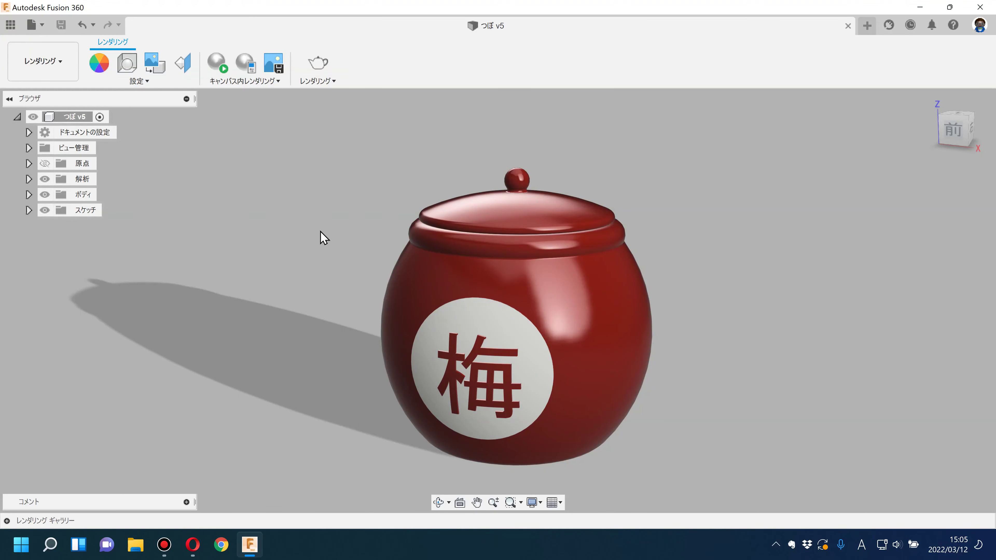
# Orbit the red jar model つぼ v5 to inspect it from other angles
pyautogui.keyDown('shift'); pyautogui.moveTo(321, 236); pyautogui.dragTo(324, 183, button='middle'); pyautogui.keyUp('shift')
pyautogui.moveTo(323, 183)
pyautogui.mouseDown()
pyautogui.moveTo(325, 163)
pyautogui.moveTo(329, 216)
pyautogui.moveTo(222, 221)
pyautogui.moveTo(326, 215)
pyautogui.moveTo(318, 231)
pyautogui.moveTo(316, 215)
pyautogui.moveTo(318, 231)
pyautogui.mouseUp()
pyautogui.press('Escape')
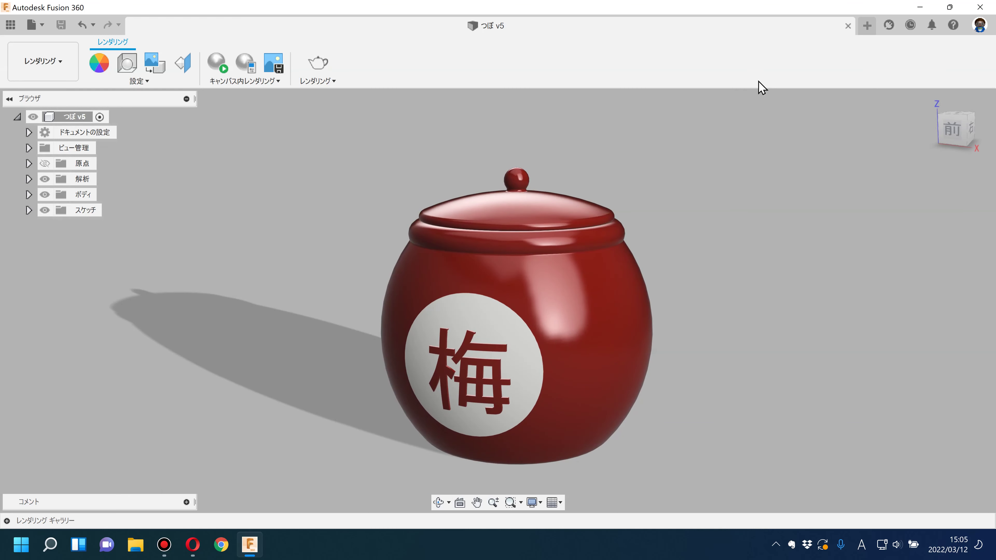
# Start a new blank design, 無題, alongside the jar file and switch to it
pyautogui.click(866, 25)
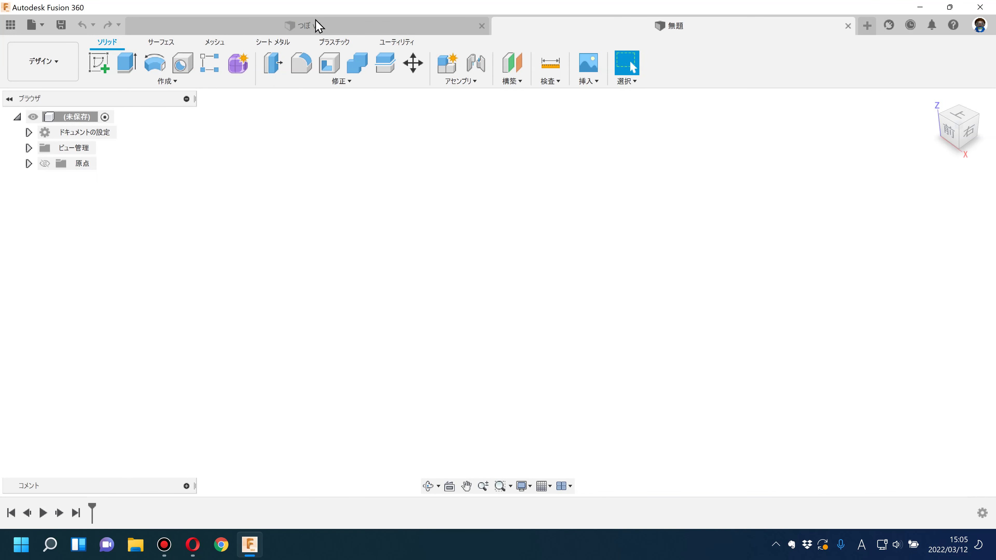
pyautogui.click(316, 27)
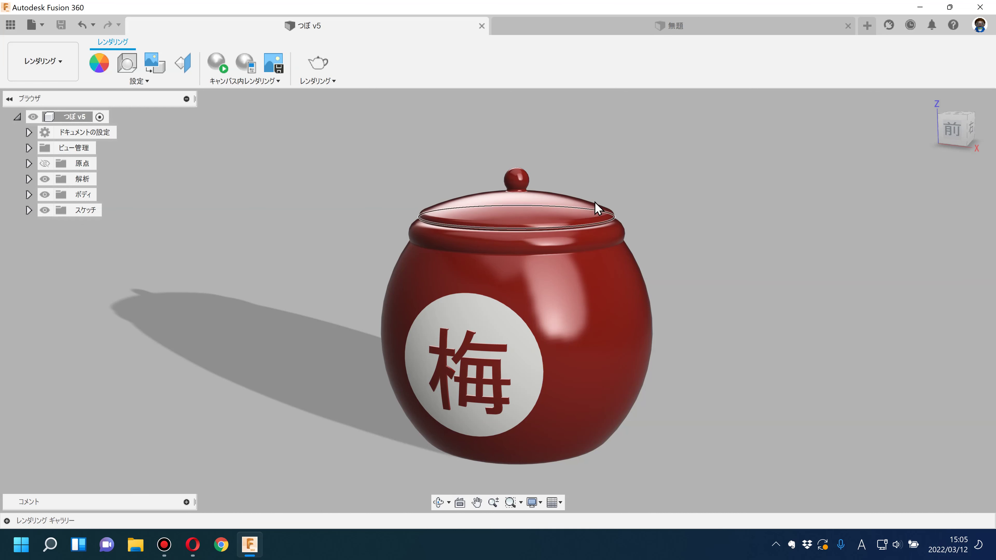
pyautogui.click(689, 27)
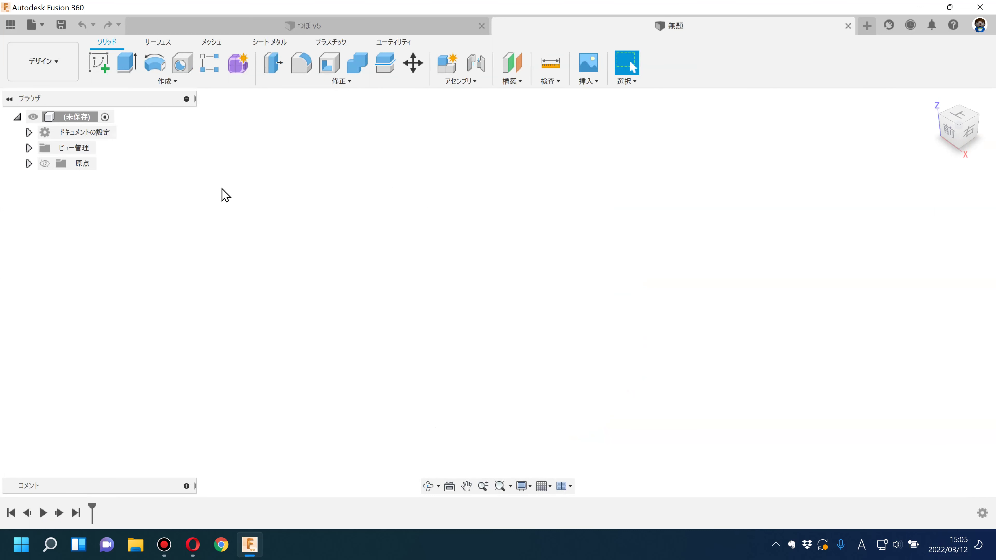
# Create a new component named つぼ and expand つぼ:1 in the browser
pyautogui.click(159, 82)
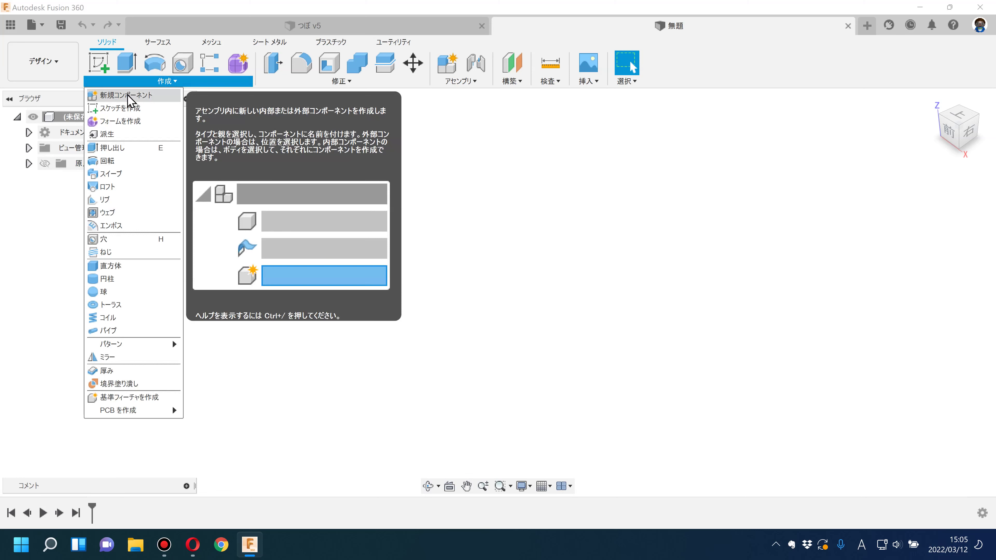
pyautogui.click(129, 98)
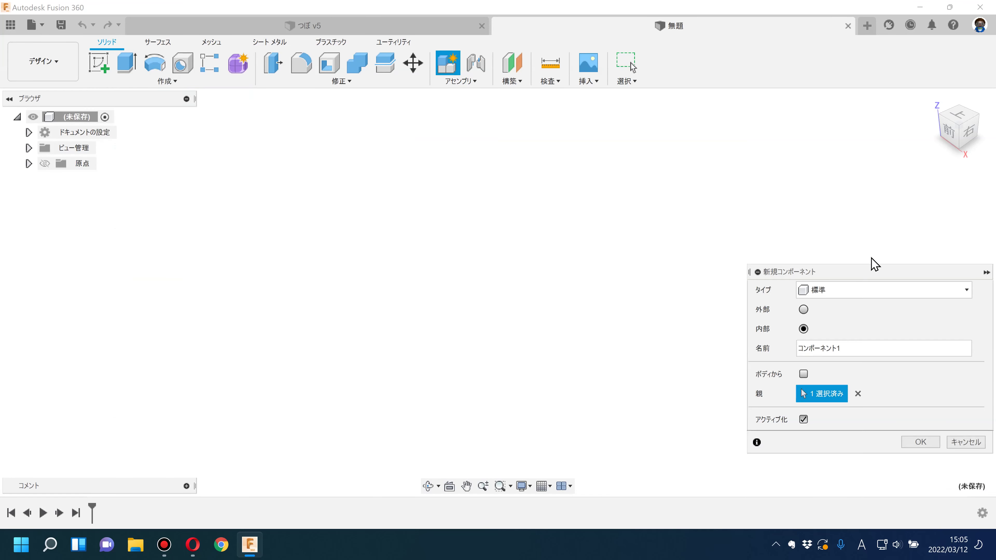
pyautogui.moveTo(813, 271); pyautogui.dragTo(453, 215)
pyautogui.moveTo(515, 293); pyautogui.dragTo(357, 292)
pyautogui.write('つぼ')
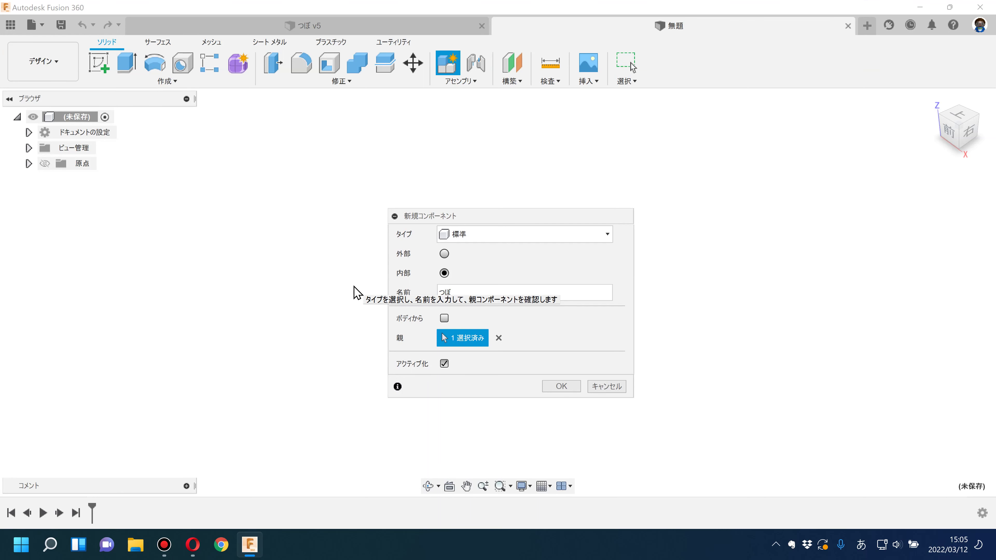
pyautogui.press('Return')
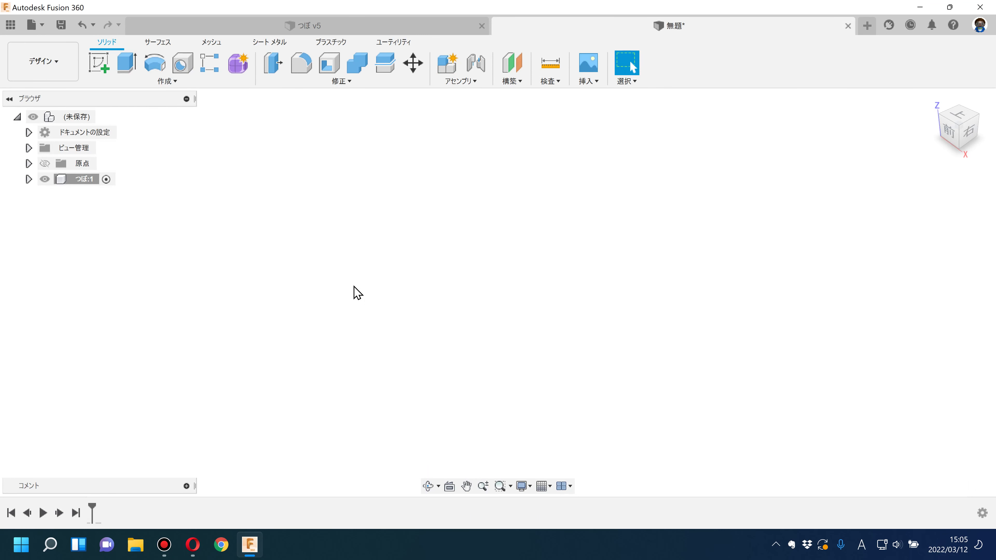
pyautogui.click(29, 180)
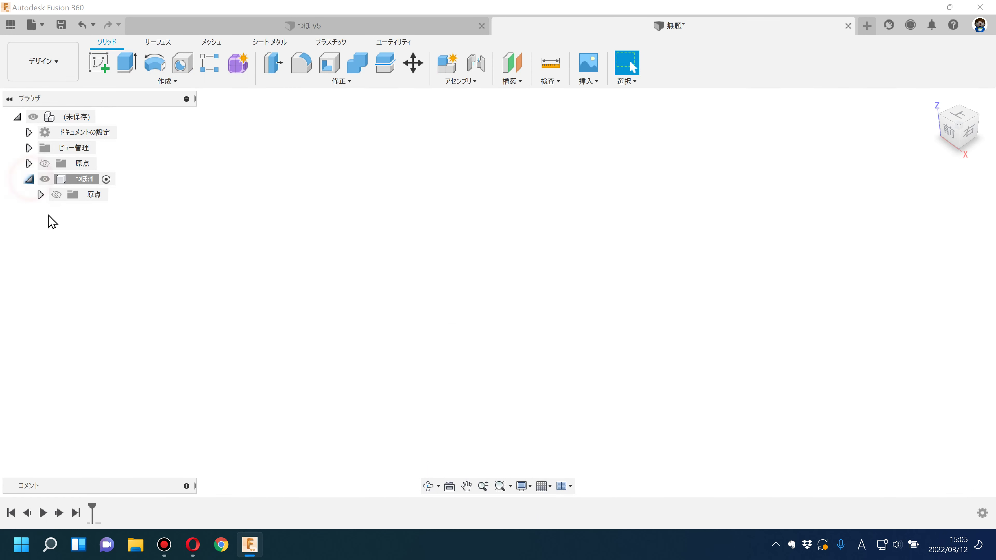
pyautogui.click(77, 179)
pyautogui.click(211, 252)
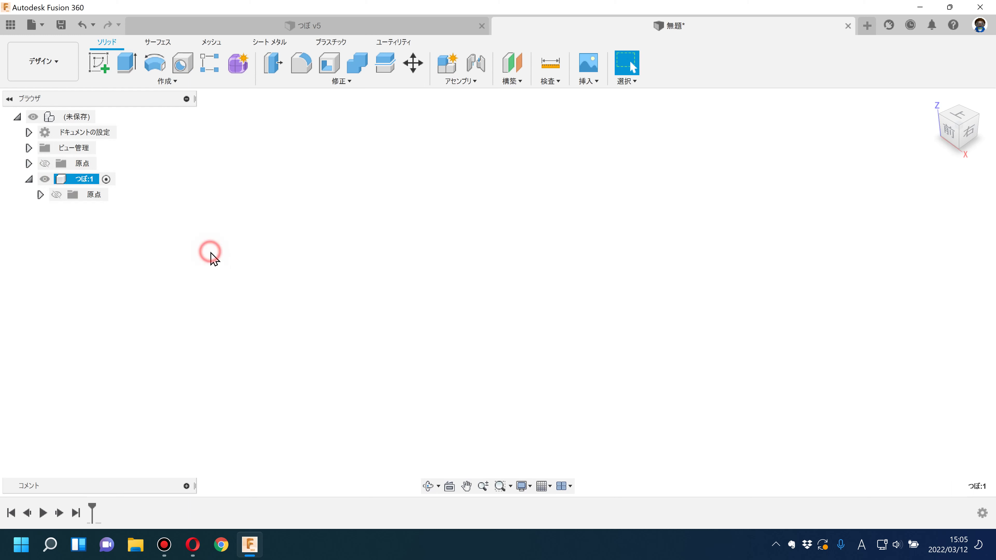
pyautogui.click(101, 66)
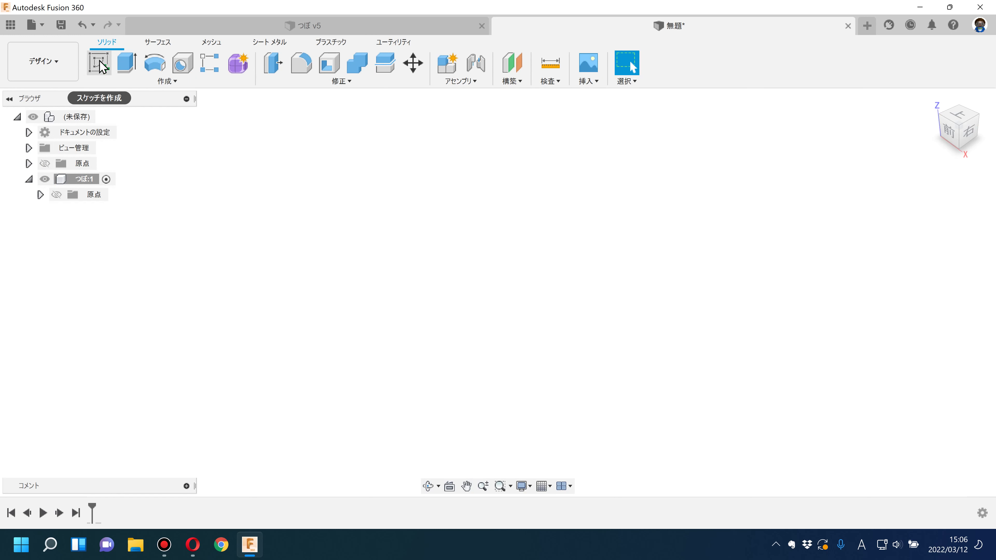
# Sketch on the front XZ plane a 100 mm vertical line up from the origin
pyautogui.click(100, 66)
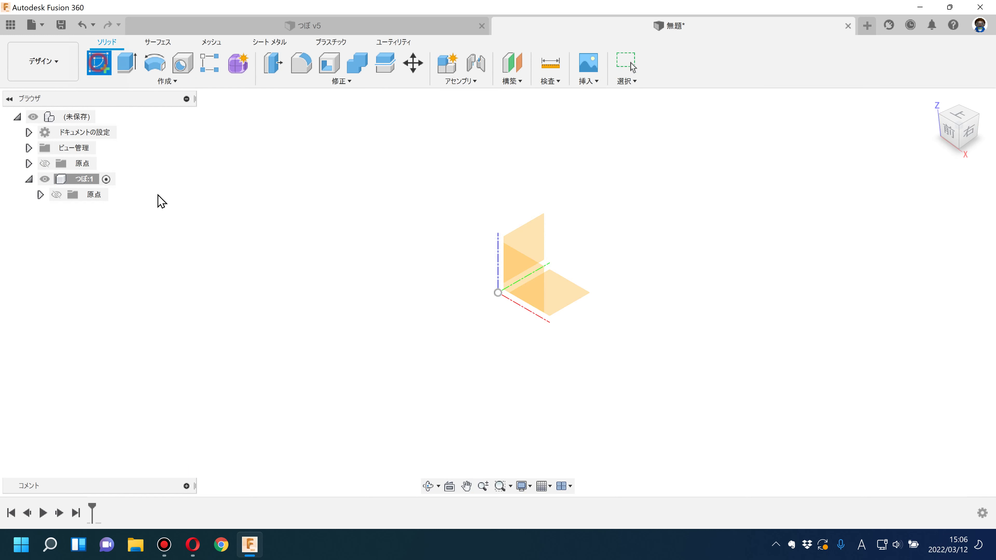
pyautogui.click(534, 293)
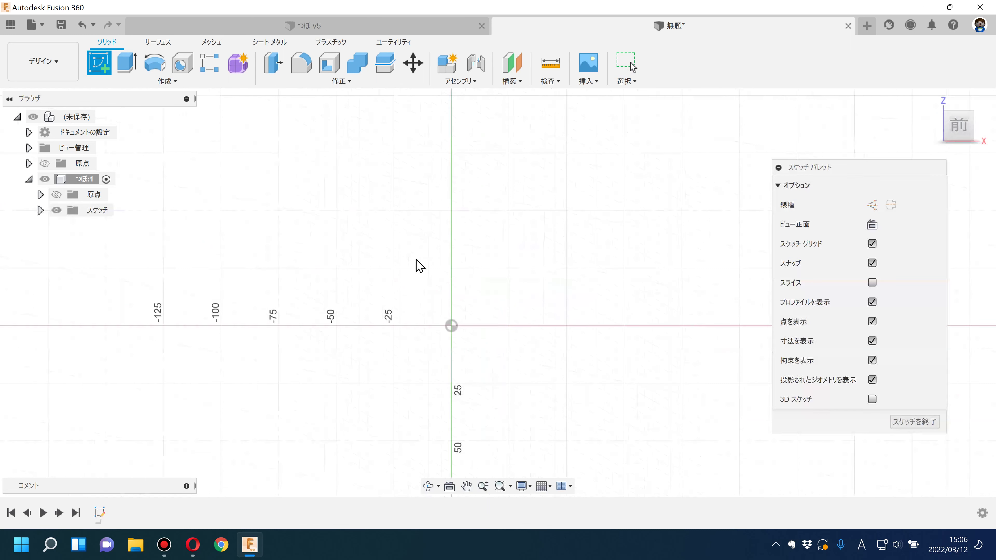
pyautogui.moveTo(307, 196); pyautogui.dragTo(314, 264, button='middle')
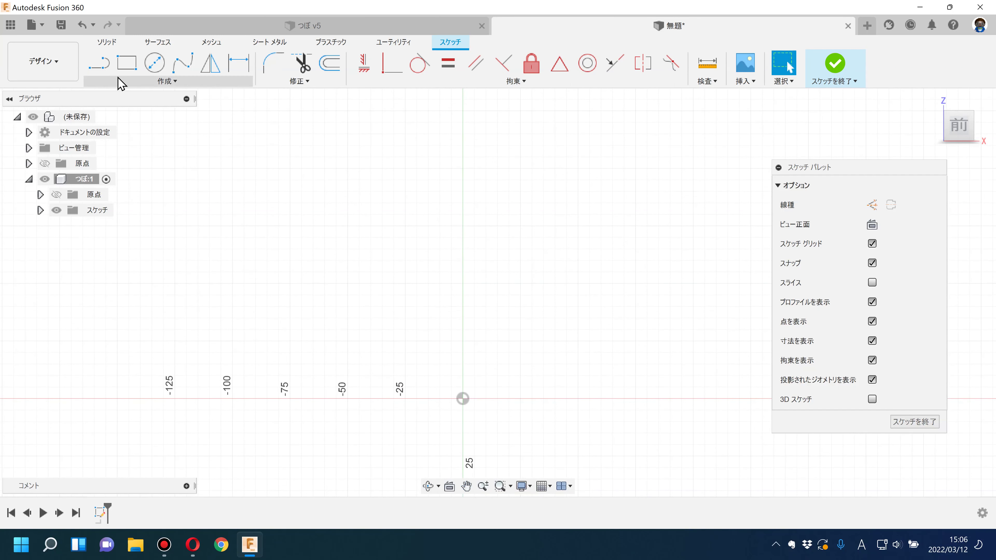
pyautogui.click(99, 64)
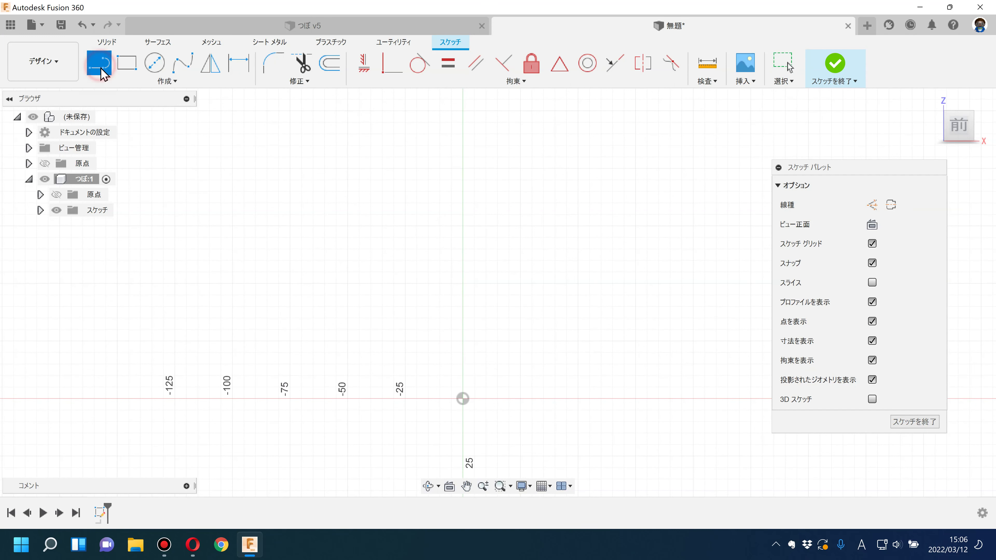
pyautogui.click(463, 398)
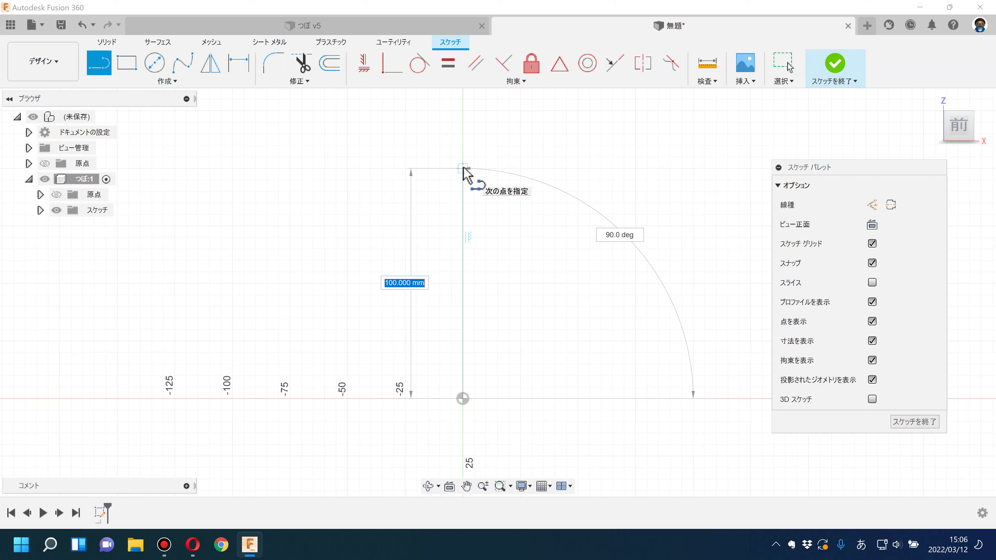
pyautogui.write('100')
pyautogui.press('Return')
pyautogui.press('Escape')
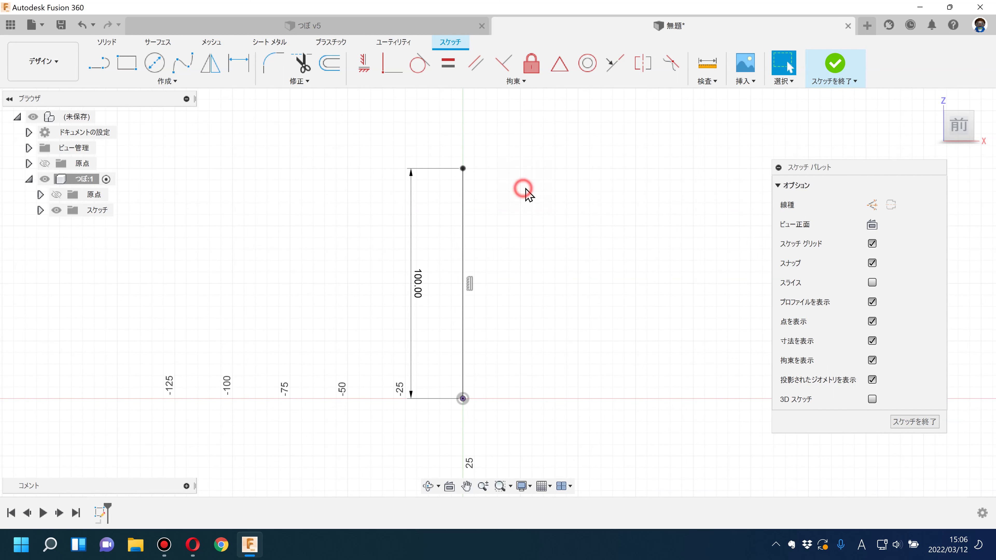
# Move the 100.00 dimension aside and convert the vertical line to a centerline
pyautogui.moveTo(424, 294); pyautogui.dragTo(385, 291)
pyautogui.click(642, 252)
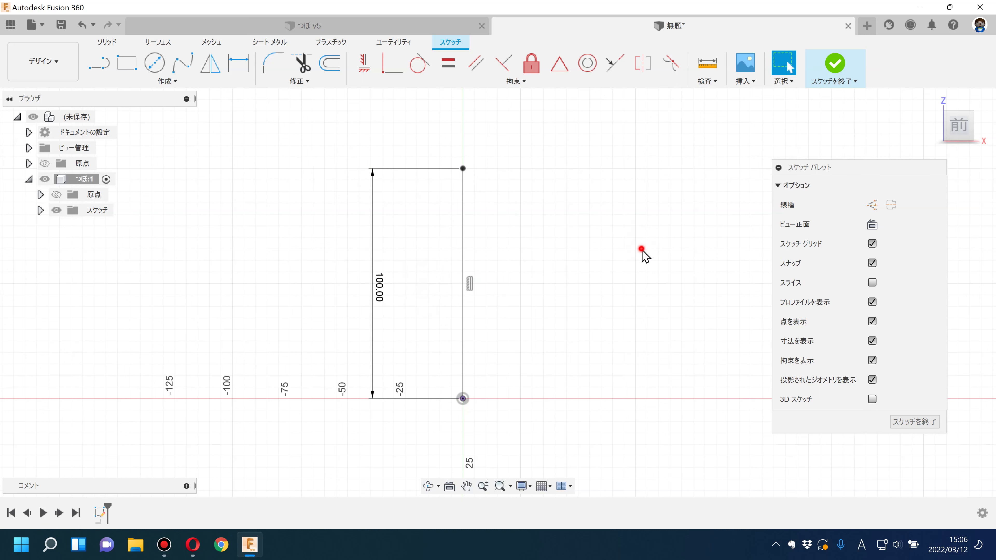
pyautogui.click(466, 201)
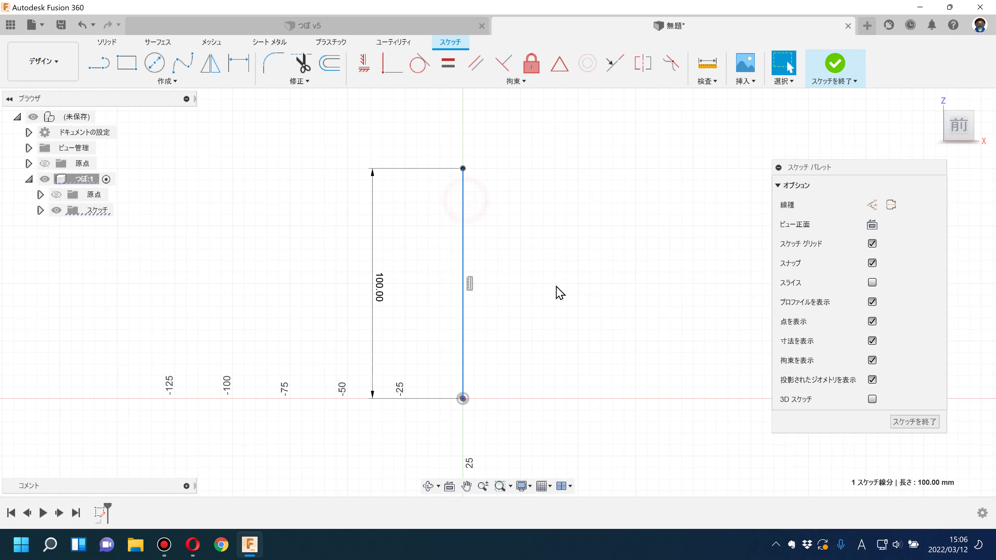
pyautogui.click(896, 206)
pyautogui.click(572, 239)
pyautogui.moveTo(498, 338); pyautogui.dragTo(483, 355, button='middle')
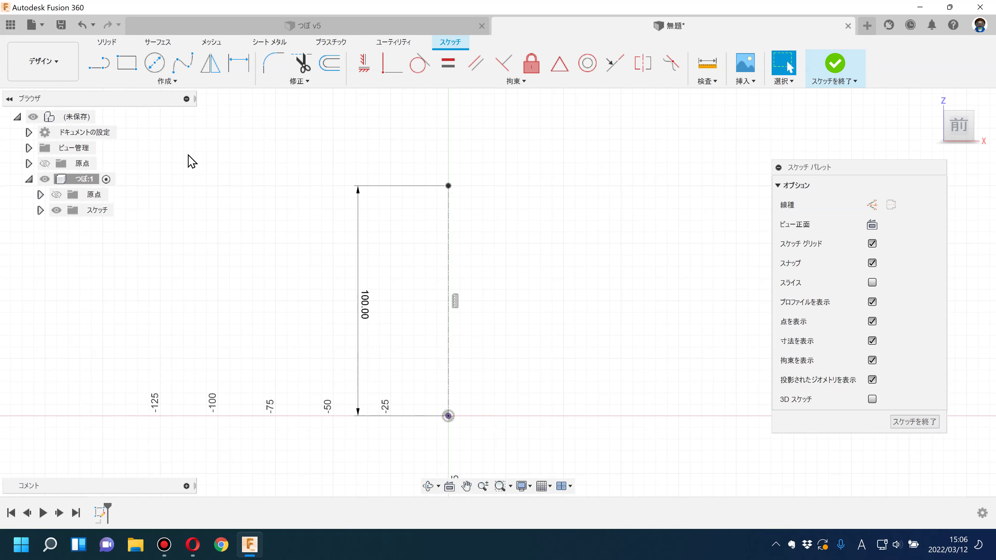
# Draw a short horizontal line running right from the origin along the X axis
pyautogui.click(99, 63)
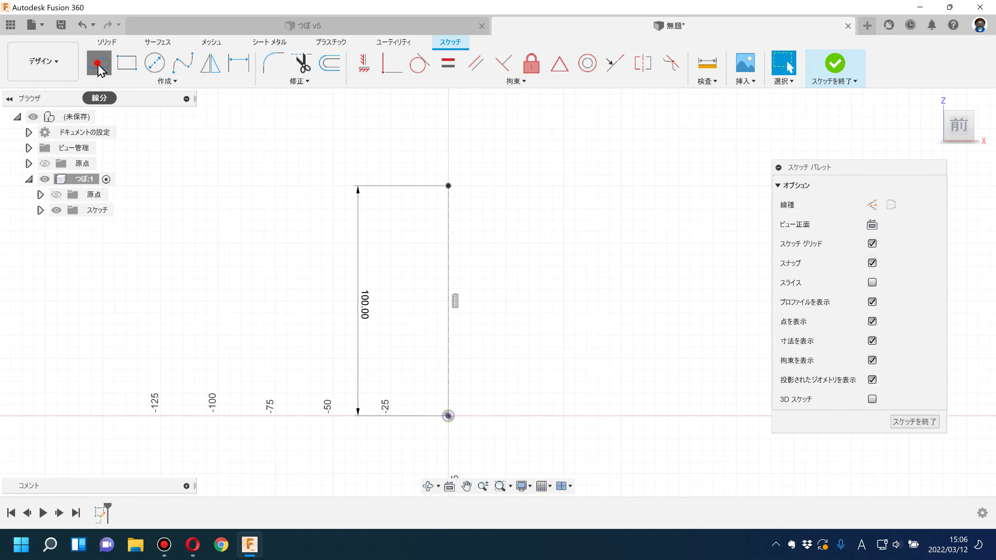
pyautogui.click(449, 415)
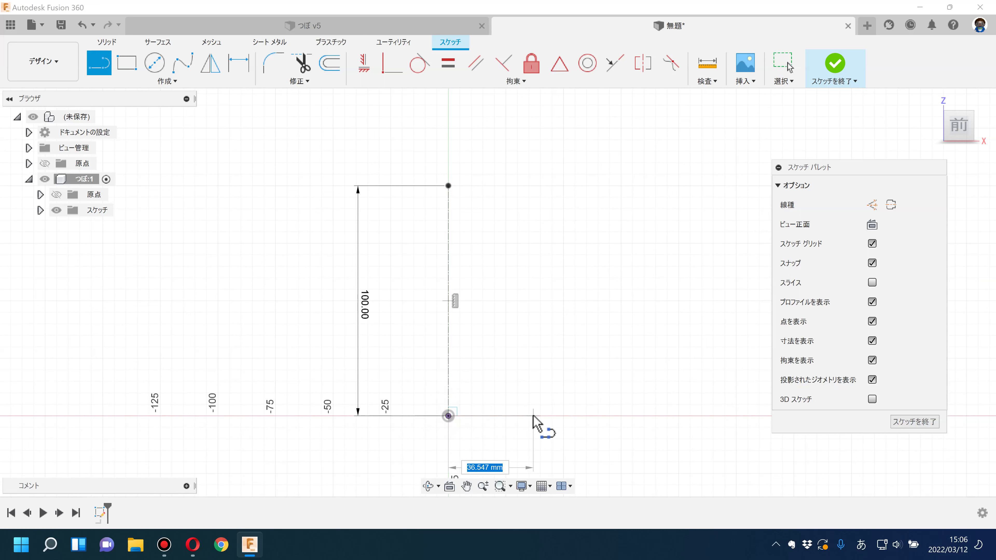
pyautogui.click(547, 415)
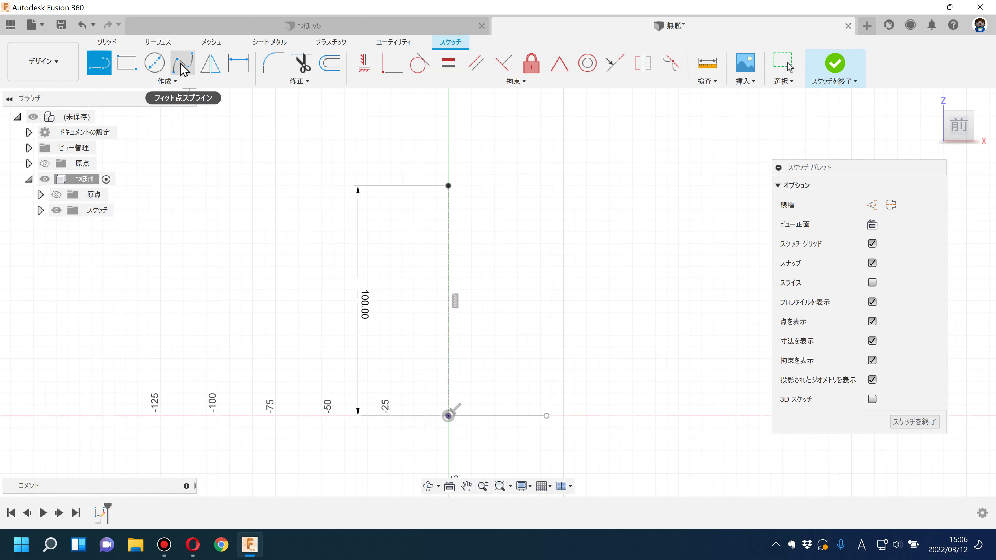
pyautogui.click(165, 81)
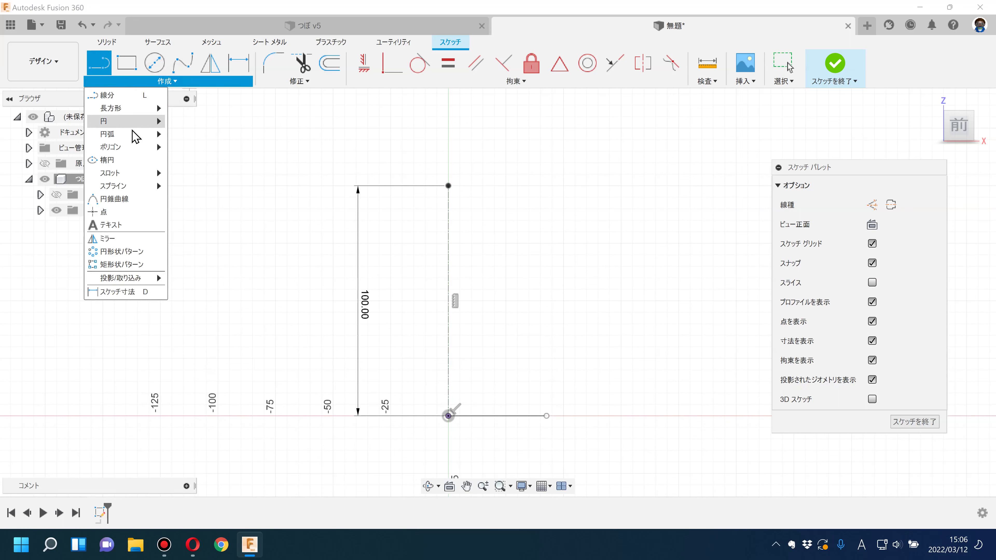
pyautogui.moveTo(125, 134)
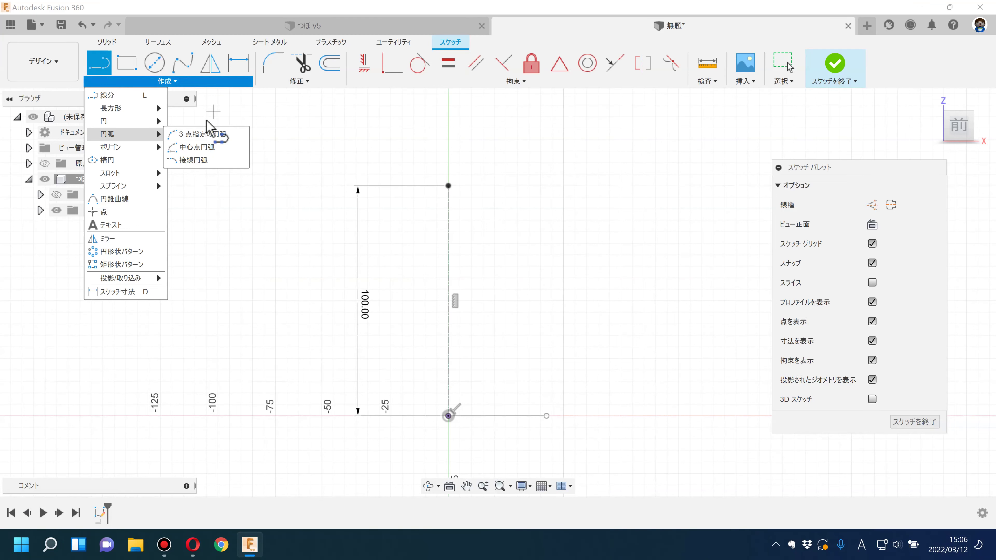
# Draw a three-point arc from the base line's right end up high, bulging right
pyautogui.click(202, 134)
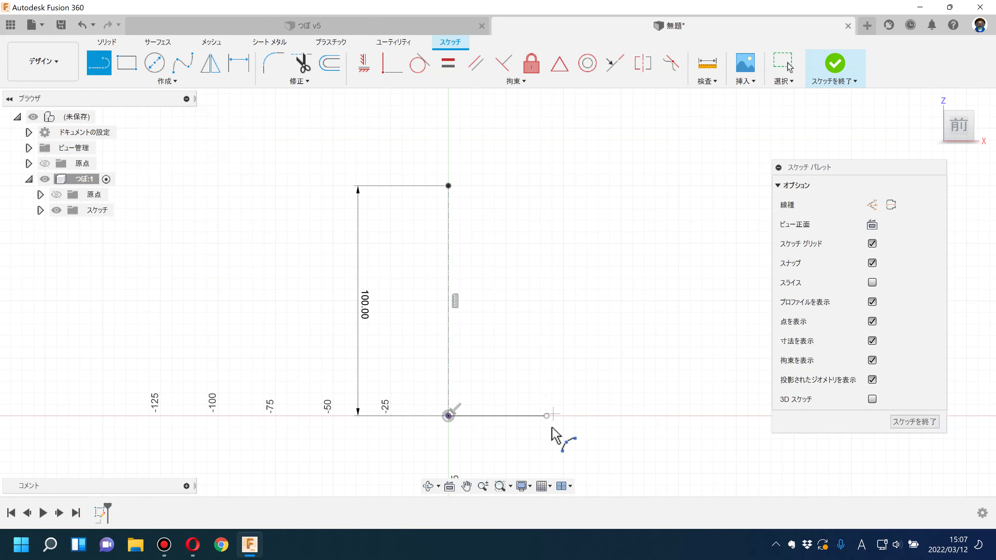
pyautogui.click(546, 416)
pyautogui.click(569, 212)
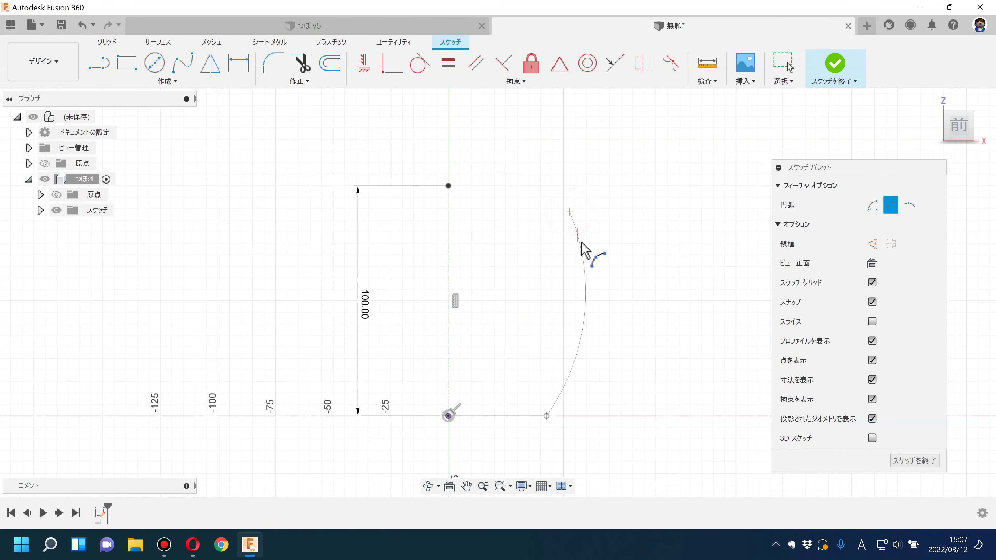
pyautogui.click(593, 251)
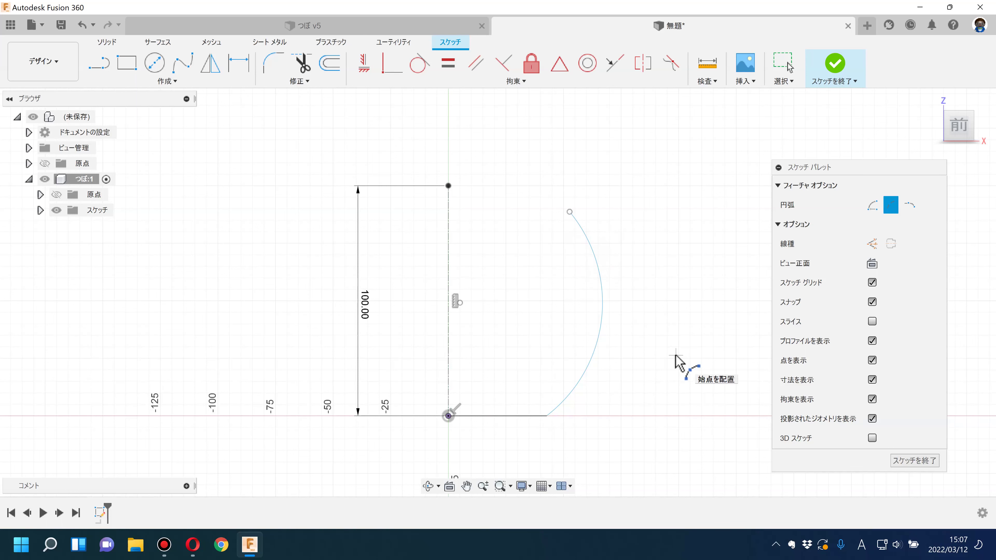
pyautogui.click(783, 63)
# Adjust the arc's top endpoint and slide its bottom end left along the base line
pyautogui.click(568, 211)
pyautogui.moveTo(558, 208); pyautogui.dragTo(558, 207)
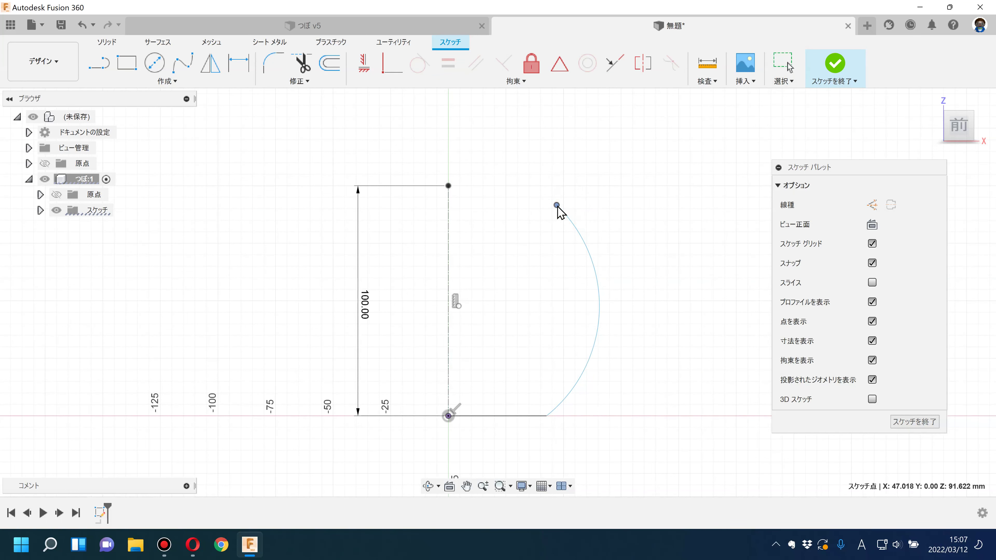
pyautogui.scroll(1, 545, 281)
pyautogui.scroll(1, 548, 288)
pyautogui.moveTo(549, 291); pyautogui.dragTo(517, 307, button='middle')
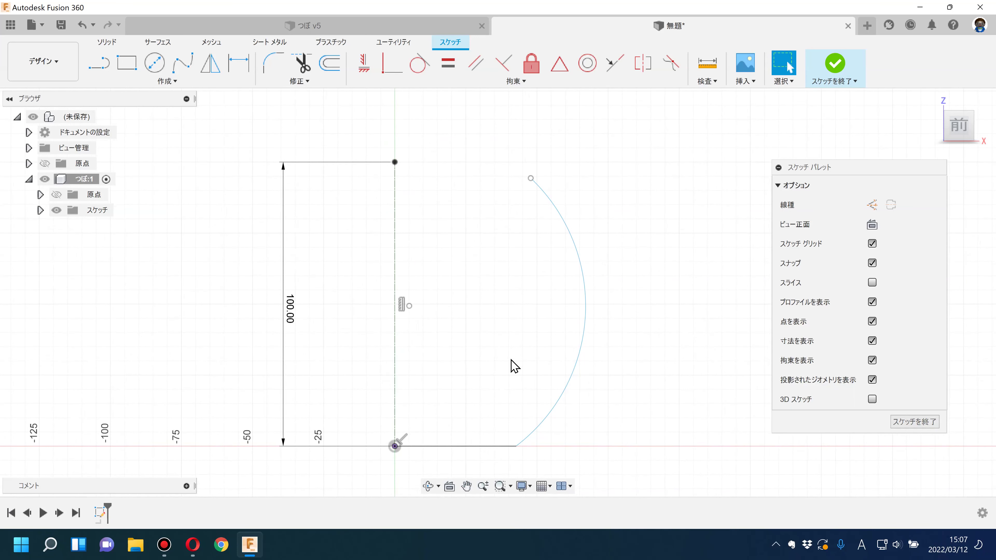
pyautogui.moveTo(518, 447); pyautogui.dragTo(506, 448)
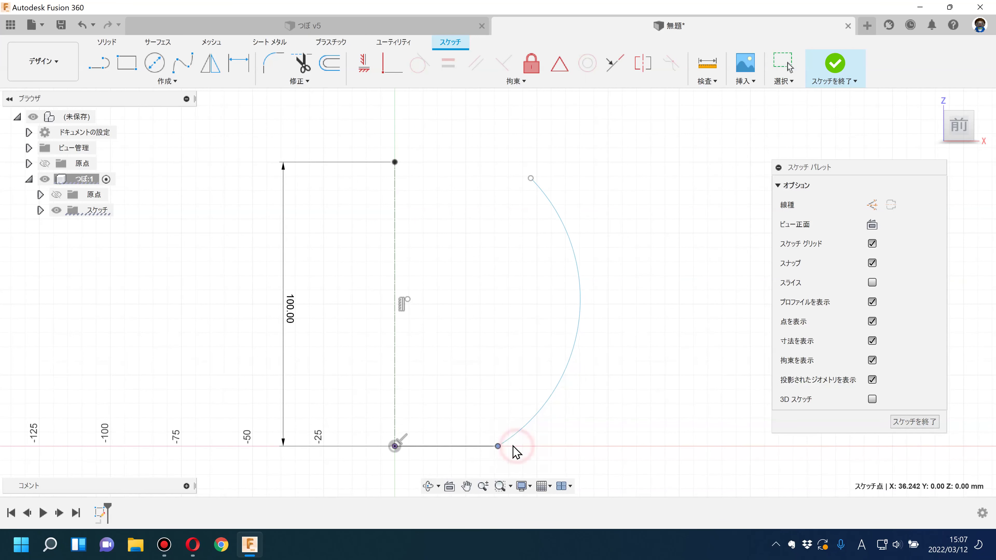
pyautogui.click(599, 441)
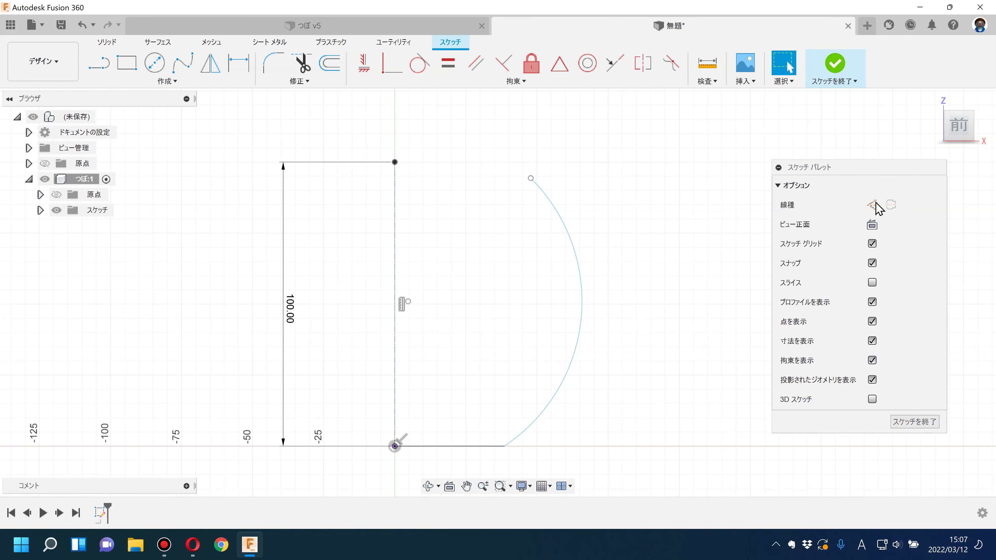
# Convert the bottom base line and the arc into construction geometry
pyautogui.click(487, 447)
pyautogui.keyDown('ctrl'); pyautogui.click(534, 426); pyautogui.keyUp('ctrl')
pyautogui.click(872, 241)
pyautogui.click(672, 244)
pyautogui.click(238, 62)
# Offset the construction base line and arc chain 2.5 mm outward
pyautogui.click(329, 64)
pyautogui.click(582, 299)
pyautogui.write('2')
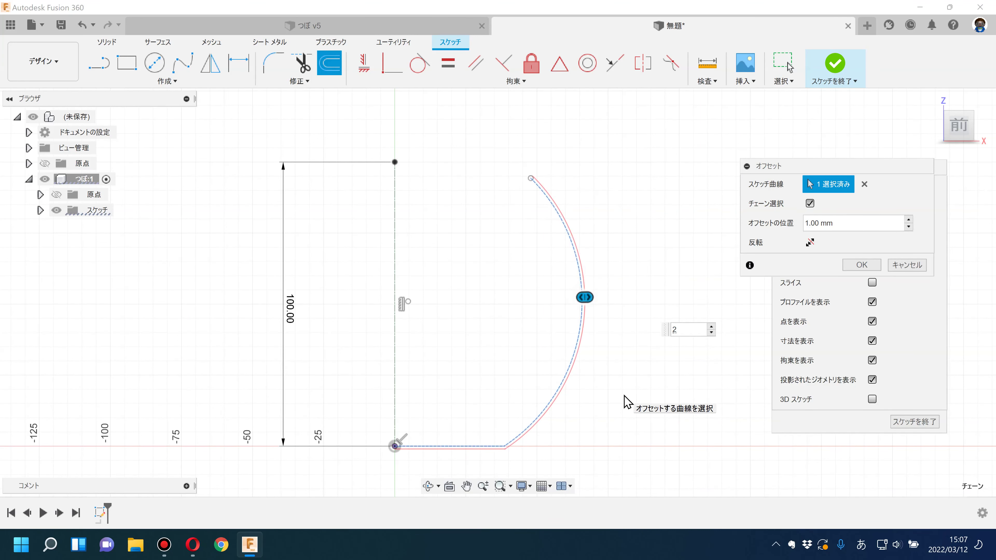
pyautogui.write('.5')
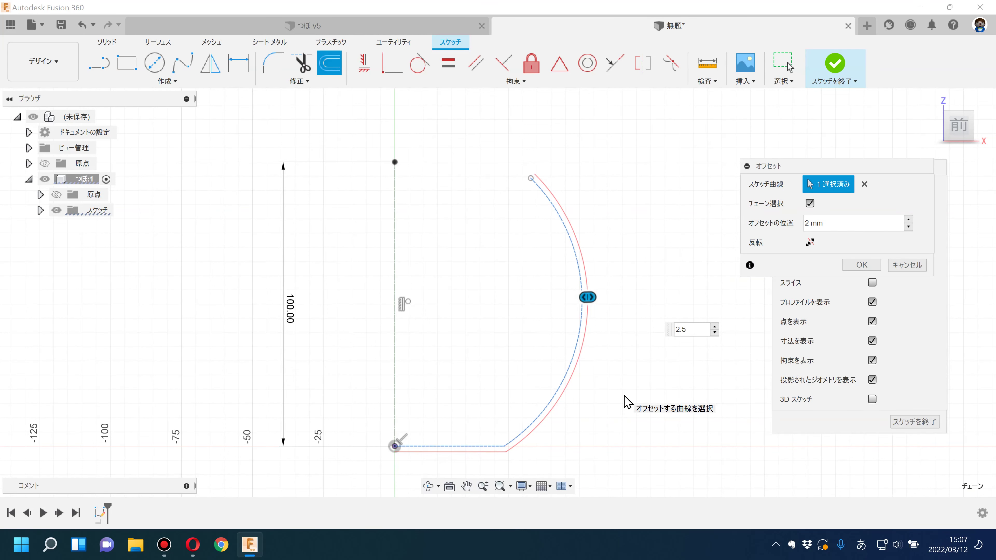
pyautogui.press('Return')
# Offset the same chain 2.5 mm inward using Flip, then inspect the base corner
pyautogui.click(330, 64)
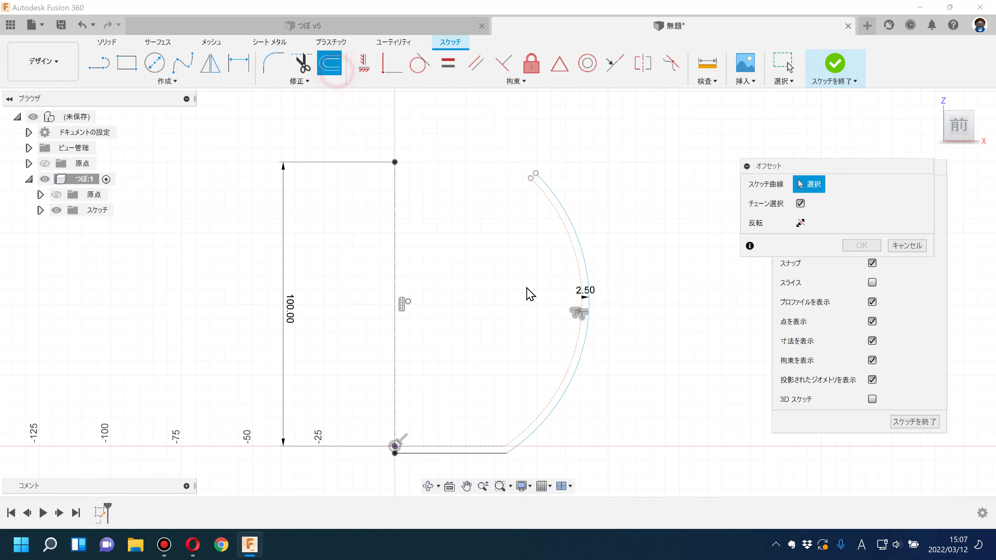
pyautogui.click(580, 265)
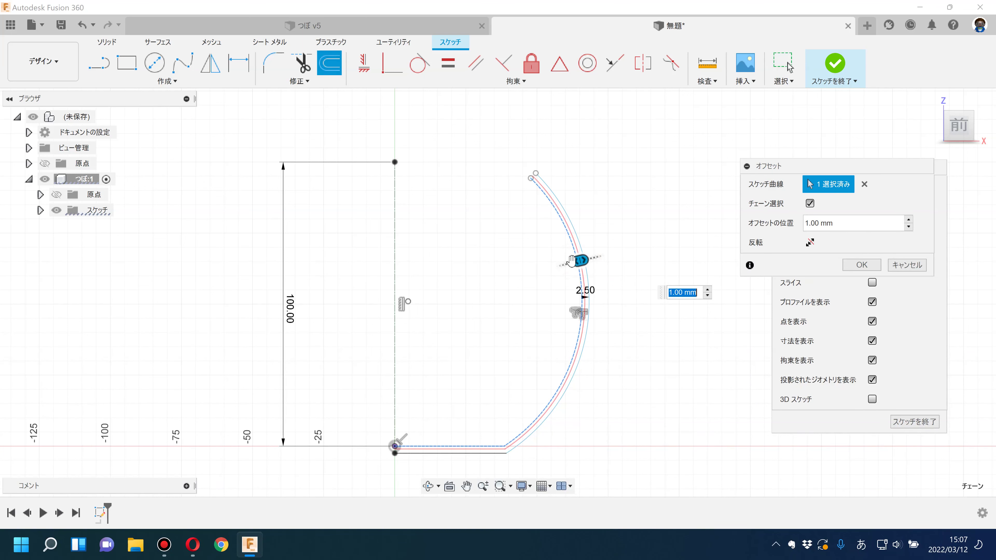
pyautogui.click(813, 242)
pyautogui.write('-2.5')
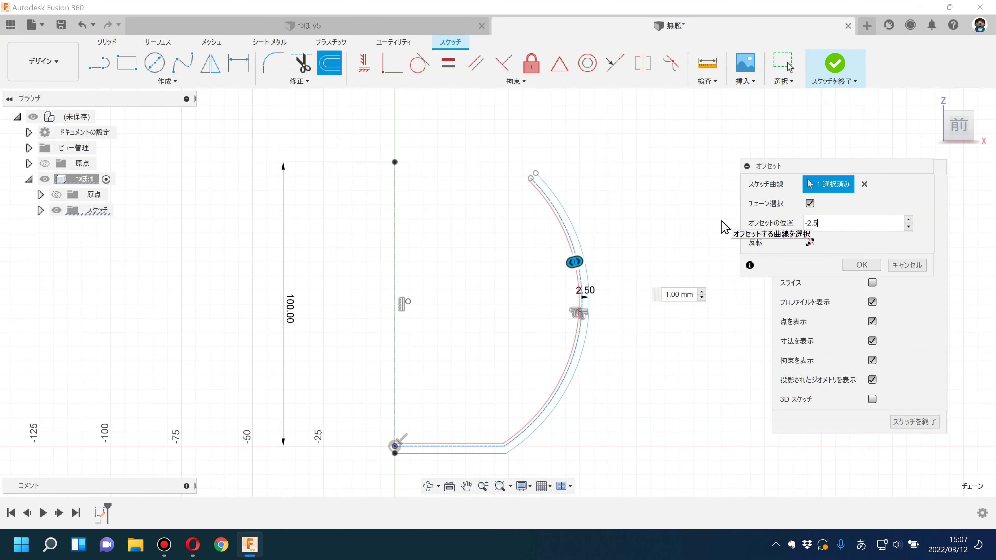
pyautogui.press('Return')
pyautogui.click(688, 202)
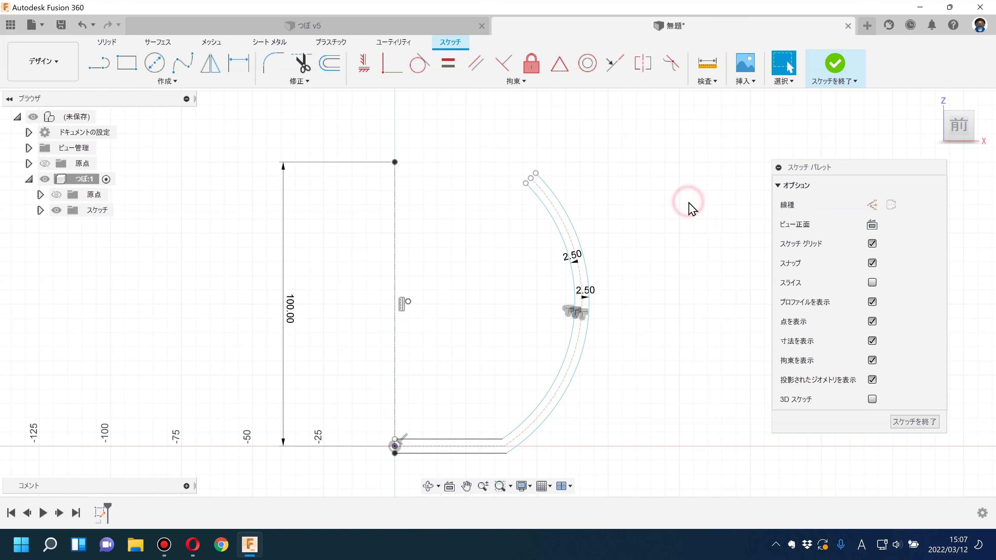
pyautogui.scroll(1, 671, 209)
pyautogui.scroll(2, 663, 274)
pyautogui.moveTo(660, 289)
pyautogui.mouseDown(button='middle')
pyautogui.moveTo(658, 196)
pyautogui.moveTo(669, 182)
pyautogui.mouseUp(button='middle')
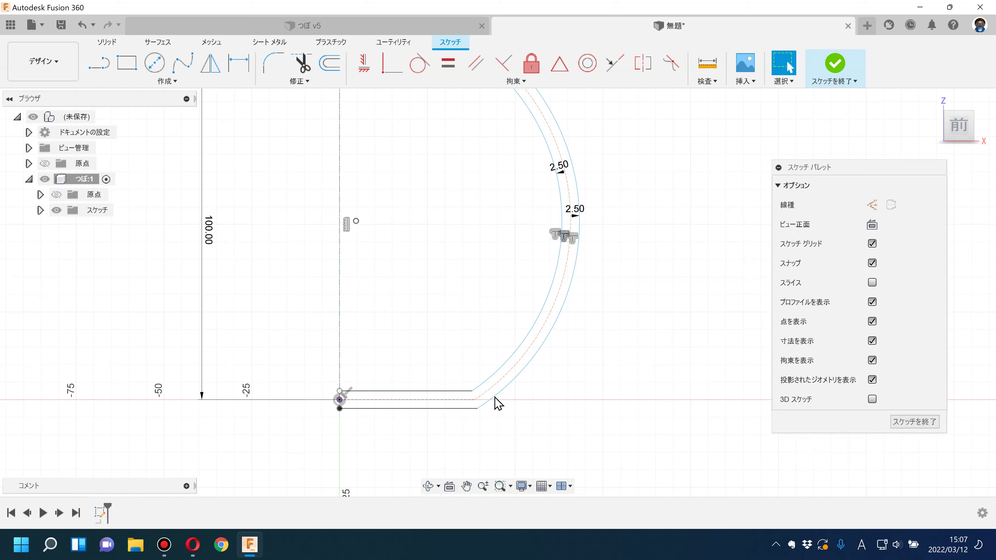
pyautogui.scroll(3, 479, 431)
pyautogui.scroll(2, 478, 430)
pyautogui.scroll(-2, 482, 402)
pyautogui.scroll(-3, 482, 402)
pyautogui.moveTo(440, 340); pyautogui.dragTo(426, 406, button='middle')
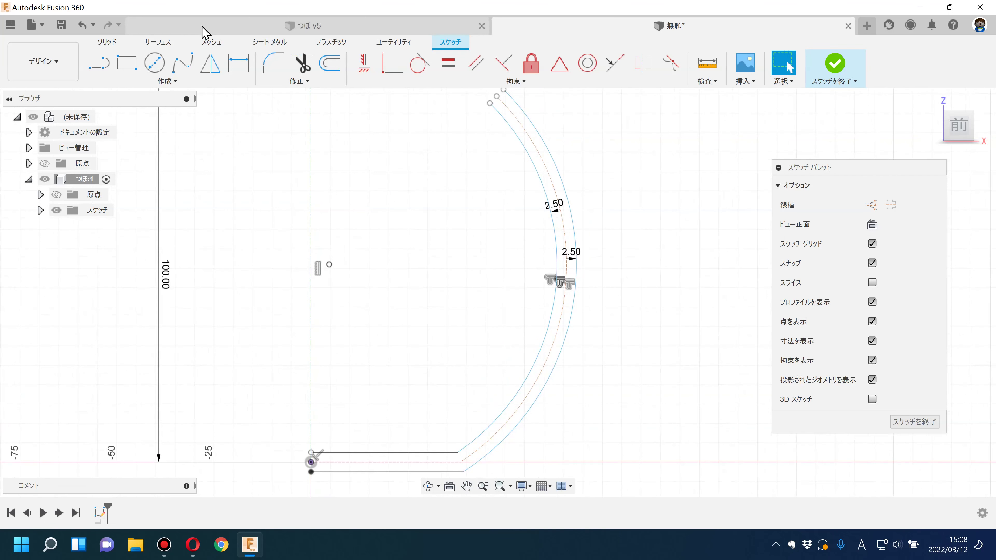
# Undo both offsets and round the base line–arc corner with an R10 fillet
pyautogui.click(83, 28)
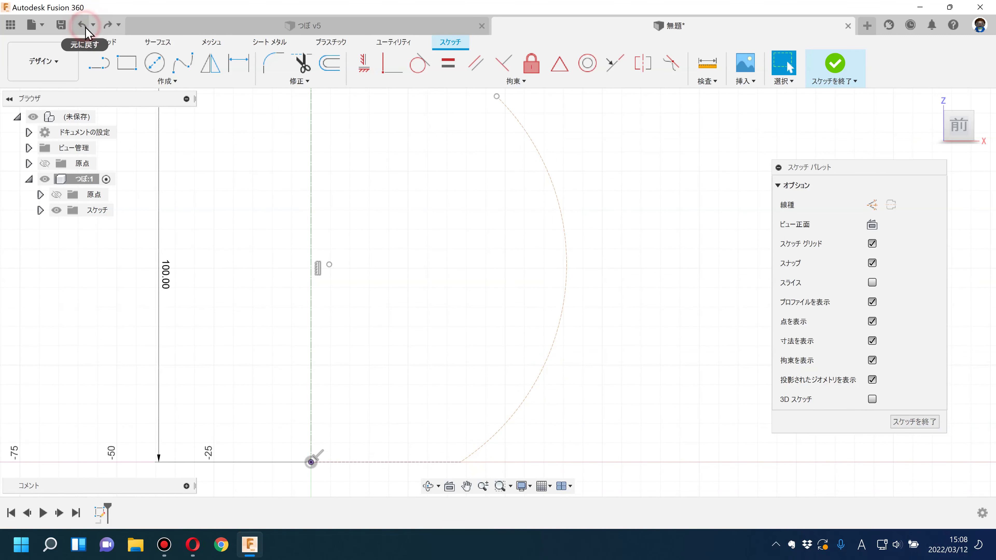
pyautogui.click(274, 66)
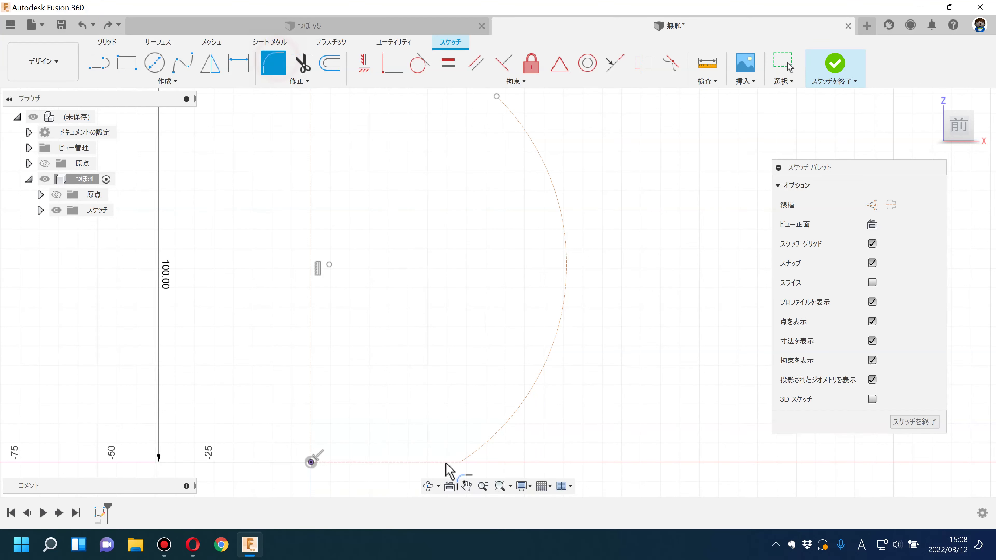
pyautogui.click(461, 464)
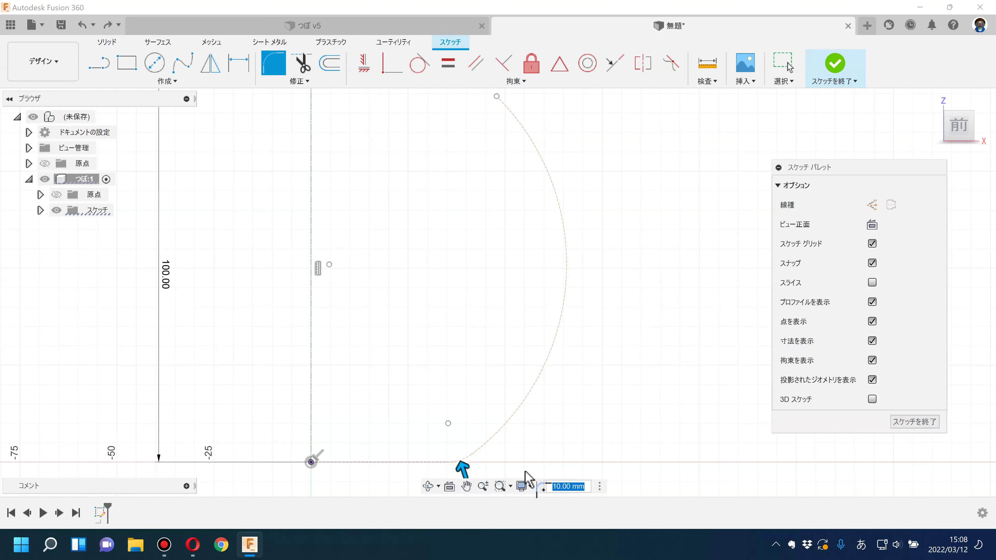
pyautogui.scroll(3, 489, 456)
pyautogui.scroll(2, 528, 365)
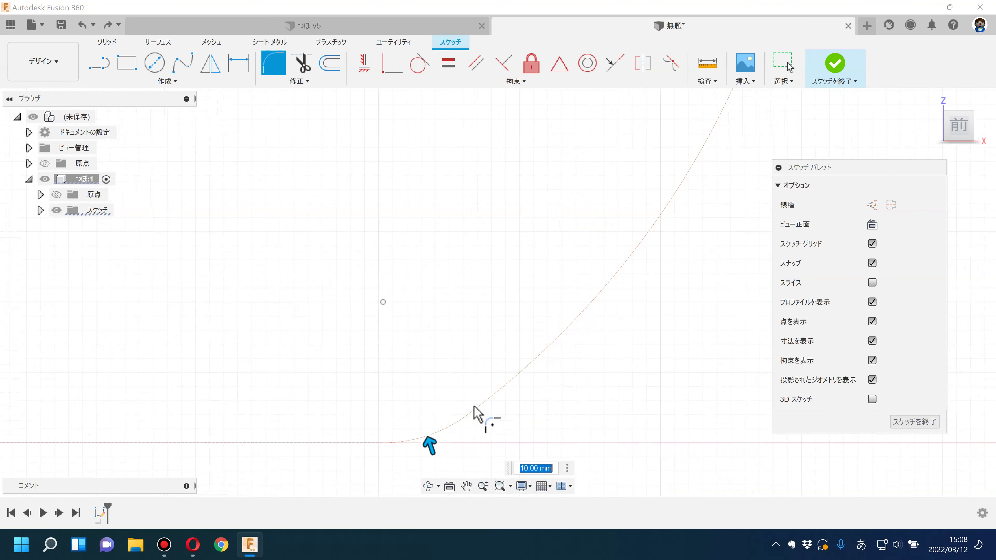
pyautogui.moveTo(473, 400); pyautogui.dragTo(504, 344, button='middle')
pyautogui.press('Return')
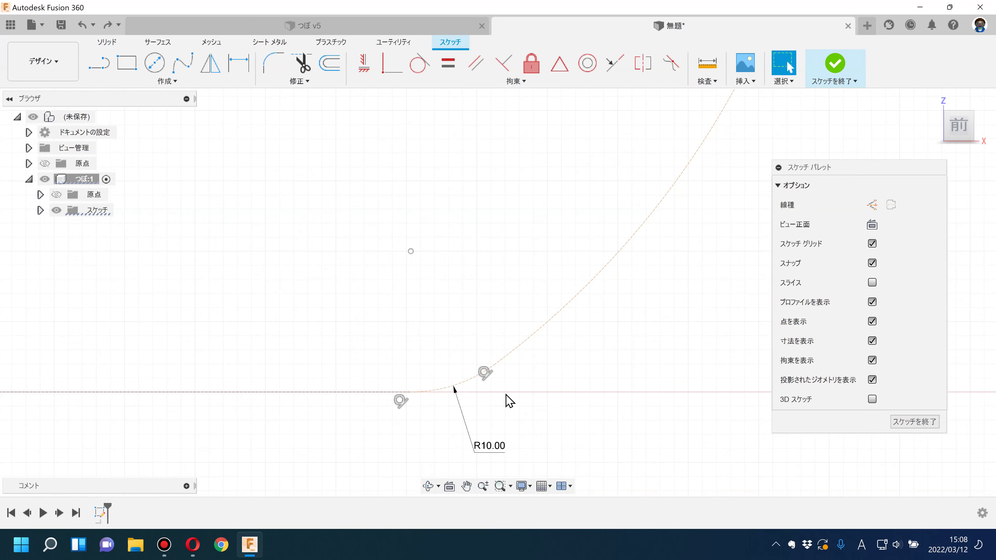
pyautogui.scroll(-2, 608, 388)
pyautogui.scroll(-2, 669, 330)
pyautogui.scroll(-2, 587, 412)
# Offset the filleted construction profile 2.5 mm outward and move the R10.00 label aside
pyautogui.scroll(-1, 587, 412)
pyautogui.click(324, 66)
pyautogui.moveTo(427, 289); pyautogui.dragTo(396, 218, button='middle')
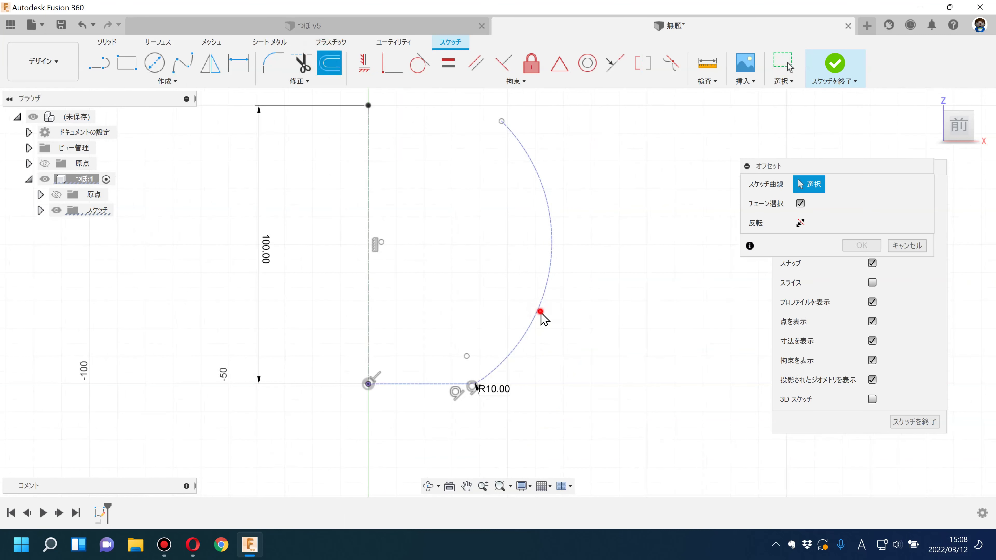
pyautogui.click(540, 312)
pyautogui.press('Return')
pyautogui.scroll(3, 449, 383)
pyautogui.scroll(3, 344, 410)
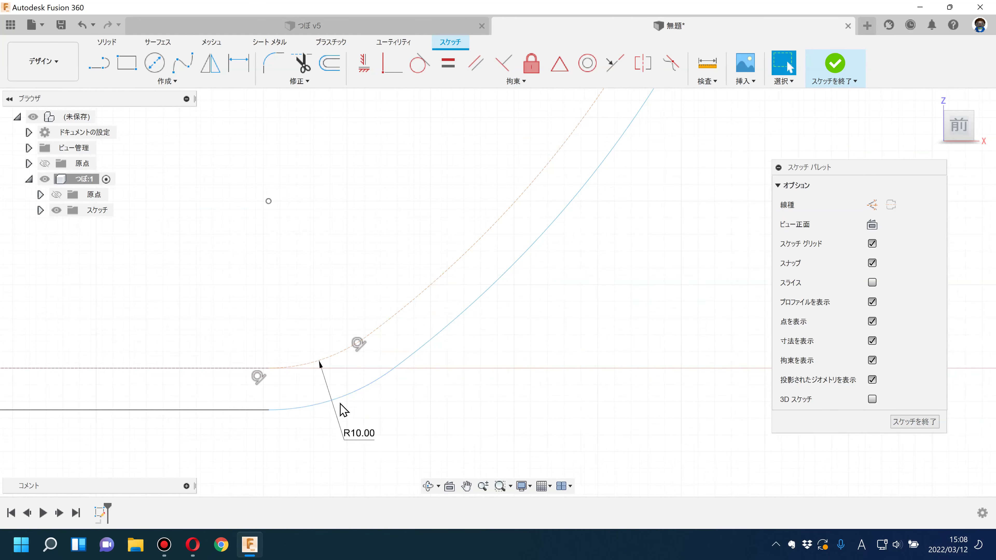
pyautogui.scroll(-2, 393, 405)
pyautogui.scroll(-3, 453, 403)
pyautogui.moveTo(464, 420); pyautogui.dragTo(503, 469)
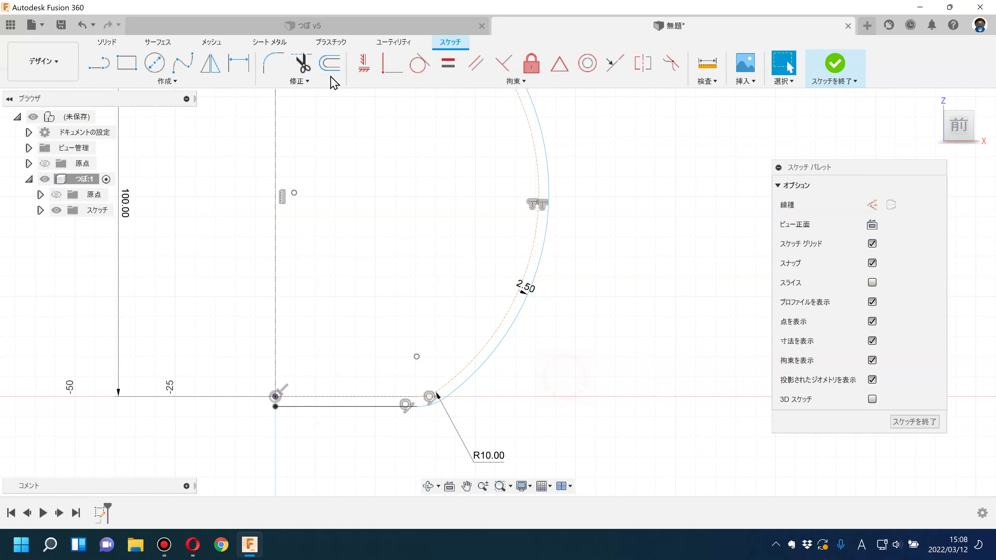
# Offset the filleted profile 2.5 mm inward with Flip
pyautogui.click(329, 63)
pyautogui.click(485, 351)
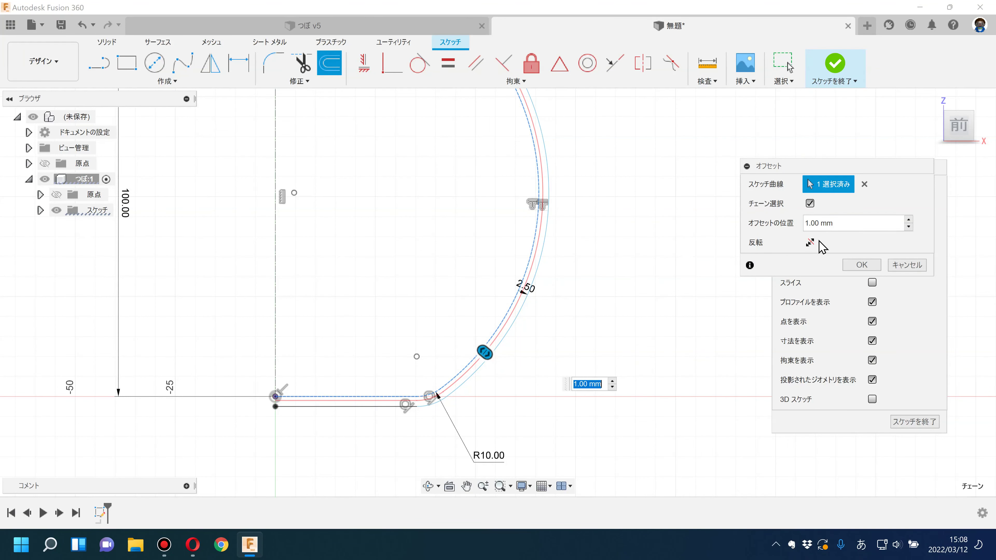
pyautogui.click(810, 242)
pyautogui.click(828, 222)
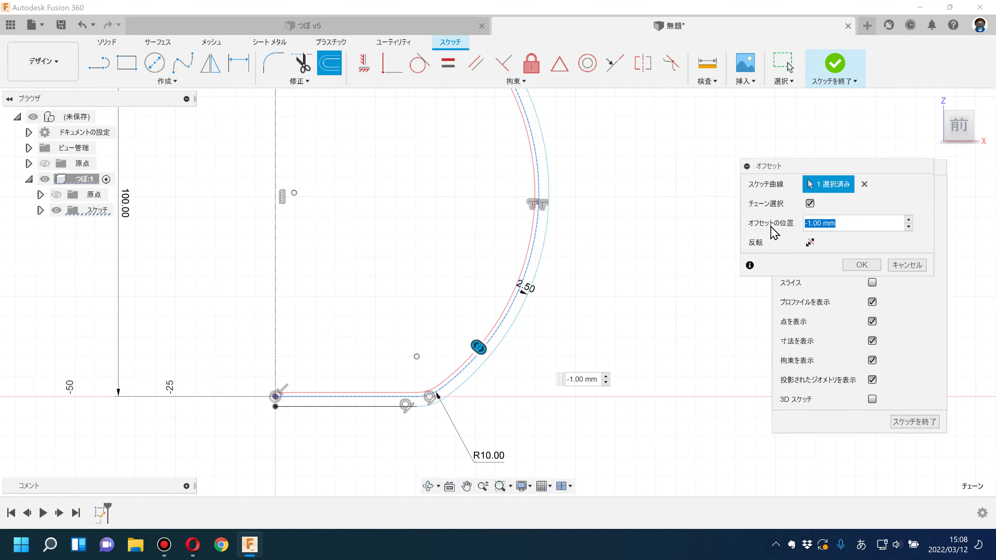
pyautogui.press('Return')
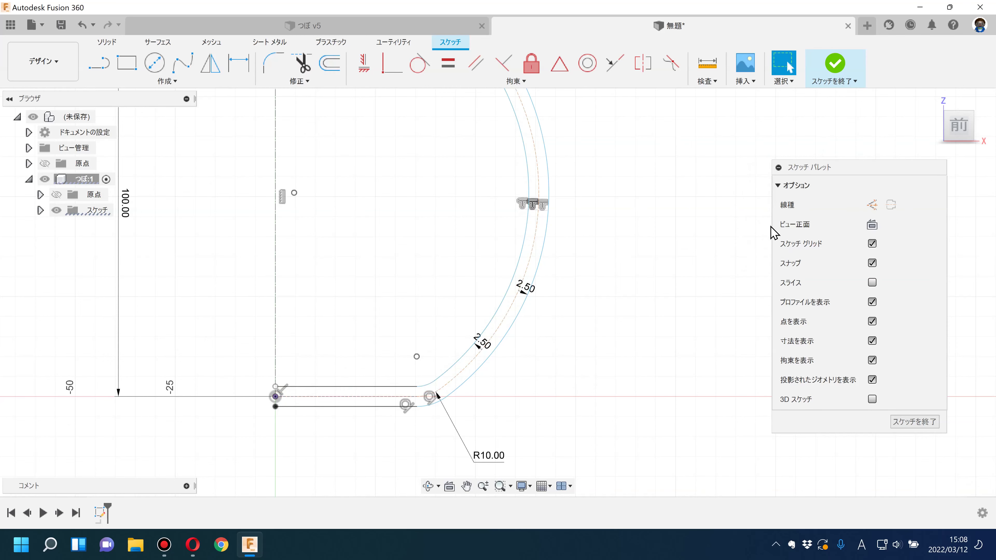
pyautogui.scroll(3, 606, 370)
pyautogui.scroll(3, 403, 367)
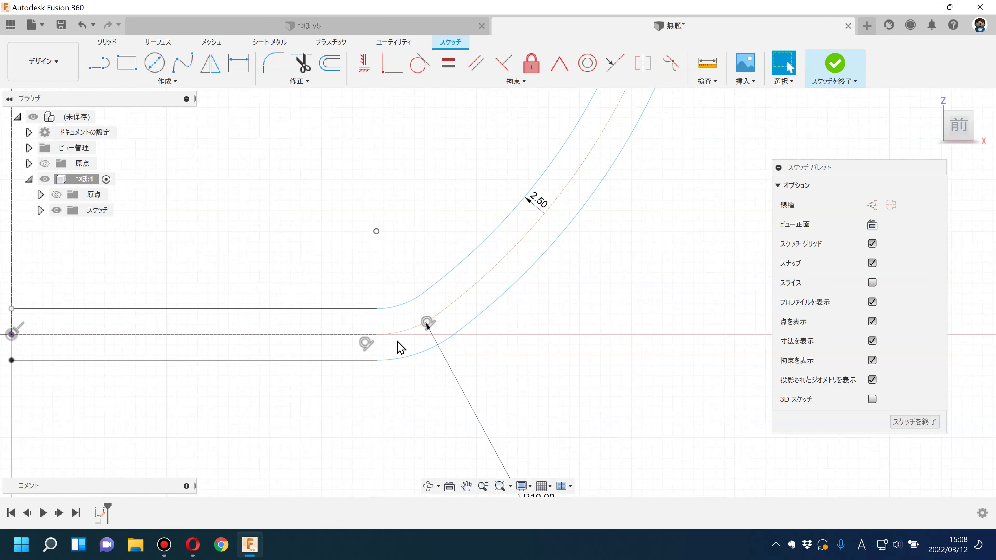
# Add a driven R12.50 radius dimension to the outer fillet arc
pyautogui.click(239, 63)
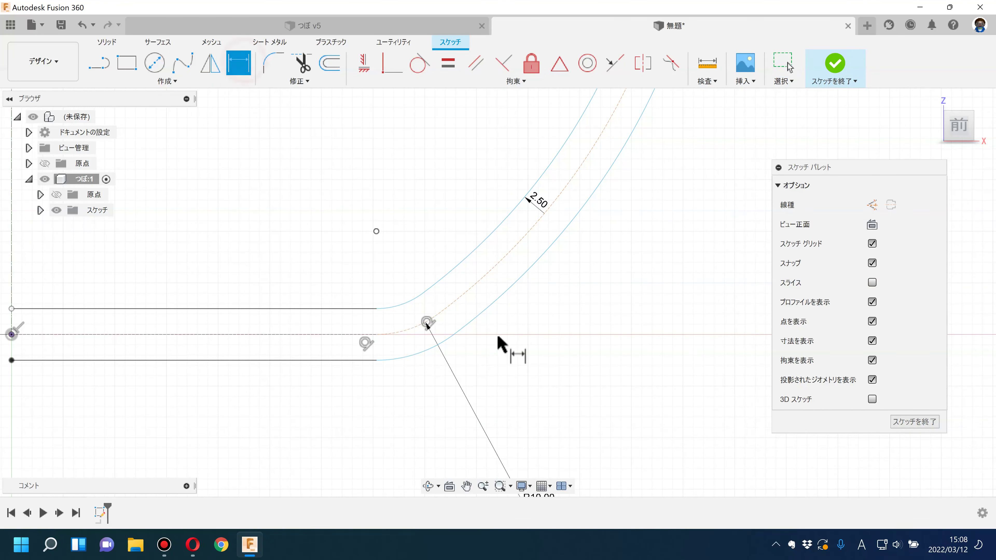
pyautogui.moveTo(456, 338); pyautogui.dragTo(330, 259)
pyautogui.press('d')
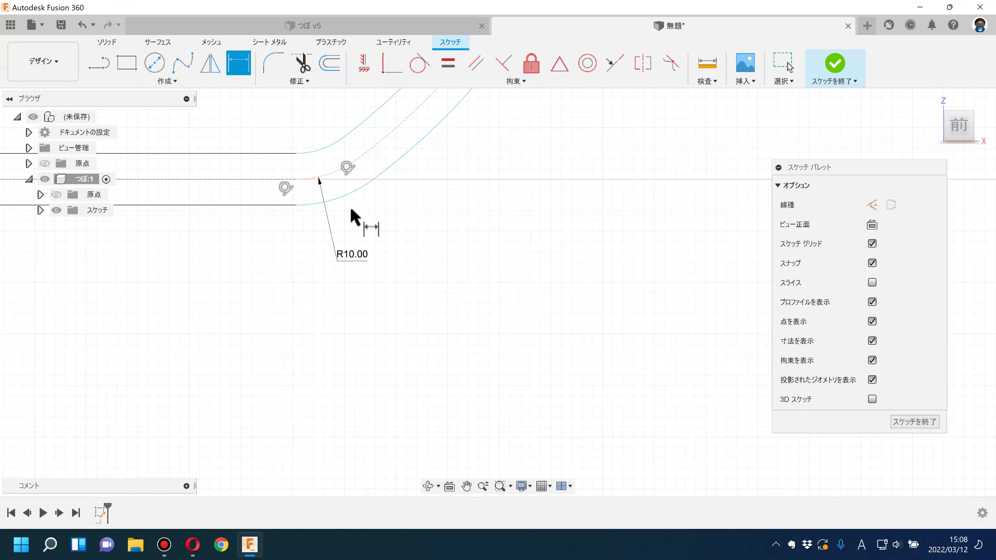
pyautogui.click(345, 196)
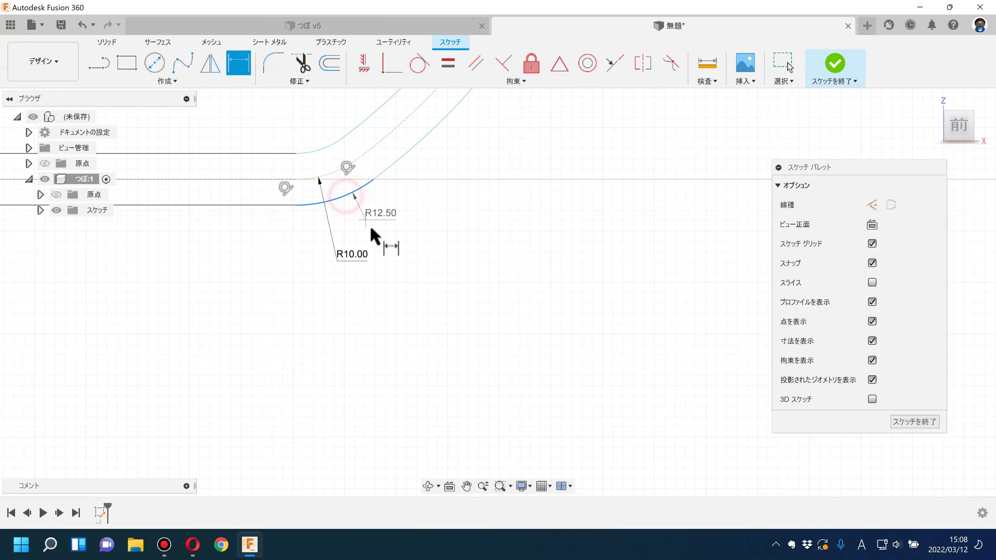
pyautogui.click(390, 270)
pyautogui.click(579, 287)
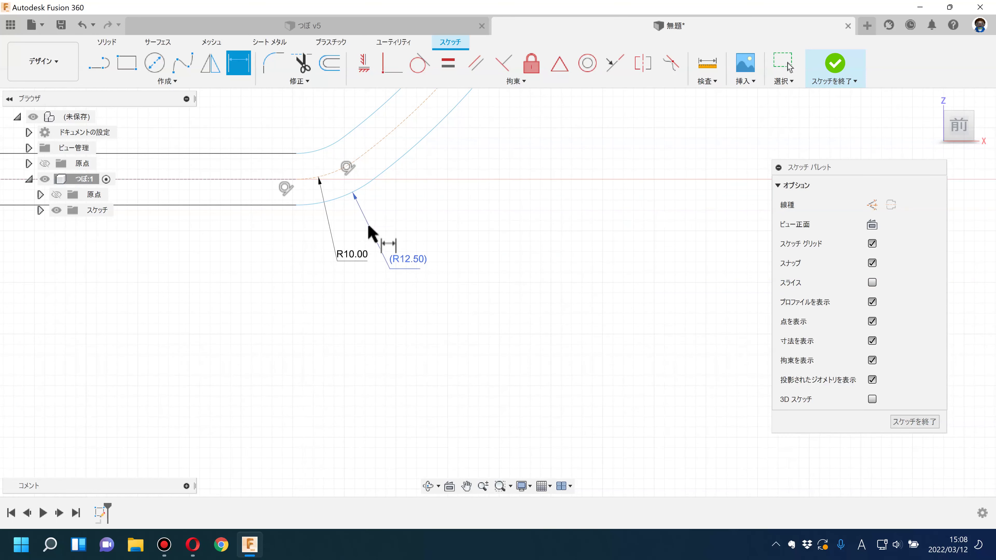
# Add a driven R7.50 radius dimension to the inner fillet arc
pyautogui.moveTo(403, 269); pyautogui.dragTo(422, 340, button='middle')
pyautogui.press('d')
pyautogui.click(334, 223)
pyautogui.click(331, 195)
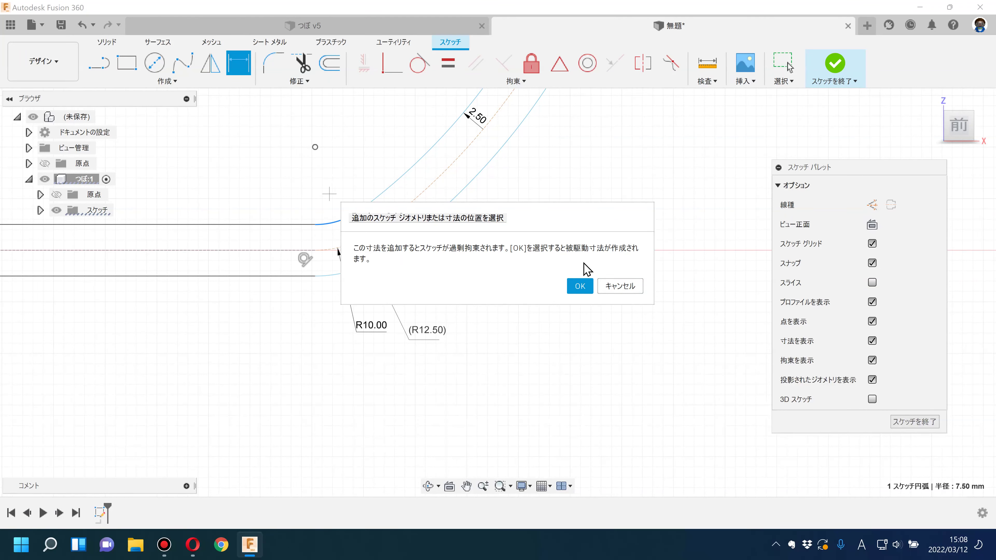
pyautogui.click(577, 290)
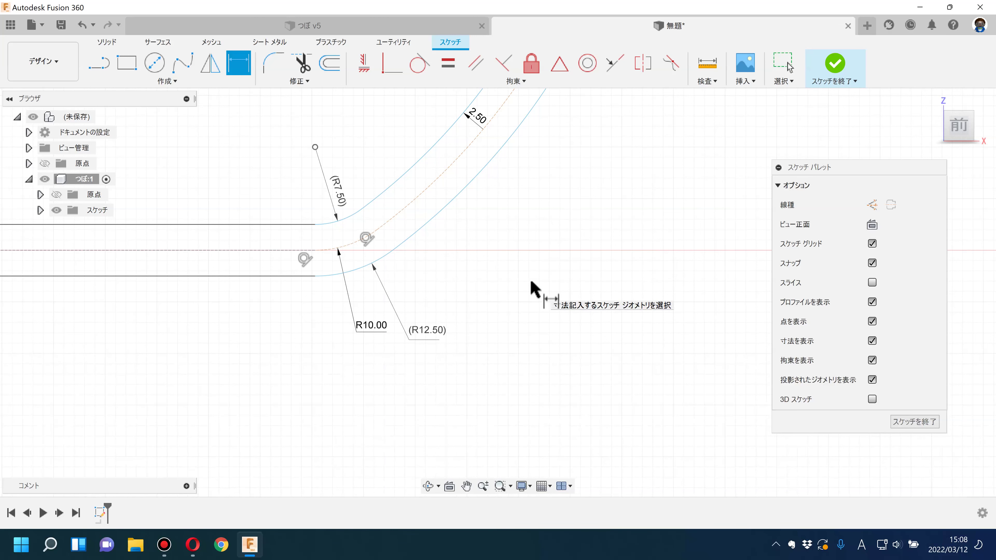
pyautogui.press('Escape')
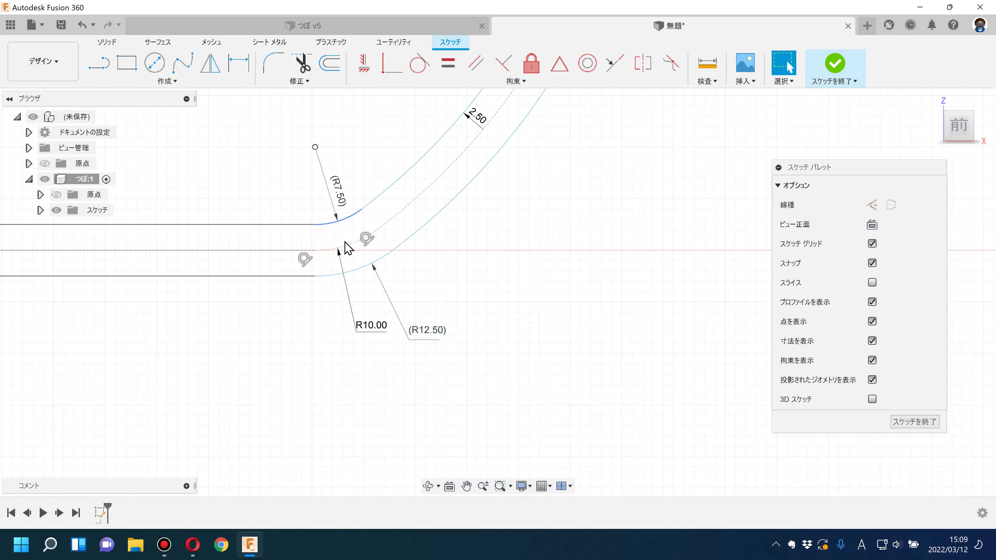
# Pan and zoom to centre the view on the origin and the bottom strip's axis end
pyautogui.moveTo(536, 269); pyautogui.dragTo(530, 334, button='middle')
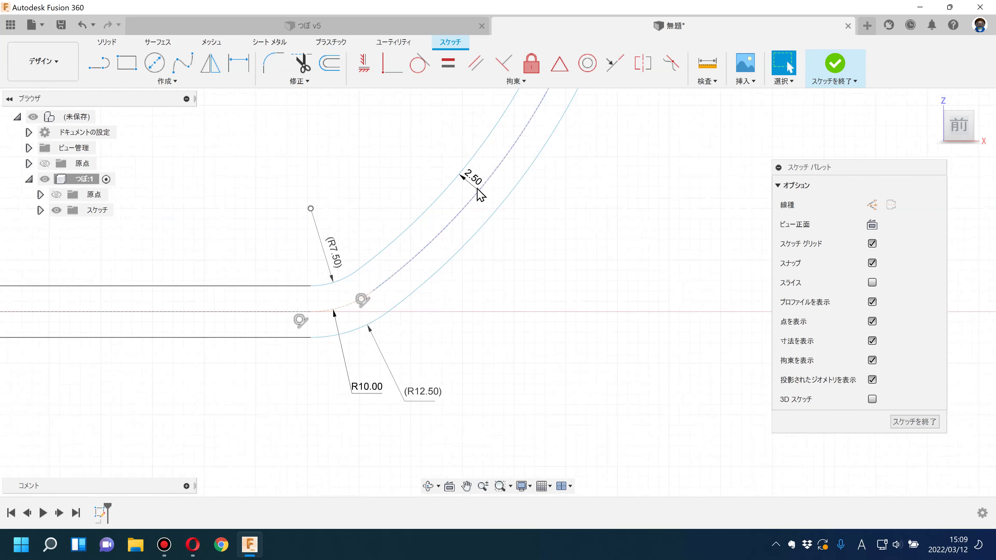
pyautogui.scroll(-2, 510, 259)
pyautogui.scroll(-2, 455, 287)
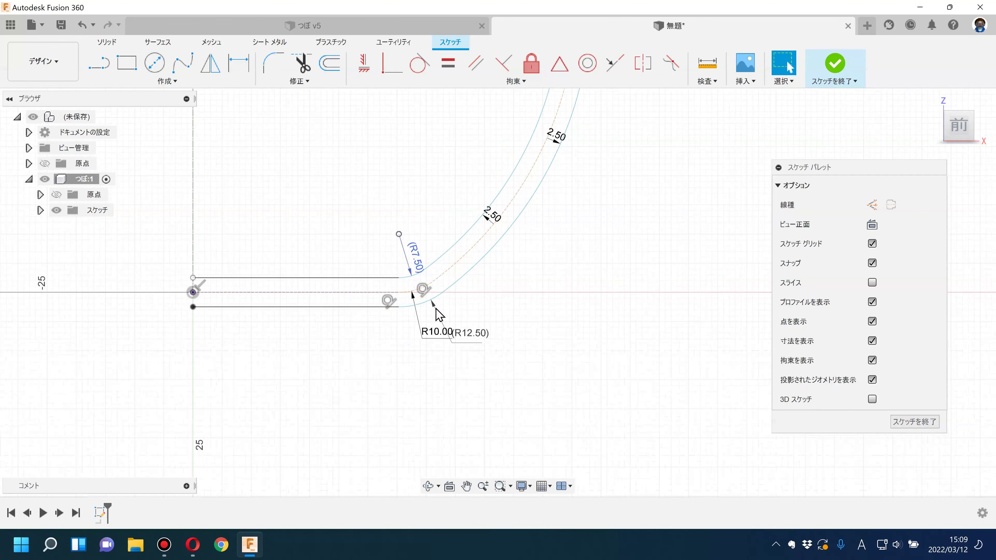
pyautogui.scroll(2, 416, 279)
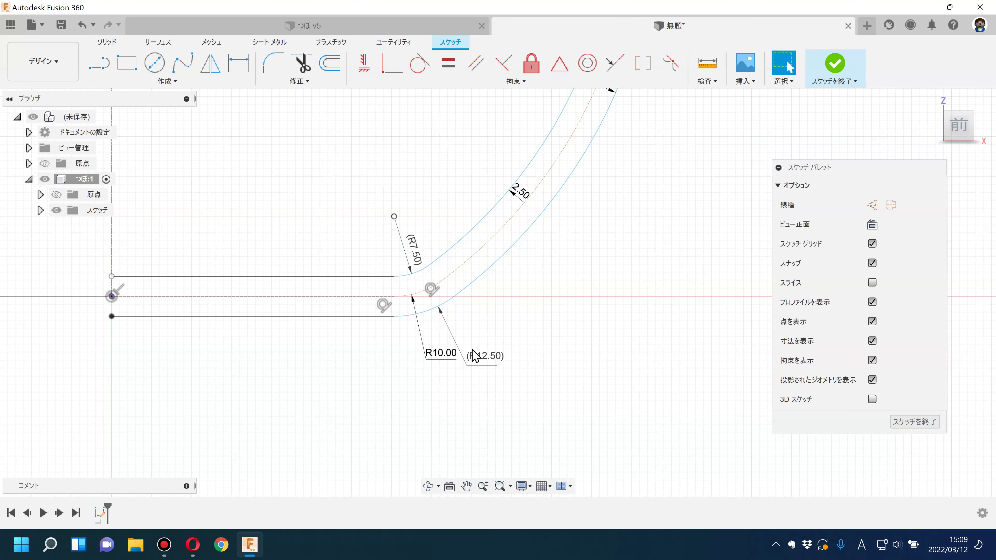
pyautogui.scroll(-3, 468, 320)
pyautogui.moveTo(516, 334); pyautogui.dragTo(515, 416, button='middle')
pyautogui.scroll(-2, 546, 367)
pyautogui.scroll(2, 419, 399)
pyautogui.scroll(4, 362, 423)
pyautogui.scroll(2, 329, 447)
pyautogui.moveTo(367, 400); pyautogui.dragTo(329, 327, button='middle')
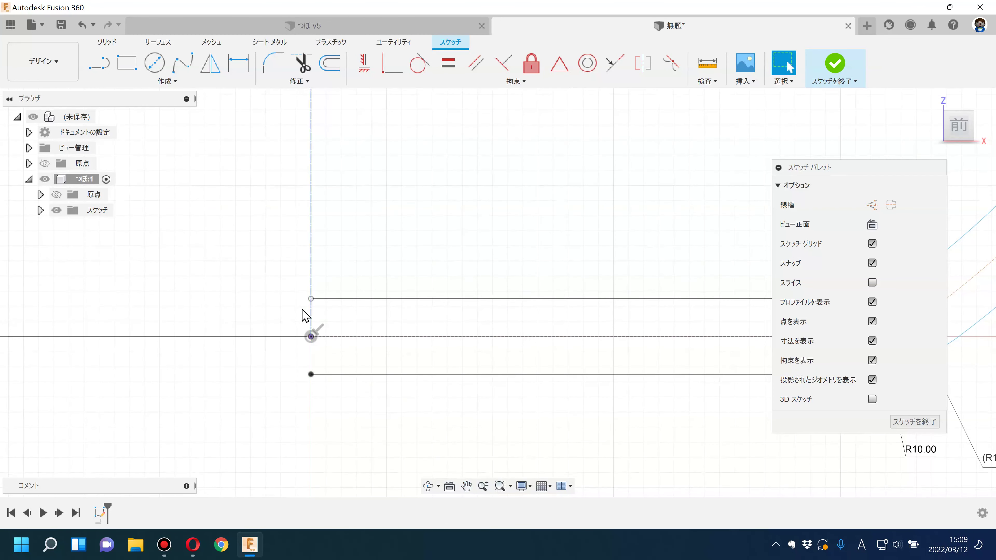
# Draw a 5 mm vertical line at the centerline closing the bottom strip
pyautogui.click(106, 73)
pyautogui.click(311, 299)
pyautogui.click(311, 375)
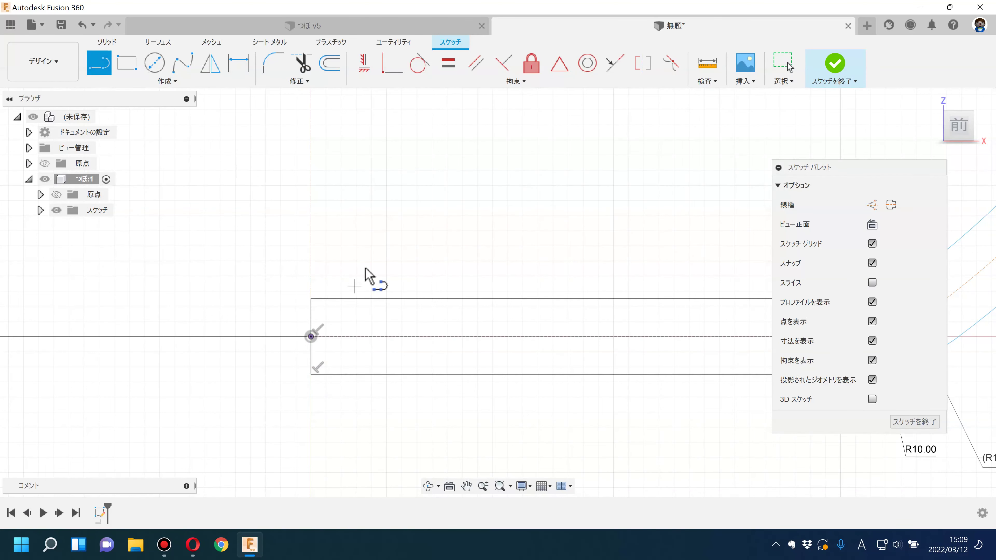
pyautogui.press('Escape')
pyautogui.scroll(-1, 369, 280)
pyautogui.scroll(-5, 371, 282)
pyautogui.scroll(-2, 374, 284)
pyautogui.moveTo(406, 248); pyautogui.dragTo(409, 378, button='middle')
pyautogui.scroll(2, 482, 225)
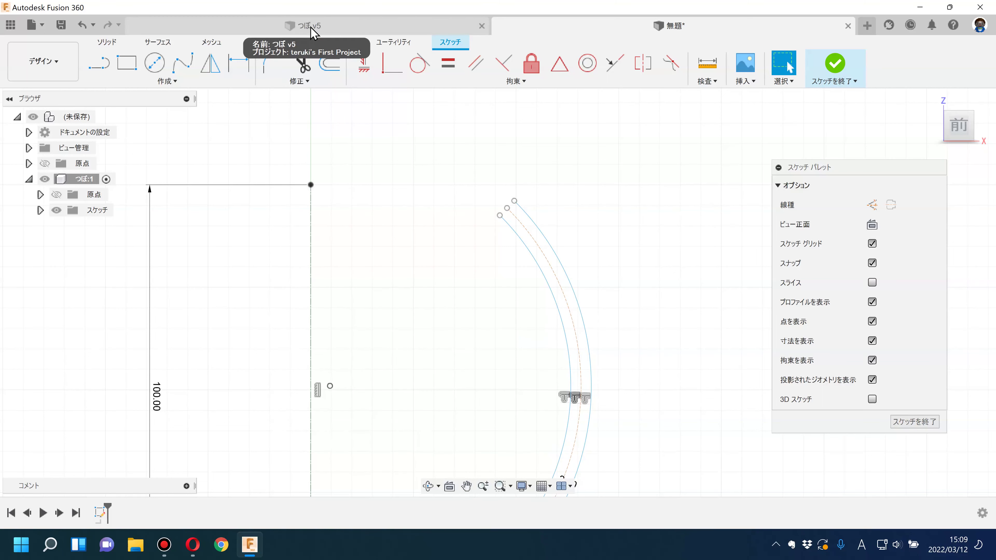
# Draw a Ø10 mm circle centred on the arc's top endpoint, then finish the sketch
pyautogui.click(157, 67)
pyautogui.scroll(2, 486, 189)
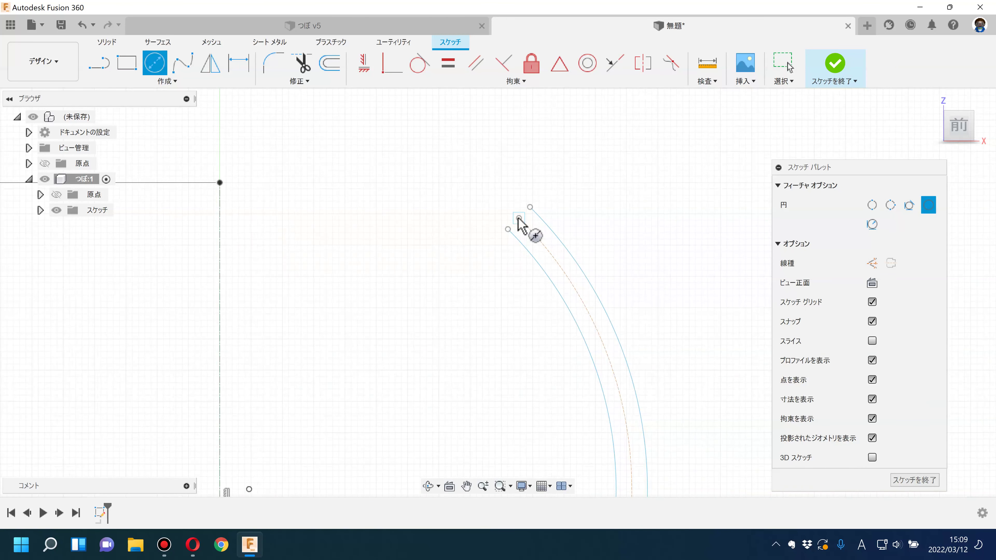
pyautogui.click(519, 219)
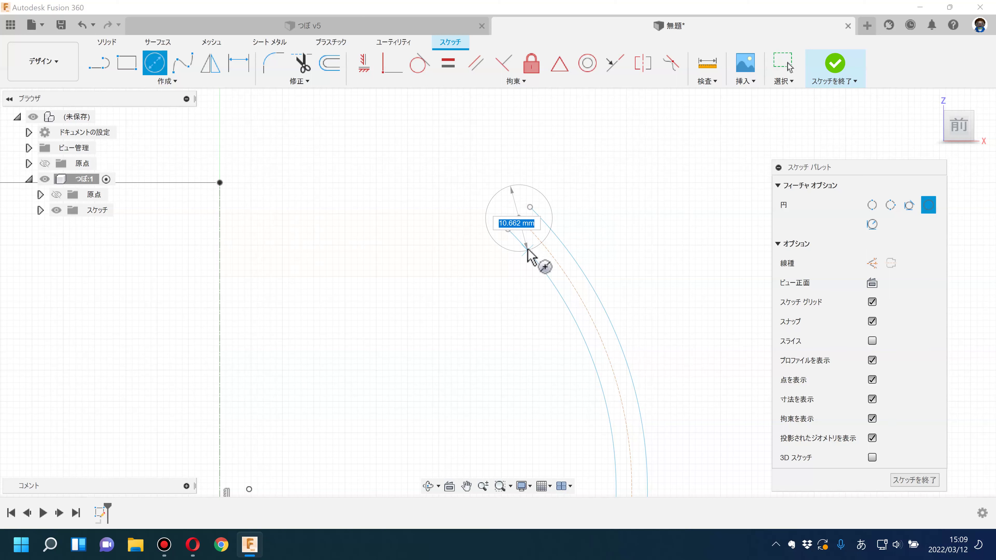
pyautogui.click(527, 249)
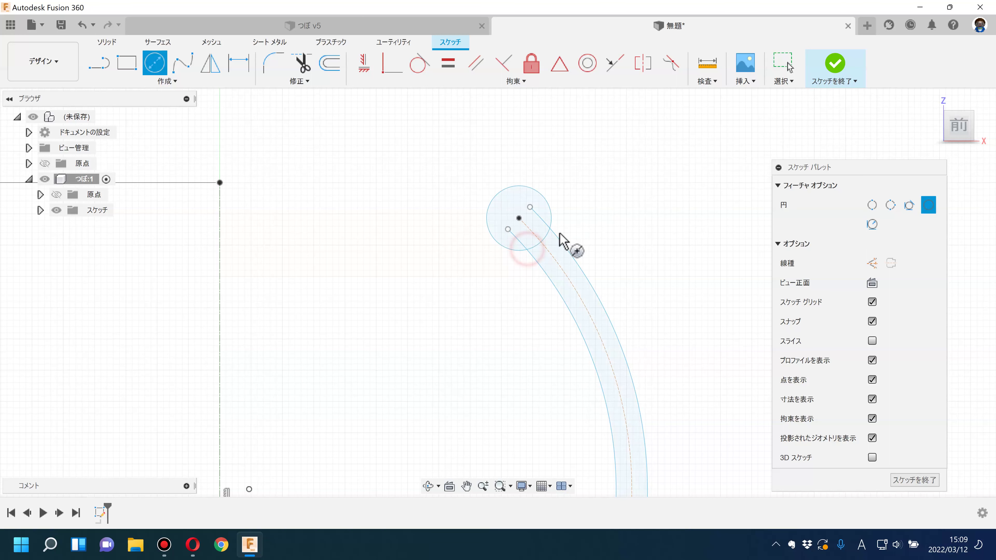
pyautogui.press('d')
pyautogui.click(540, 194)
pyautogui.click(546, 173)
pyautogui.press('Return')
pyautogui.scroll(-5, 627, 255)
pyautogui.scroll(-3, 643, 227)
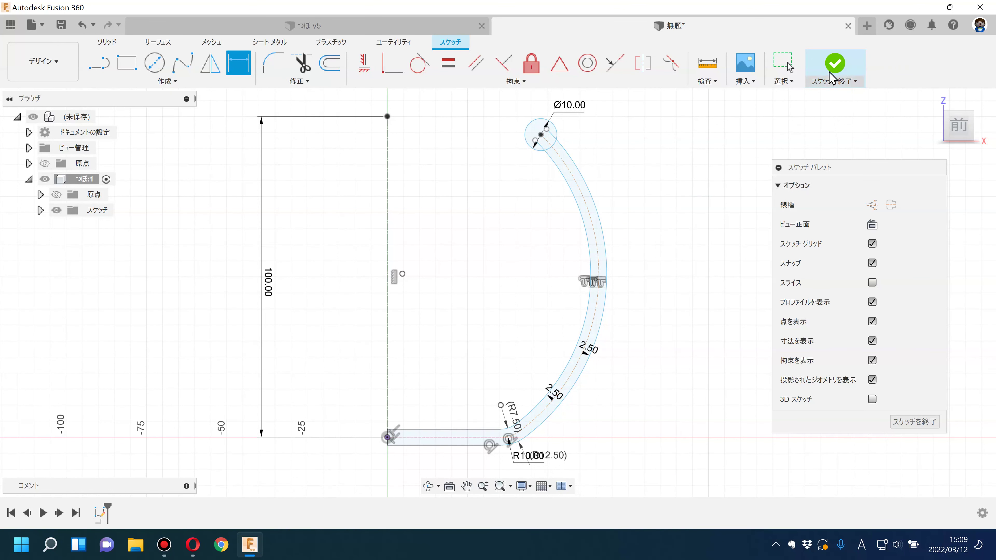
pyautogui.click(833, 63)
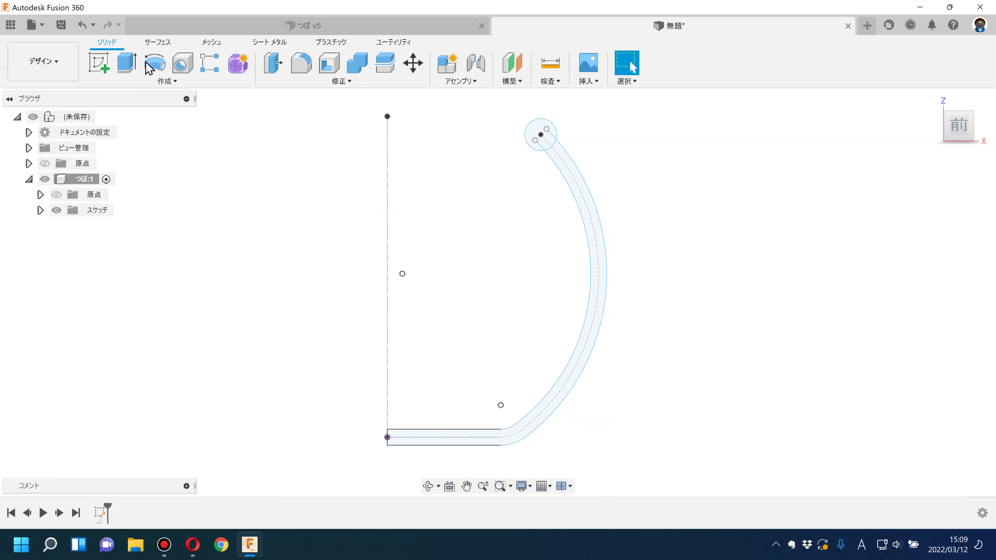
# Revolve the rim circle and arc strip profiles 360° about the vertical centreline
pyautogui.click(154, 63)
pyautogui.scroll(2, 511, 148)
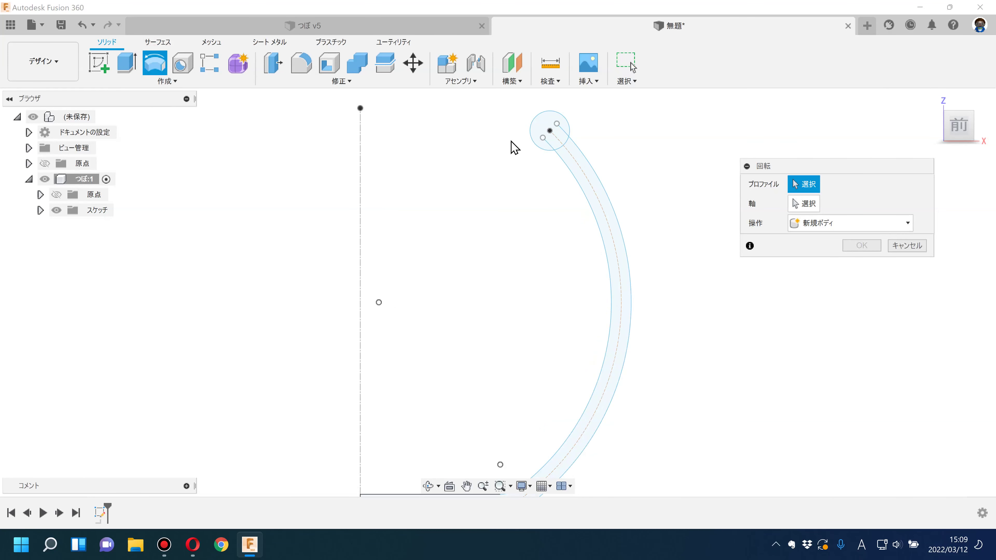
pyautogui.click(555, 126)
pyautogui.scroll(-2, 535, 192)
pyautogui.scroll(-1, 533, 207)
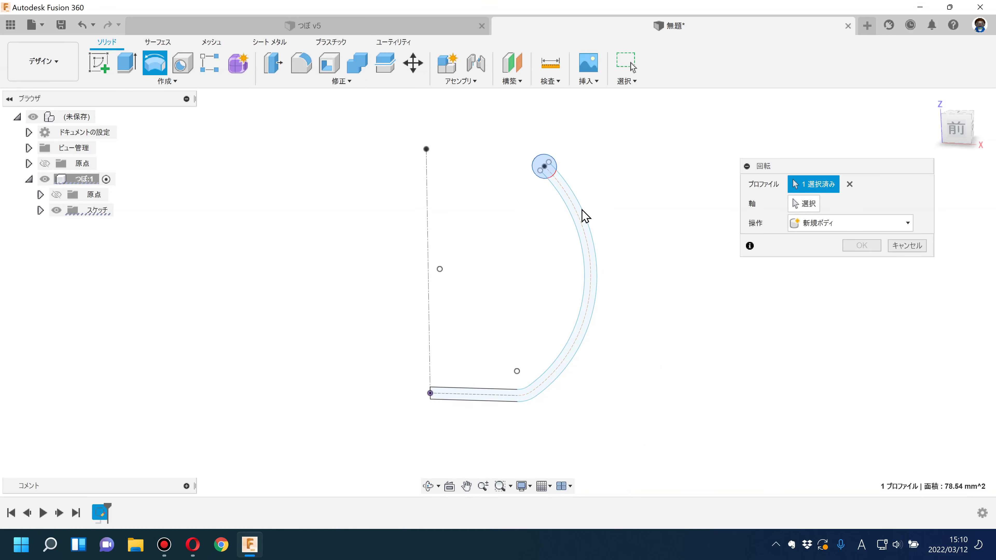
pyautogui.scroll(2, 582, 214)
pyautogui.click(571, 197)
pyautogui.scroll(-2, 663, 254)
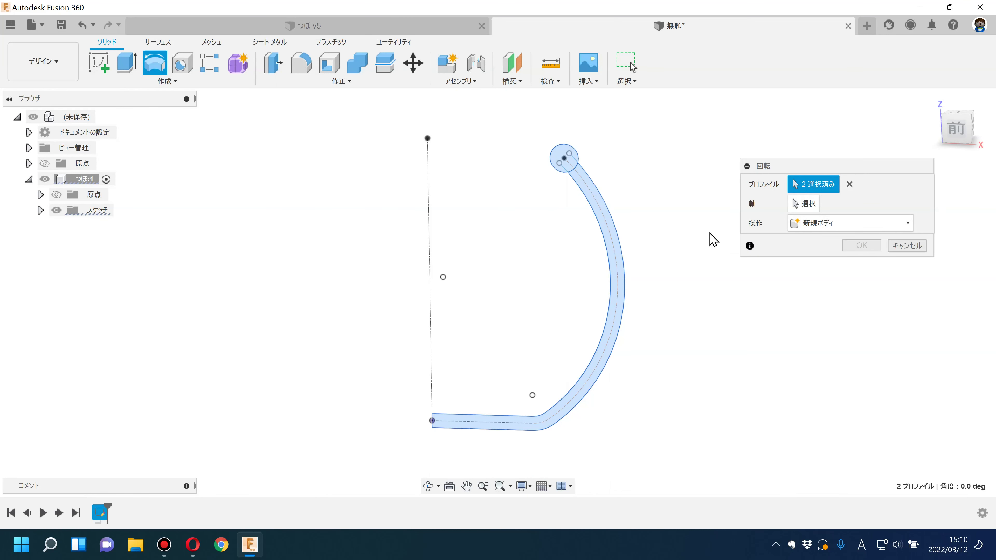
pyautogui.click(798, 204)
pyautogui.click(428, 222)
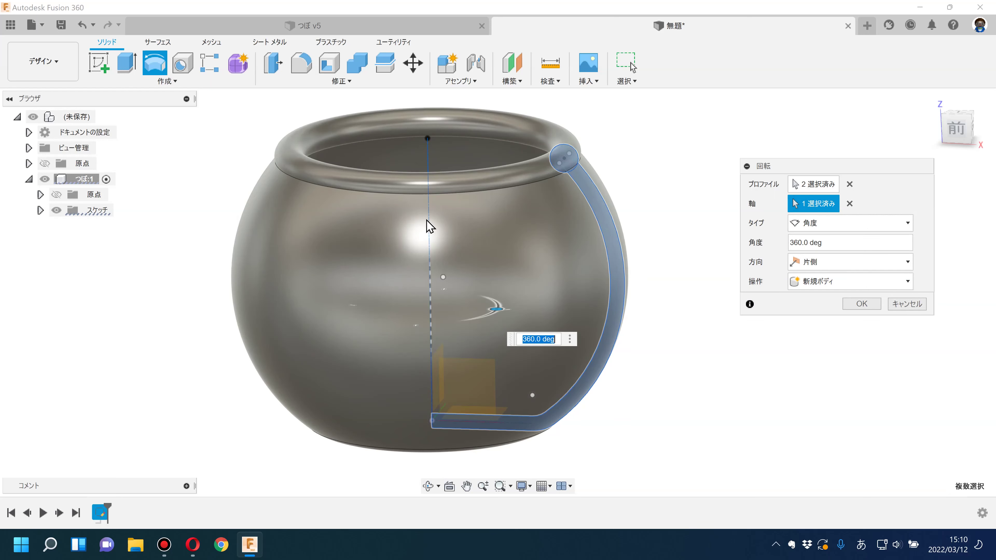
pyautogui.click(859, 305)
# Return to the front view and recentre the jar on screen
pyautogui.click(957, 127)
pyautogui.scroll(-3, 732, 265)
pyautogui.moveTo(722, 265); pyautogui.dragTo(647, 306, button='middle')
pyautogui.scroll(1, 648, 307)
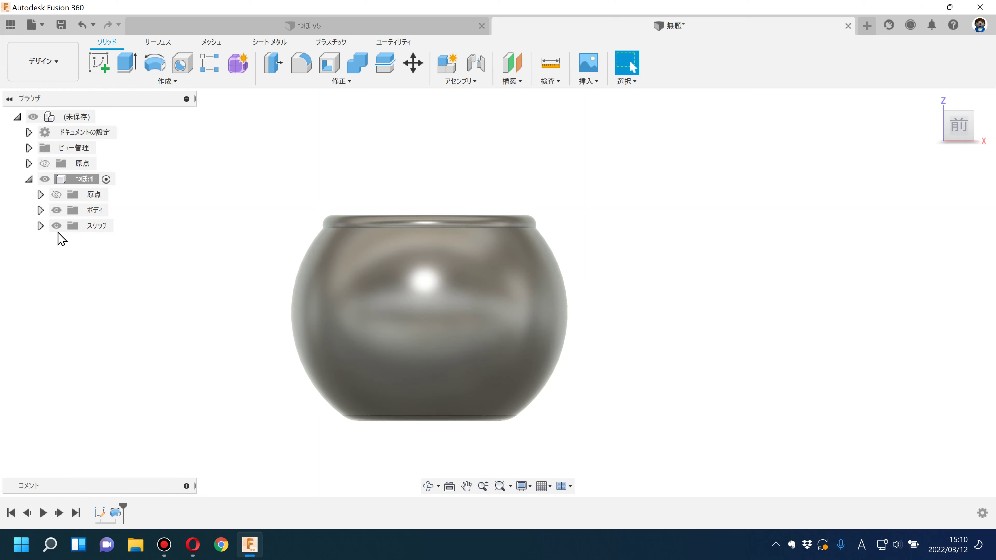
# Reopen スケッチ1 for editing from the history timeline
pyautogui.click(40, 226)
pyautogui.rightClick(119, 243)
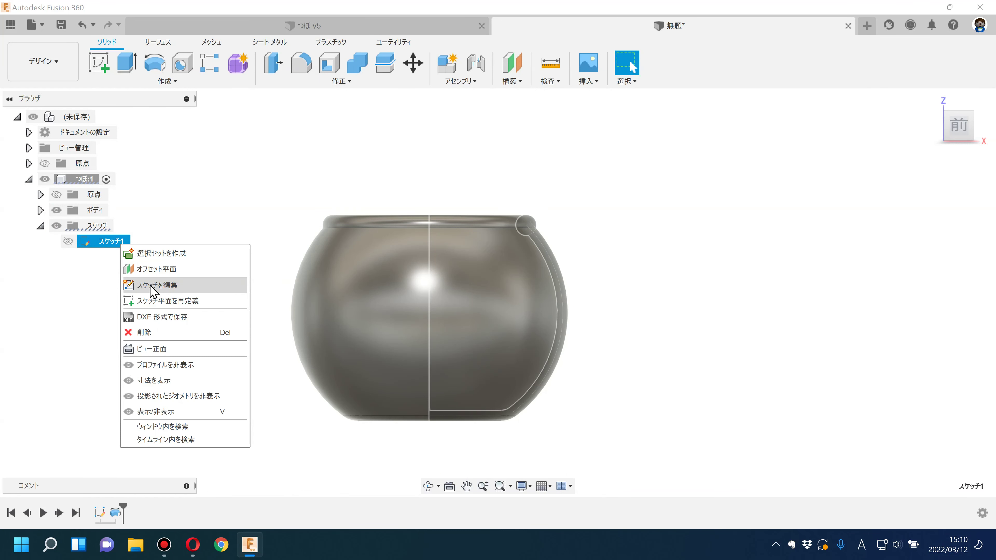
pyautogui.click(77, 300)
pyautogui.click(91, 406)
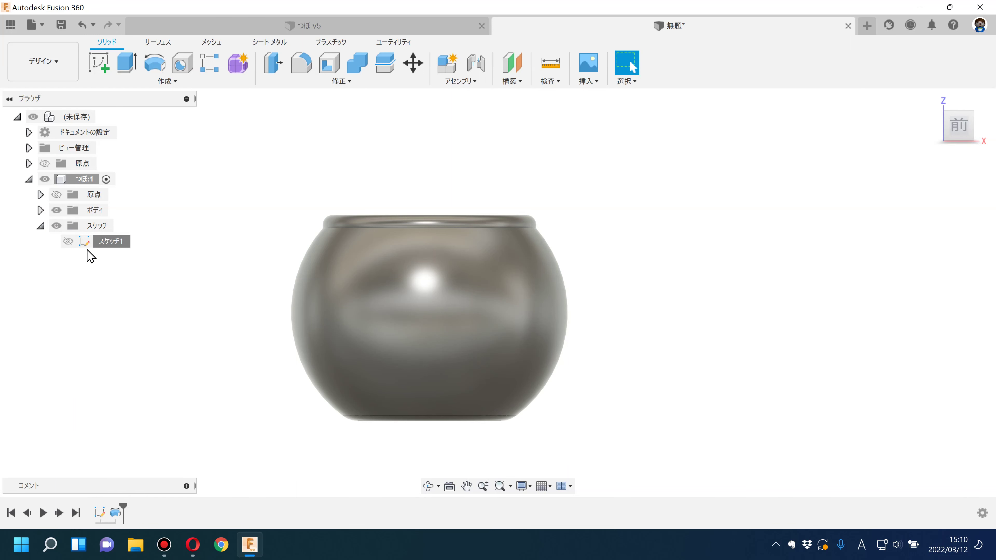
pyautogui.click(101, 517)
pyautogui.rightClick(101, 518)
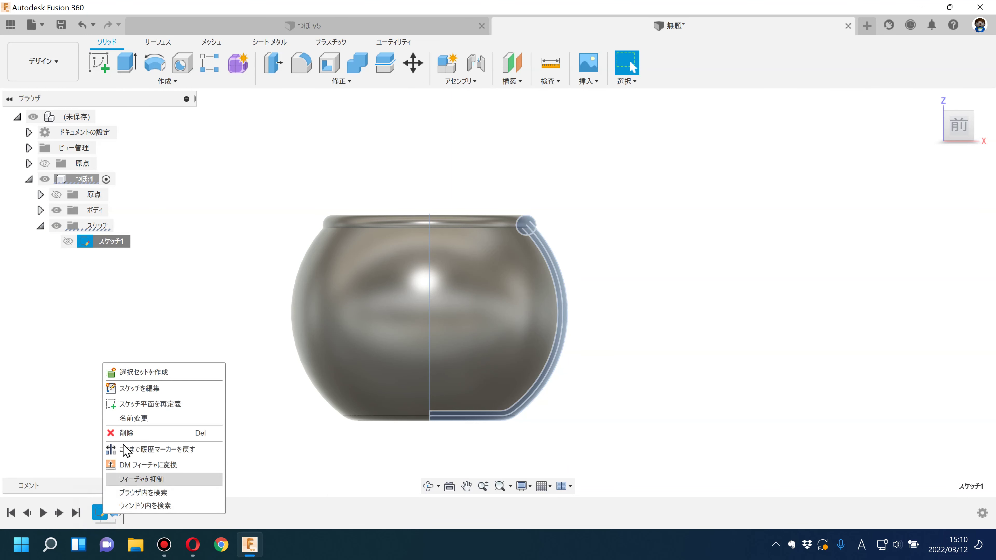
pyautogui.click(141, 388)
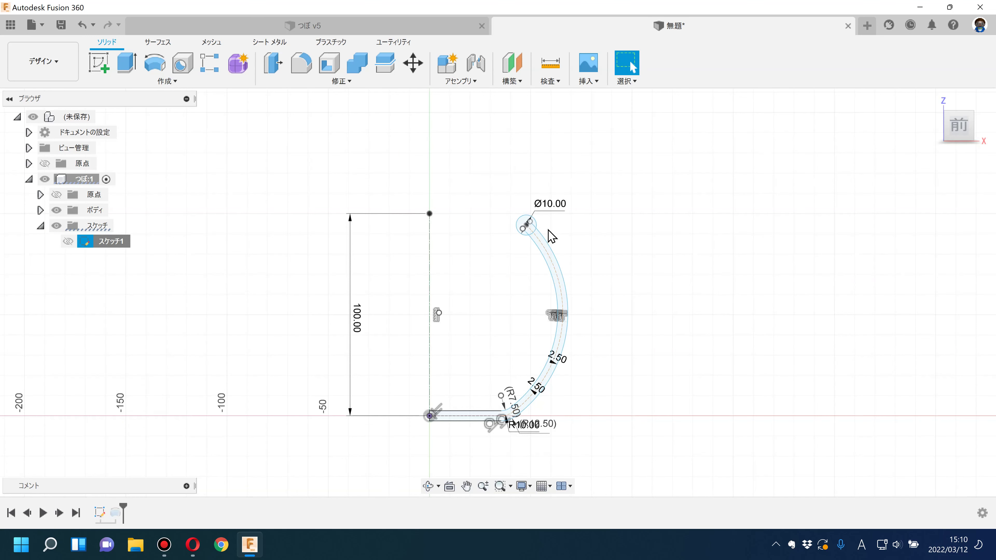
# Select the sketch point beside the axis and finish the sketch
pyautogui.scroll(3, 509, 209)
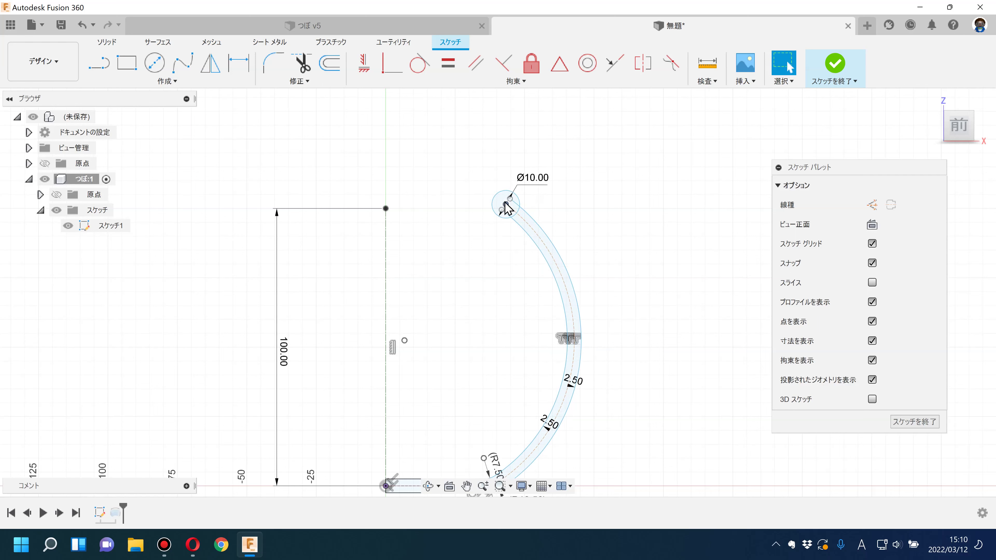
pyautogui.click(403, 340)
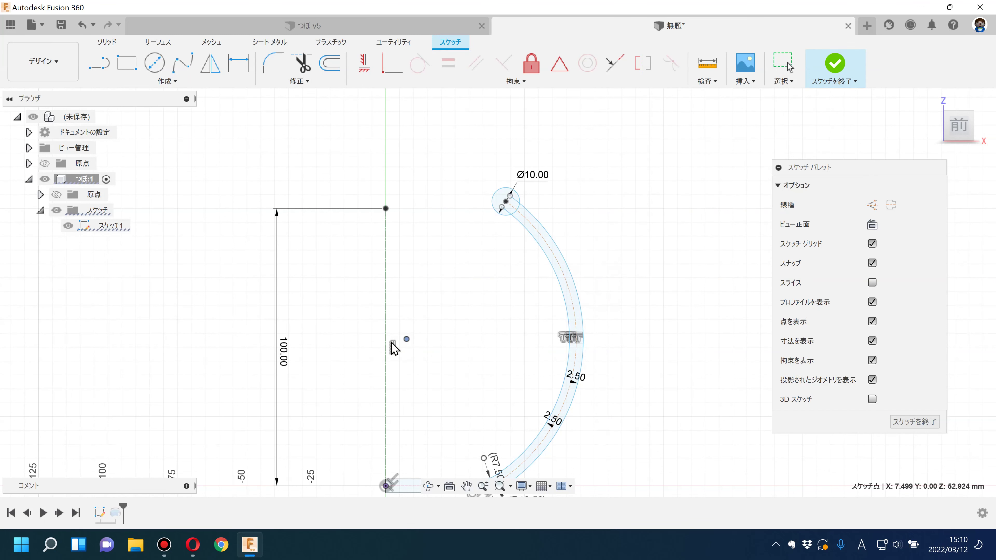
pyautogui.click(479, 310)
pyautogui.click(835, 64)
pyautogui.click(692, 251)
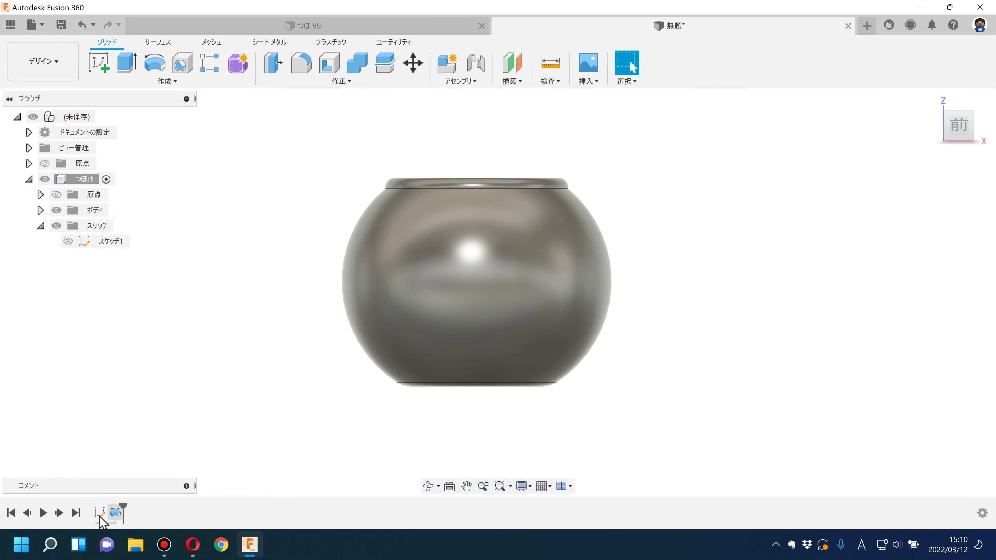
# Reshape the arc by moving its top endpoint up and right, then update the jar
pyautogui.doubleClick(99, 513)
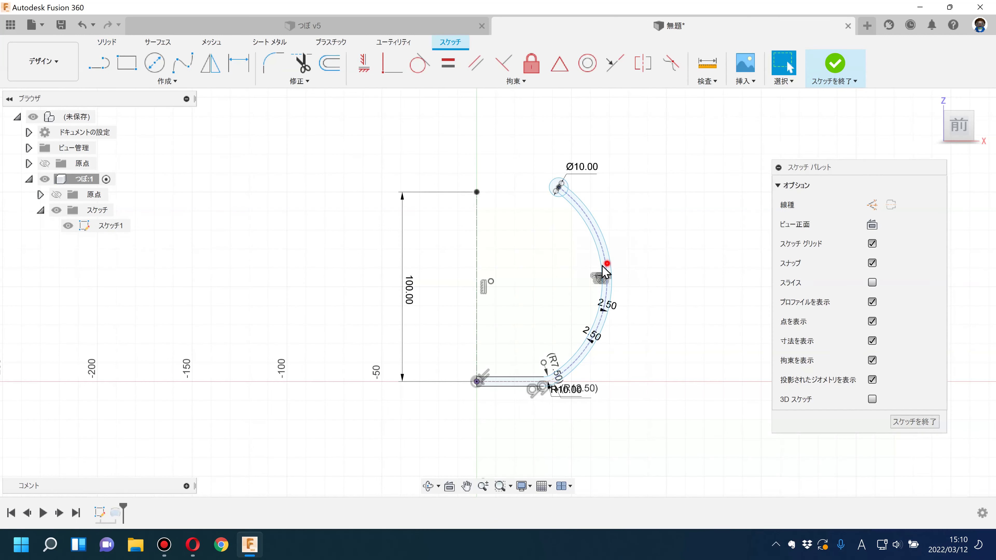
pyautogui.moveTo(604, 270); pyautogui.dragTo(520, 275)
pyautogui.moveTo(537, 210); pyautogui.dragTo(549, 199)
pyautogui.click(515, 257)
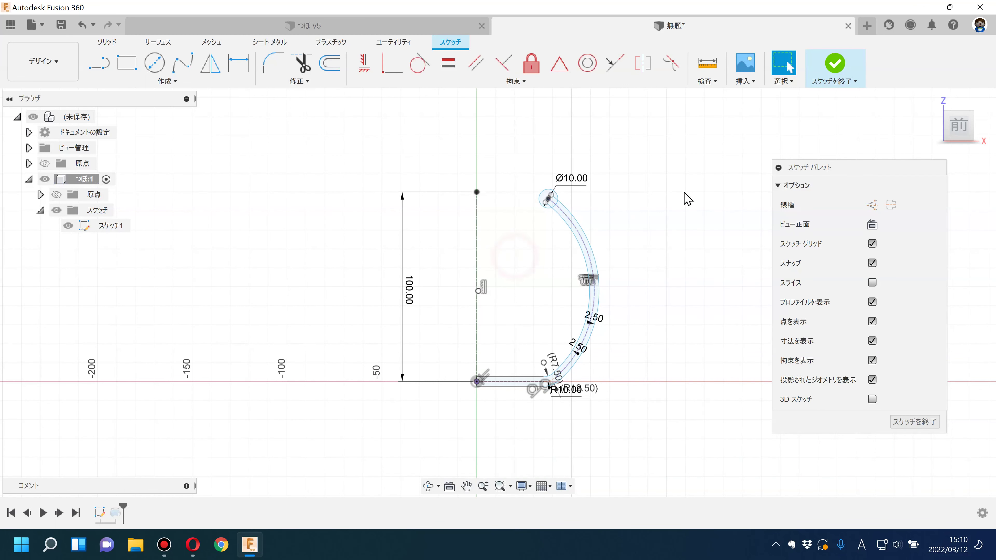
pyautogui.click(837, 74)
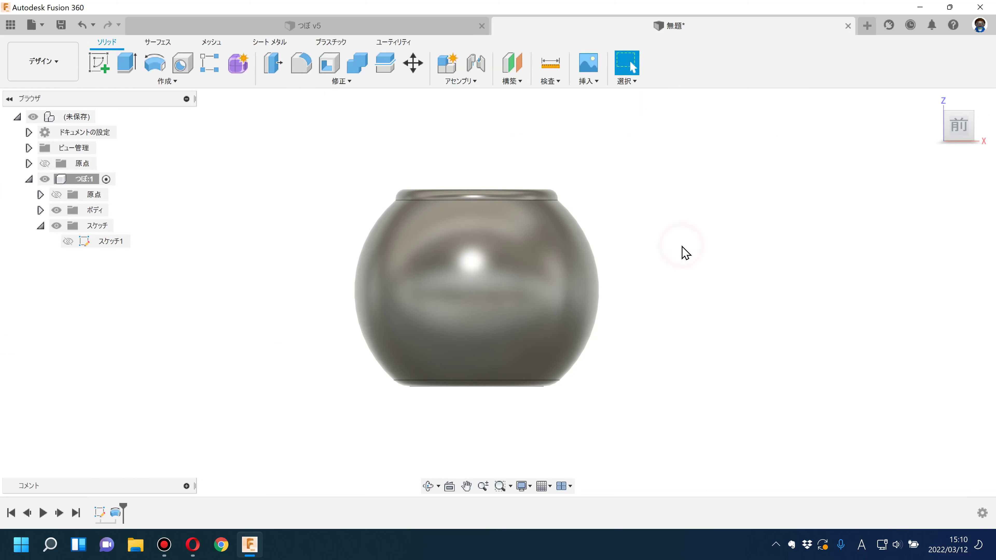
# Move the arc-to-base junction point left and rebuild the jar
pyautogui.doubleClick(97, 512)
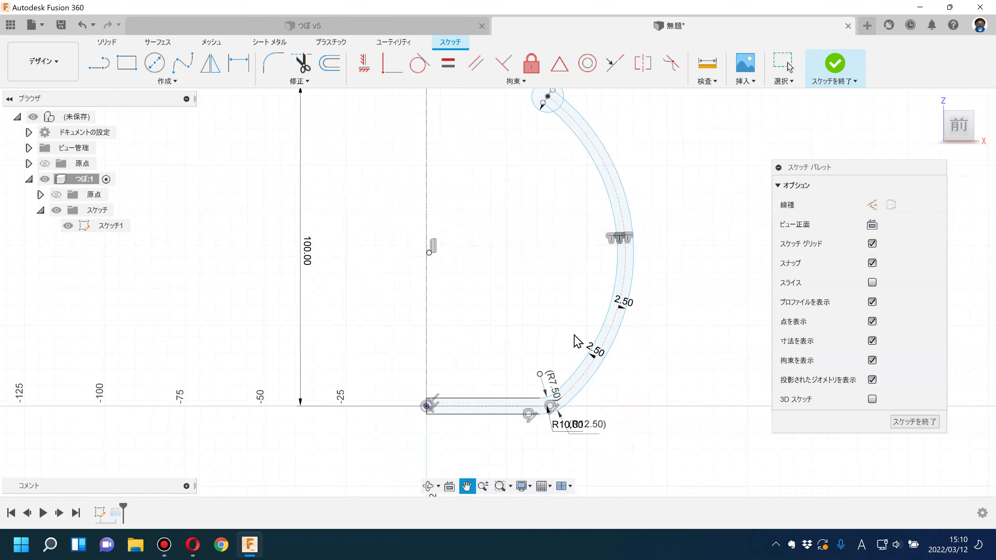
pyautogui.moveTo(538, 415); pyautogui.dragTo(530, 410)
pyautogui.click(835, 65)
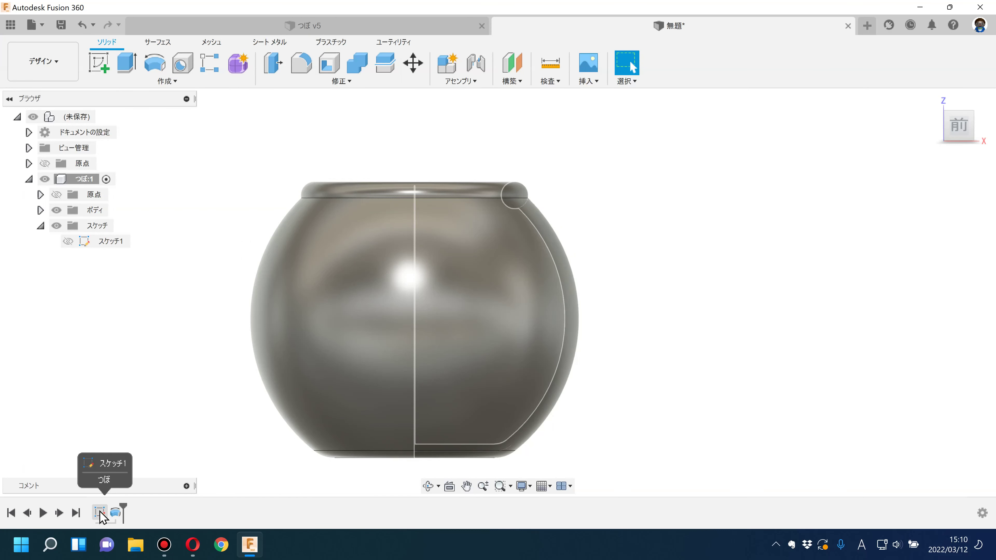
pyautogui.scroll(-3, 611, 249)
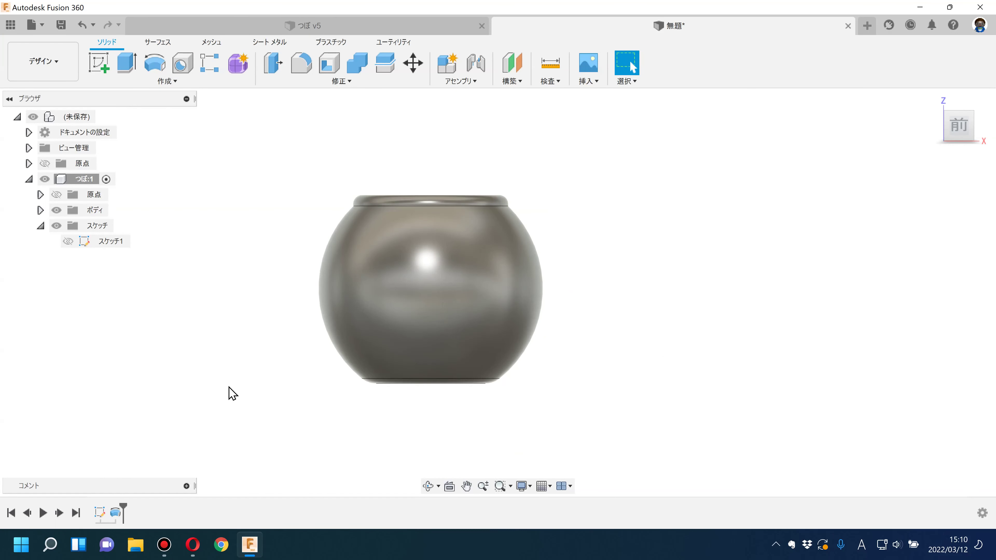
pyautogui.scroll(3, 365, 205)
# Set the rim circle diameter to 12 mm and orbit to view the opening
pyautogui.doubleClick(99, 511)
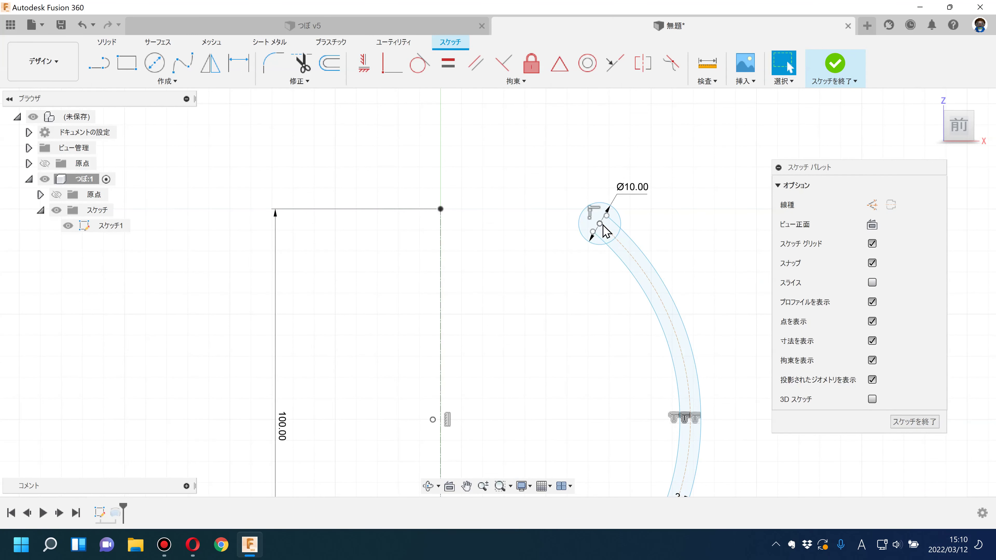
pyautogui.doubleClick(637, 190)
pyautogui.press('Return')
pyautogui.click(835, 64)
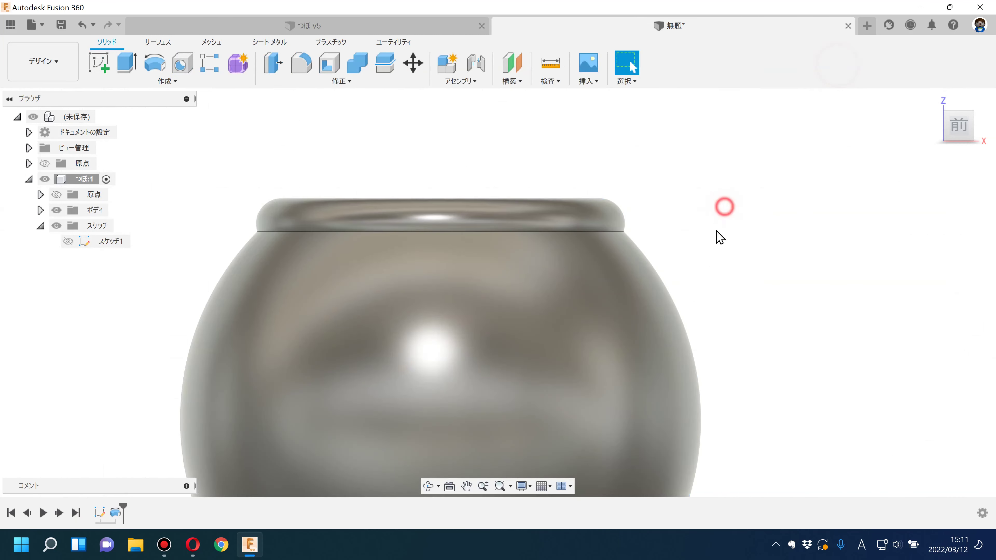
pyautogui.keyDown('shift'); pyautogui.moveTo(674, 239); pyautogui.dragTo(626, 242, button='middle'); pyautogui.keyUp('shift')
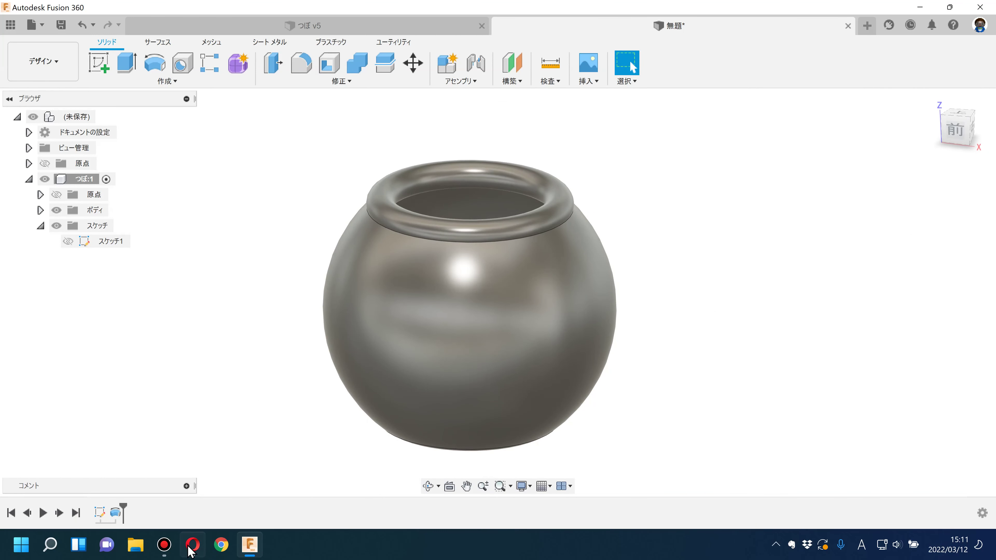
# Change the rim circle diameter to 11 mm and tilt the view into the opening
pyautogui.doubleClick(99, 513)
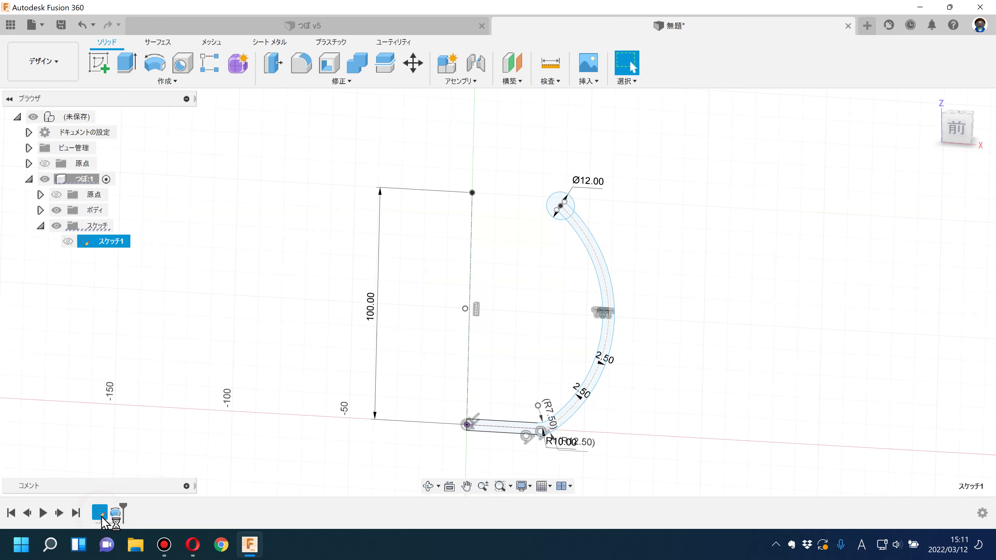
pyautogui.doubleClick(593, 171)
pyautogui.write('11')
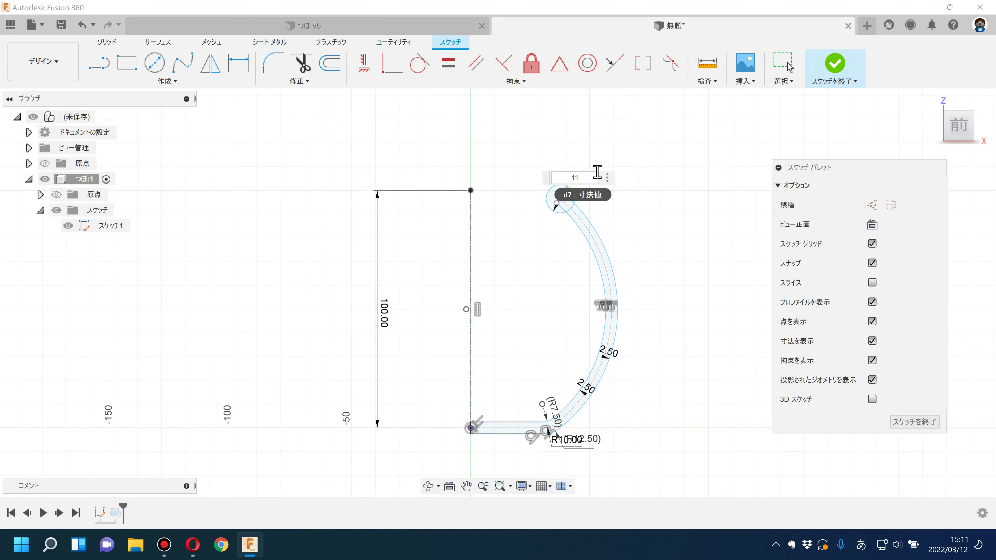
pyautogui.press('Return')
pyautogui.click(834, 63)
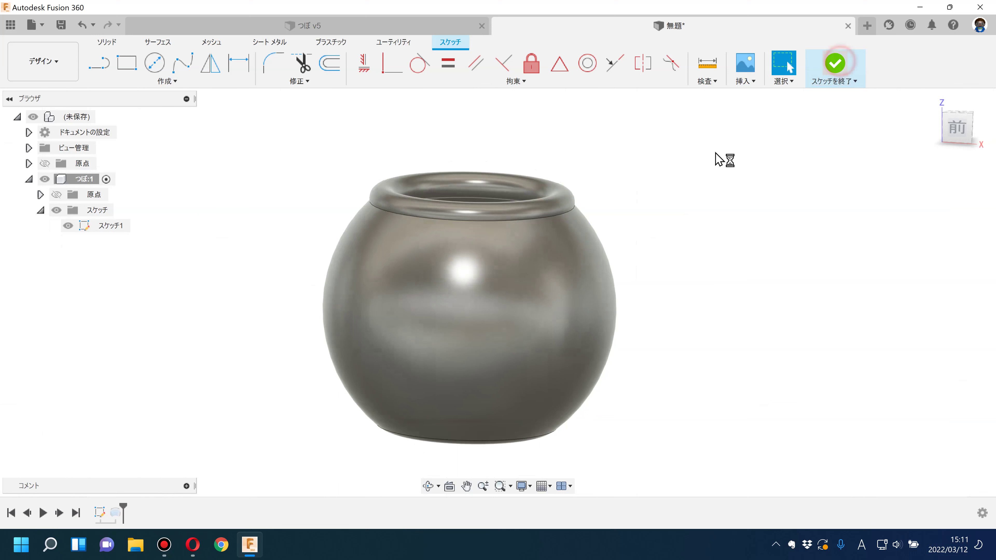
pyautogui.keyDown('shift'); pyautogui.moveTo(668, 215); pyautogui.dragTo(663, 211, button='middle'); pyautogui.keyUp('shift')
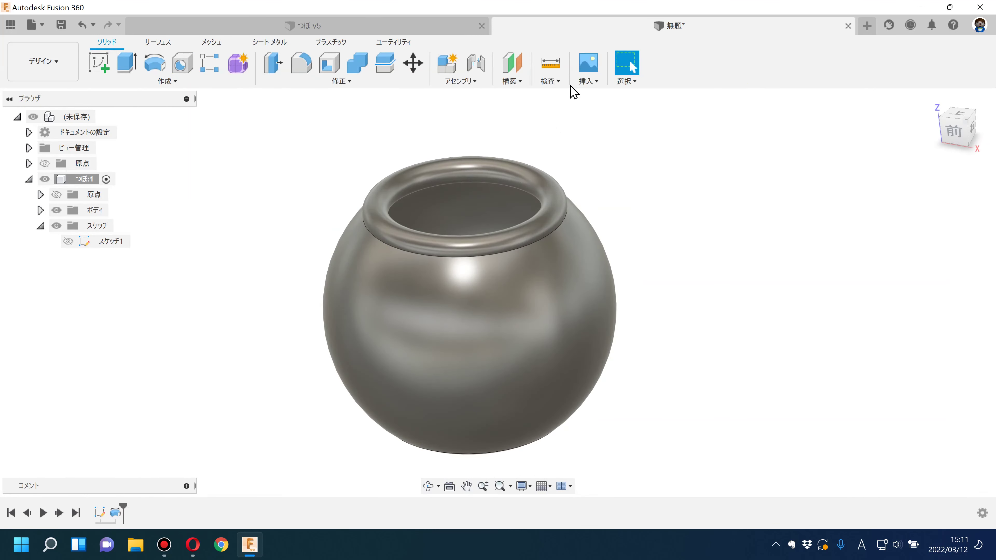
pyautogui.click(554, 84)
# Add a section analysis cutting the jar in half through the chosen plane
pyautogui.click(560, 215)
pyautogui.click(518, 379)
pyautogui.click(870, 305)
pyautogui.moveTo(856, 312)
pyautogui.keyDown('shift'); pyautogui.mouseDown(button='middle')
pyautogui.moveTo(773, 271)
pyautogui.moveTo(789, 236)
pyautogui.mouseUp(button='middle'); pyautogui.keyUp('shift')
pyautogui.scroll(5, 485, 210)
# Fillet the inner rim edge with a 4.879 mm radius
pyautogui.click(301, 63)
pyautogui.scroll(2, 488, 199)
pyautogui.click(488, 196)
pyautogui.scroll(1, 490, 193)
pyautogui.moveTo(488, 205); pyautogui.dragTo(488, 208)
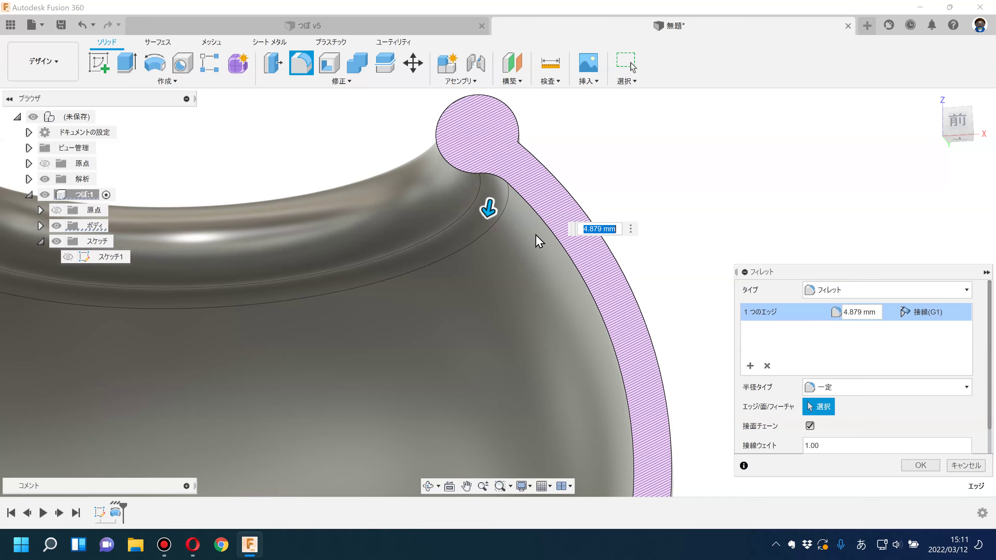
pyautogui.press('Return')
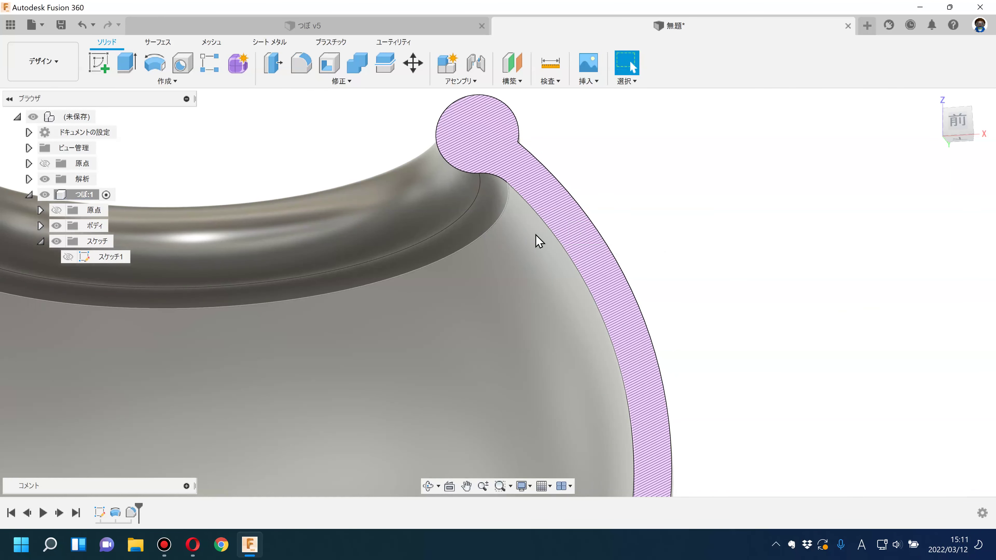
pyautogui.scroll(-3, 638, 187)
pyautogui.scroll(-2, 638, 157)
pyautogui.keyDown('shift'); pyautogui.moveTo(638, 149); pyautogui.dragTo(638, 182, button='middle'); pyautogui.keyUp('shift')
# Round the outer rim joint with a 1 mm fillet and hide section 断面1
pyautogui.click(301, 63)
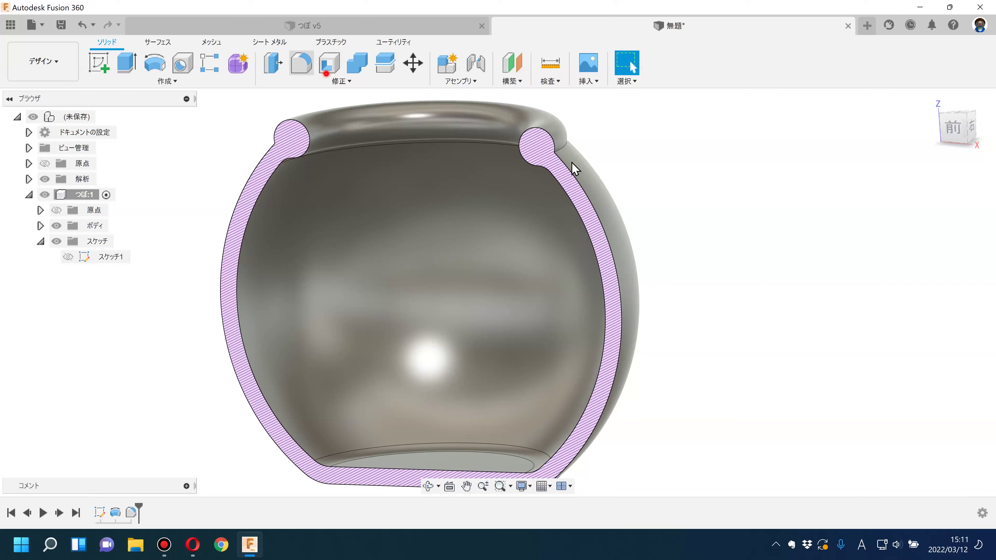
pyautogui.scroll(3, 565, 157)
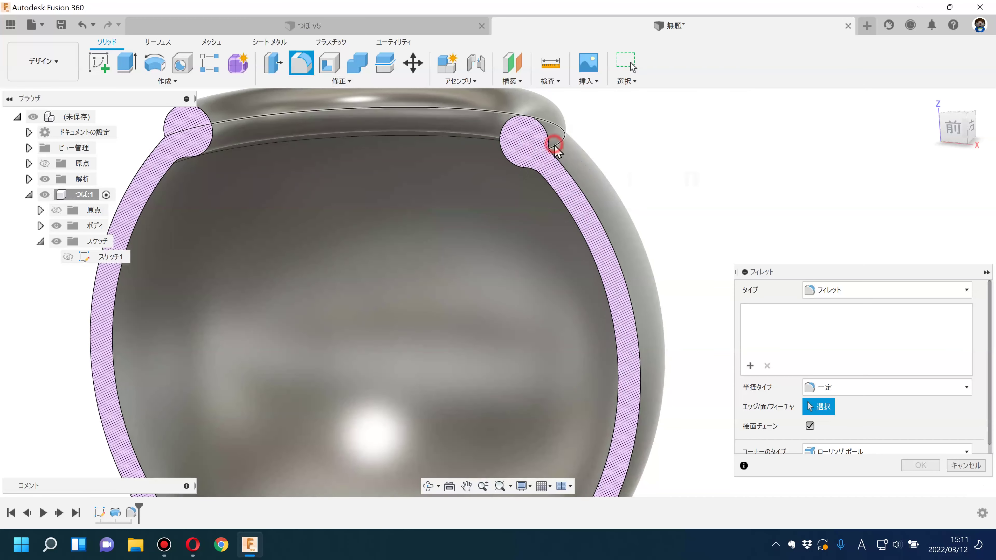
pyautogui.click(555, 145)
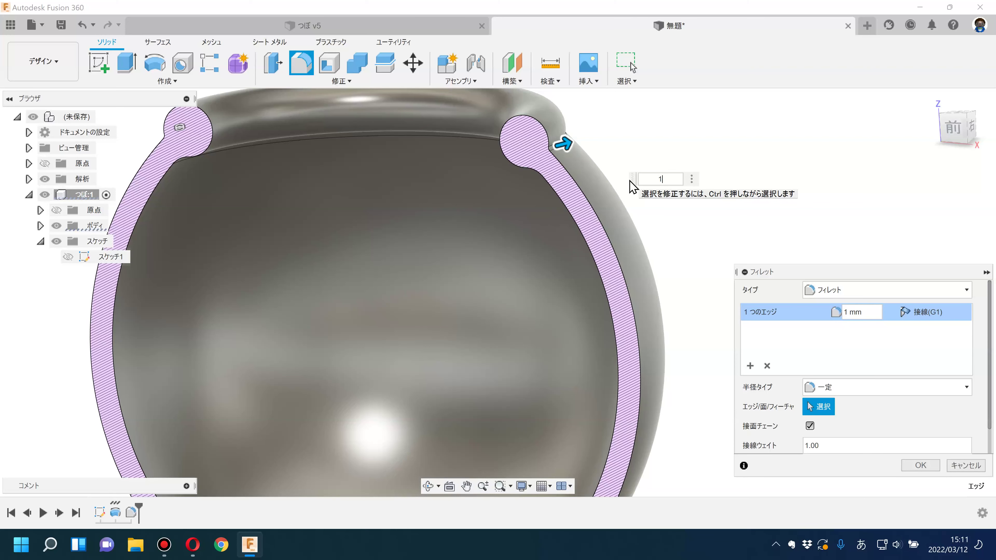
pyautogui.press('Return')
pyautogui.scroll(-2, 643, 187)
pyautogui.scroll(-2, 658, 187)
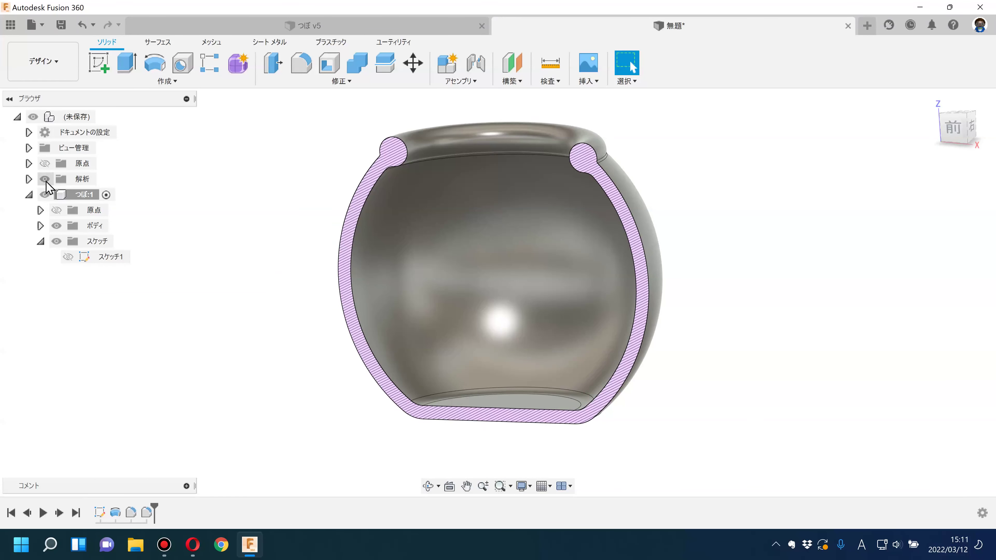
pyautogui.click(29, 179)
pyautogui.click(56, 195)
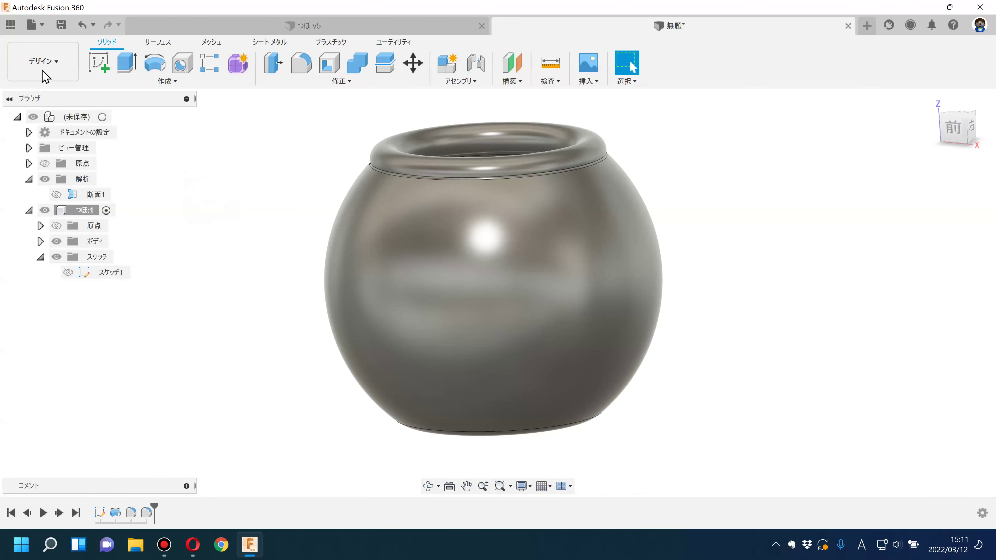
# Switch to the Rendering workspace
pyautogui.click(43, 62)
pyautogui.click(49, 139)
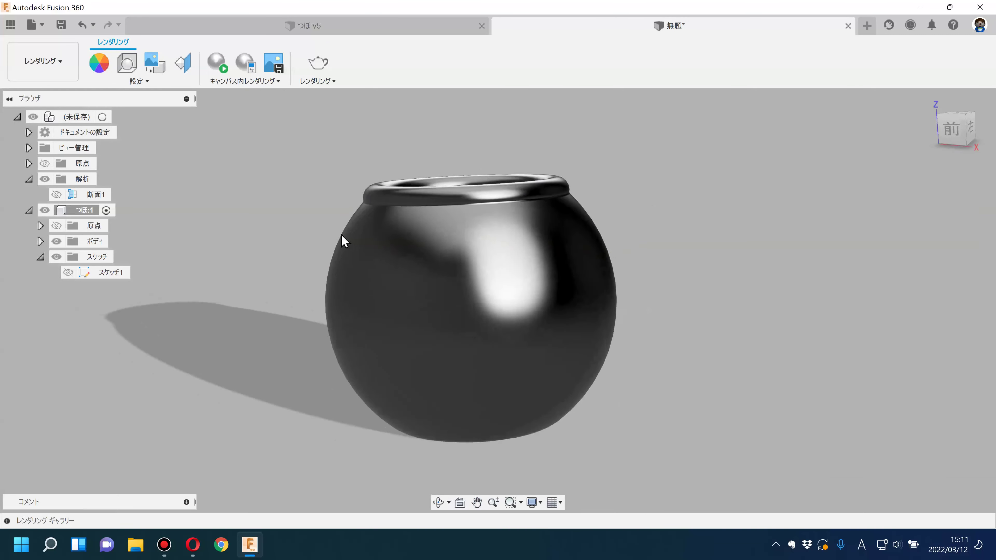
pyautogui.moveTo(615, 248); pyautogui.dragTo(625, 256)
pyautogui.press('Escape')
# Try red enamel gloss, bluish-grey granite and red granite appearances, making the granite finer
pyautogui.click(100, 65)
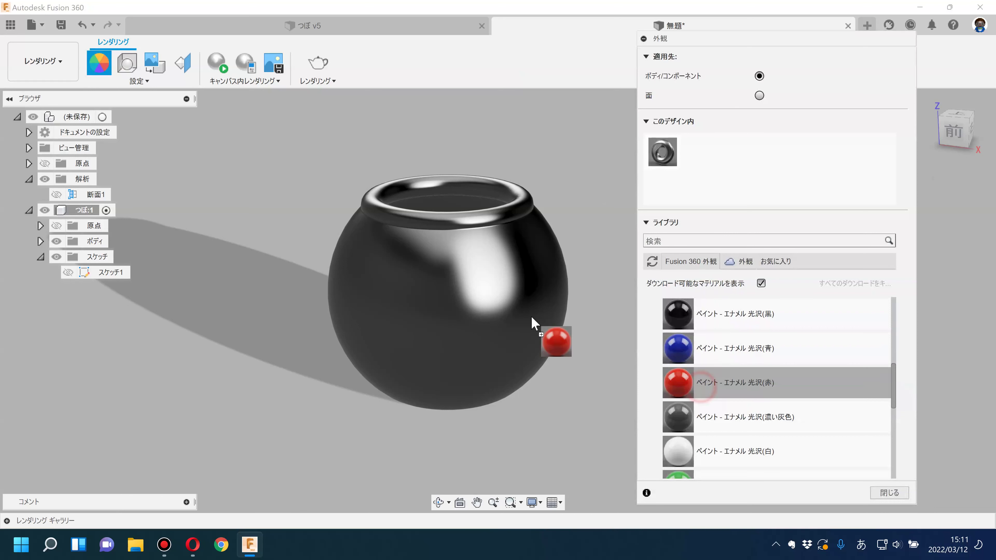
pyautogui.moveTo(696, 381); pyautogui.dragTo(549, 373)
pyautogui.scroll(-5, 745, 393)
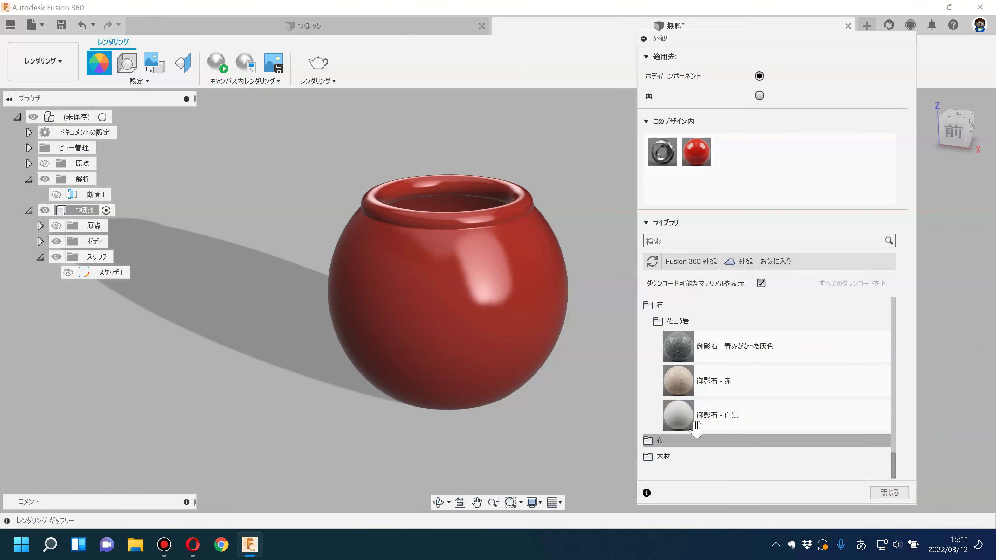
pyautogui.moveTo(677, 347); pyautogui.dragTo(526, 346)
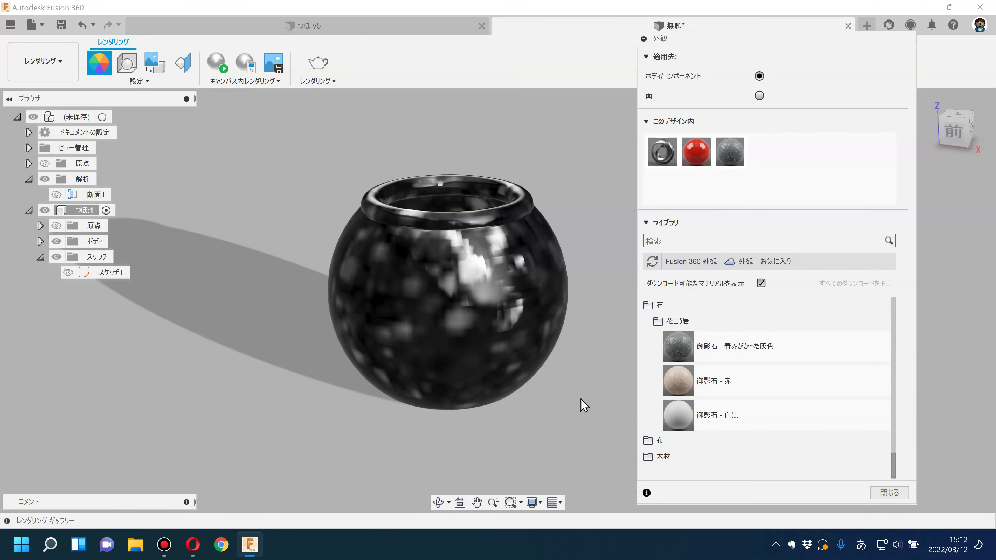
pyautogui.moveTo(677, 381); pyautogui.dragTo(503, 346)
pyautogui.doubleClick(767, 154)
pyautogui.moveTo(608, 72); pyautogui.dragTo(594, 72)
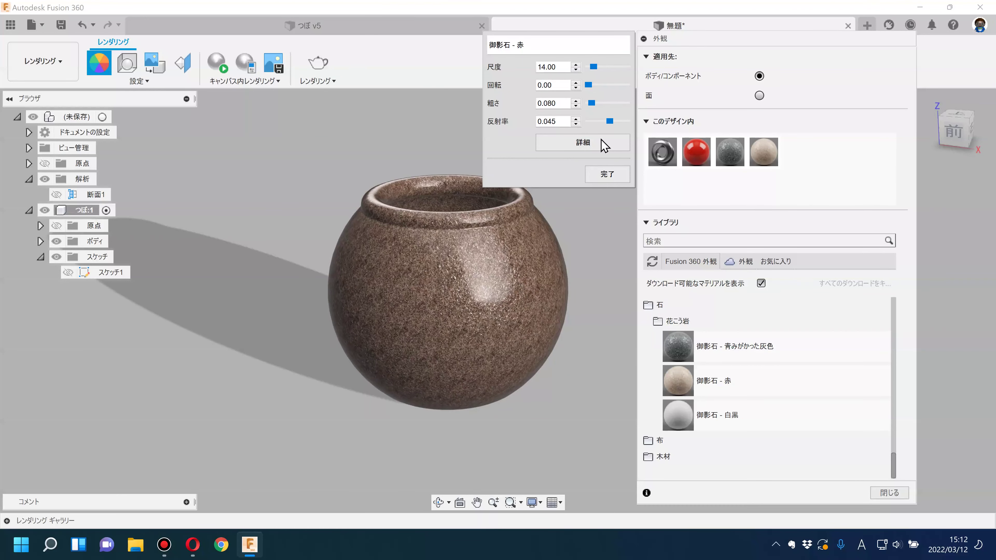
pyautogui.click(605, 175)
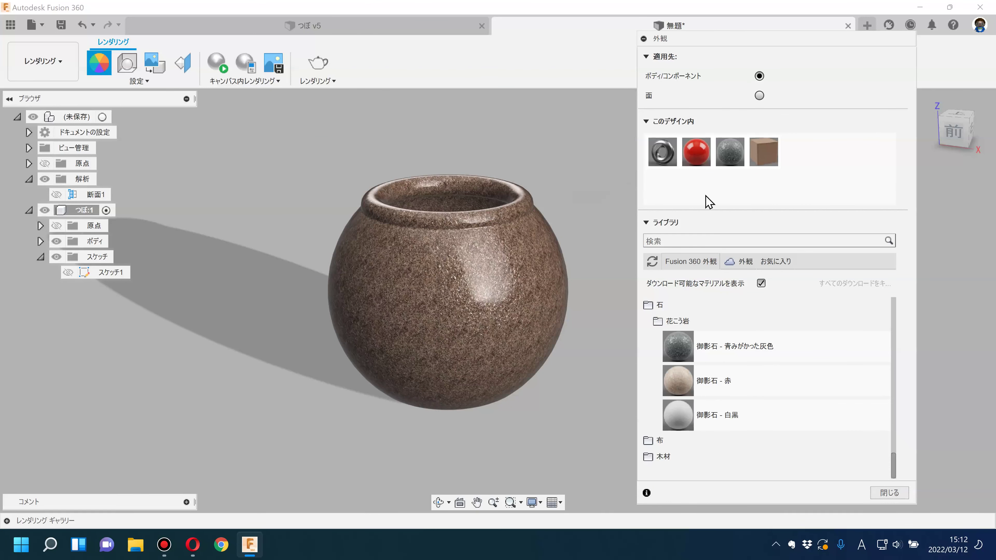
# Apply Paint - Enamel Gloss (Red) to the jar and darken it to RGB 170, 40, 29
pyautogui.click(402, 28)
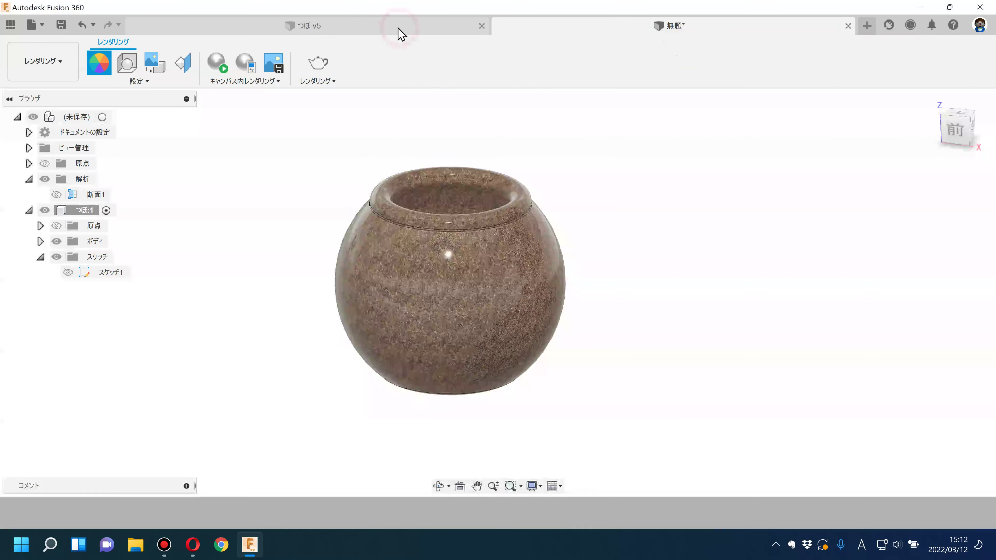
pyautogui.click(652, 26)
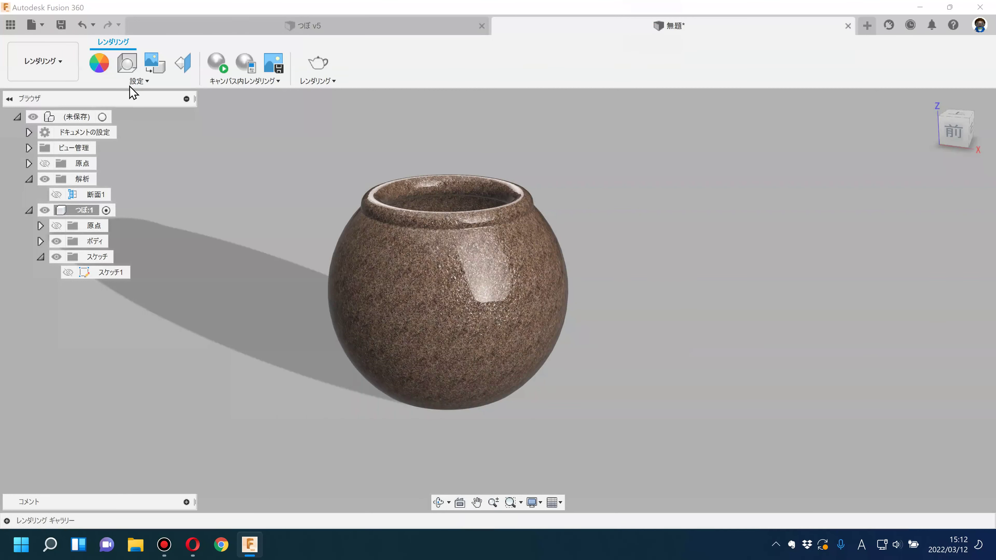
pyautogui.click(96, 62)
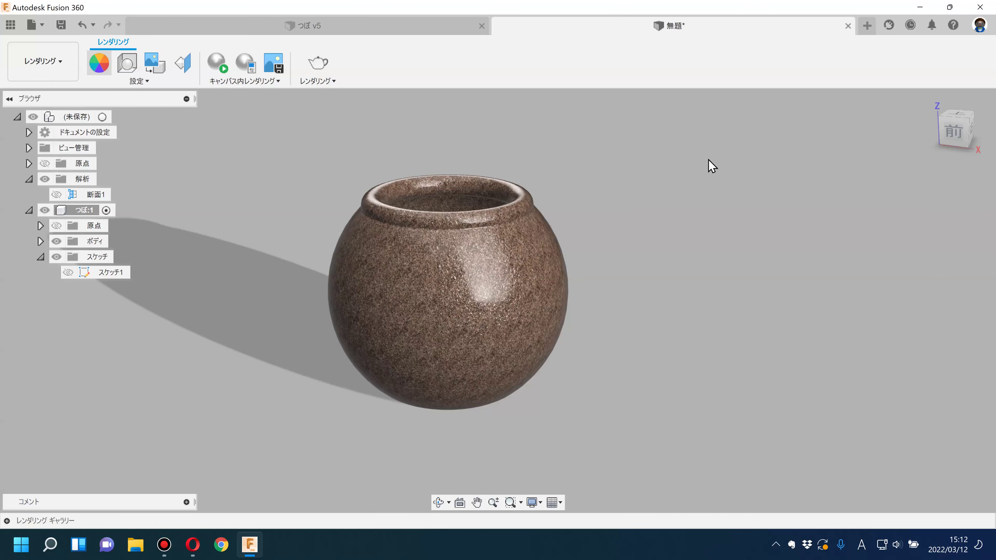
pyautogui.moveTo(696, 152); pyautogui.dragTo(535, 308)
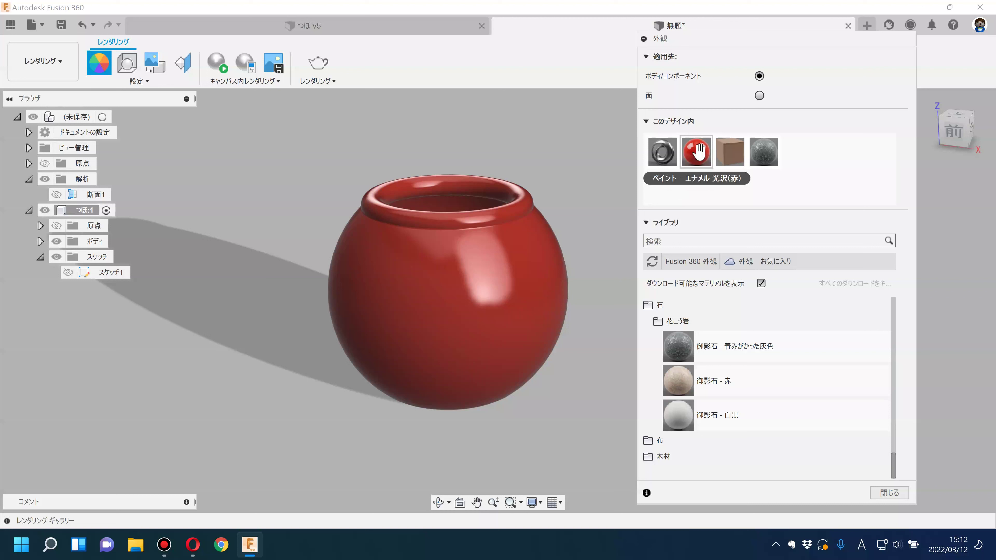
pyautogui.doubleClick(700, 154)
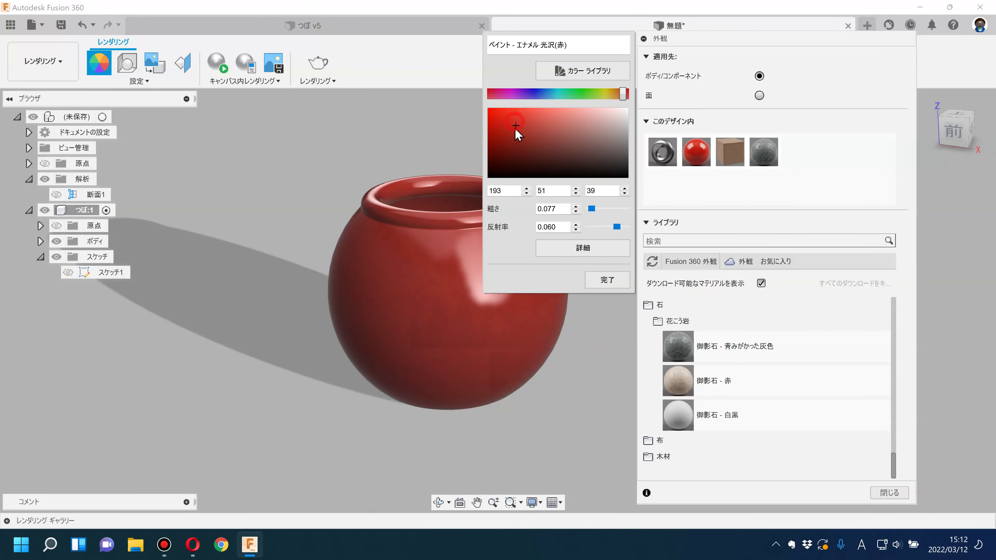
pyautogui.moveTo(516, 126); pyautogui.dragTo(511, 133)
pyautogui.click(608, 280)
# Delete all unused appearances and return to the Design workspace
pyautogui.rightClick(726, 188)
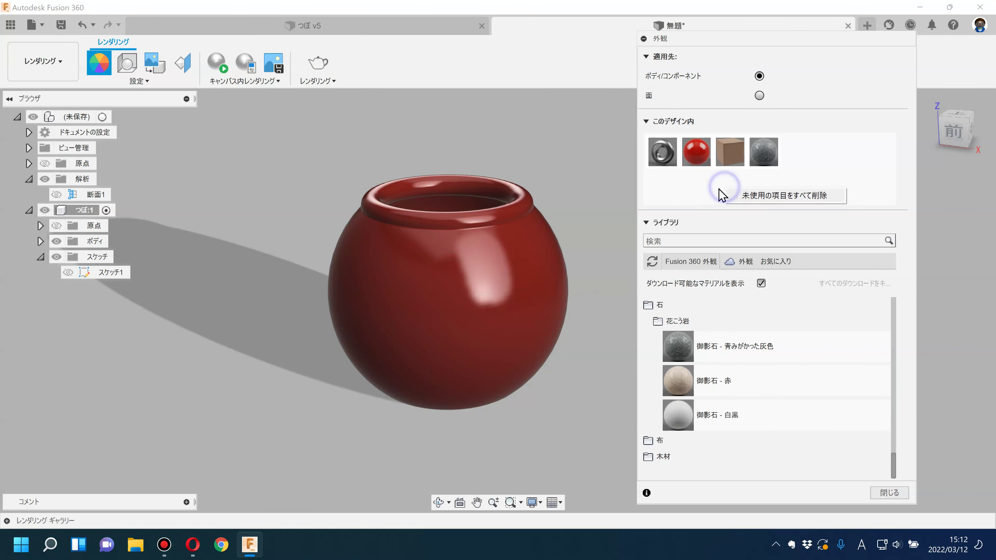
pyautogui.click(791, 196)
pyautogui.click(889, 493)
pyautogui.click(43, 75)
pyautogui.click(48, 95)
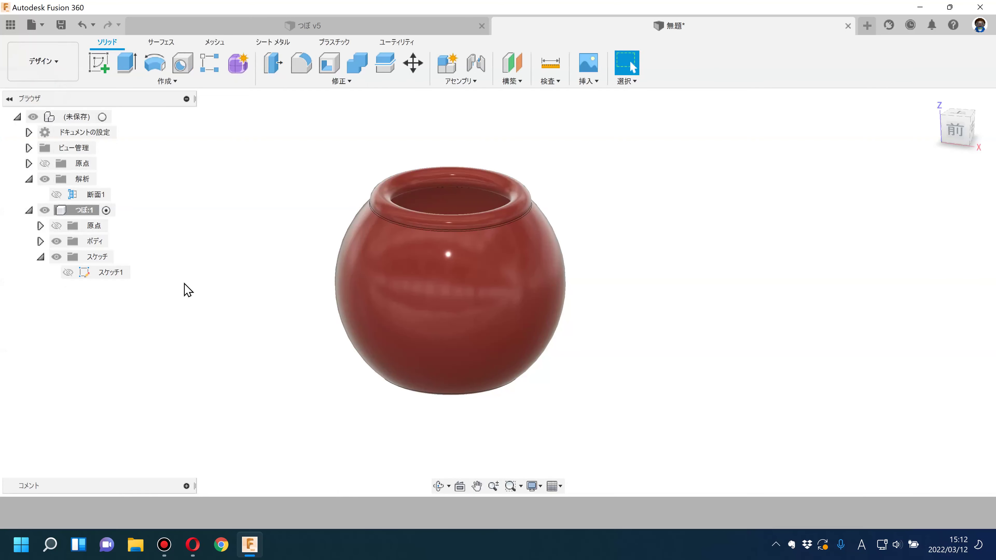
# Create a ふた component inside the jar, try moving it to top level, then undo
pyautogui.click(41, 257)
pyautogui.moveTo(258, 310)
pyautogui.keyDown('shift'); pyautogui.mouseDown(button='middle')
pyautogui.moveTo(280, 320)
pyautogui.moveTo(289, 385)
pyautogui.moveTo(276, 285)
pyautogui.moveTo(296, 271)
pyautogui.moveTo(280, 291)
pyautogui.mouseUp(button='middle'); pyautogui.keyUp('shift')
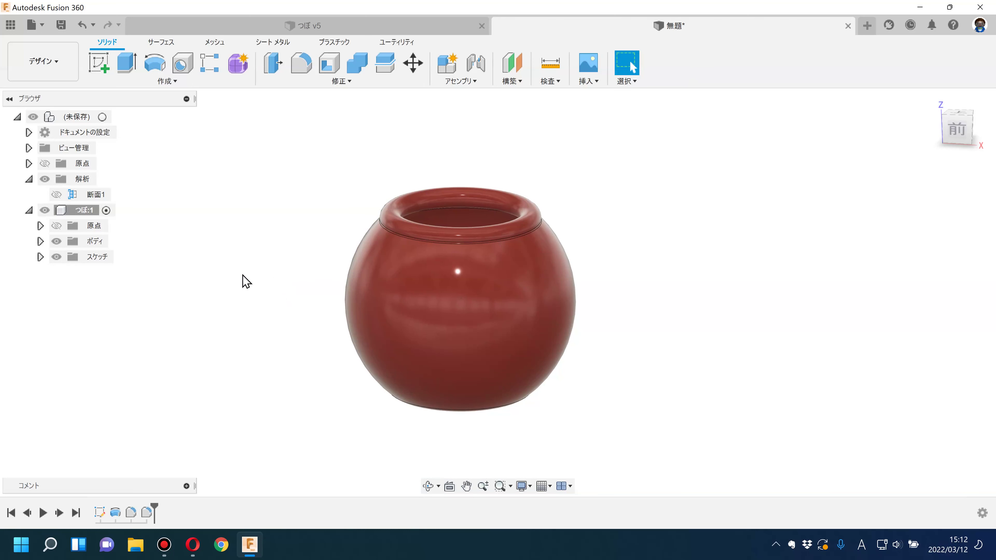
pyautogui.click(174, 81)
pyautogui.click(136, 97)
pyautogui.moveTo(484, 293); pyautogui.dragTo(428, 293)
pyautogui.write('ふた')
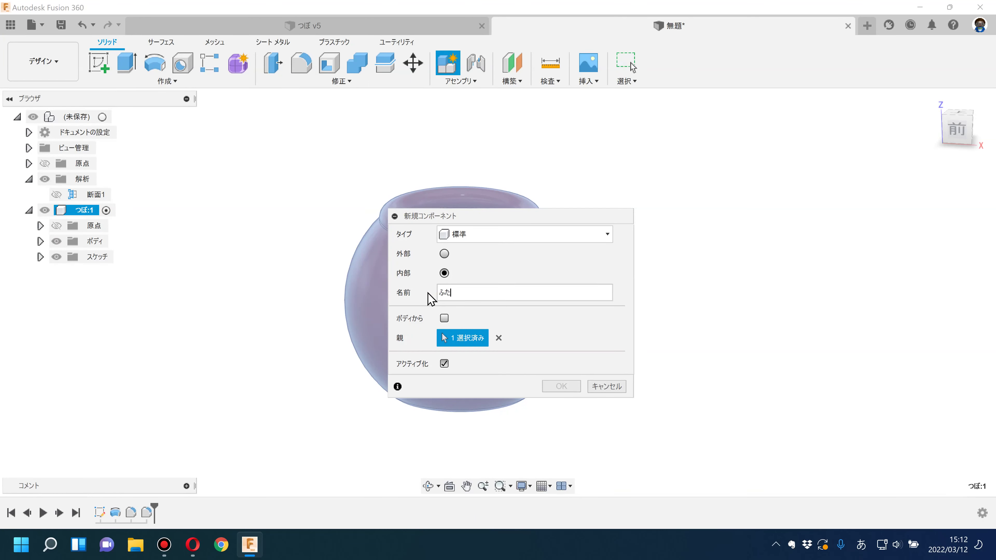
pyautogui.press('Return')
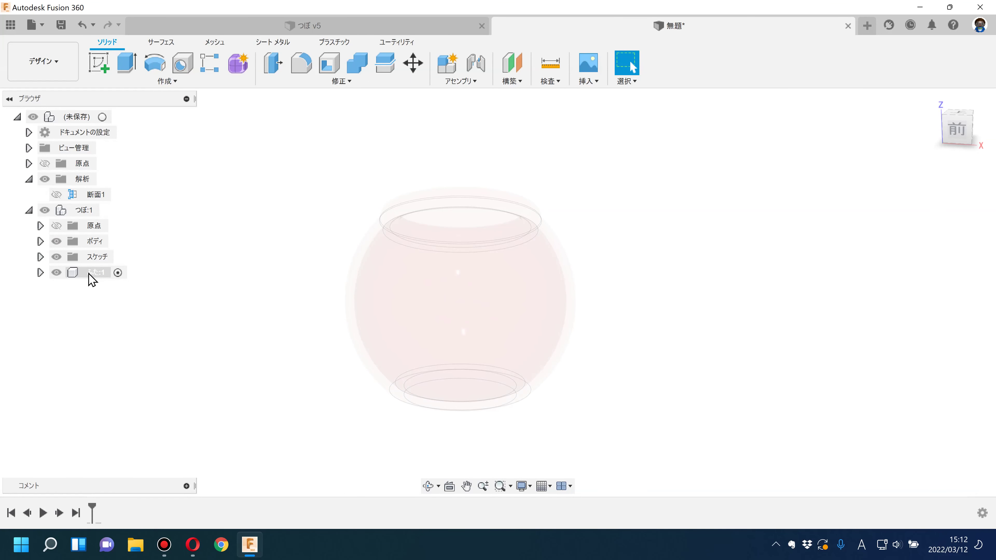
pyautogui.click(88, 275)
pyautogui.click(183, 218)
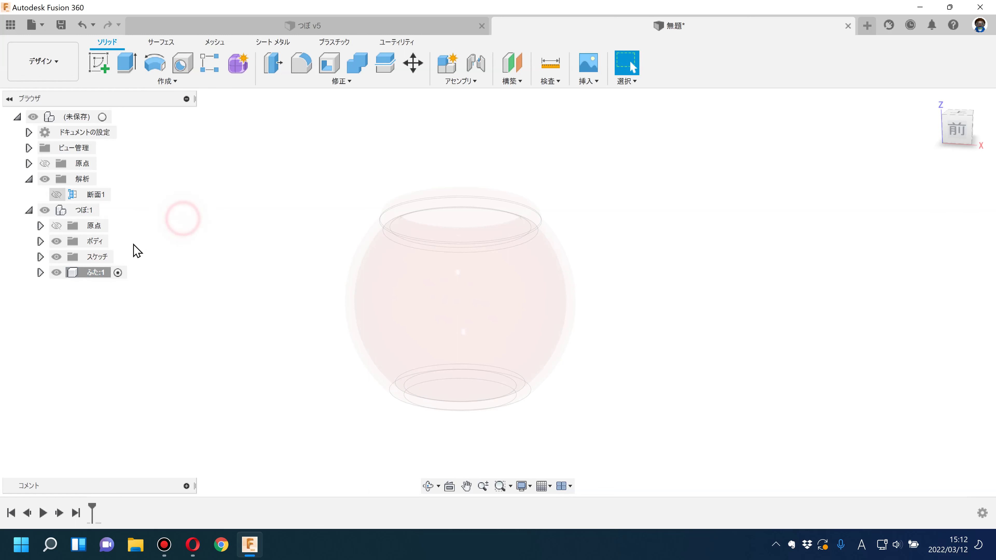
pyautogui.moveTo(82, 276); pyautogui.dragTo(75, 118)
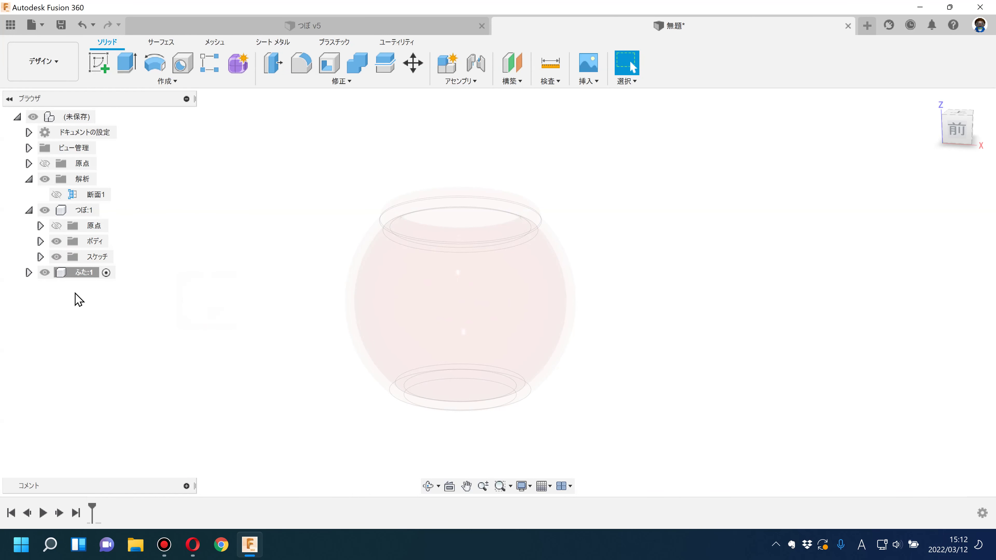
pyautogui.click(164, 356)
pyautogui.click(83, 27)
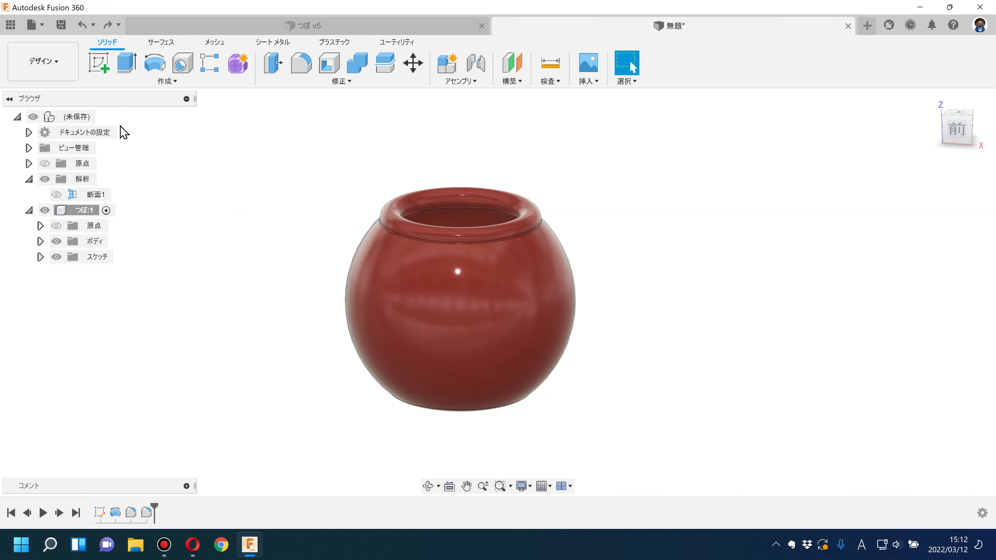
# Recreate the ふた lid component with the top-level design as its parent
pyautogui.click(164, 82)
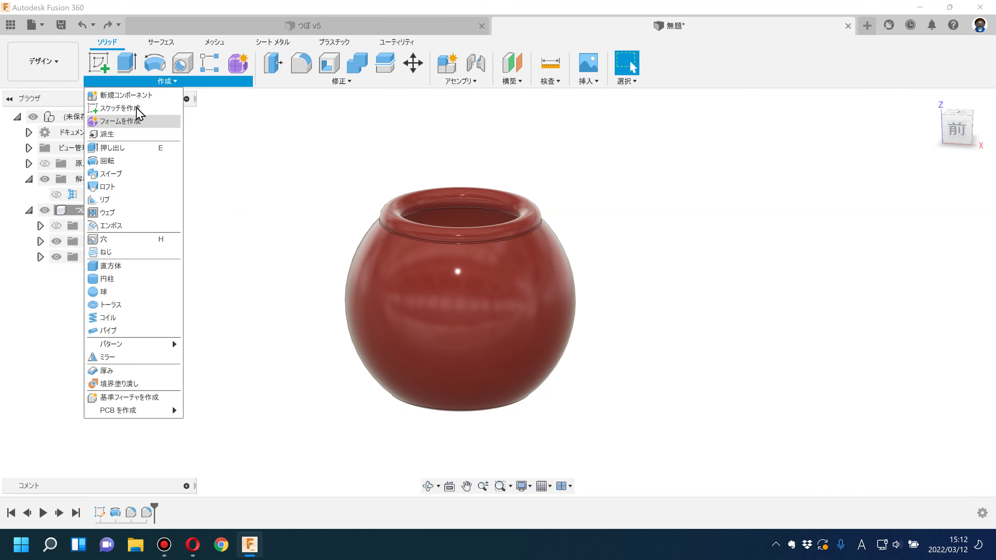
pyautogui.click(135, 101)
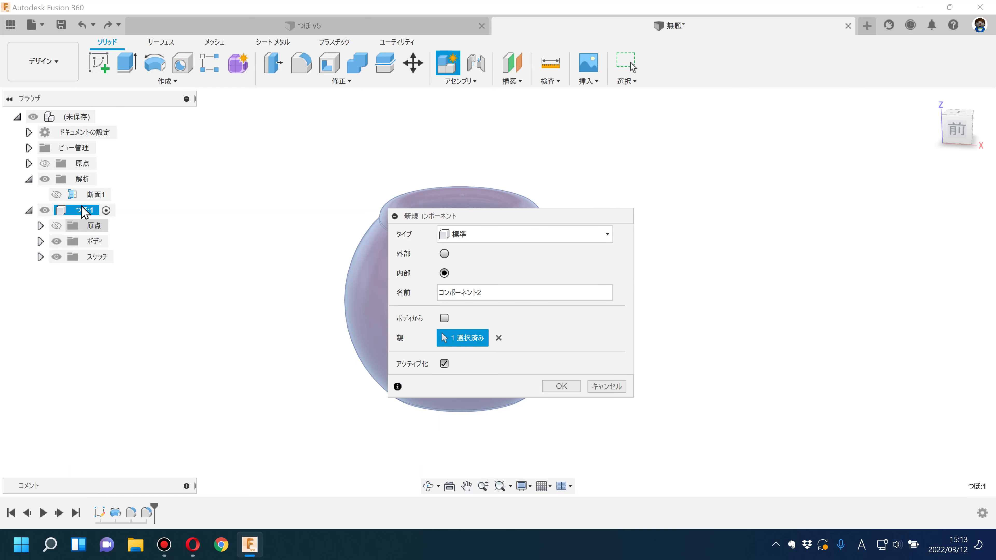
pyautogui.click(498, 338)
pyautogui.click(72, 117)
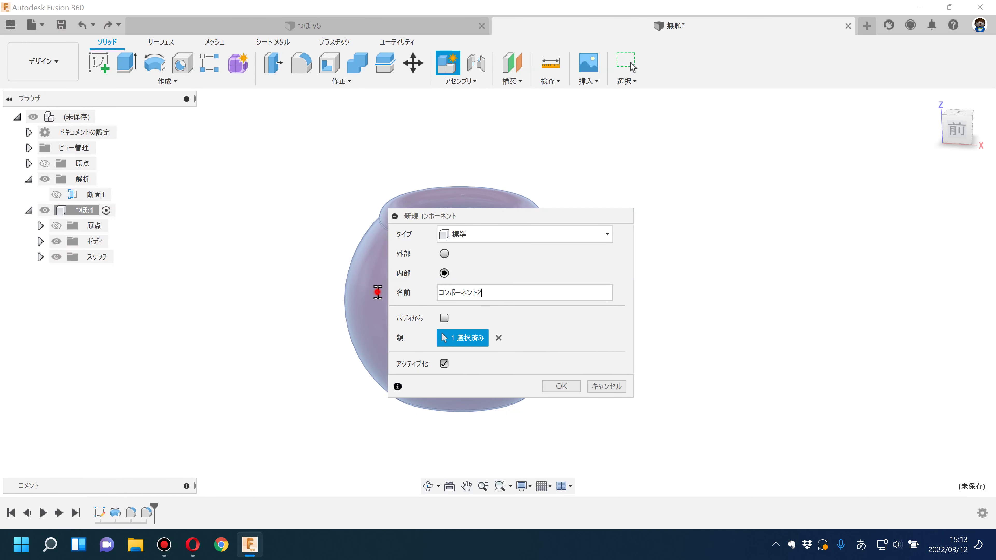
pyautogui.moveTo(378, 293); pyautogui.dragTo(365, 303)
pyautogui.write('ふた')
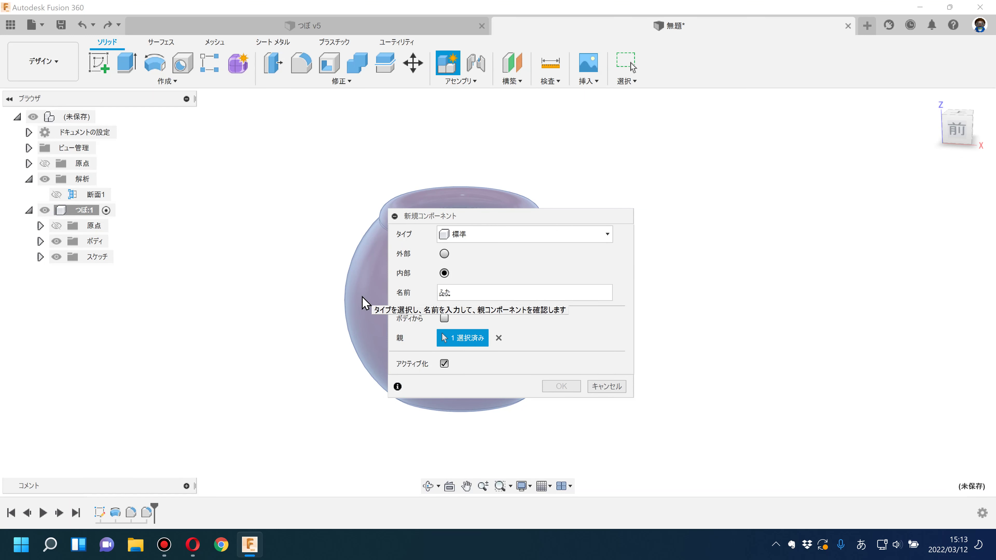
pyautogui.press('Return')
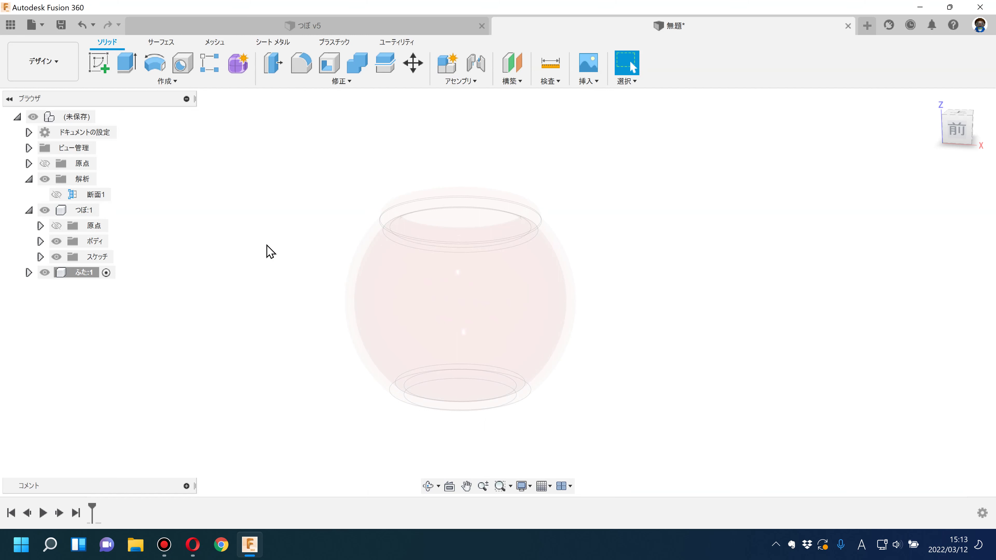
# Start a sketch on the front plane, project the jar body's cross-section by intersection, and hide the body
pyautogui.click(101, 67)
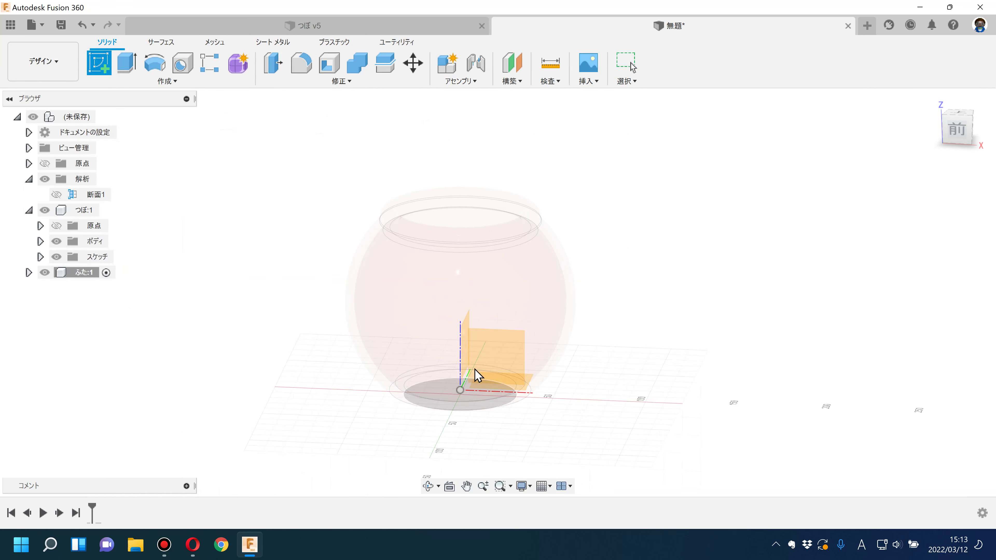
pyautogui.click(518, 359)
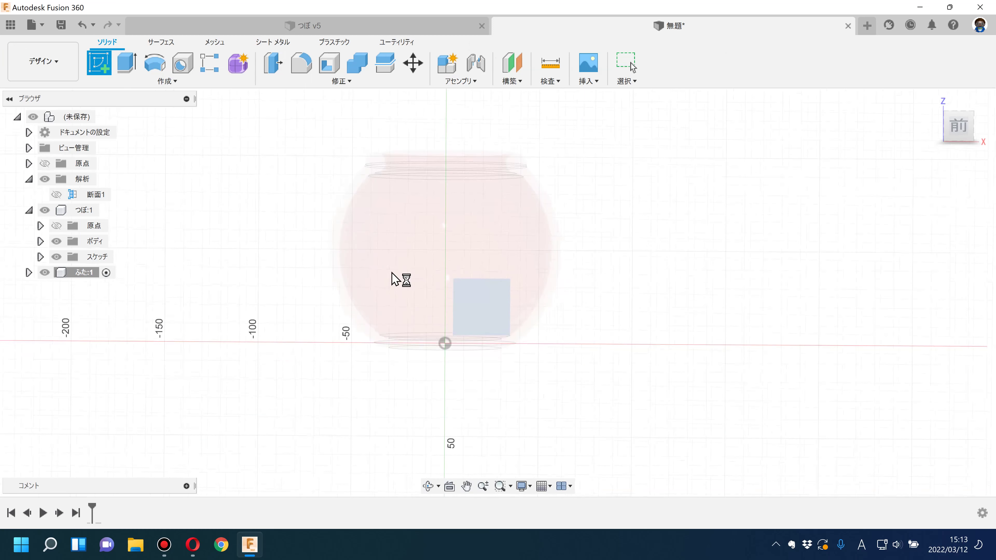
pyautogui.click(173, 82)
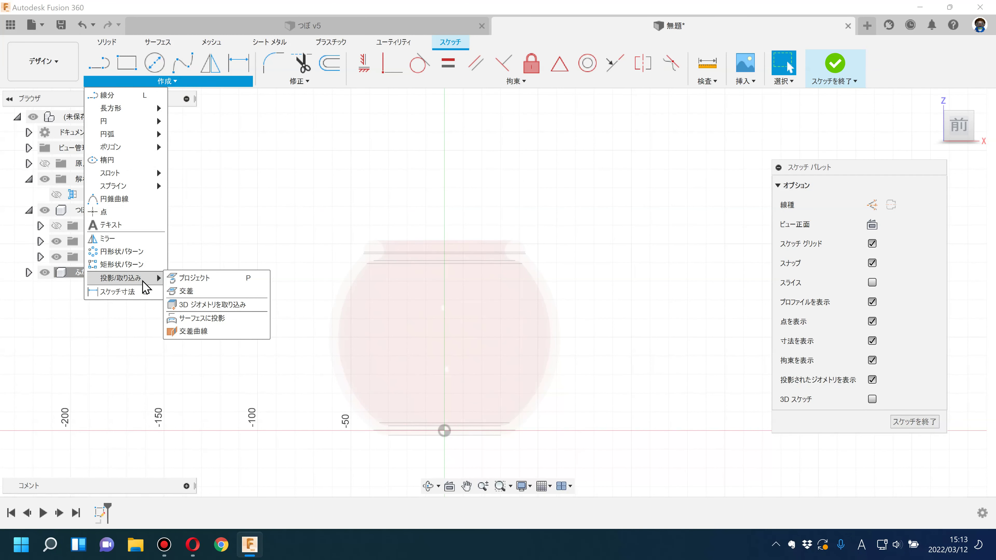
pyautogui.click(198, 294)
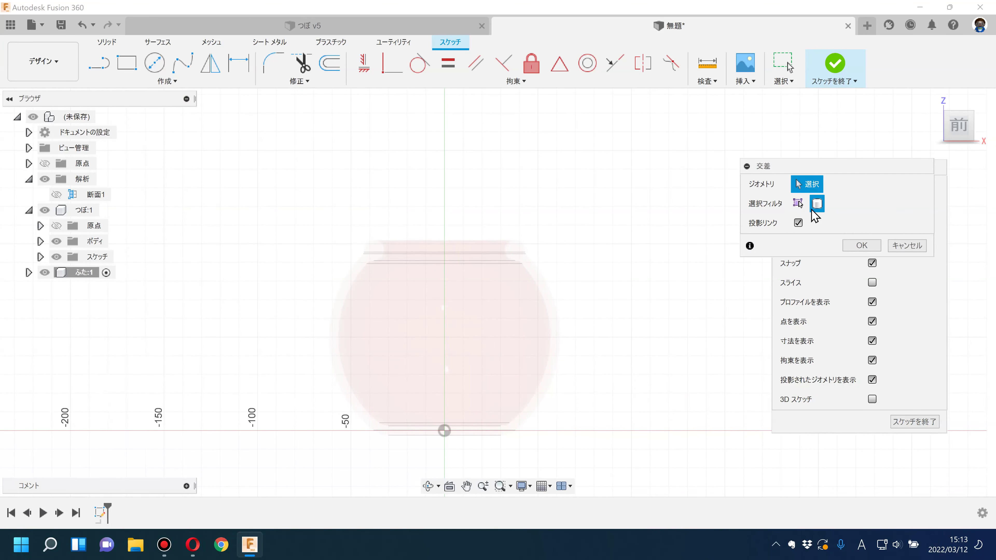
pyautogui.click(536, 313)
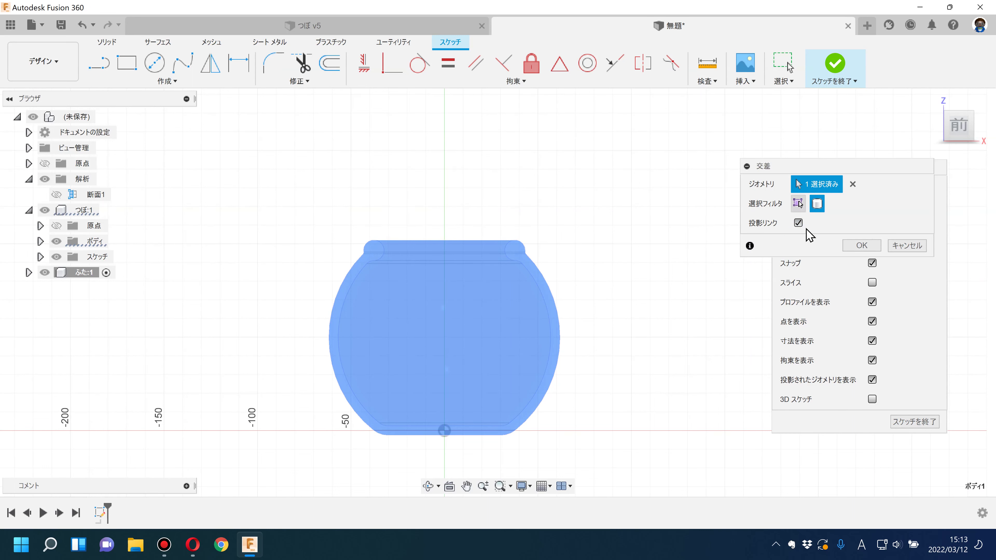
pyautogui.click(848, 246)
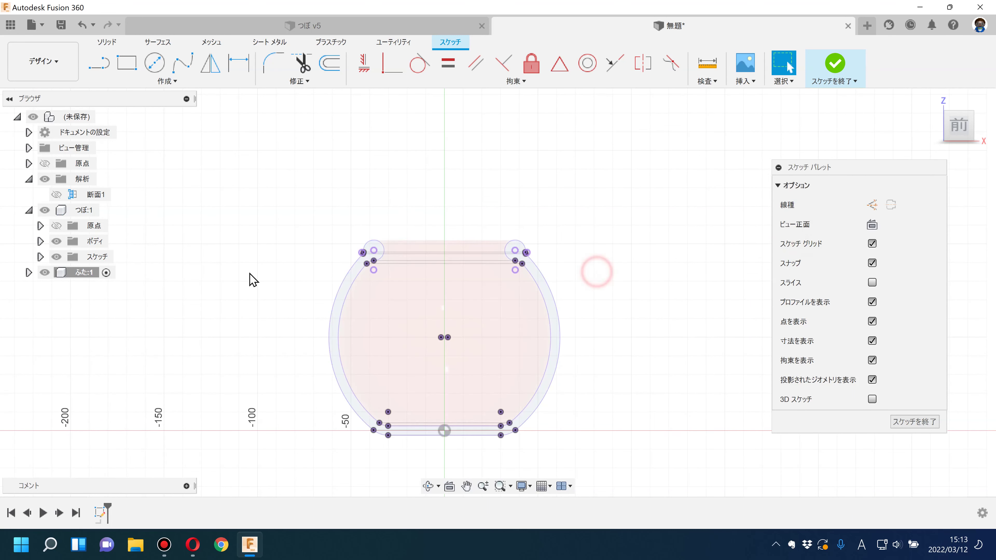
pyautogui.click(44, 210)
pyautogui.click(178, 275)
# Draw a vertical line from the sketch origin above the jar and make it a centreline
pyautogui.scroll(3, 478, 289)
pyautogui.scroll(2, 502, 243)
pyautogui.moveTo(507, 234); pyautogui.dragTo(442, 267, button='middle')
pyautogui.scroll(-1, 447, 262)
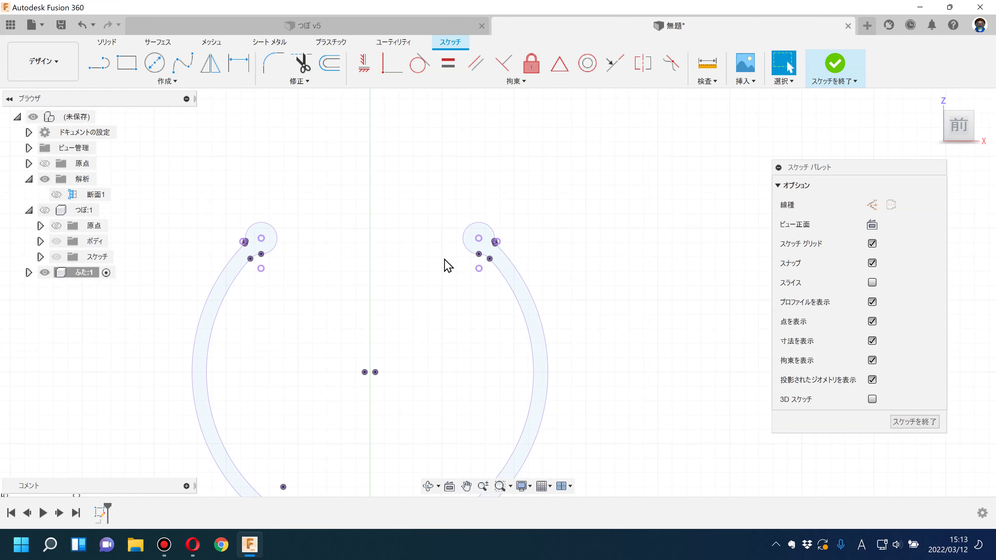
pyautogui.scroll(2, 458, 204)
pyautogui.scroll(-2, 440, 282)
pyautogui.scroll(-1, 418, 247)
pyautogui.click(99, 62)
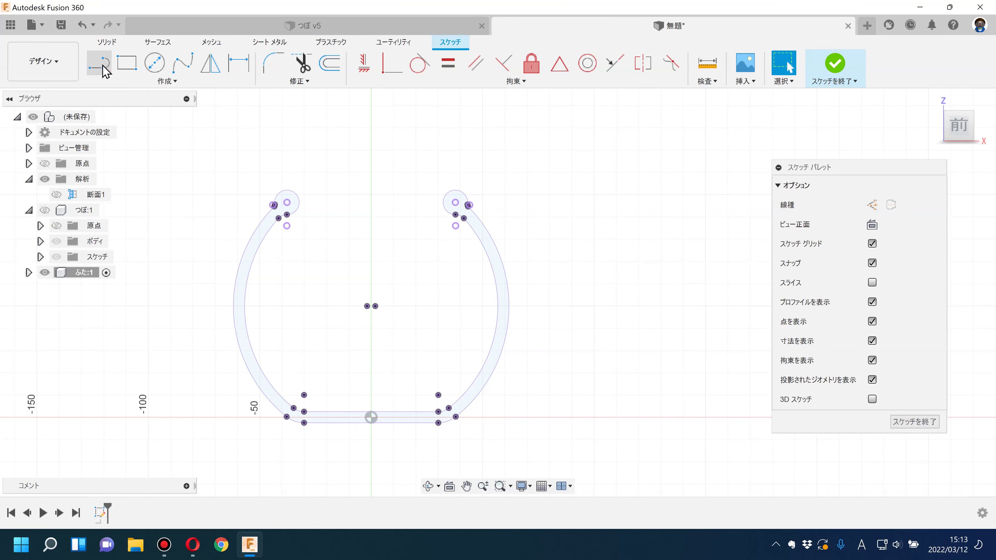
pyautogui.click(371, 417)
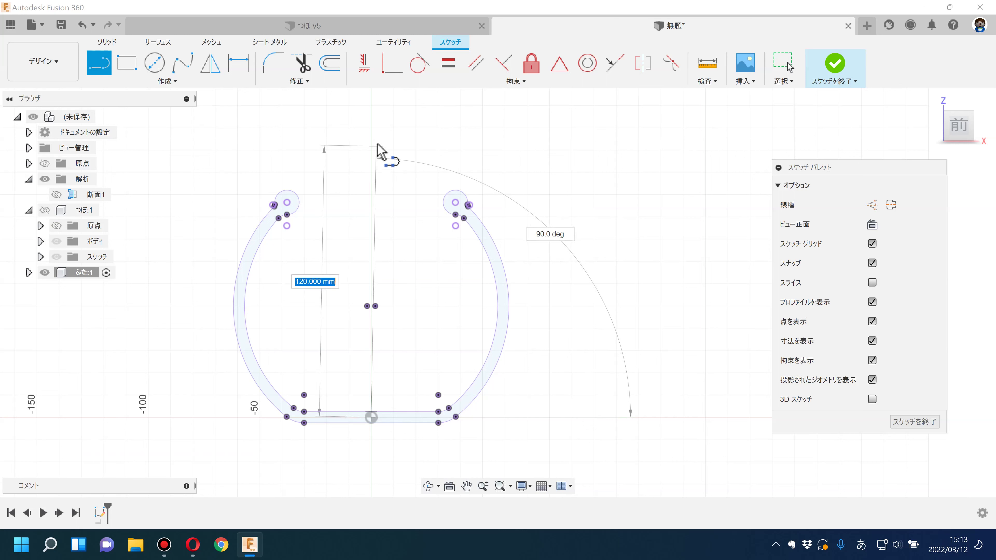
pyautogui.click(373, 137)
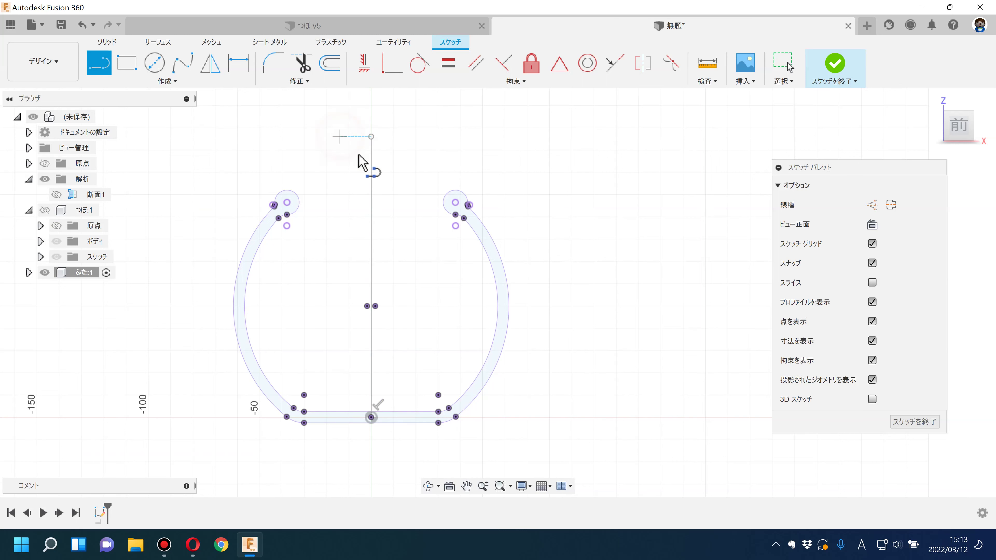
pyautogui.click(783, 64)
pyautogui.click(372, 164)
pyautogui.click(891, 204)
pyautogui.click(612, 247)
pyautogui.scroll(2, 433, 202)
pyautogui.scroll(2, 433, 202)
# Draw a closed stepped lid profile from the centreline out over the rim and back
pyautogui.click(98, 65)
pyautogui.scroll(1, 326, 310)
pyautogui.click(328, 352)
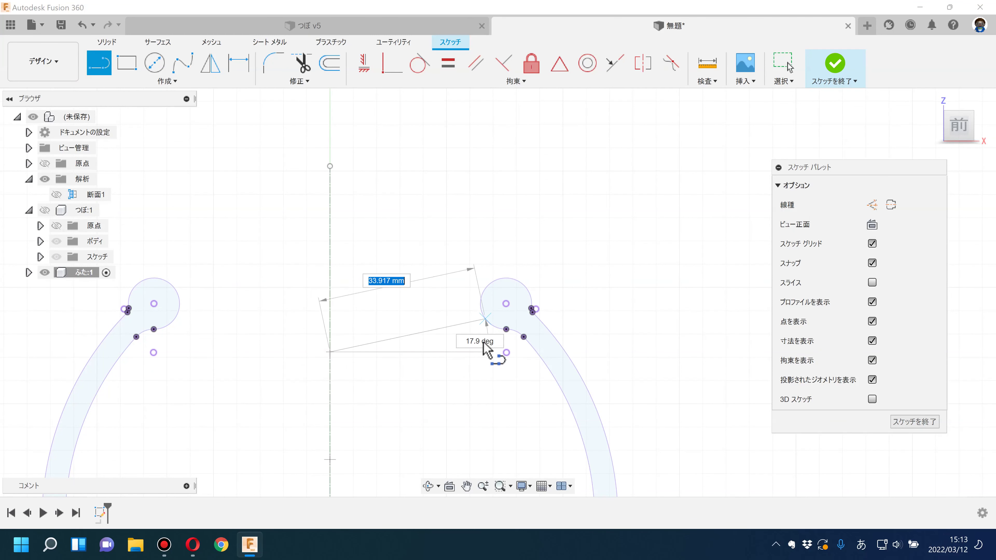
pyautogui.click(477, 352)
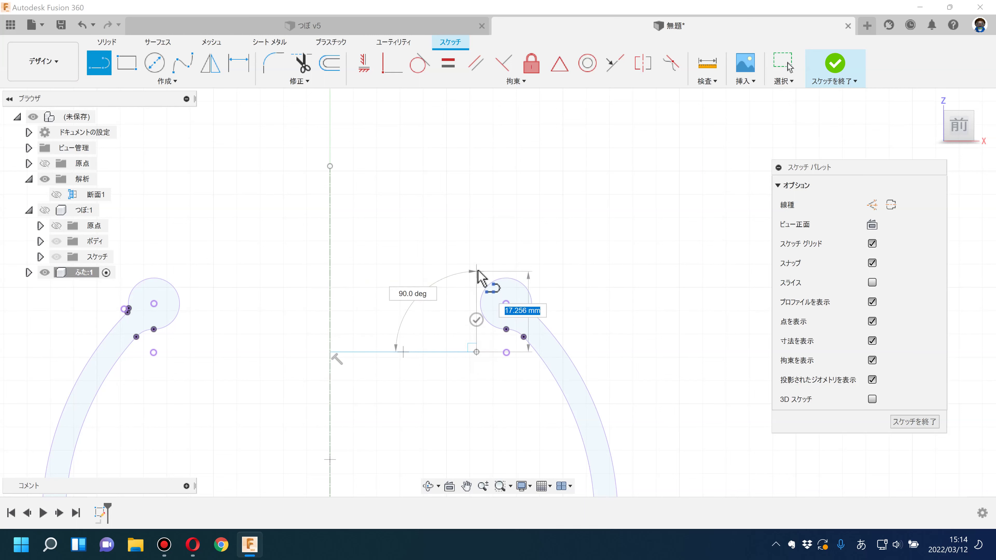
pyautogui.click(477, 271)
pyautogui.click(530, 270)
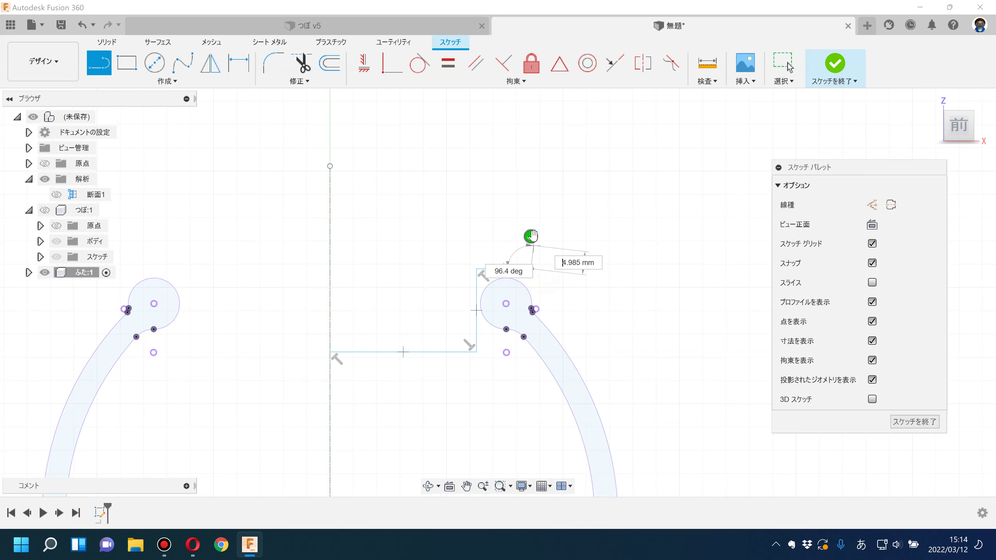
pyautogui.scroll(5, 532, 235)
pyautogui.click(535, 248)
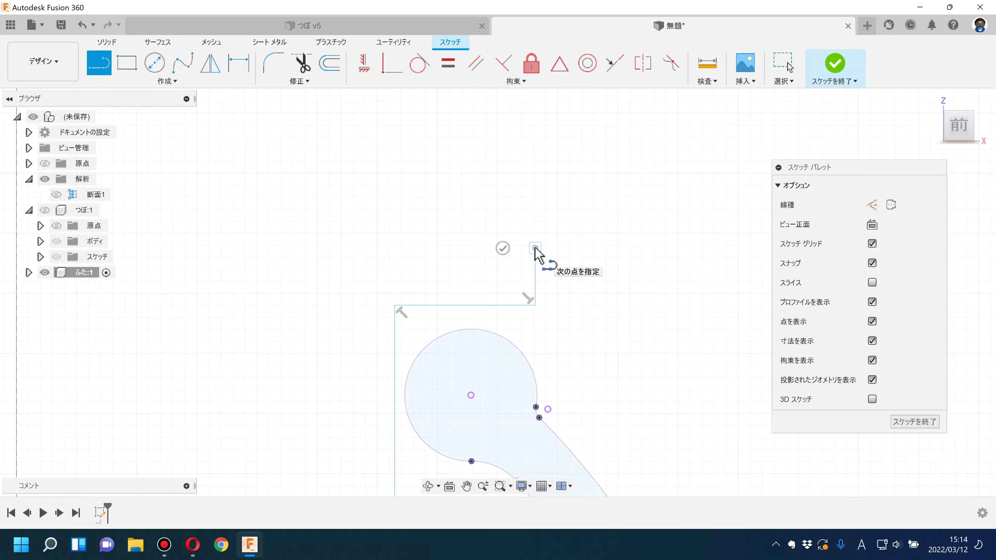
pyautogui.scroll(-3, 536, 248)
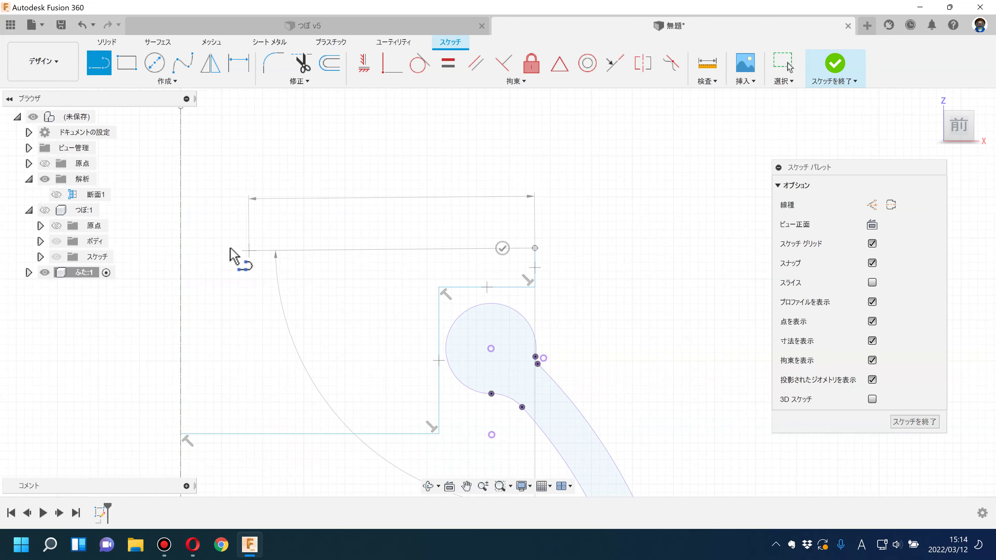
pyautogui.click(181, 248)
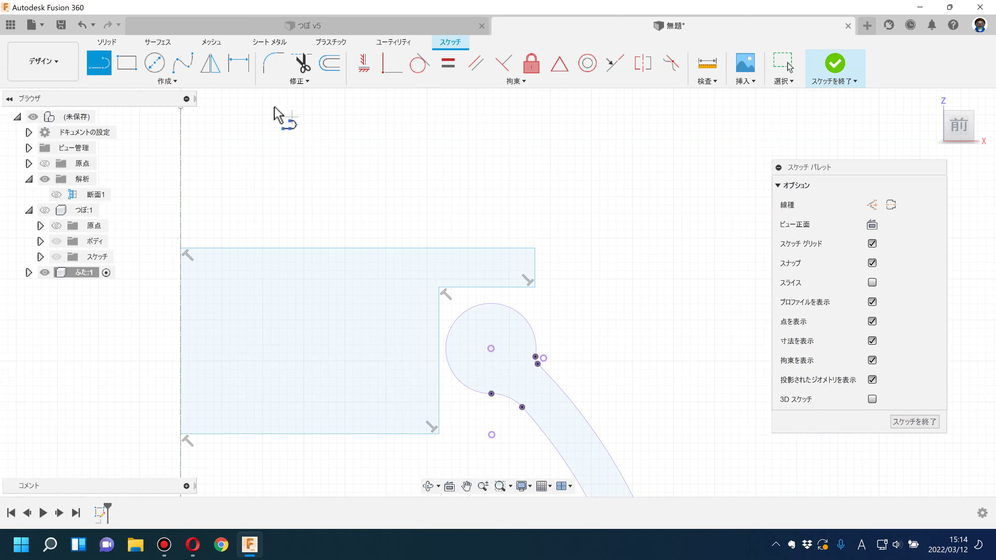
pyautogui.click(420, 65)
# Make the step's vertical line and ledge line tangent to the rim's rounded lip
pyautogui.click(438, 347)
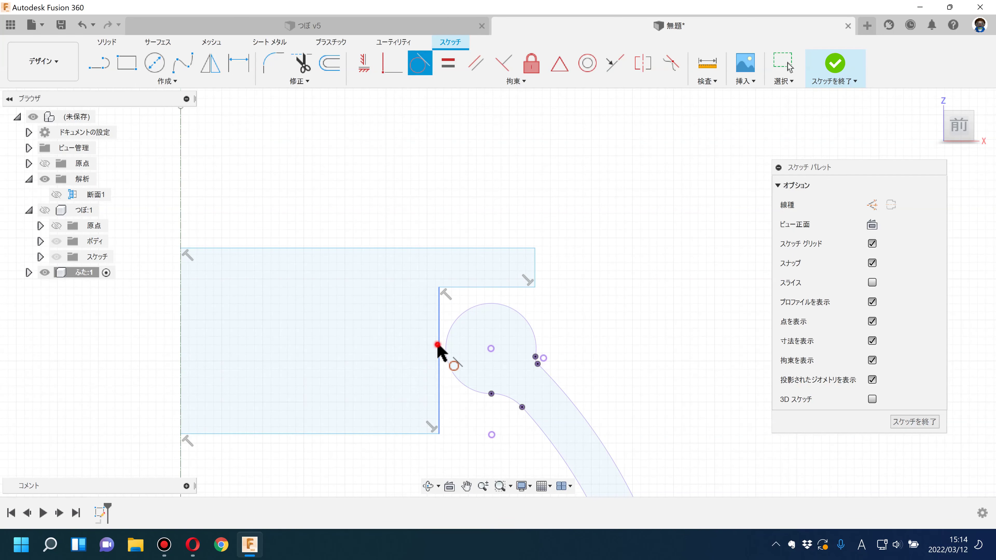
pyautogui.click(447, 355)
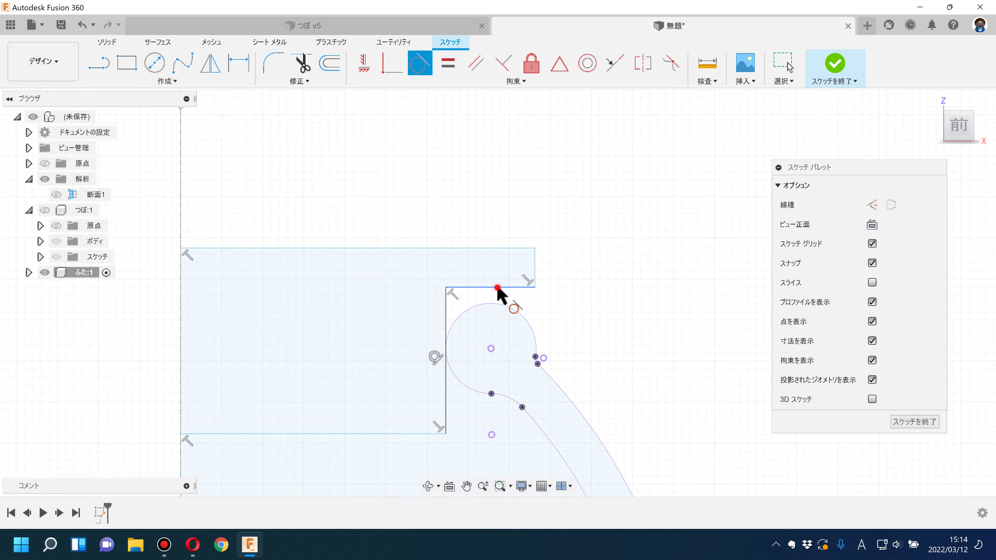
pyautogui.click(493, 305)
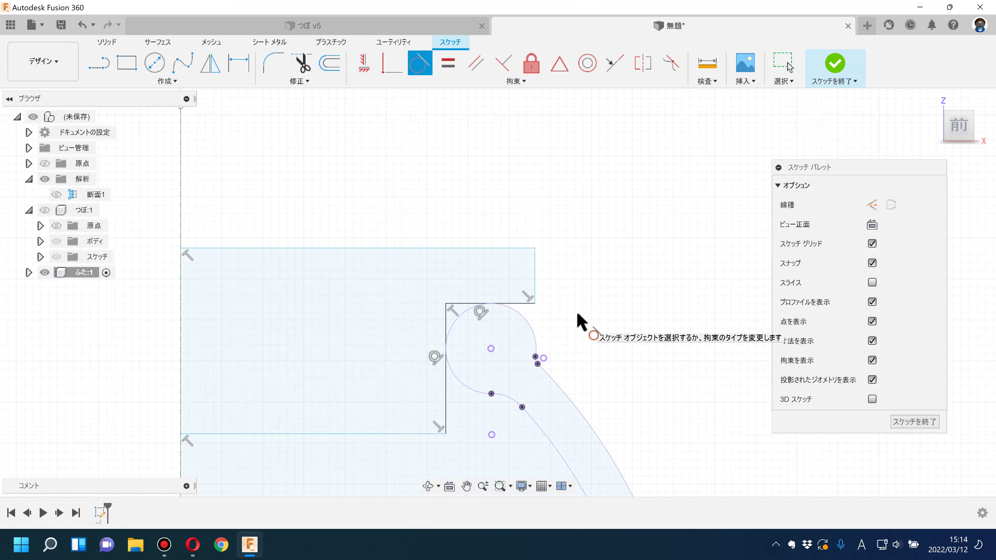
pyautogui.click(783, 71)
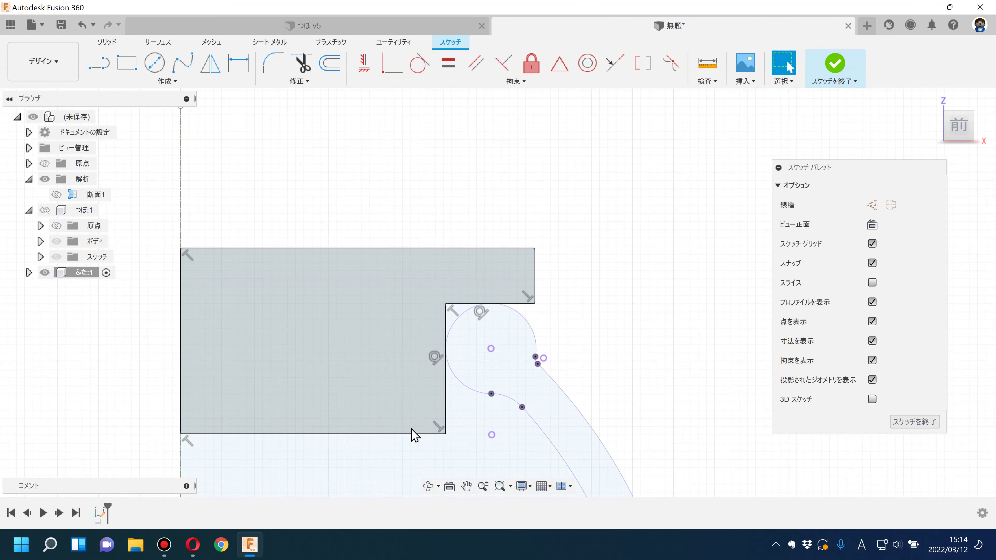
# Raise the lid profile's bottom edge and lower its top edge to slim the lid
pyautogui.moveTo(408, 434); pyautogui.dragTo(415, 383)
pyautogui.moveTo(505, 248)
pyautogui.mouseDown()
pyautogui.moveTo(517, 280)
pyautogui.moveTo(503, 279)
pyautogui.mouseUp()
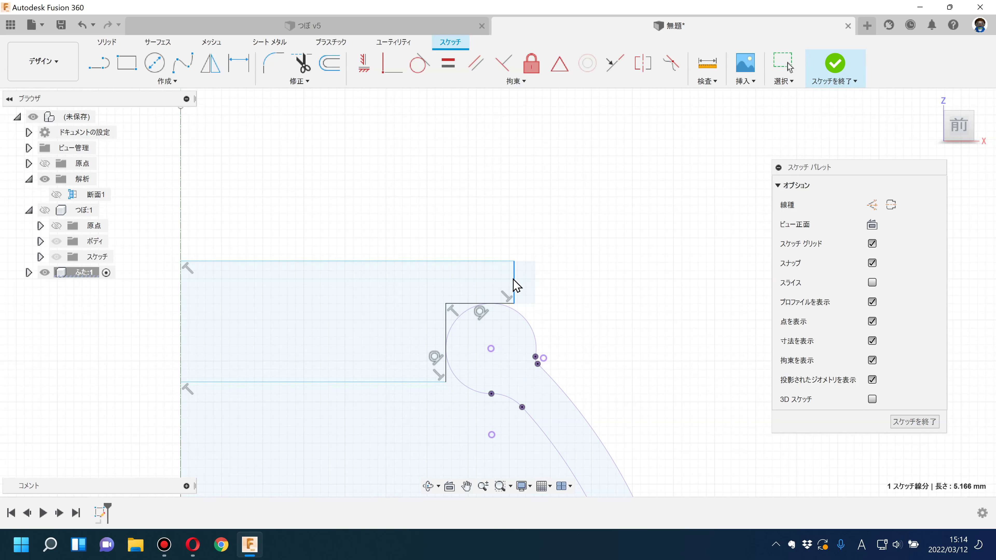
pyautogui.click(585, 314)
pyautogui.scroll(-1, 416, 269)
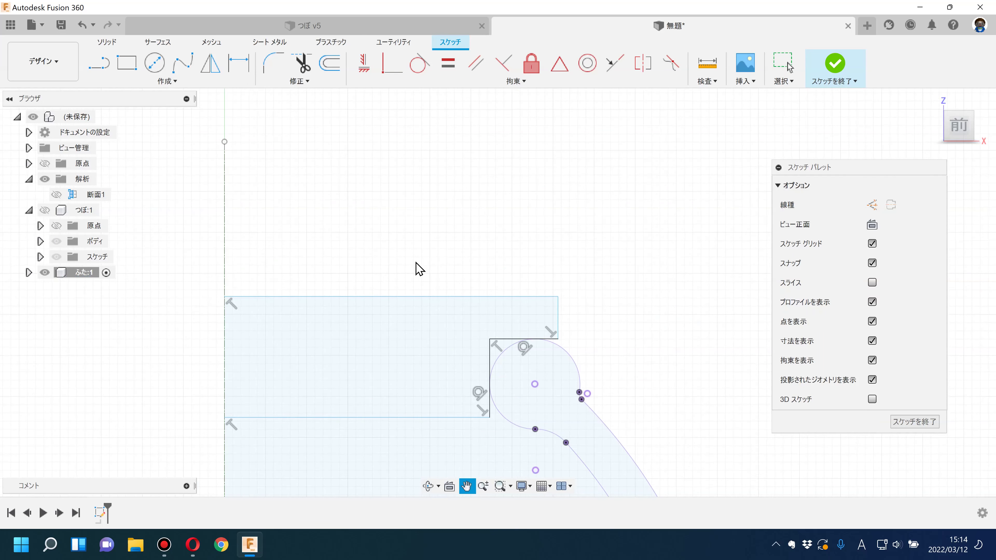
pyautogui.click(302, 82)
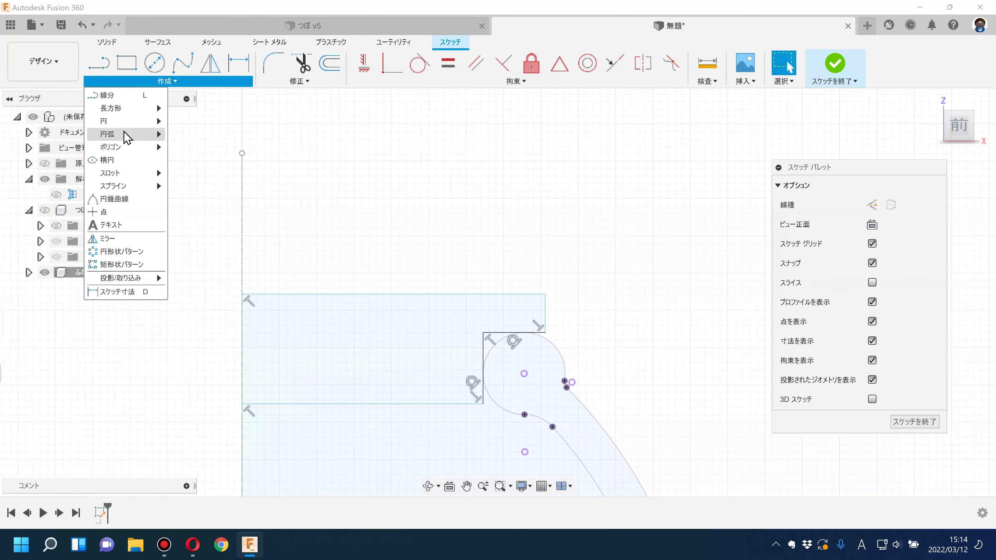
pyautogui.moveTo(124, 121)
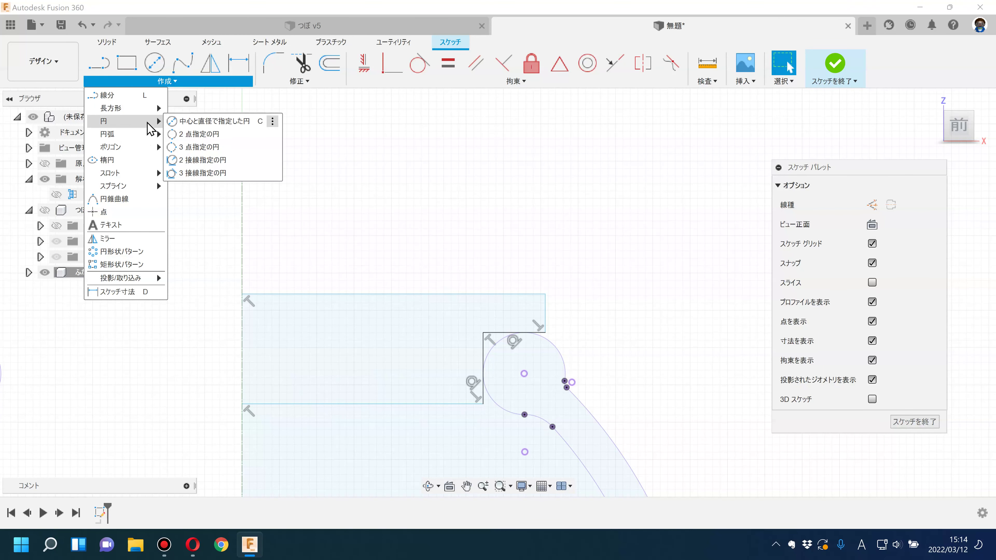
# Draw a dome arc from the profile's top-right corner to the centreline
pyautogui.click(195, 134)
pyautogui.click(545, 294)
pyautogui.click(242, 242)
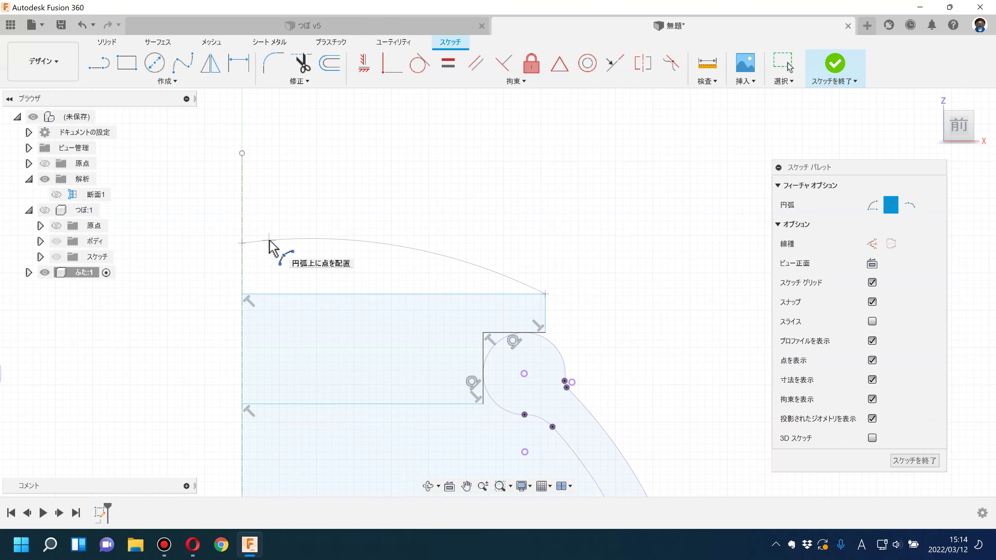
pyautogui.click(271, 247)
pyautogui.scroll(-5, 412, 227)
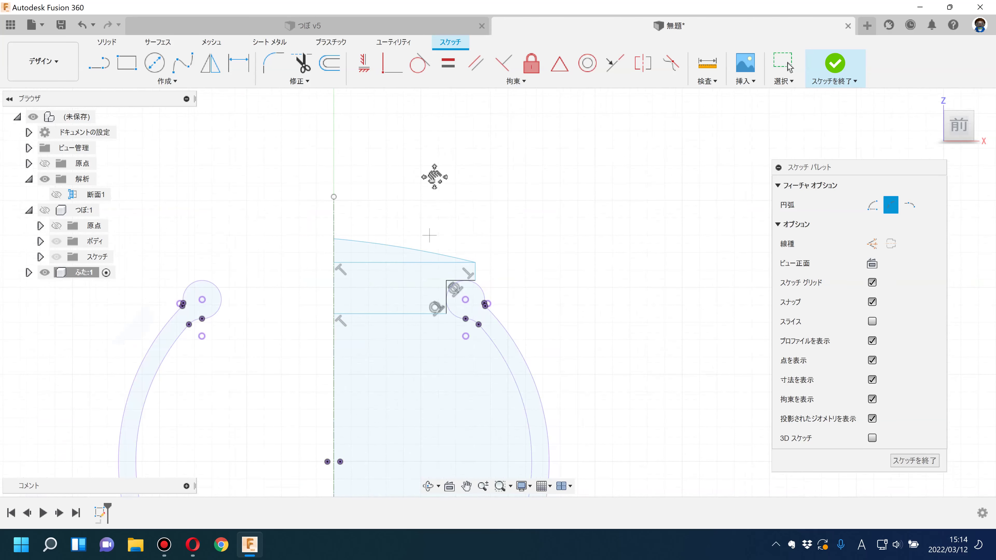
pyautogui.moveTo(430, 241); pyautogui.dragTo(438, 150, button='middle')
pyautogui.scroll(-2, 229, 322)
pyautogui.scroll(-1, 233, 333)
pyautogui.moveTo(233, 334)
pyautogui.mouseDown(button='middle')
pyautogui.moveTo(251, 225)
pyautogui.moveTo(282, 260)
pyautogui.mouseUp(button='middle')
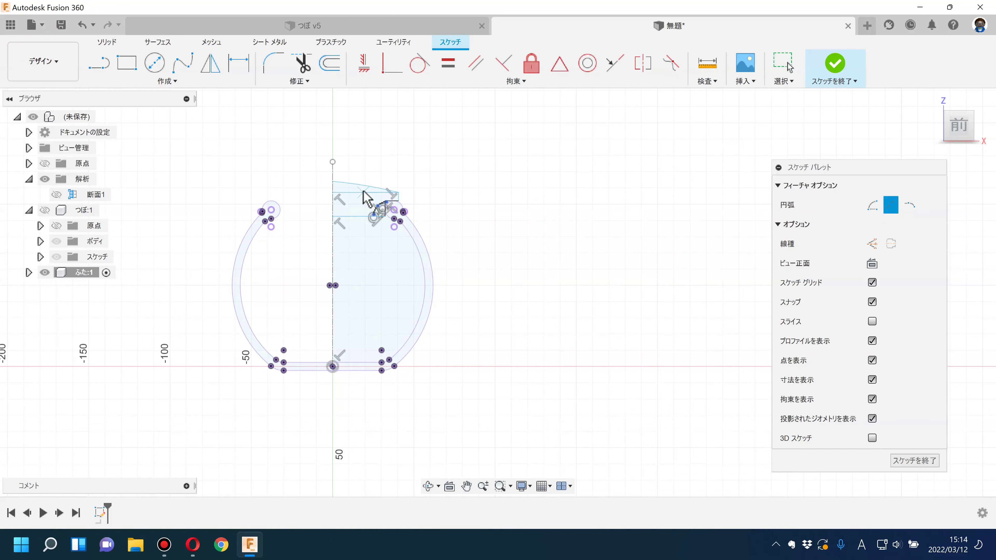
pyautogui.press('Escape')
# Constrain the stray sketch point to align vertically with another point
pyautogui.click(369, 218)
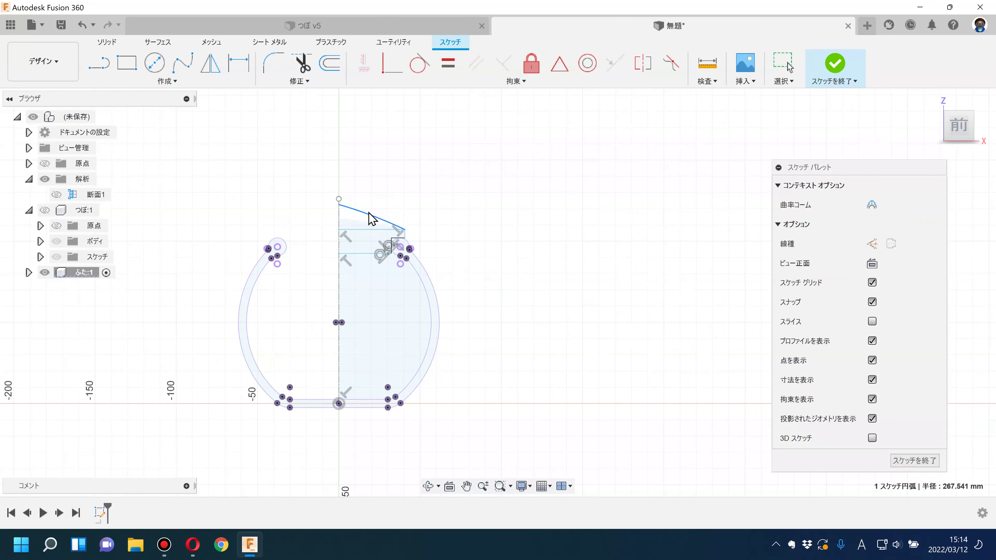
pyautogui.scroll(-4, 461, 278)
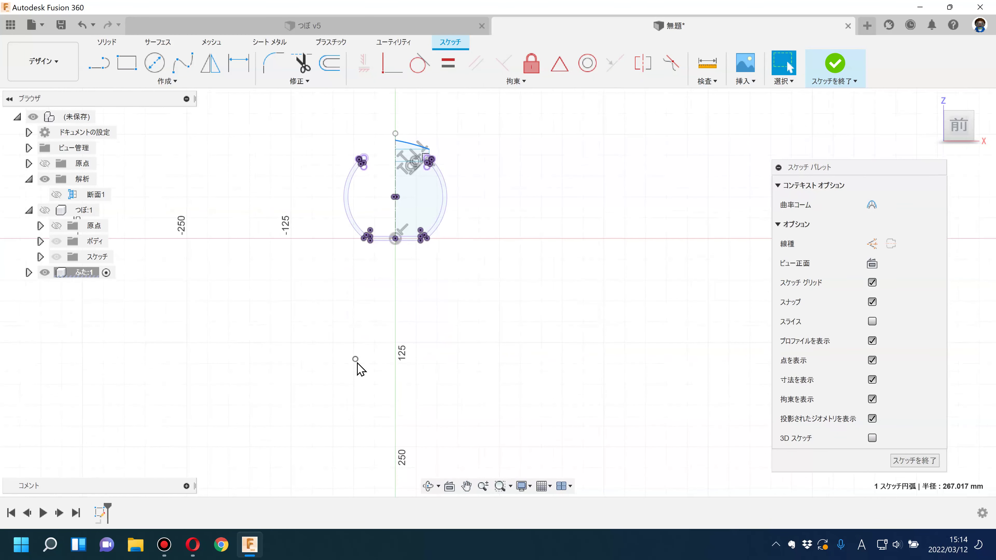
pyautogui.click(355, 359)
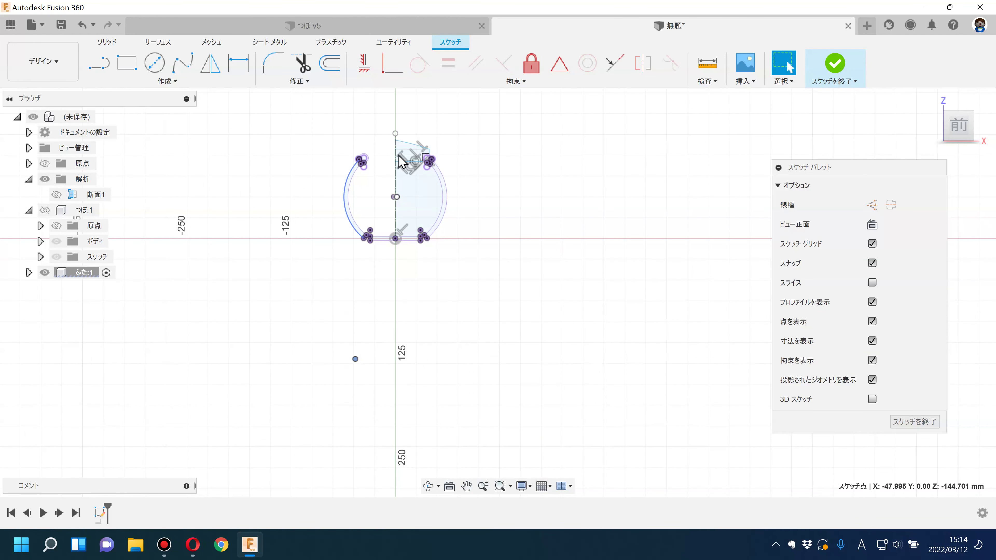
pyautogui.click(391, 63)
pyautogui.scroll(1, 392, 110)
pyautogui.click(396, 197)
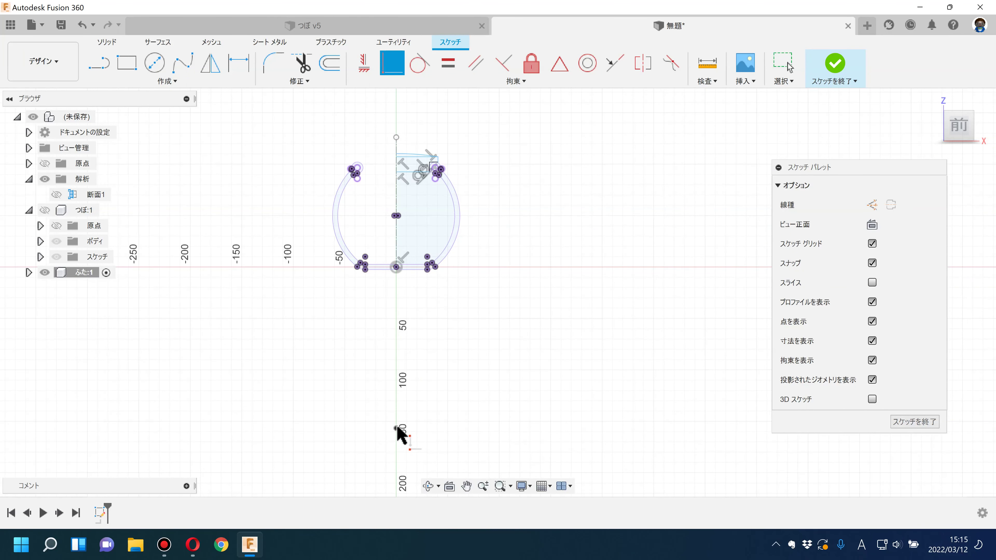
pyautogui.press('Escape')
# Raise the dome arc's top point higher on the axis
pyautogui.scroll(1, 402, 151)
pyautogui.scroll(2, 406, 173)
pyautogui.scroll(2, 404, 196)
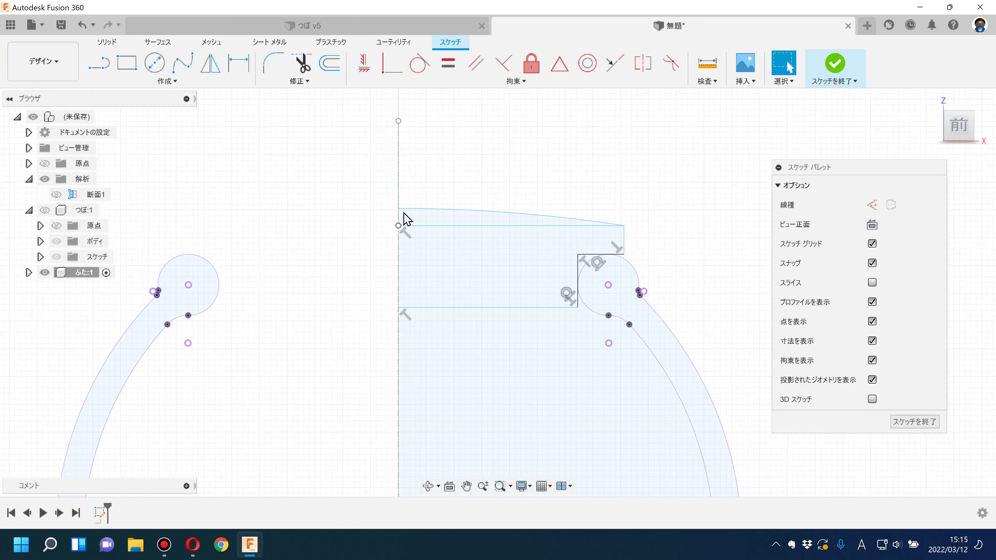
pyautogui.moveTo(399, 208); pyautogui.dragTo(399, 194)
pyautogui.click(348, 228)
# Convert the flat horizontal line across the lid into construction geometry
pyautogui.click(476, 226)
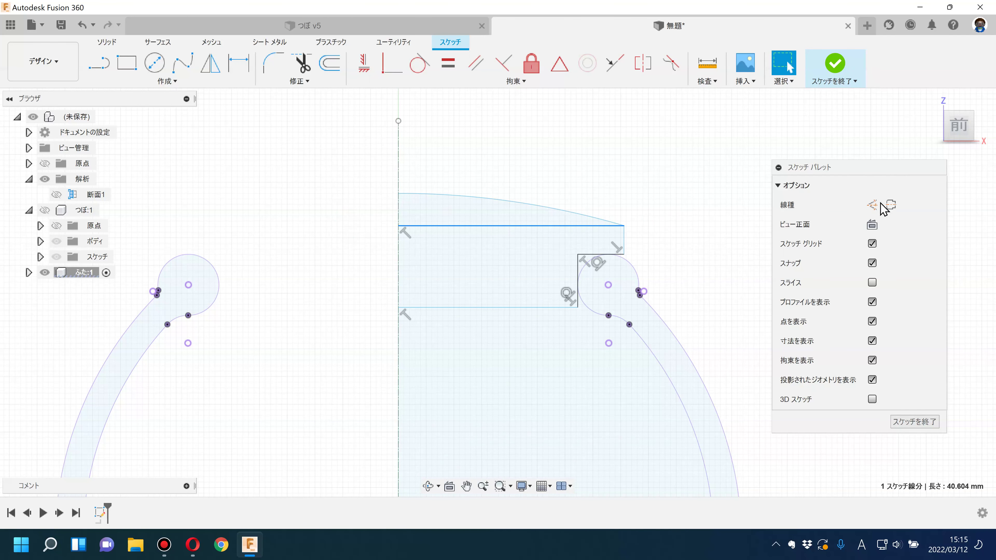
pyautogui.click(872, 204)
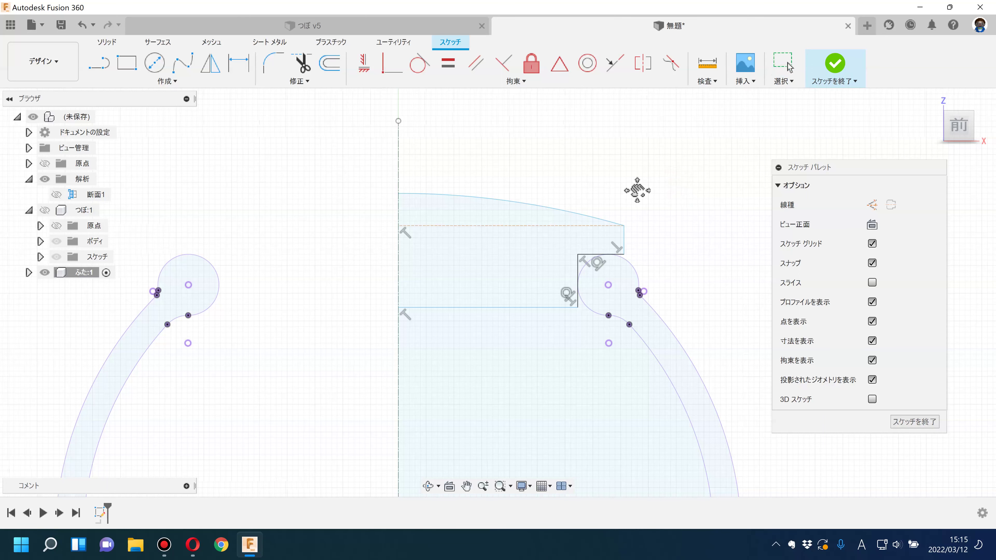
pyautogui.moveTo(637, 190); pyautogui.dragTo(614, 198, button='middle')
pyautogui.press('d')
pyautogui.scroll(2, 602, 255)
pyautogui.click(597, 239)
# Dimension the rim step at 5 mm and the vertical step line at 10 mm
pyautogui.click(652, 264)
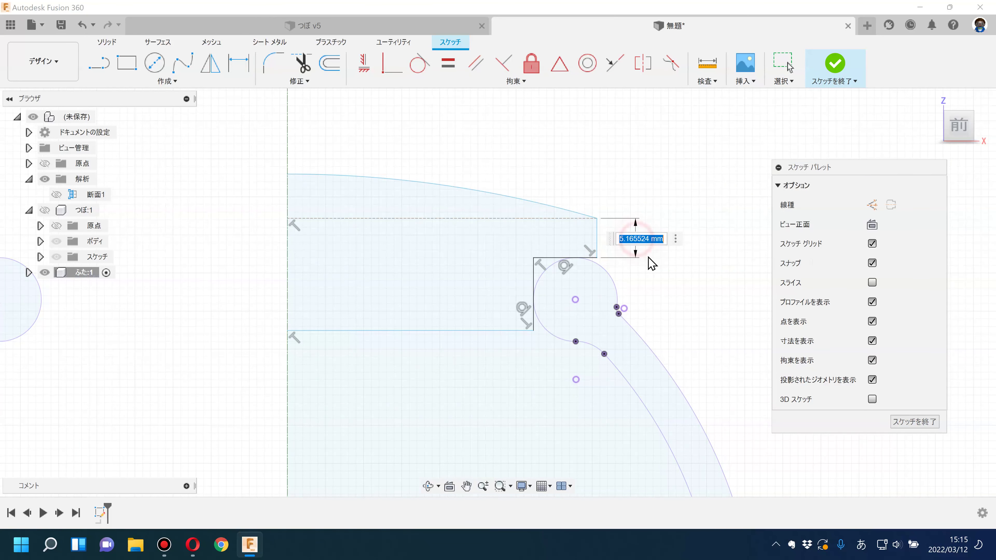
pyautogui.write('5')
pyautogui.press('Return')
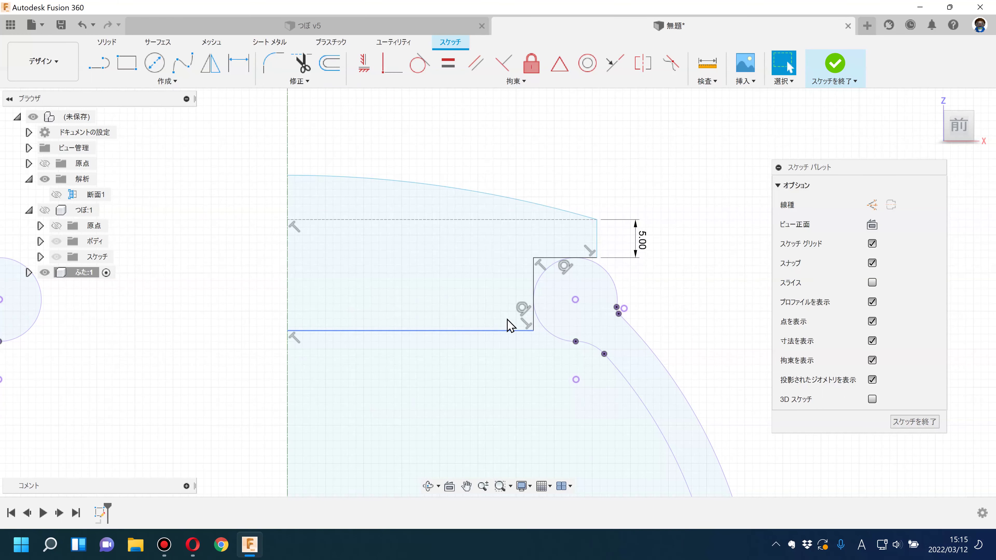
pyautogui.click(256, 91)
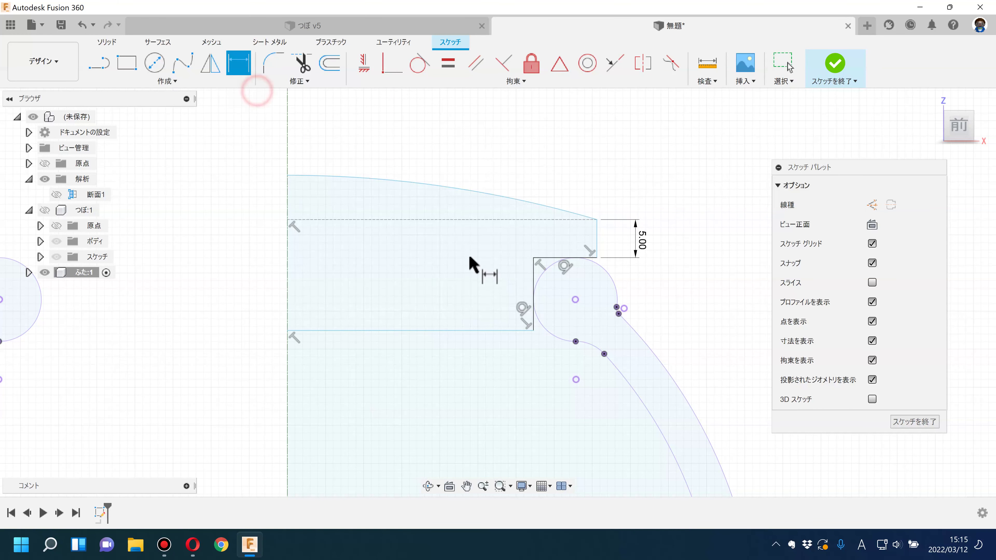
pyautogui.click(533, 282)
pyautogui.click(496, 287)
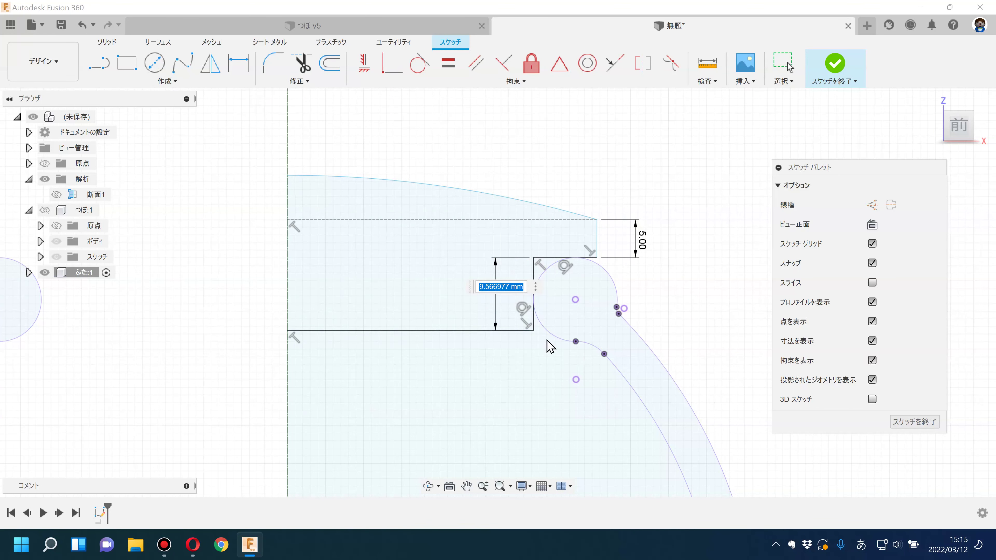
pyautogui.write('10')
pyautogui.press('Return')
pyautogui.press('Escape')
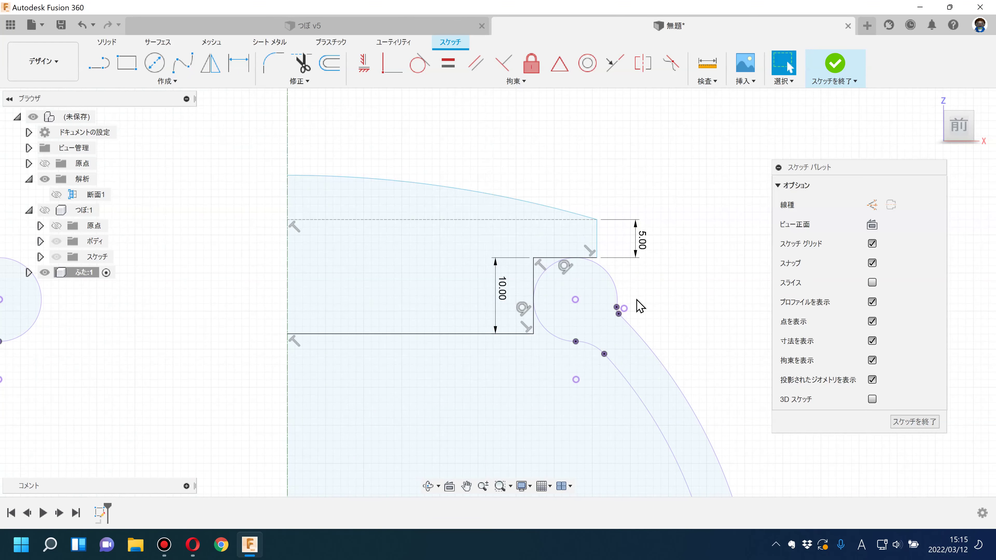
# Round the profile's inner top corner with a 5 mm sketch fillet
pyautogui.scroll(5, 629, 280)
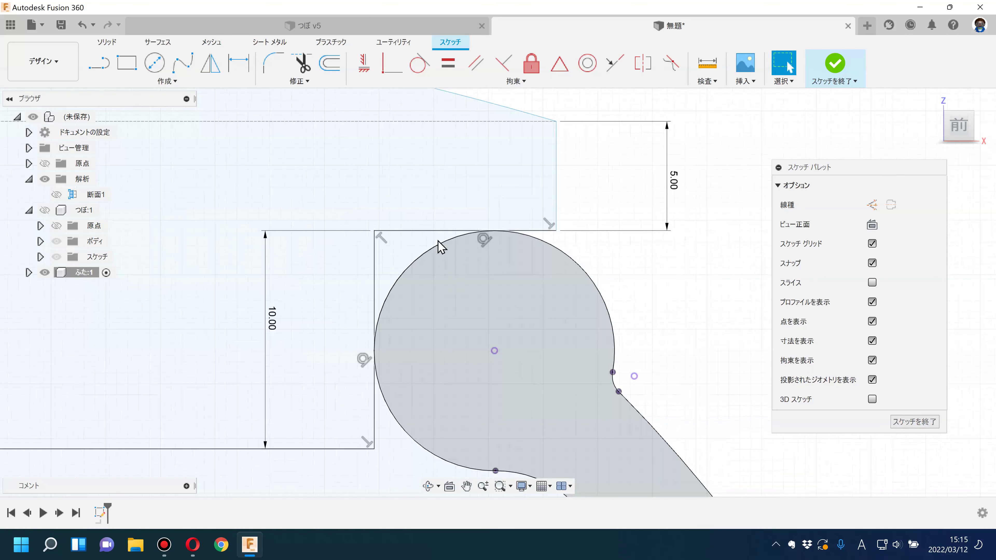
pyautogui.click(238, 63)
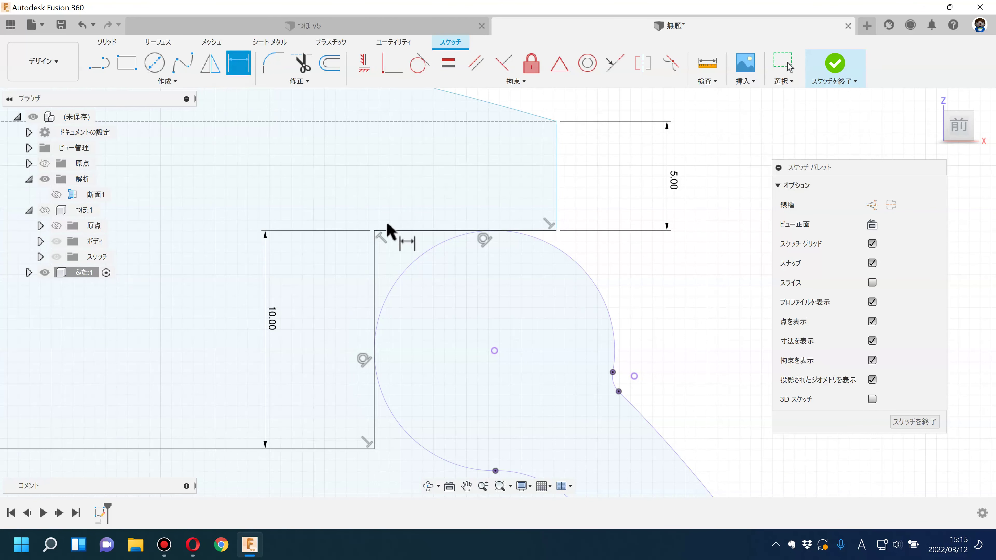
pyautogui.click(274, 63)
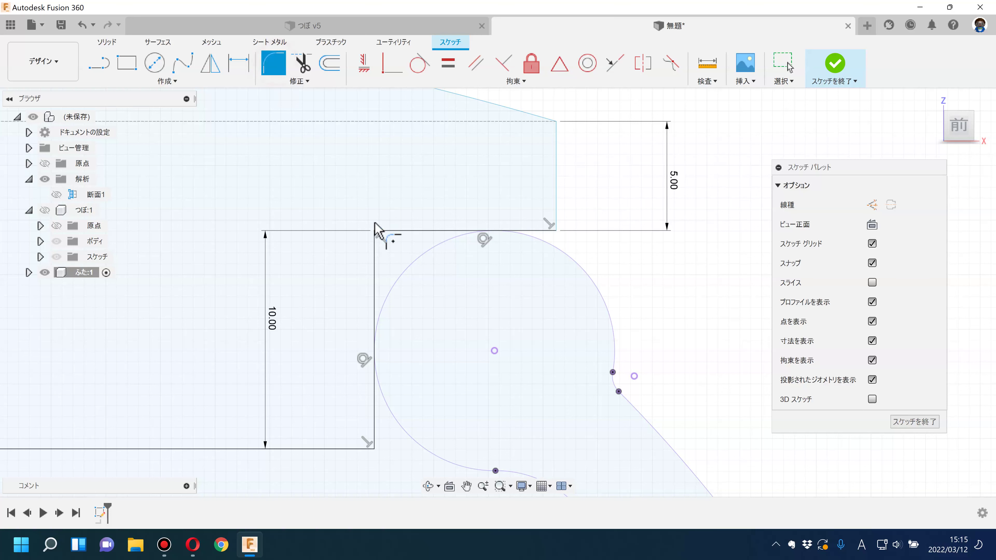
pyautogui.click(374, 231)
pyautogui.press('Return')
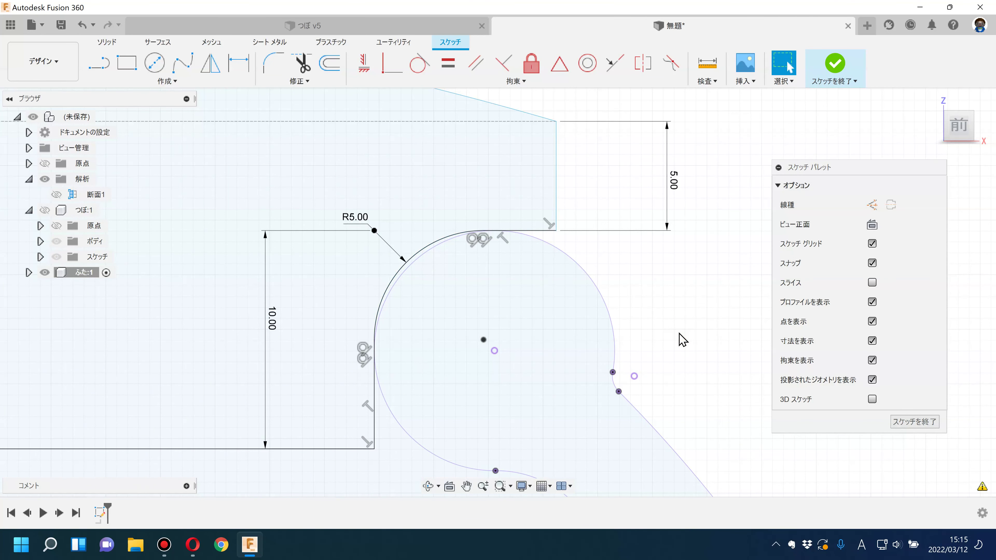
# Replace the 10 mm height dimension with a new 10 mm one measured from the bottom line
pyautogui.scroll(-5, 683, 341)
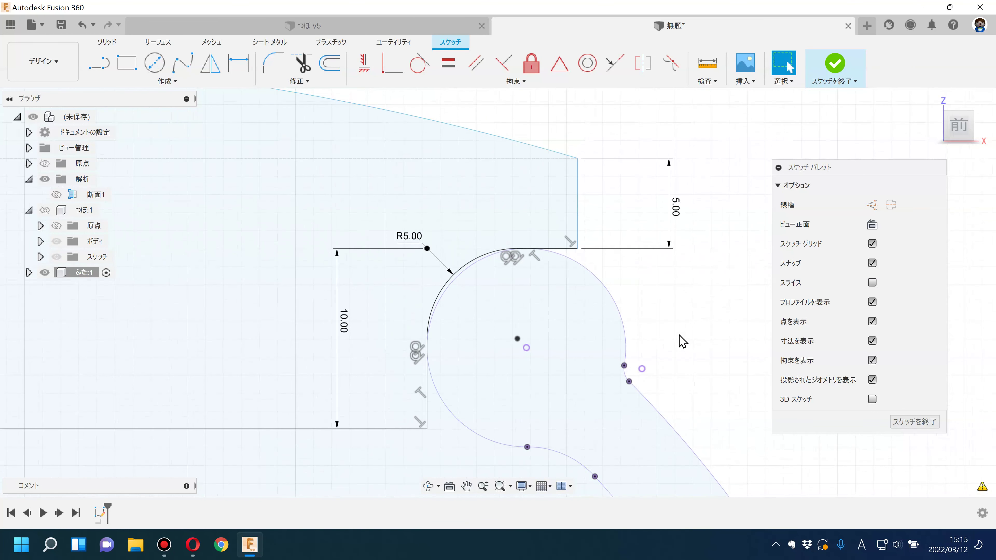
pyautogui.scroll(-1, 636, 317)
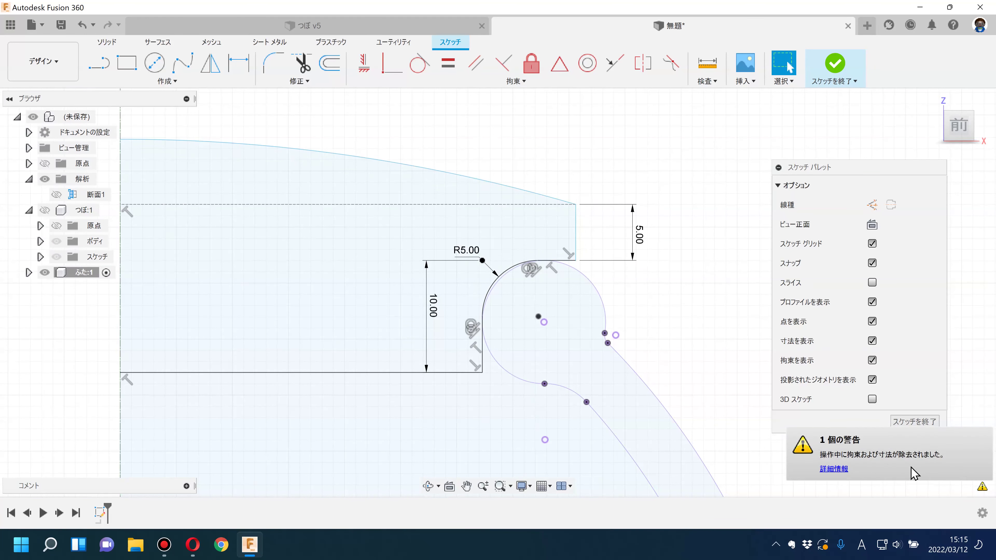
pyautogui.click(431, 308)
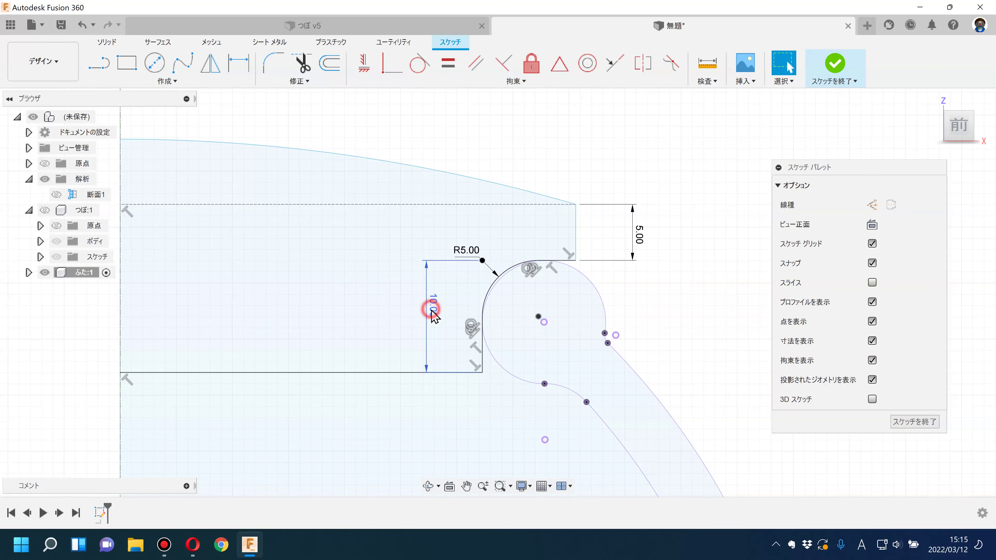
pyautogui.press('Delete')
pyautogui.click(238, 63)
pyautogui.click(431, 372)
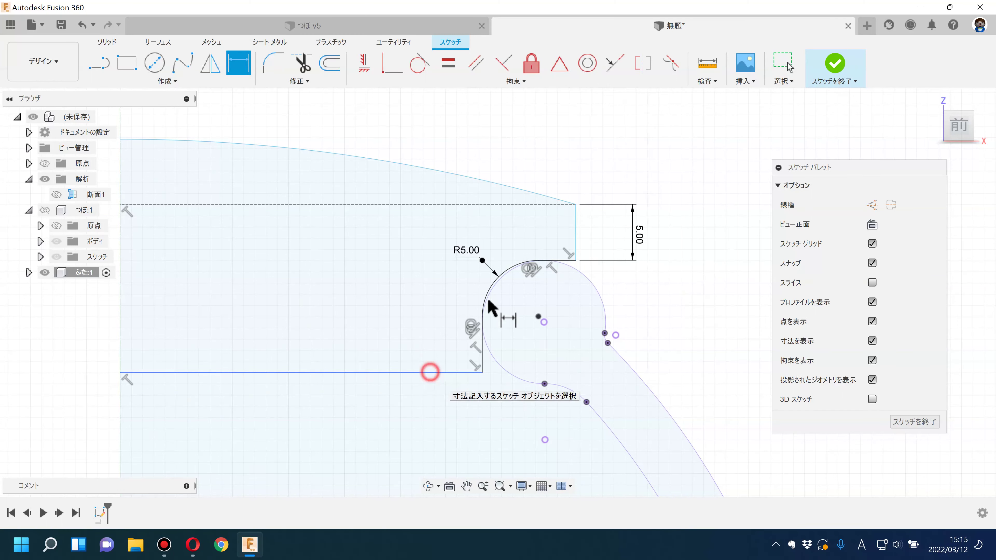
pyautogui.click(565, 258)
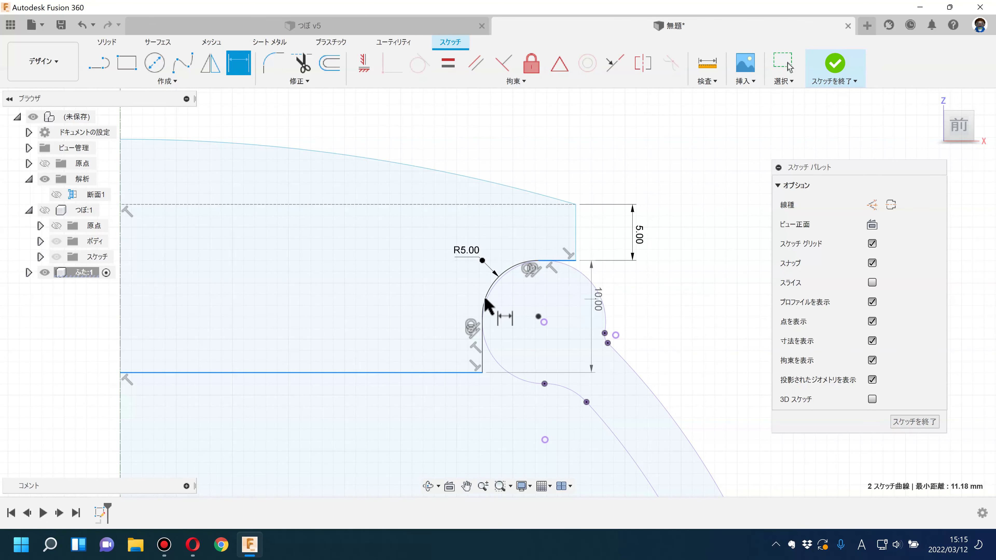
pyautogui.click(651, 329)
pyautogui.press('Return')
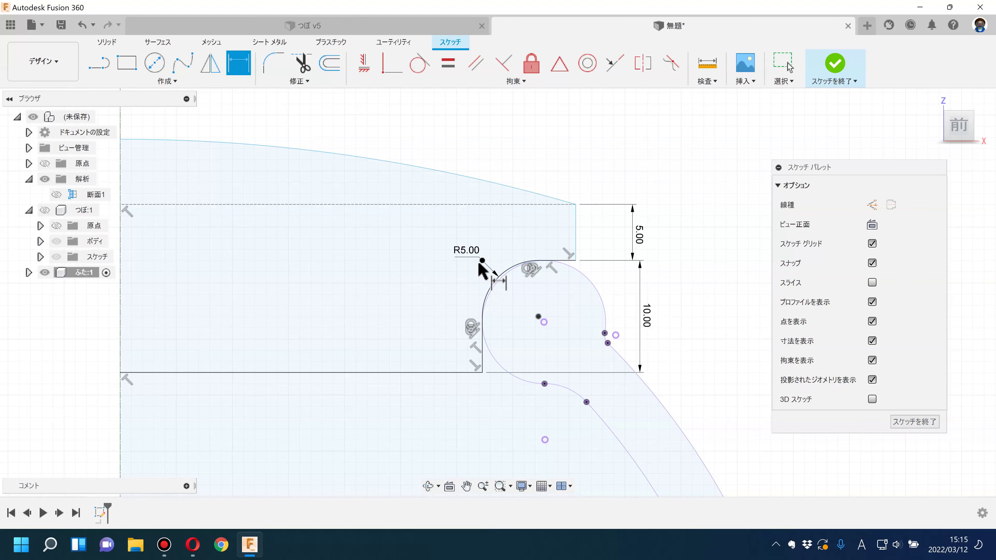
# Dimension the dome rise from its axis top point to the construction line at 5 mm
pyautogui.scroll(-2, 545, 271)
pyautogui.scroll(-1, 651, 285)
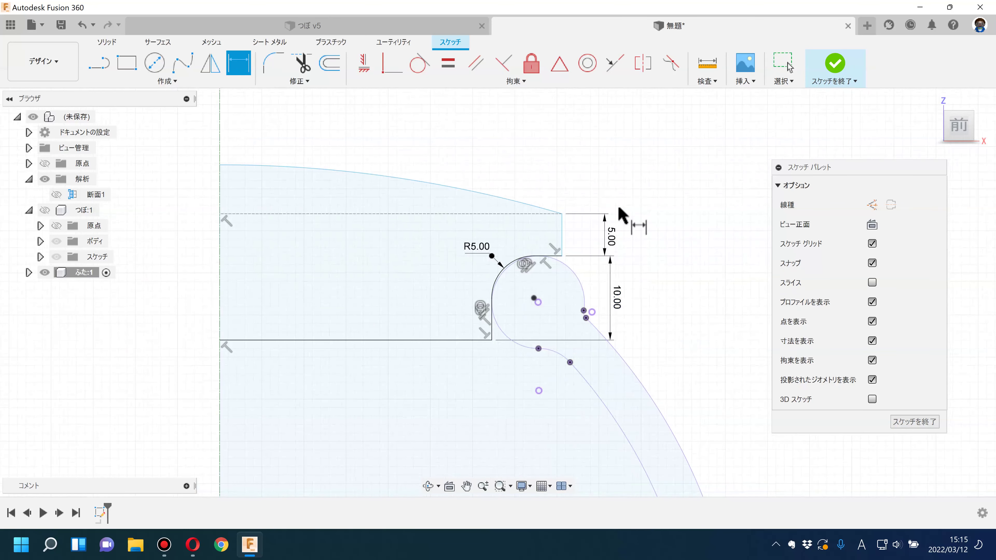
pyautogui.moveTo(384, 141); pyautogui.dragTo(399, 196, button='middle')
pyautogui.click(236, 220)
pyautogui.click(240, 270)
pyautogui.click(193, 251)
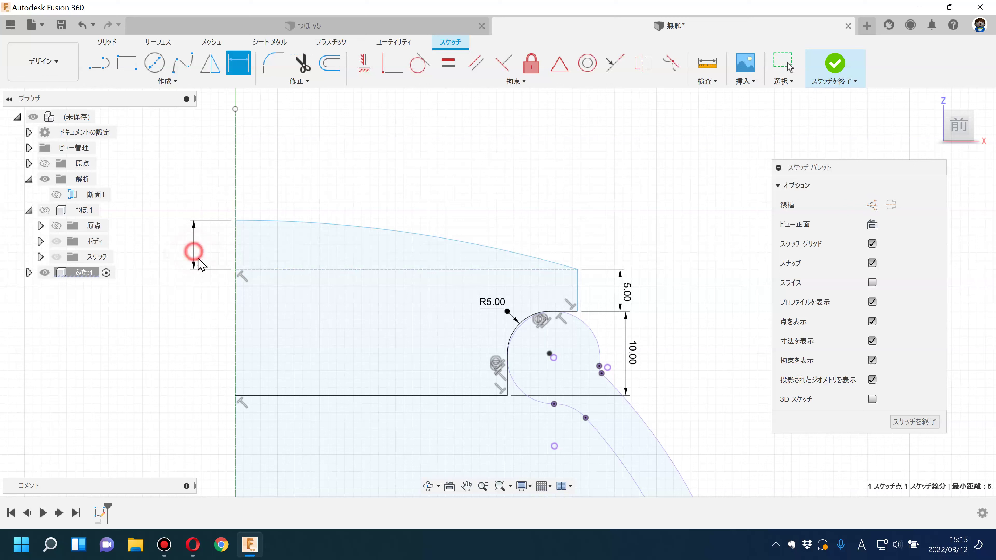
pyautogui.write('5')
pyautogui.press('Return')
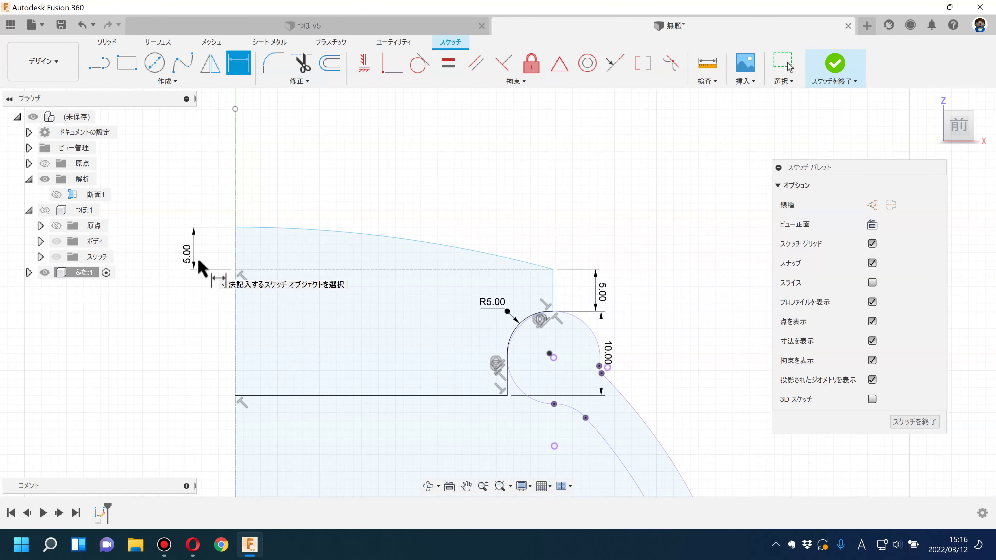
pyautogui.press('Escape')
pyautogui.scroll(2, 168, 176)
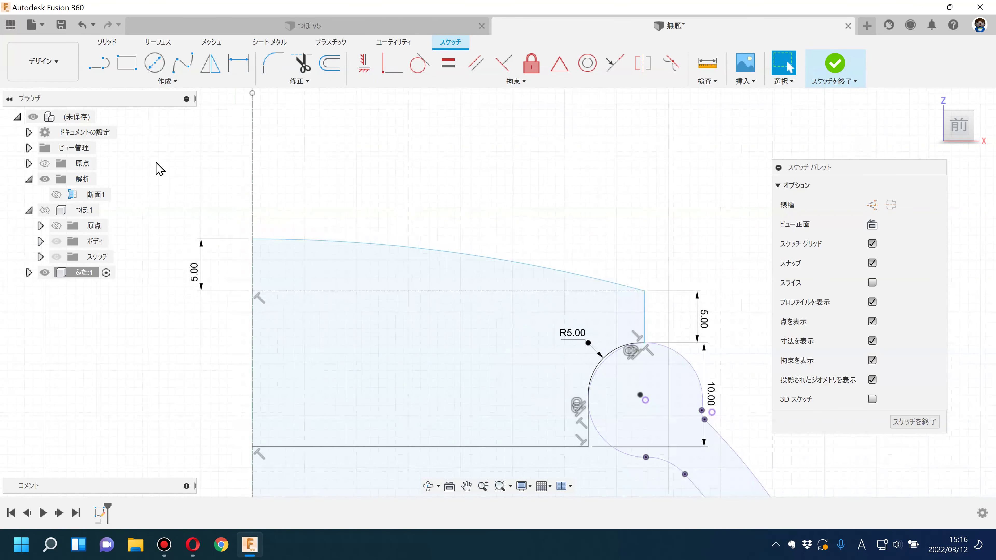
pyautogui.click(155, 63)
pyautogui.scroll(3, 261, 257)
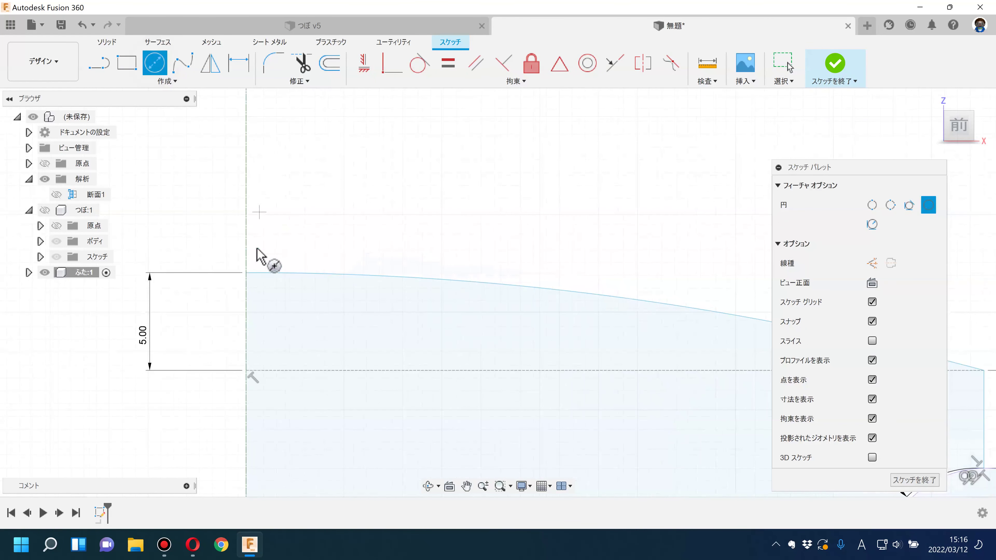
# Draw a small knob circle centred at the axis top, remove its diameter dimension, and finish the sketch
pyautogui.click(245, 241)
pyautogui.click(259, 301)
pyautogui.press('d')
pyautogui.click(288, 201)
pyautogui.click(308, 179)
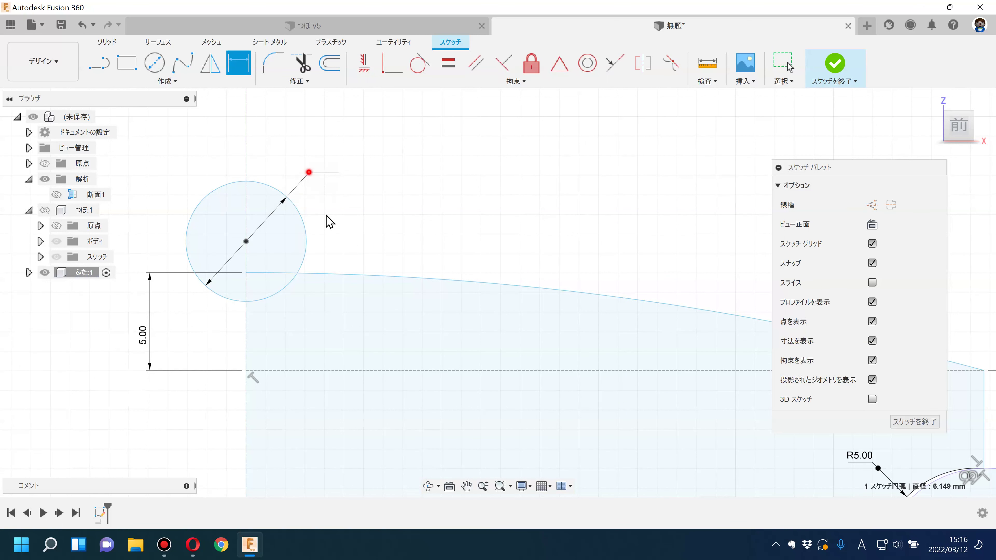
pyautogui.press('Escape')
pyautogui.press('Delete')
pyautogui.scroll(-3, 378, 234)
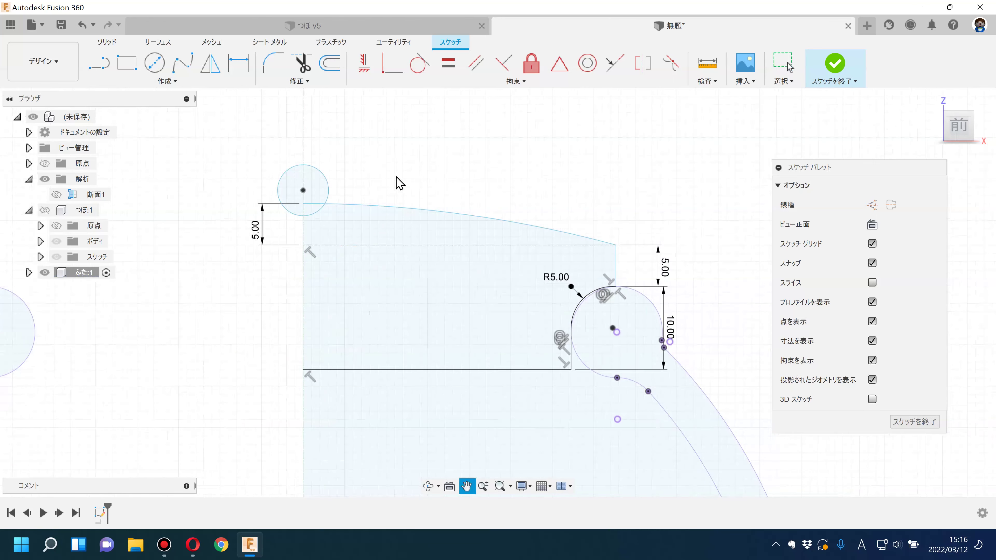
pyautogui.scroll(-2, 429, 187)
pyautogui.scroll(-2, 435, 188)
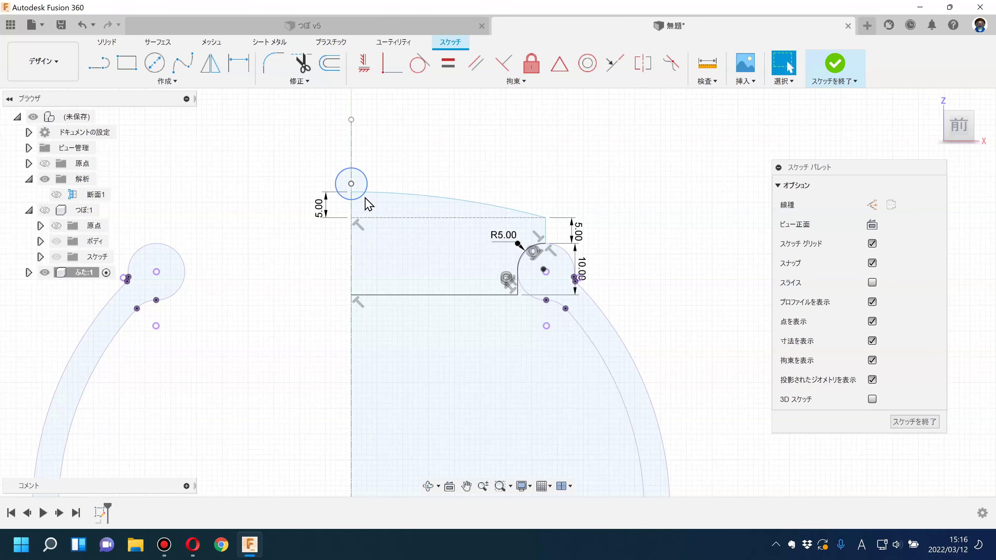
pyautogui.click(836, 65)
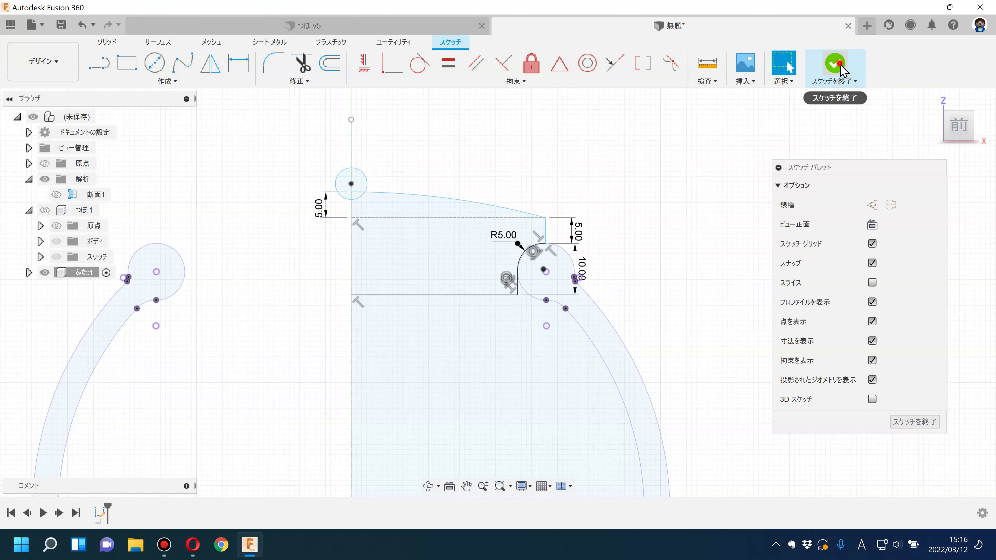
# Revolve the knob, dome and lower profile regions 360° about the vertical axis into a solid
pyautogui.click(158, 66)
pyautogui.click(354, 179)
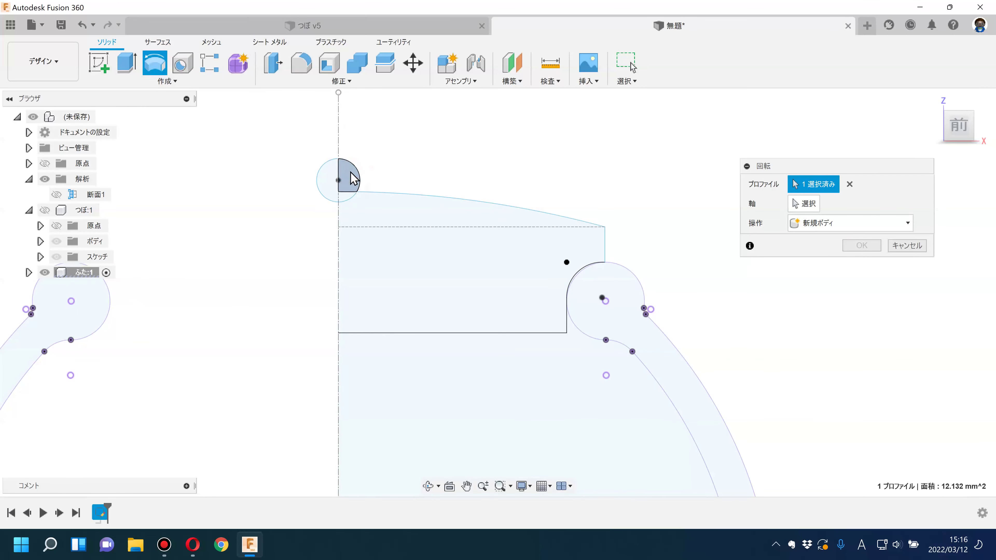
pyautogui.scroll(2, 397, 201)
pyautogui.click(355, 222)
pyautogui.click(377, 247)
pyautogui.click(809, 204)
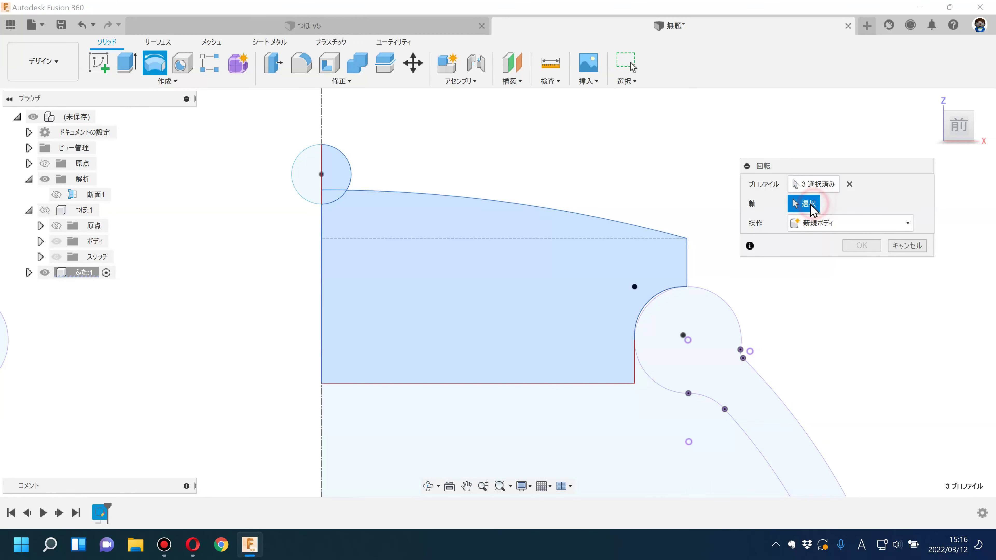
pyautogui.click(322, 124)
pyautogui.scroll(-3, 474, 192)
pyautogui.click(862, 304)
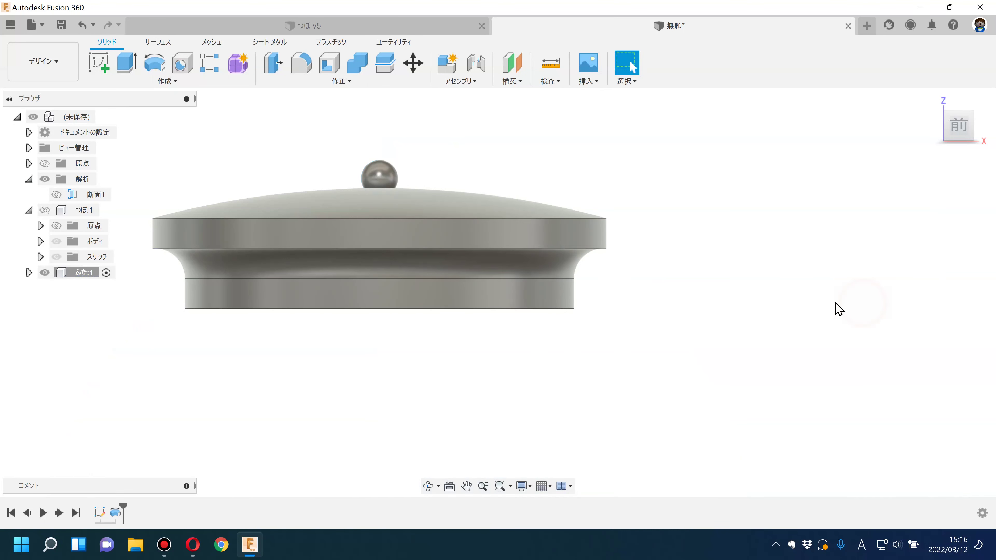
# Open the lid sketch, select the knob circle's centre point, and finish without changes
pyautogui.keyDown('shift'); pyautogui.moveTo(807, 285); pyautogui.dragTo(791, 303, button='middle'); pyautogui.keyUp('shift')
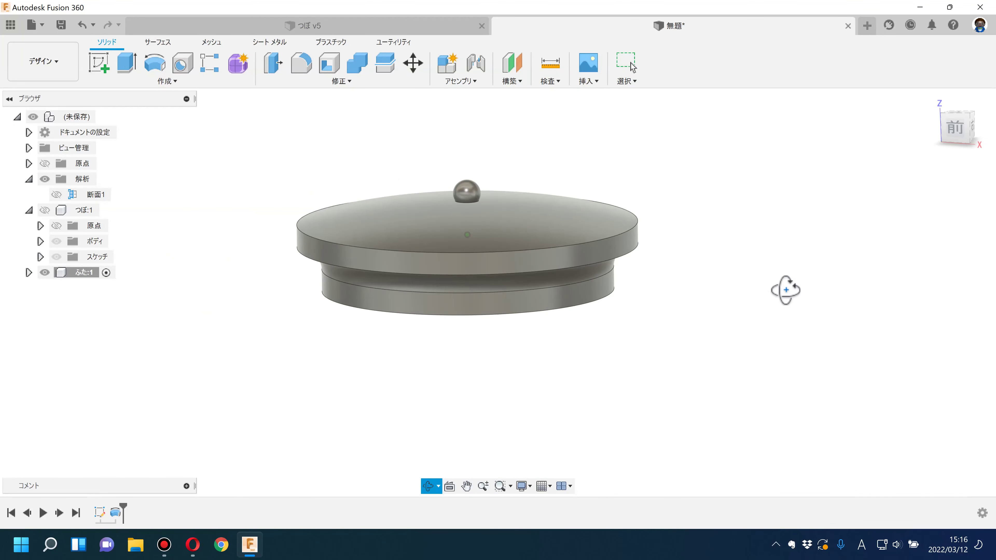
pyautogui.doubleClick(100, 513)
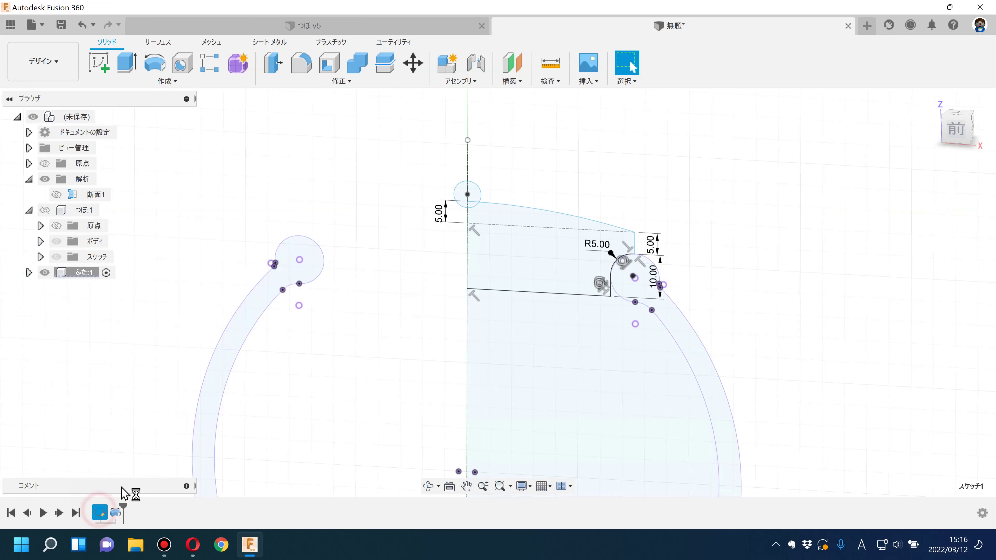
pyautogui.click(448, 190)
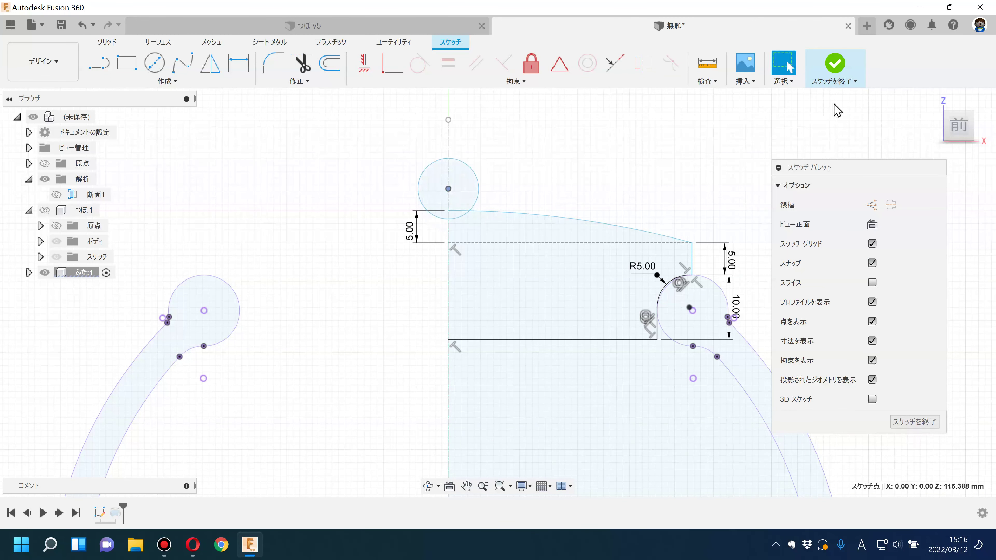
pyautogui.click(835, 63)
pyautogui.keyDown('shift'); pyautogui.moveTo(740, 185); pyautogui.dragTo(696, 204, button='middle'); pyautogui.keyUp('shift')
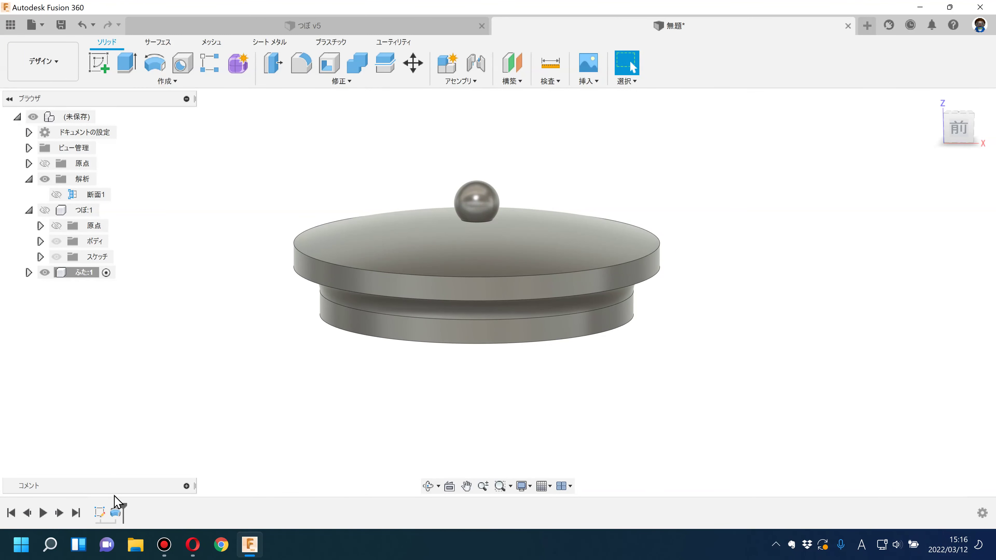
# Change the lid's 5 mm rim step height to 2.5 mm and finish the sketch
pyautogui.doubleClick(101, 512)
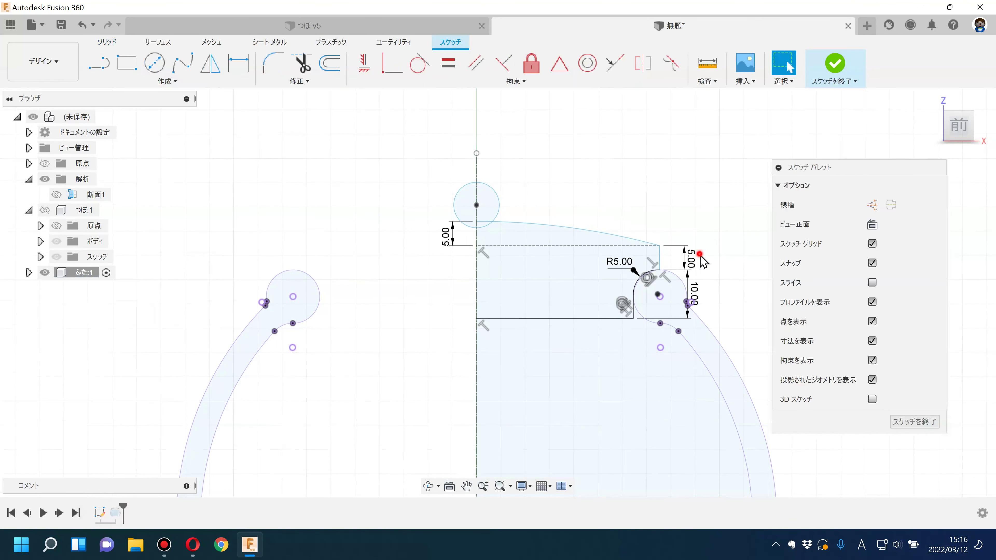
pyautogui.doubleClick(695, 261)
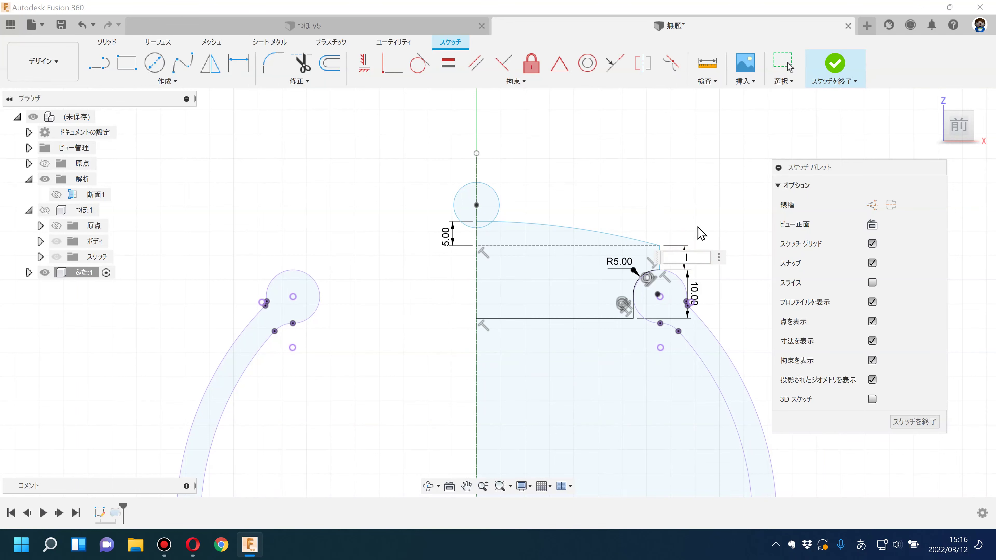
pyautogui.write('2.5')
pyautogui.press('Return')
pyautogui.scroll(3, 457, 206)
pyautogui.click(447, 213)
pyautogui.click(645, 173)
pyautogui.click(835, 62)
pyautogui.moveTo(665, 188)
pyautogui.keyDown('shift'); pyautogui.mouseDown(button='middle')
pyautogui.moveTo(607, 212)
pyautogui.moveTo(625, 223)
pyautogui.mouseUp(button='middle'); pyautogui.keyUp('shift')
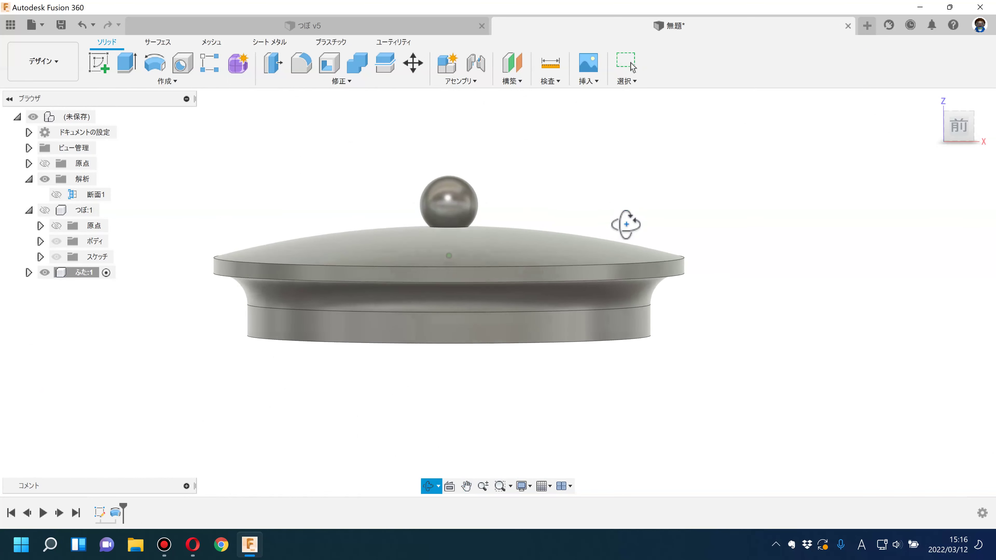
# Unhide the つぼ:1 pot body and add a 1 mm fillet where the ball knob meets the lid
pyautogui.click(44, 210)
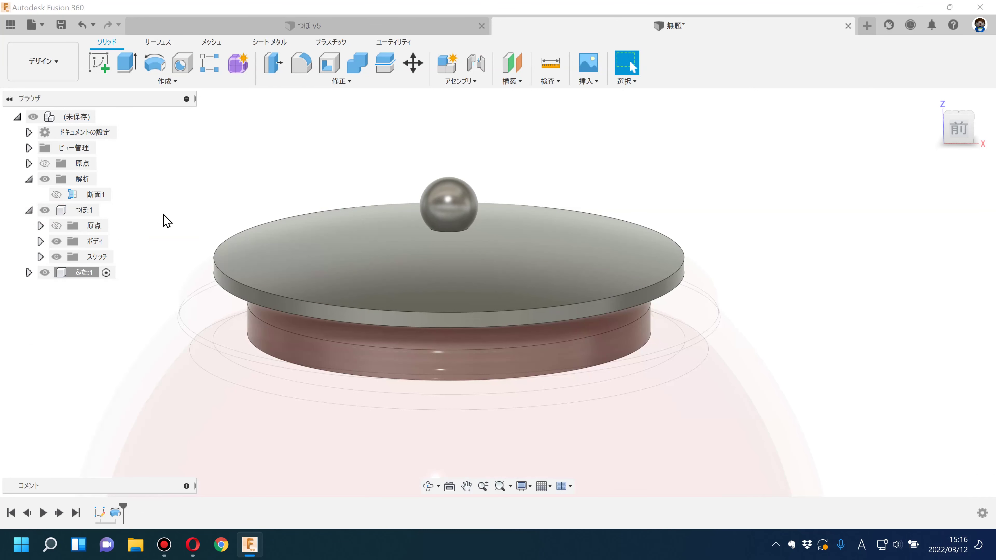
pyautogui.moveTo(129, 177)
pyautogui.mouseDown(button='middle')
pyautogui.moveTo(207, 186)
pyautogui.moveTo(204, 171)
pyautogui.mouseUp(button='middle')
pyautogui.click(302, 62)
pyautogui.scroll(2, 461, 256)
pyautogui.scroll(3, 433, 212)
pyautogui.scroll(2, 430, 200)
pyautogui.click(427, 193)
pyautogui.write('1')
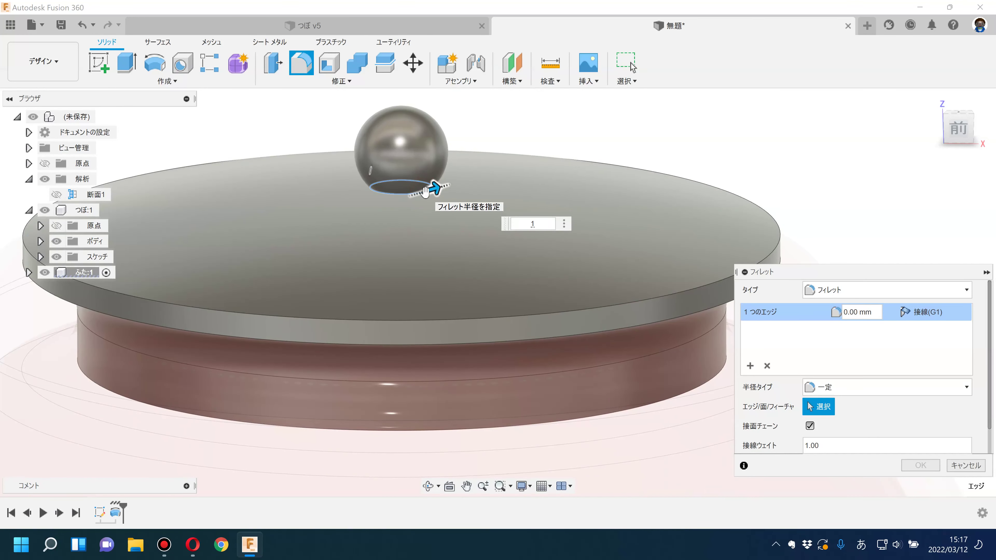
pyautogui.press('Return')
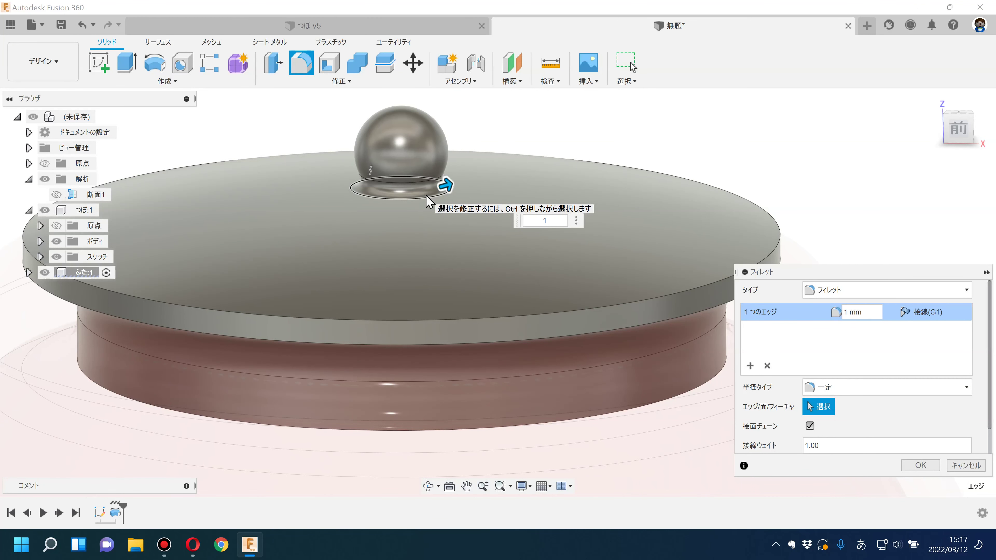
pyautogui.write('0.5')
pyautogui.press('Return')
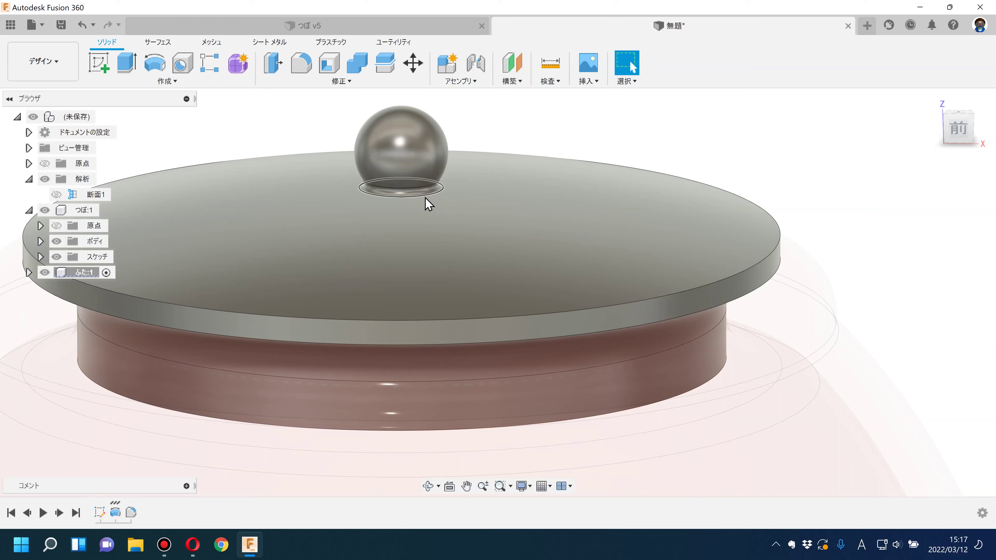
pyautogui.scroll(-4, 353, 227)
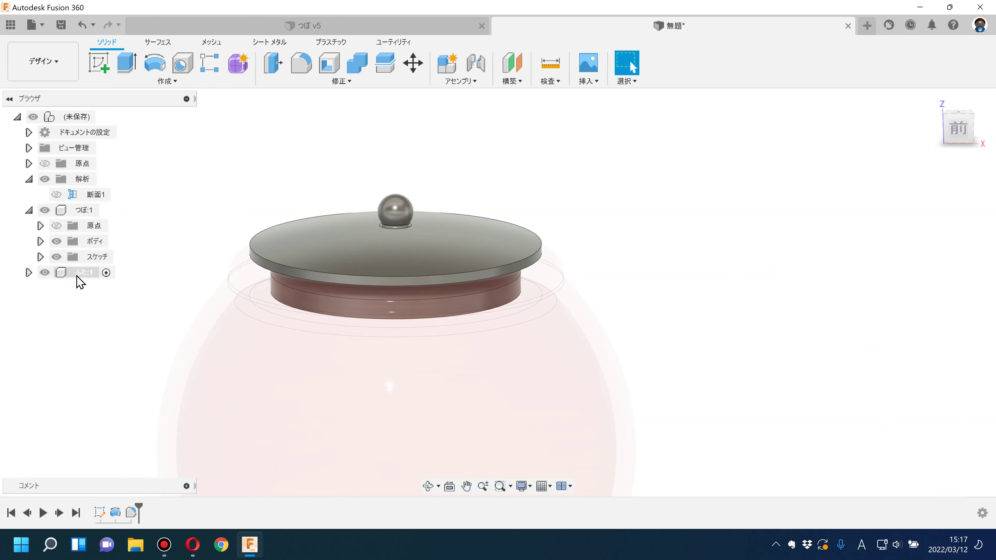
pyautogui.moveTo(77, 117)
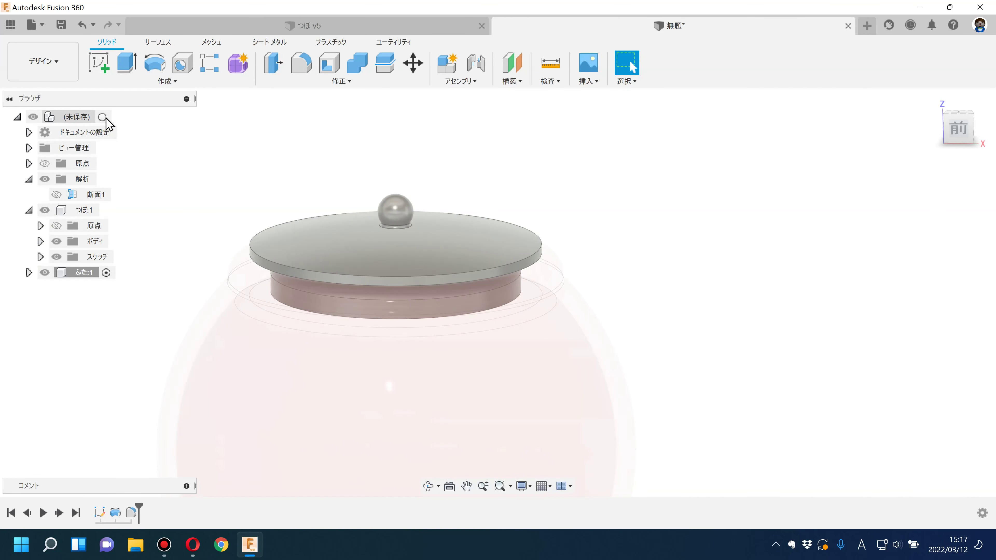
# Make the top-level assembly the active component
pyautogui.click(103, 117)
pyautogui.scroll(-3, 220, 189)
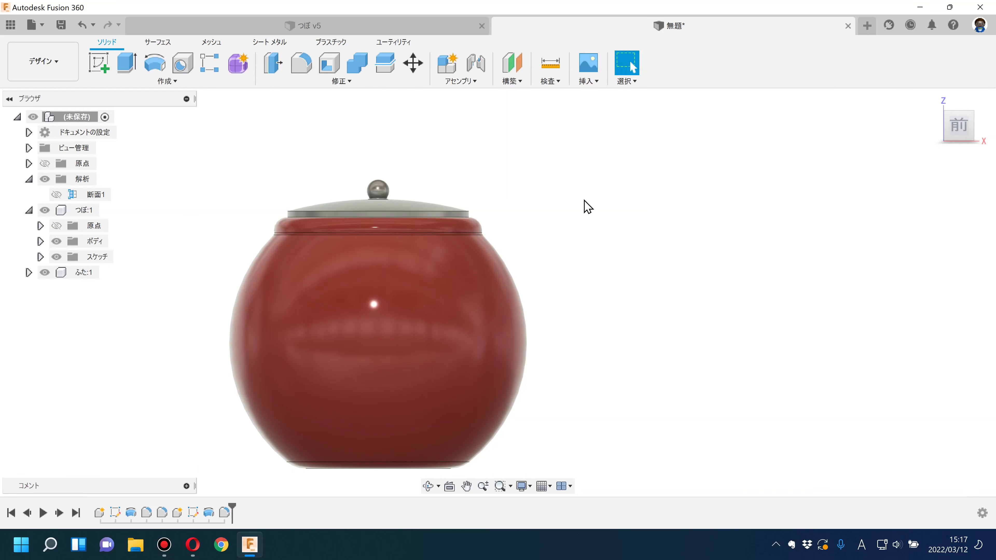
pyautogui.scroll(2, 587, 207)
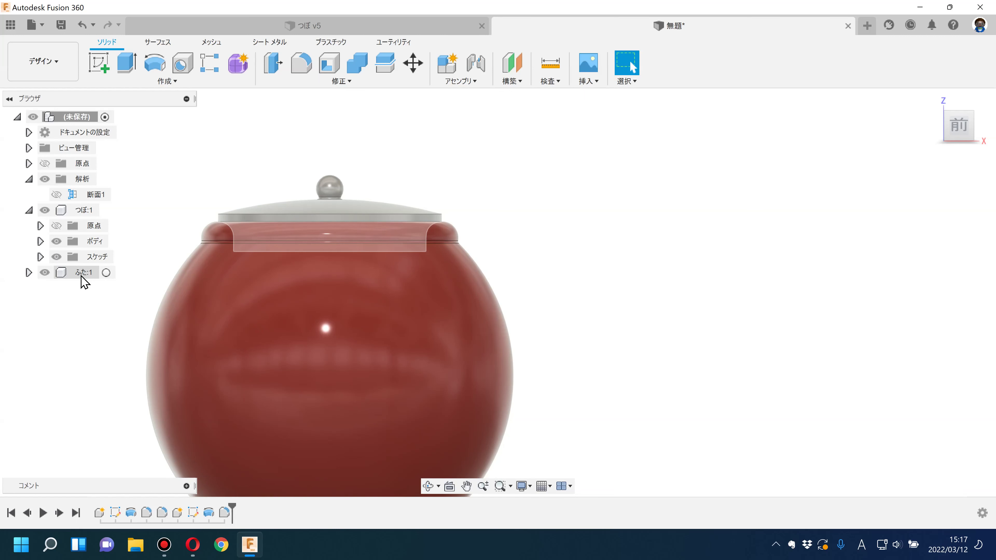
pyautogui.click(105, 272)
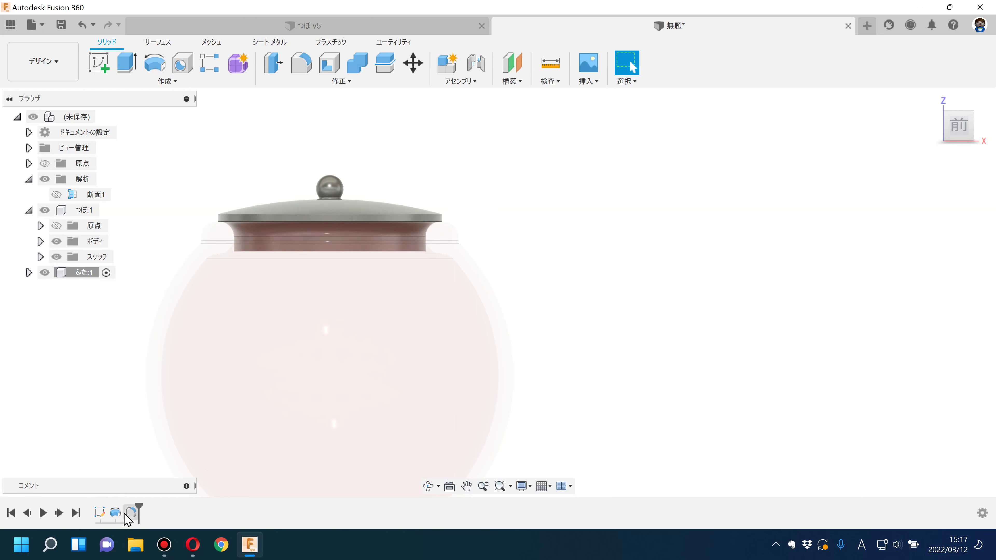
pyautogui.click(105, 117)
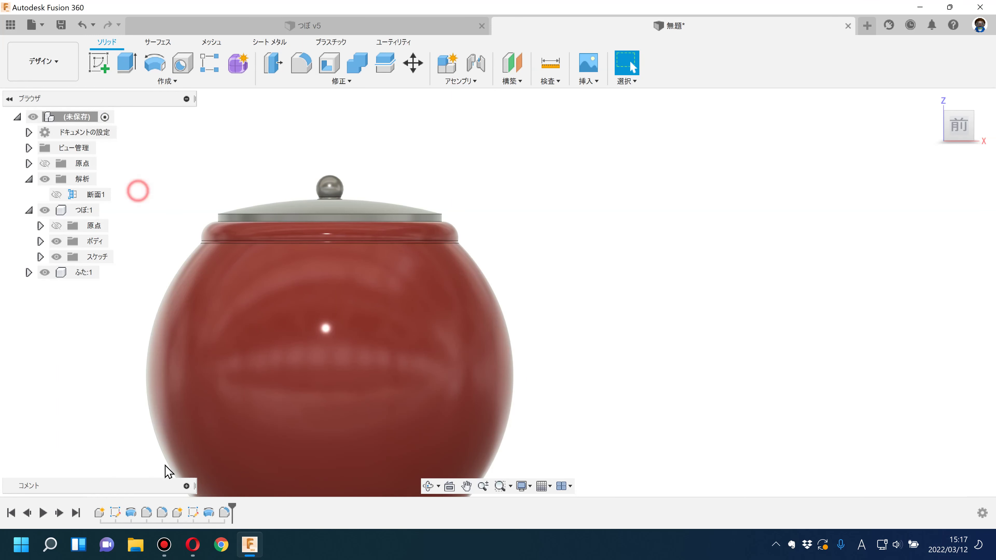
# In the lid's スケッチ1 profile, extend the top line's endpoint outward and finish the sketch
pyautogui.click(192, 514)
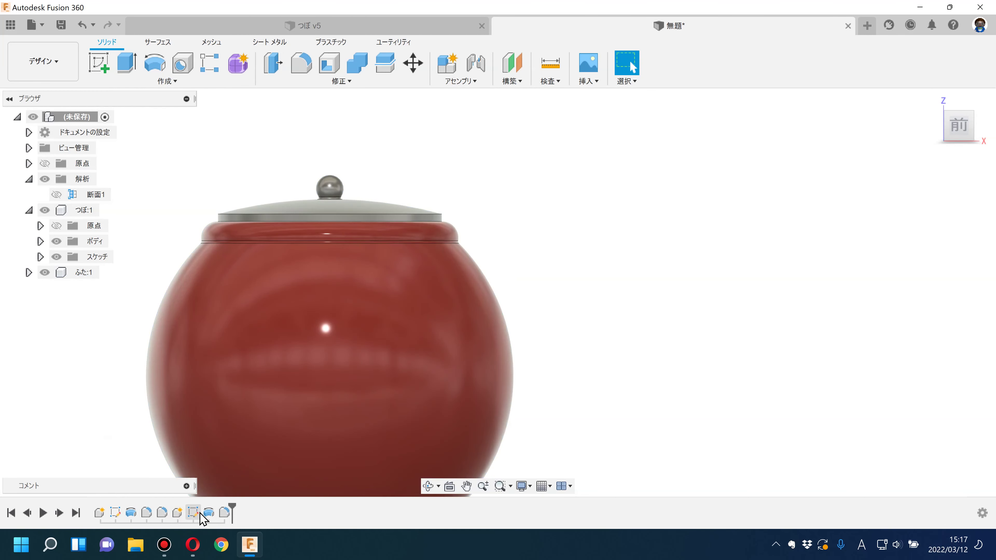
pyautogui.doubleClick(203, 512)
pyautogui.scroll(3, 460, 212)
pyautogui.scroll(3, 447, 220)
pyautogui.scroll(3, 410, 268)
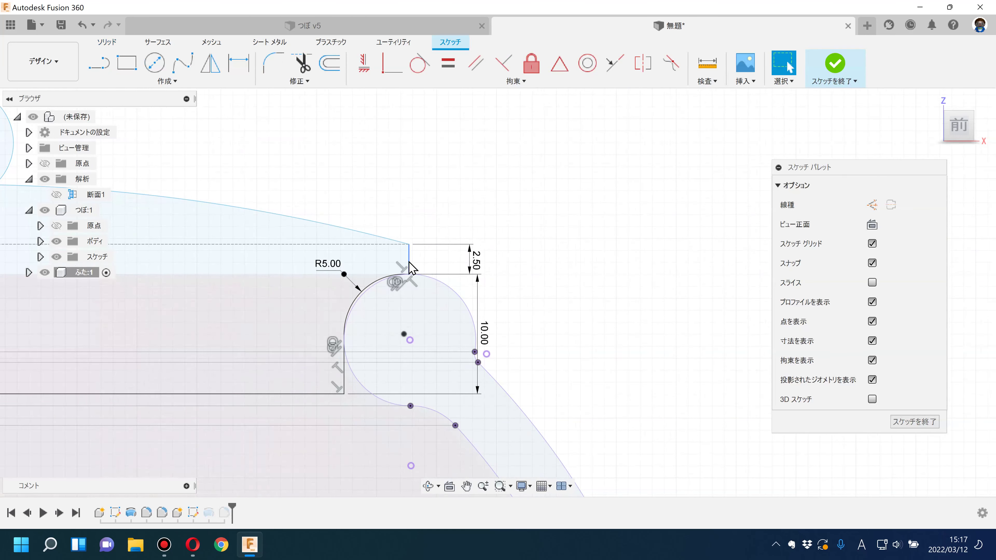
pyautogui.moveTo(412, 268); pyautogui.dragTo(448, 269)
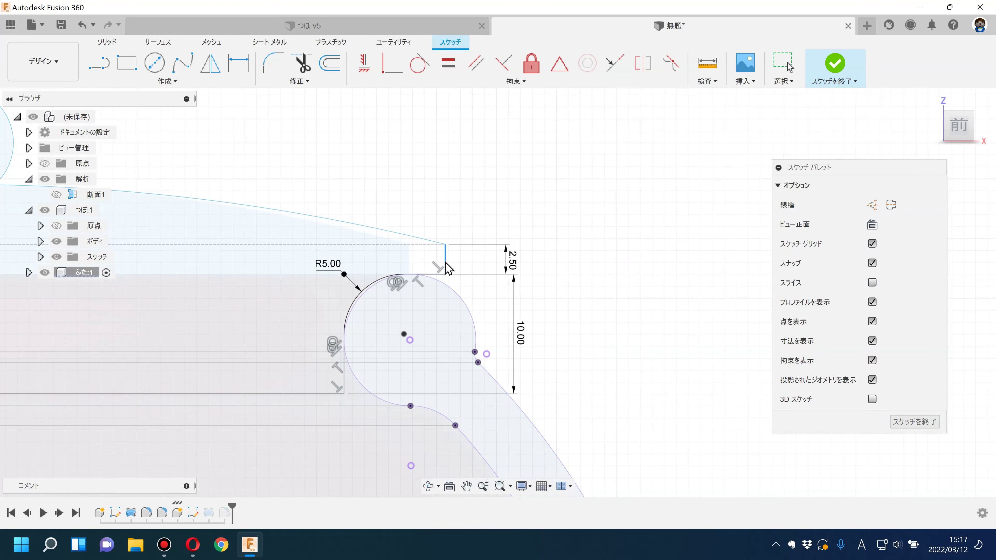
pyautogui.click(834, 64)
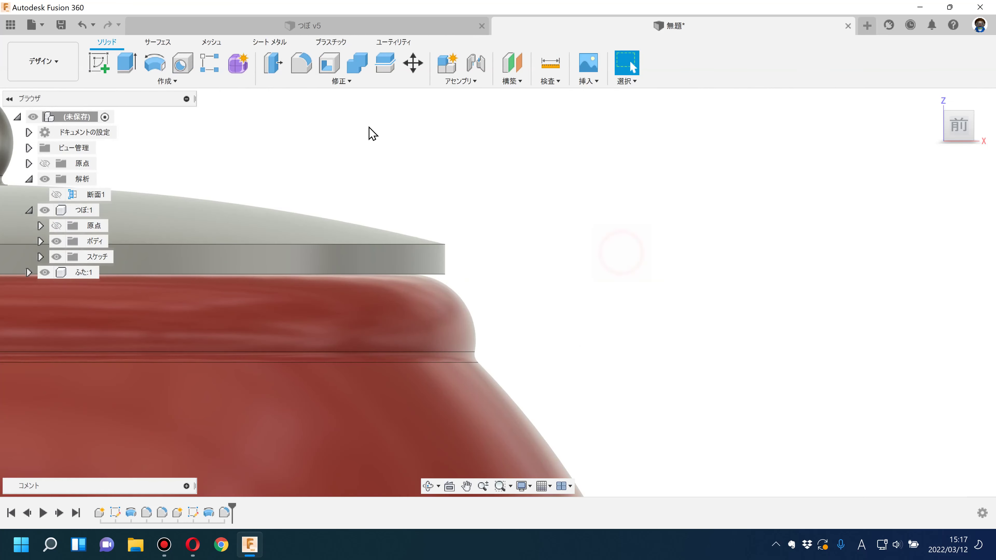
# Fillet the lower outer edge of the lid rim
pyautogui.press('f')
pyautogui.click(405, 287)
pyautogui.moveTo(395, 289); pyautogui.dragTo(386, 279)
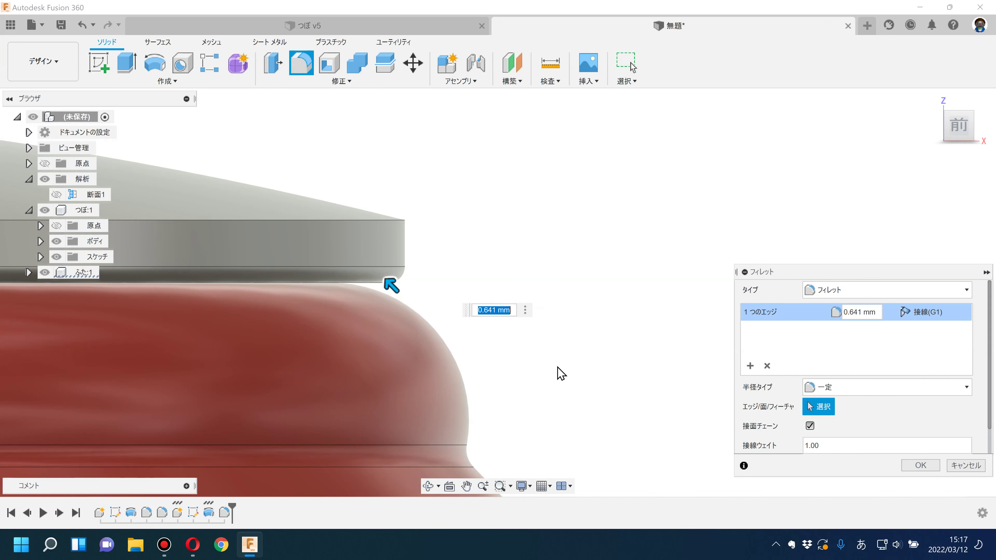
pyautogui.write('0.5')
pyautogui.press('Return')
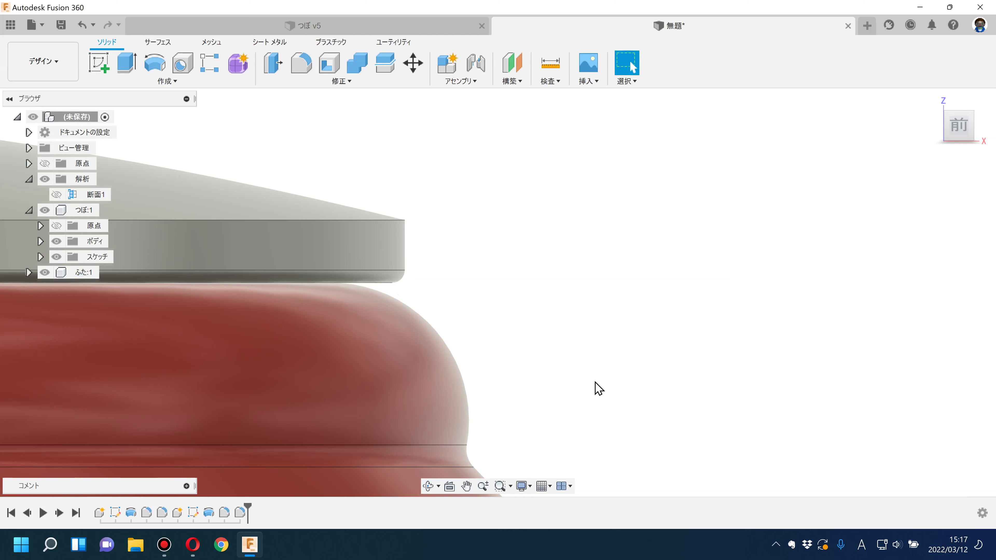
# Fillet the upper outer edge of the lid rim at 1 mm
pyautogui.press('f')
pyautogui.click(404, 222)
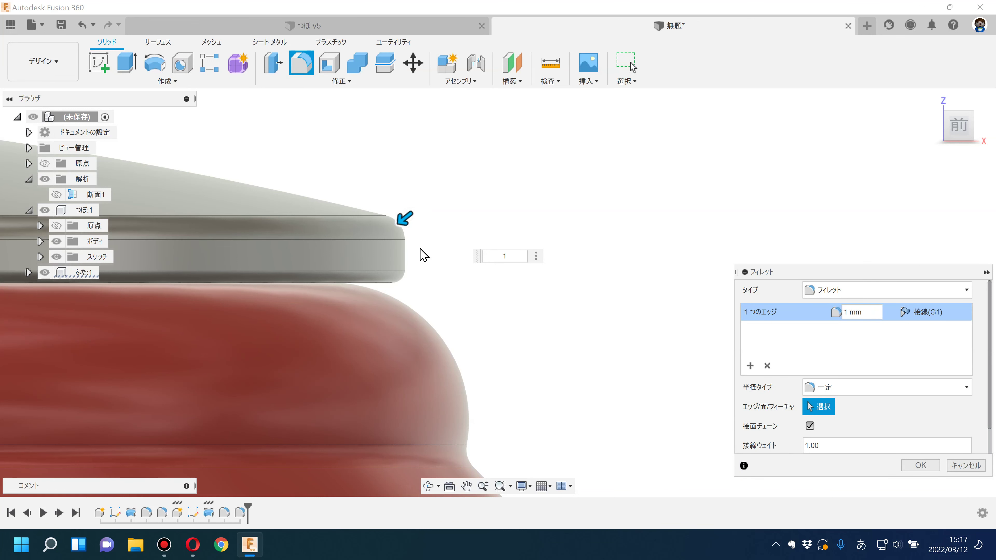
pyautogui.press('Return')
pyautogui.scroll(-3, 455, 274)
pyautogui.scroll(-3, 460, 278)
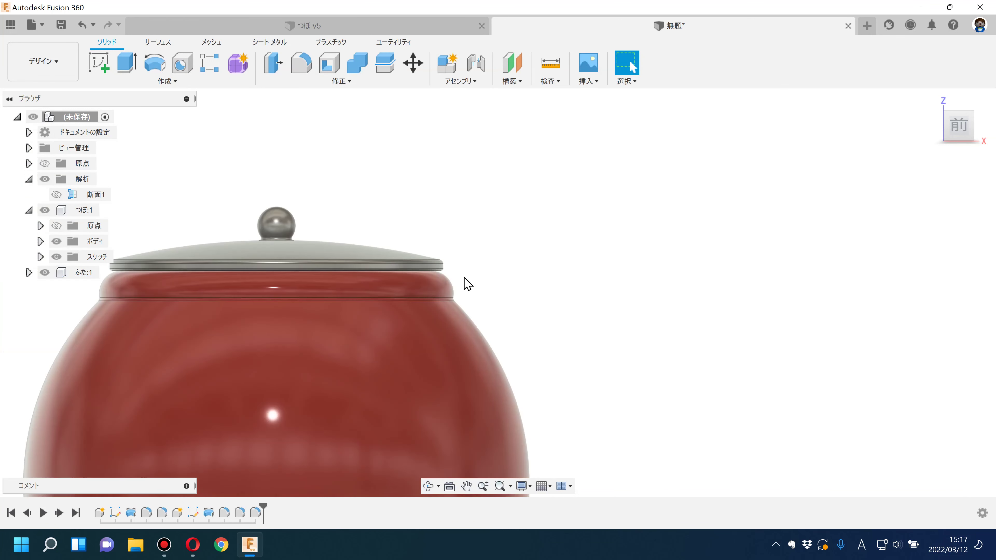
# In the Rendering workspace, apply the red enamel appearance to the lid
pyautogui.keyDown('shift'); pyautogui.moveTo(476, 284); pyautogui.dragTo(527, 255, button='middle'); pyautogui.keyUp('shift')
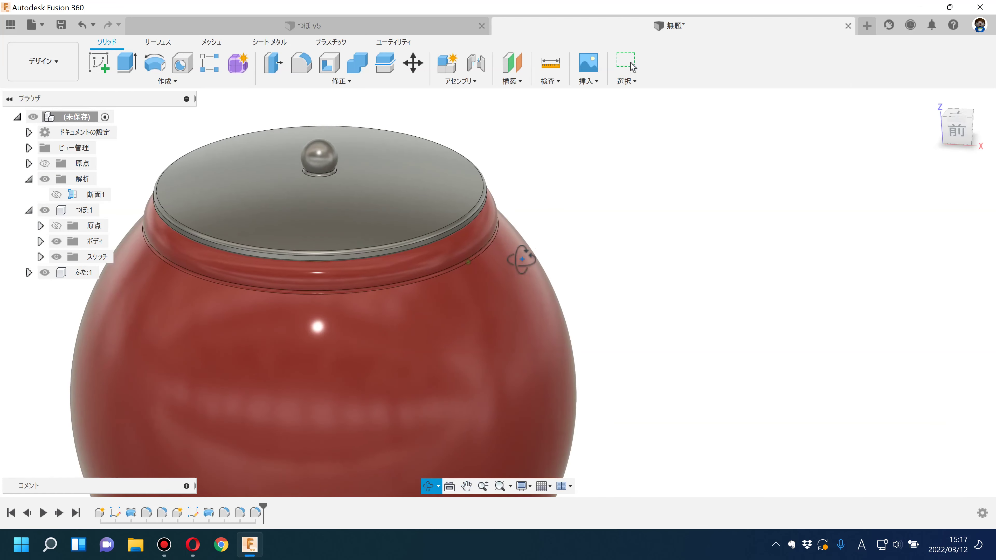
pyautogui.scroll(-3, 526, 256)
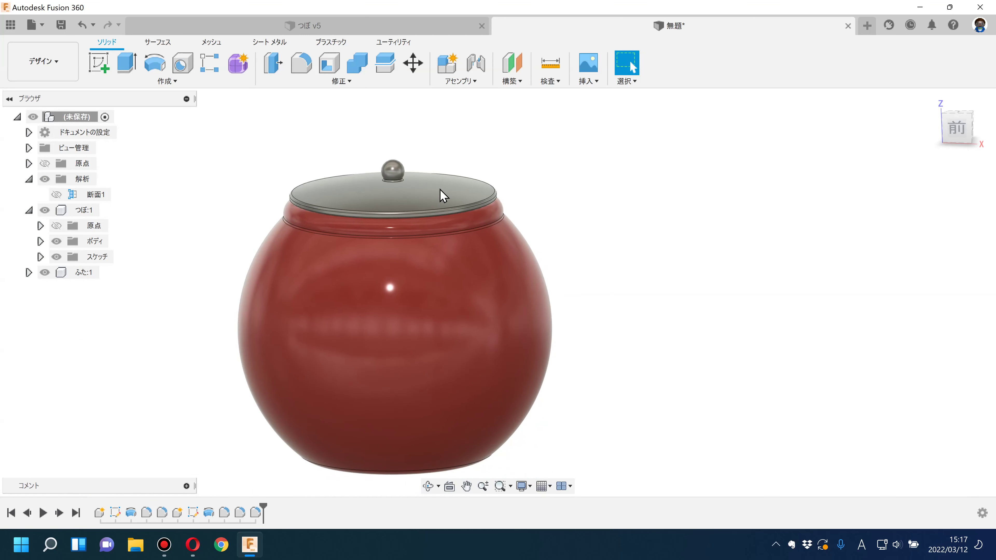
pyautogui.click(73, 71)
pyautogui.click(56, 138)
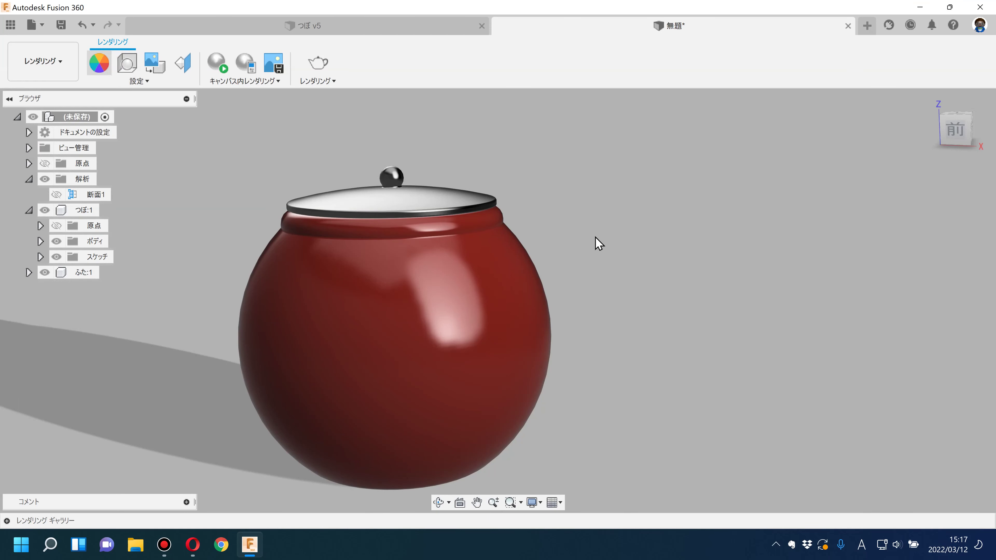
pyautogui.press('a')
pyautogui.moveTo(660, 157); pyautogui.dragTo(498, 205)
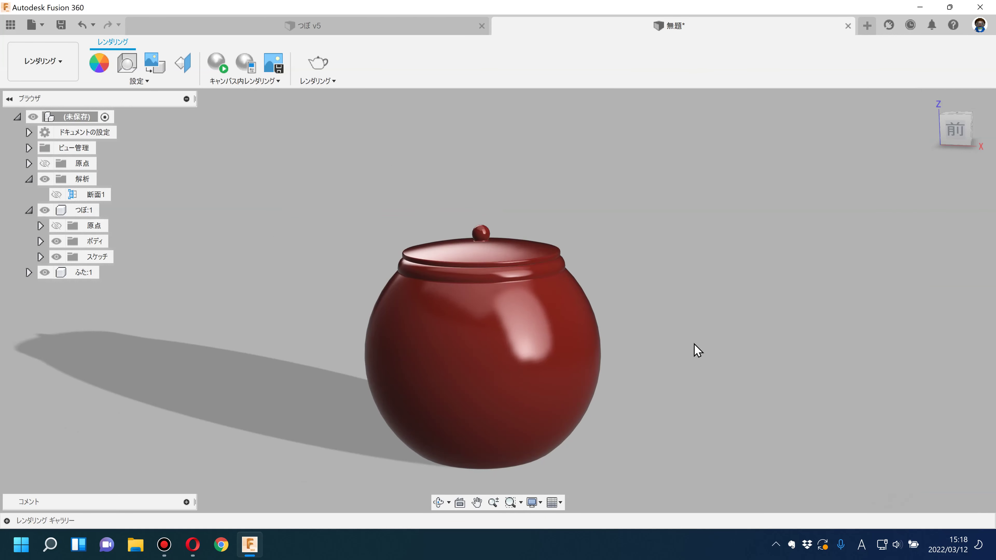
# Return to the Design workspace and reopen the lid's profile sketch
pyautogui.keyDown('shift'); pyautogui.moveTo(694, 344); pyautogui.dragTo(704, 331, button='middle'); pyautogui.keyUp('shift')
pyautogui.click(43, 61)
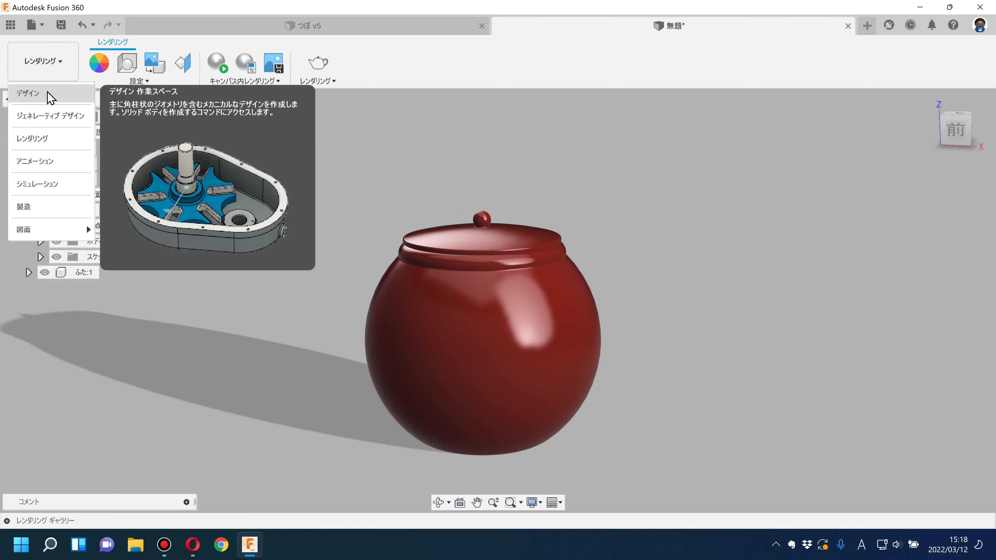
pyautogui.click(66, 96)
pyautogui.doubleClick(193, 512)
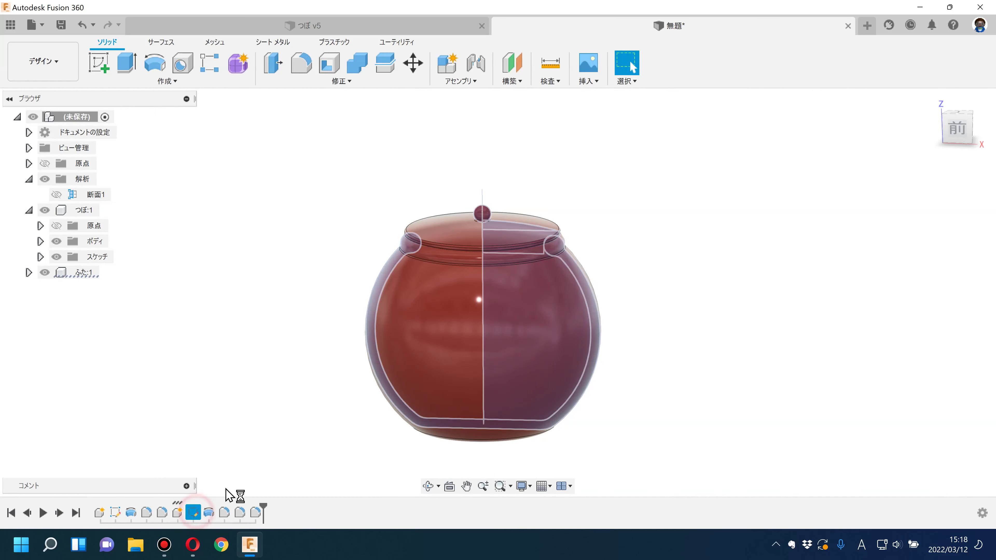
# Change the lid sketch's rim step height from 2.5 to 4.00 mm and view the rebuilt pot in 3-D
pyautogui.doubleClick(560, 235)
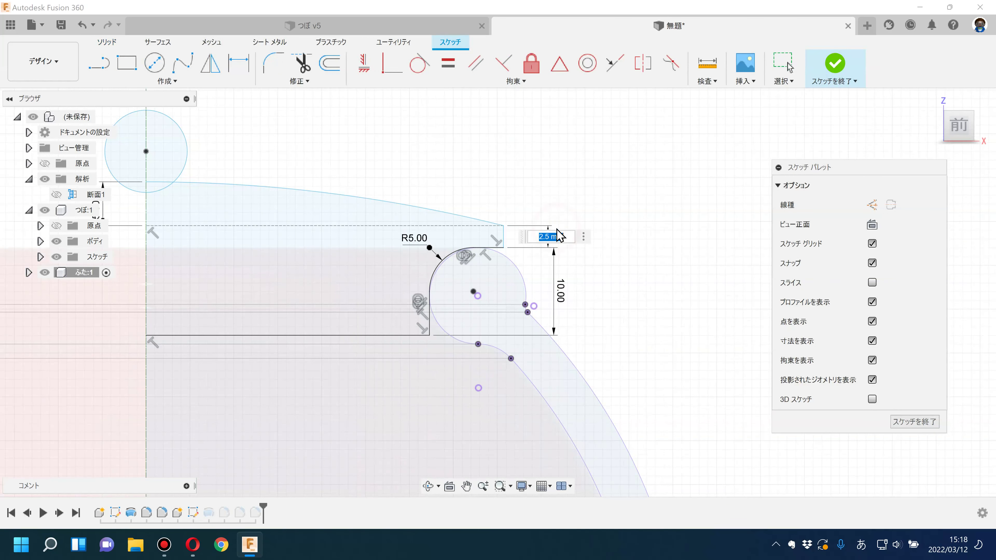
pyautogui.write('4')
pyautogui.press('Return')
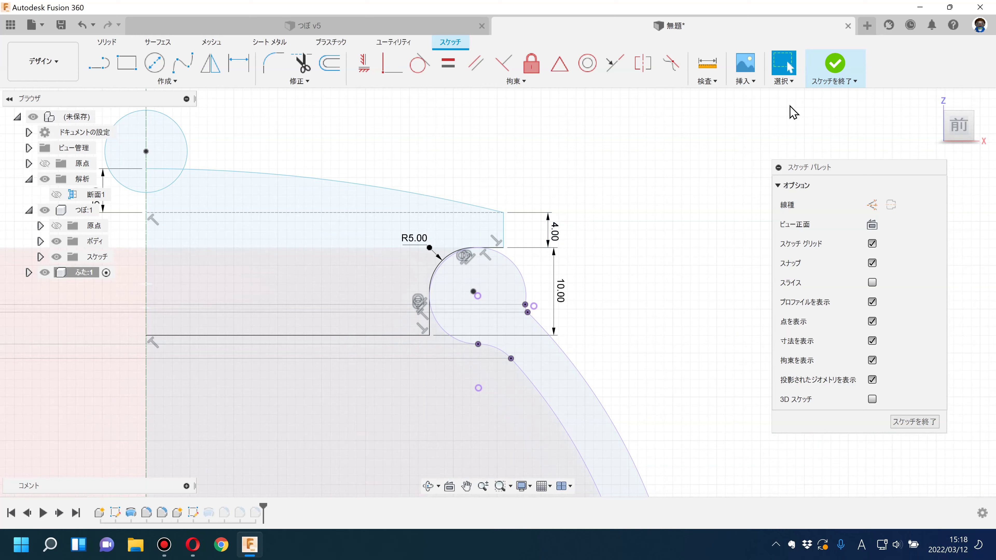
pyautogui.moveTo(155, 160); pyautogui.dragTo(195, 222, button='middle')
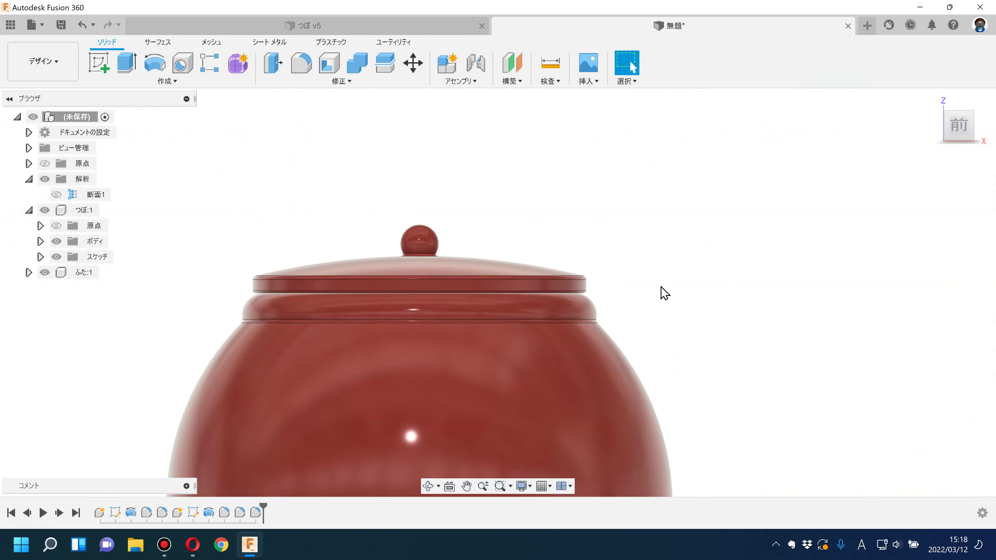
pyautogui.keyDown('shift'); pyautogui.moveTo(661, 292); pyautogui.dragTo(642, 255, button='middle'); pyautogui.keyUp('shift')
pyautogui.scroll(-5, 643, 255)
pyautogui.click(62, 77)
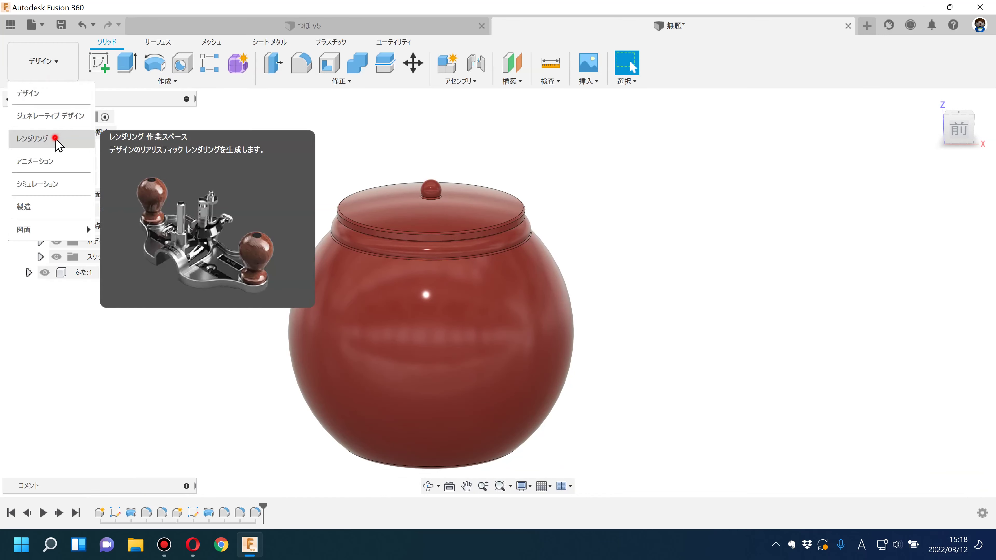
# Preview the pot in the Rendering workspace, then return to Design
pyautogui.click(26, 138)
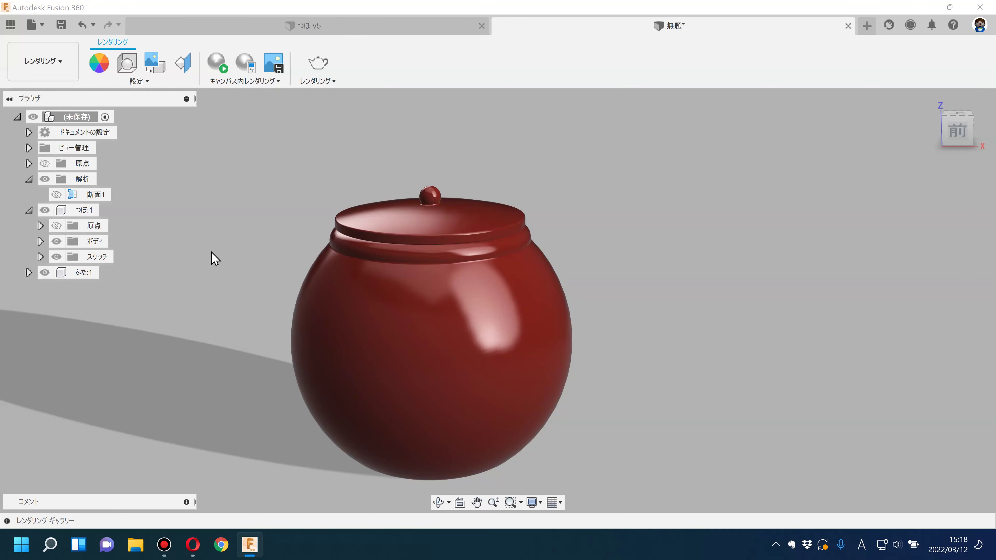
pyautogui.scroll(3, 552, 223)
pyautogui.scroll(2, 520, 223)
pyautogui.click(62, 63)
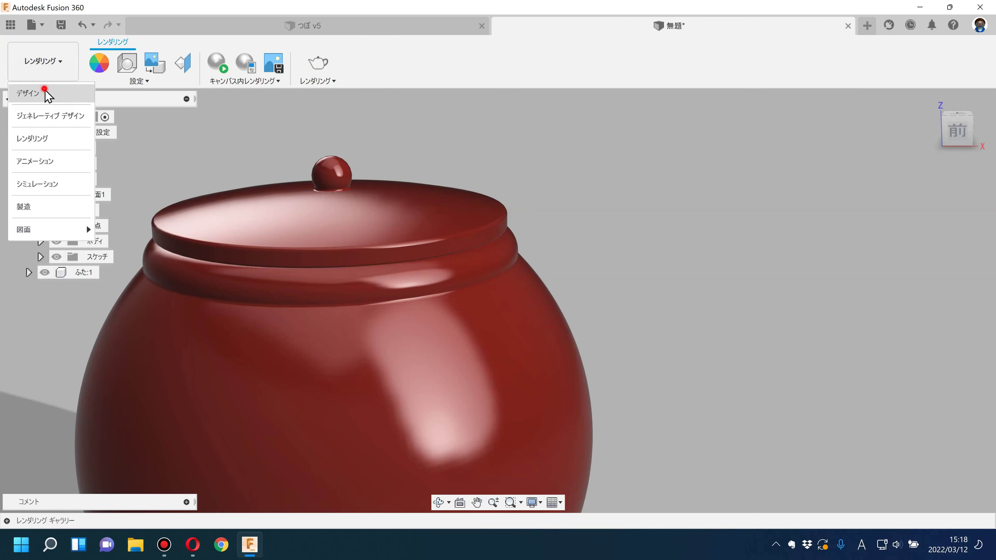
pyautogui.click(44, 94)
# Enlarge the lid's top-edge fillet to 3.038 mm and view it in Rendering
pyautogui.doubleClick(254, 511)
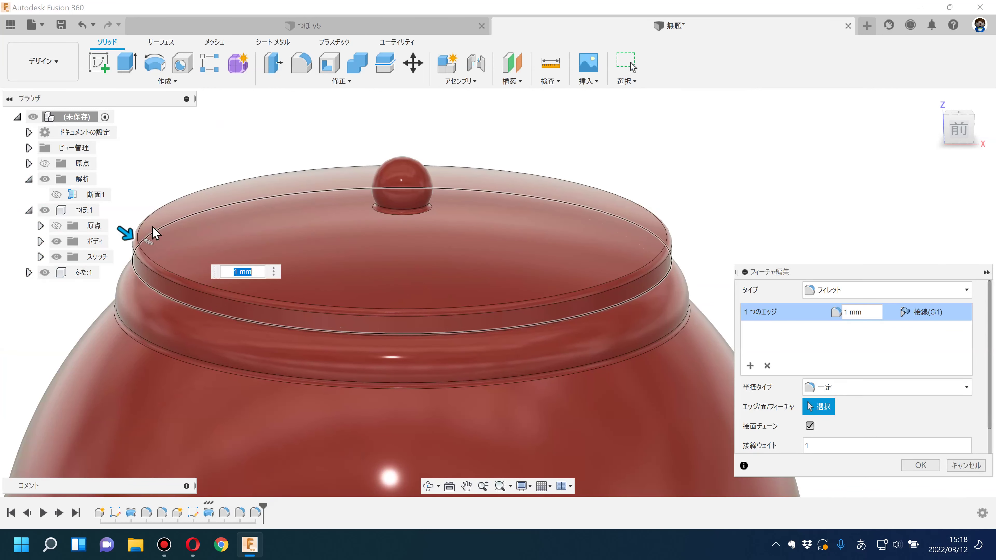
pyautogui.moveTo(133, 230); pyautogui.dragTo(141, 236)
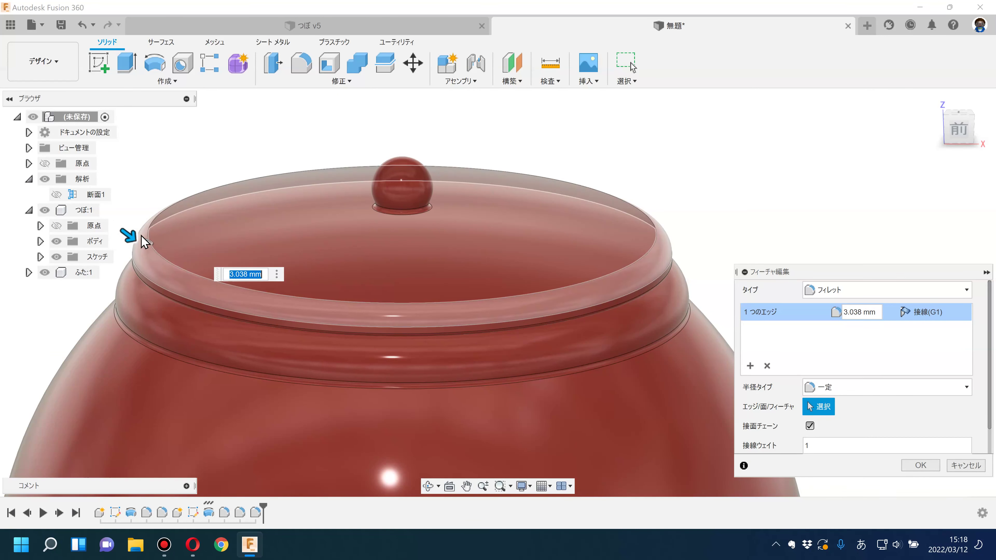
pyautogui.press('Return')
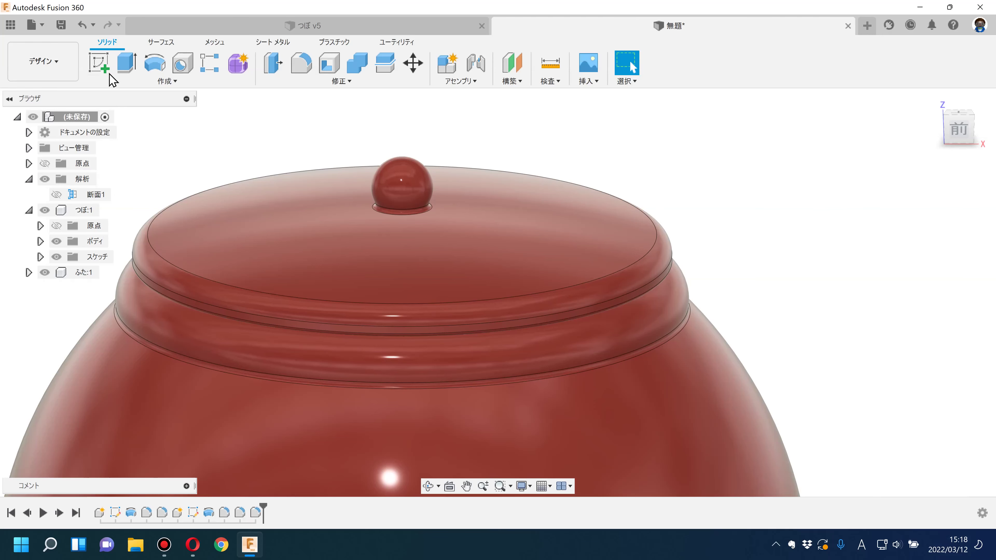
pyautogui.click(62, 61)
pyautogui.click(80, 140)
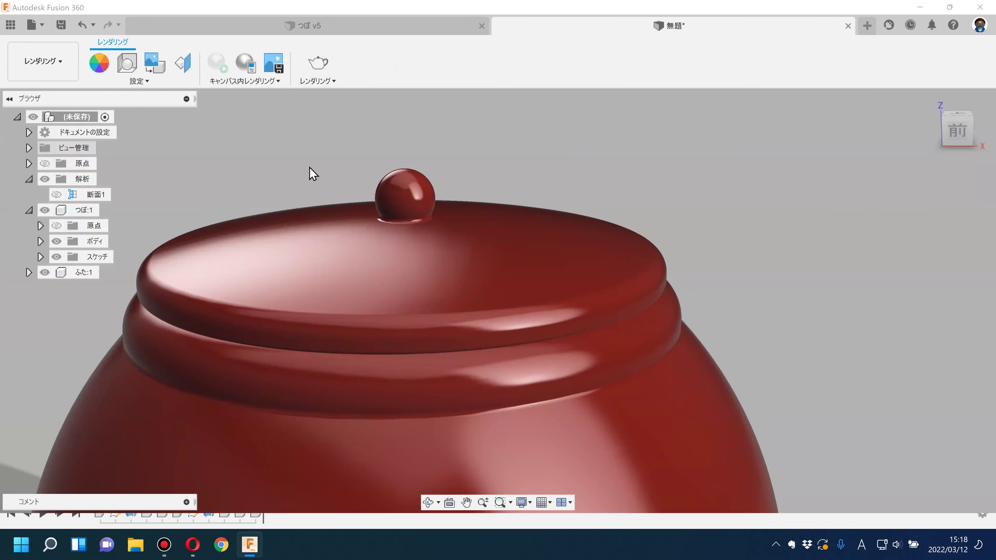
# Collapse the 解析 folder and the つぼ:1 component in the browser
pyautogui.scroll(-5, 560, 256)
pyautogui.scroll(-3, 587, 216)
pyautogui.scroll(-1, 596, 212)
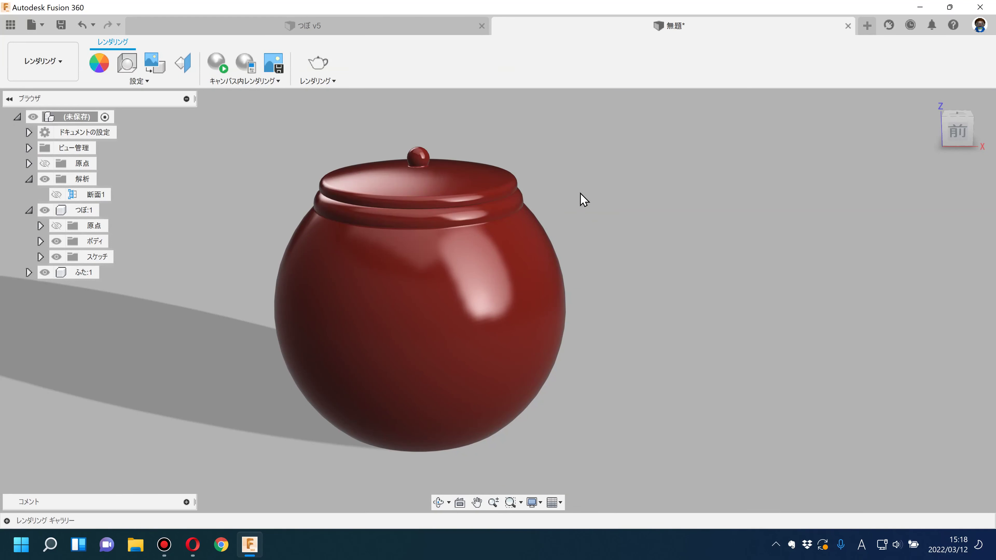
pyautogui.click(29, 210)
pyautogui.click(29, 179)
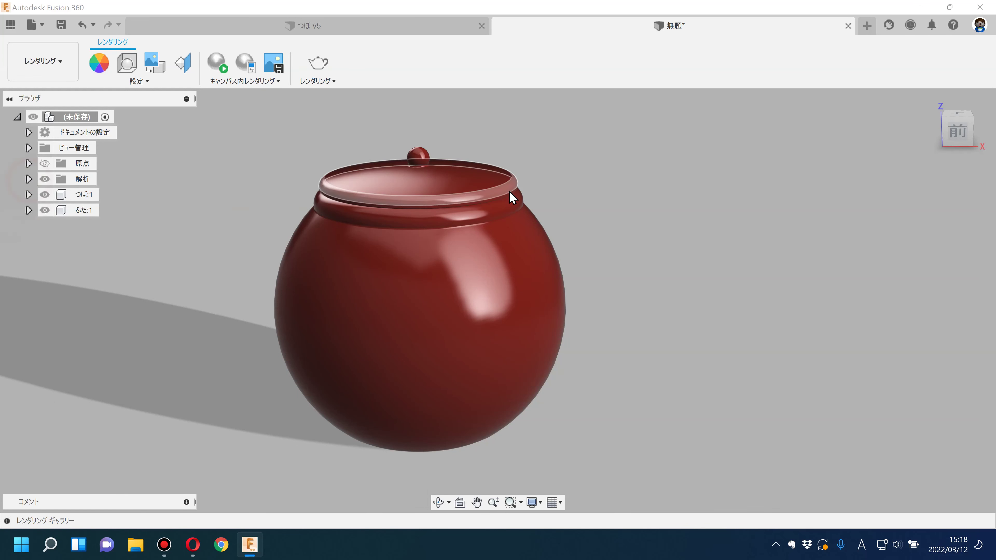
# Return to the Design workspace and view the pot from the front (前)
pyautogui.scroll(3, 514, 188)
pyautogui.scroll(-2, 528, 204)
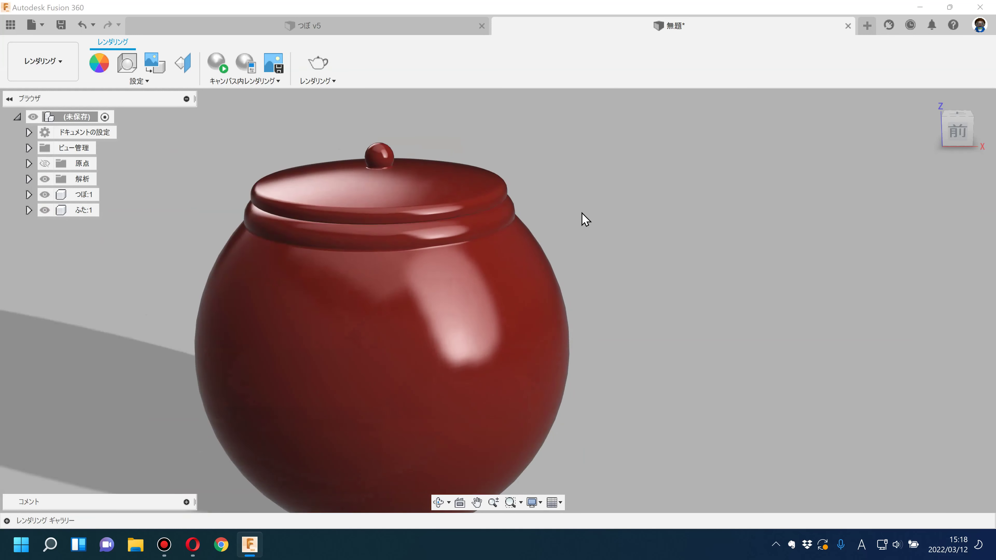
pyautogui.scroll(-3, 539, 228)
pyautogui.scroll(1, 560, 190)
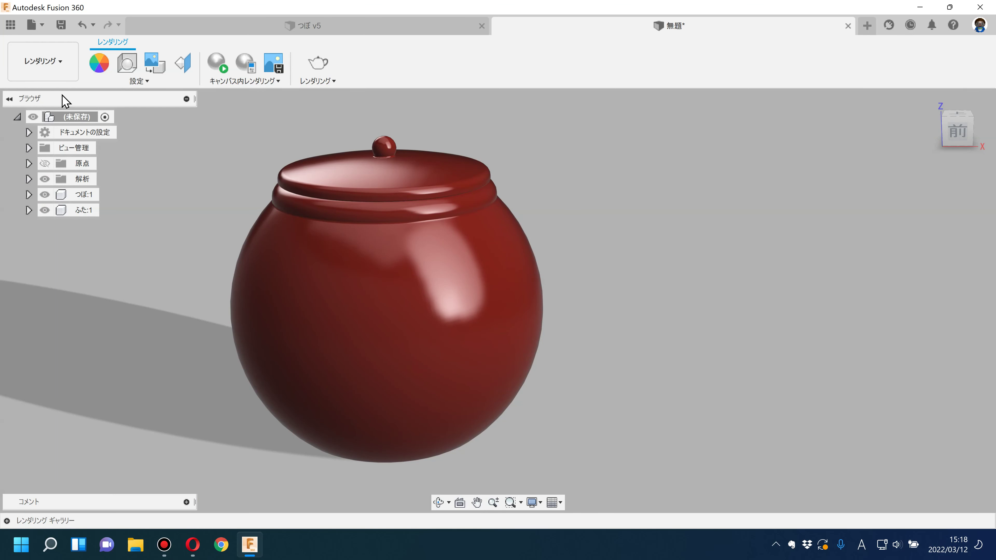
pyautogui.click(52, 70)
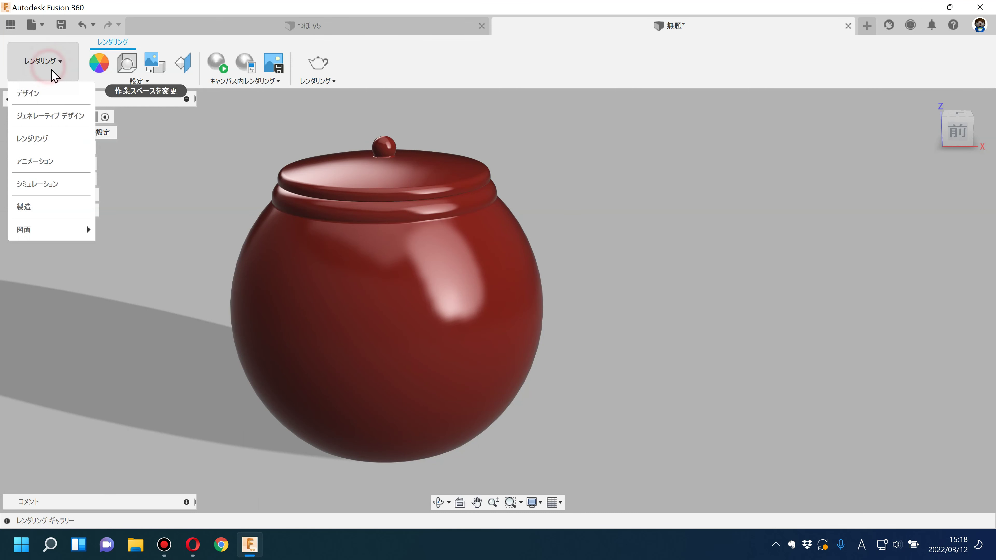
pyautogui.click(51, 97)
pyautogui.click(962, 132)
# Expand 解析 and turn on the 断面1 section cut through the pot
pyautogui.scroll(3, 485, 182)
pyautogui.scroll(2, 595, 185)
pyautogui.scroll(2, 611, 196)
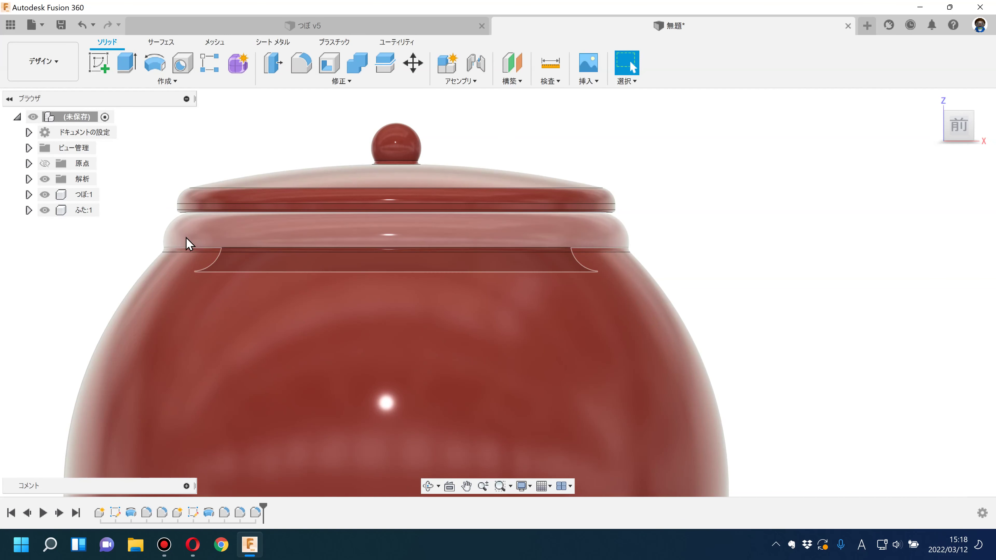
pyautogui.scroll(-2, 190, 240)
pyautogui.click(29, 179)
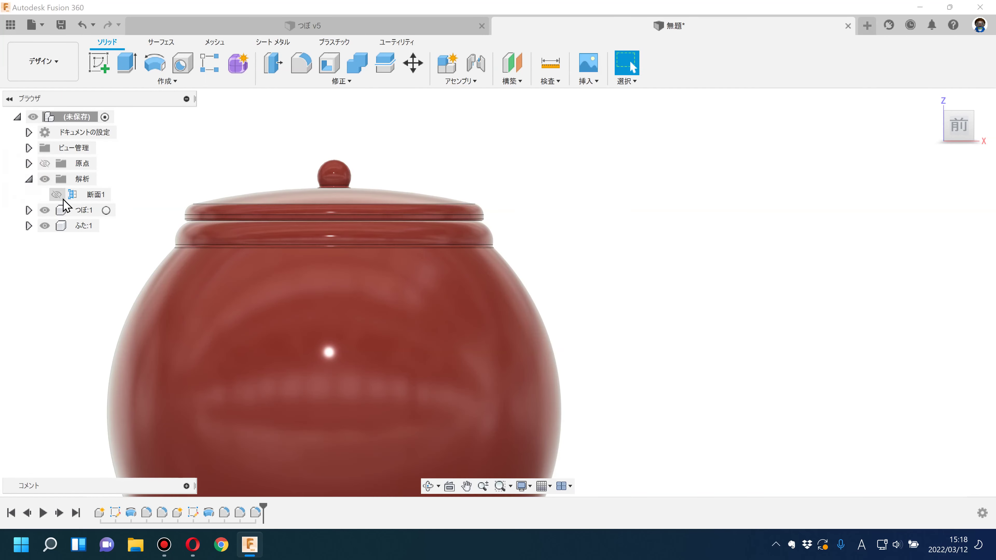
pyautogui.click(59, 195)
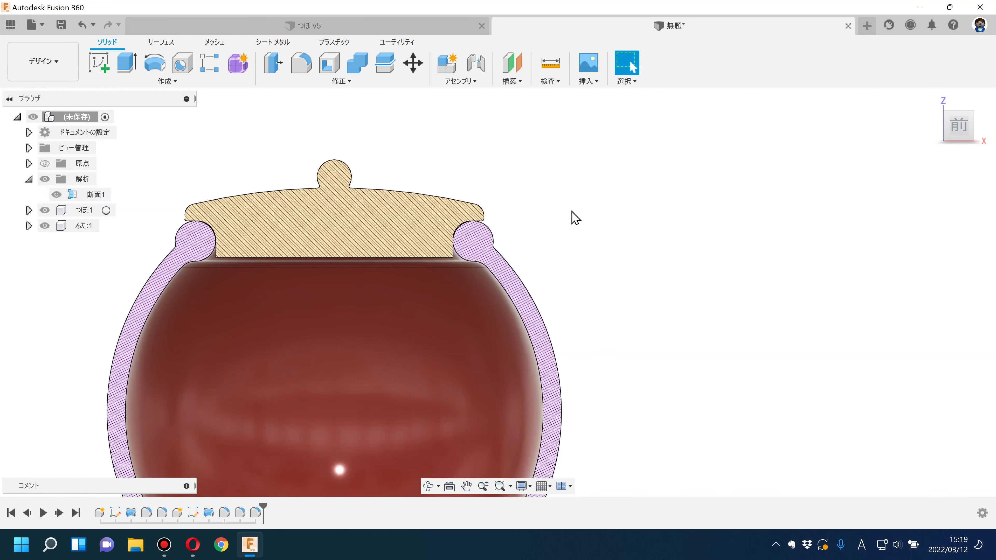
# Lift the lid off the sectioned pot to test it, then restore its original position
pyautogui.scroll(-3, 575, 217)
pyautogui.moveTo(574, 218); pyautogui.dragTo(555, 218, button='middle')
pyautogui.moveTo(404, 212); pyautogui.dragTo(407, 140)
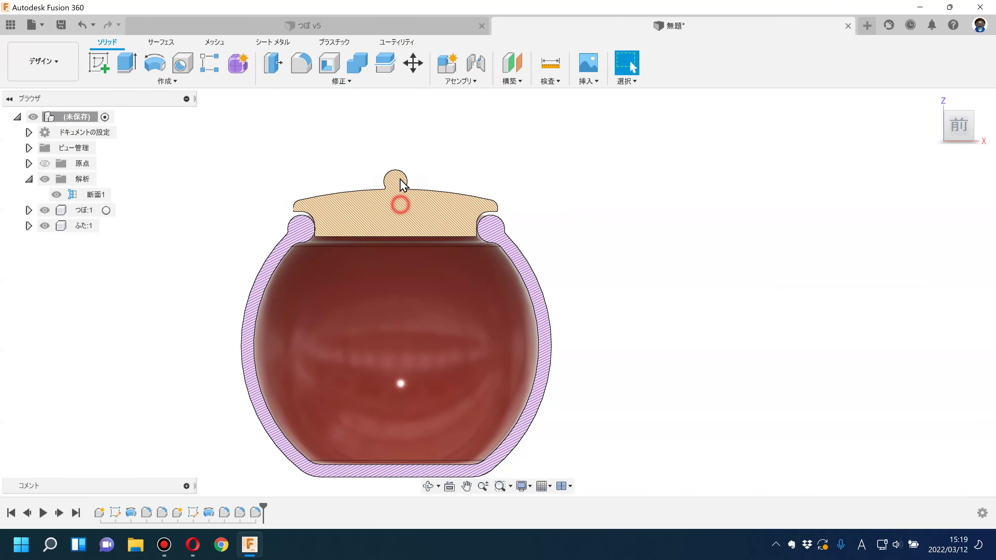
pyautogui.keyDown('shift'); pyautogui.moveTo(580, 212); pyautogui.dragTo(585, 233, button='middle'); pyautogui.keyUp('shift')
pyautogui.moveTo(585, 232); pyautogui.dragTo(624, 322)
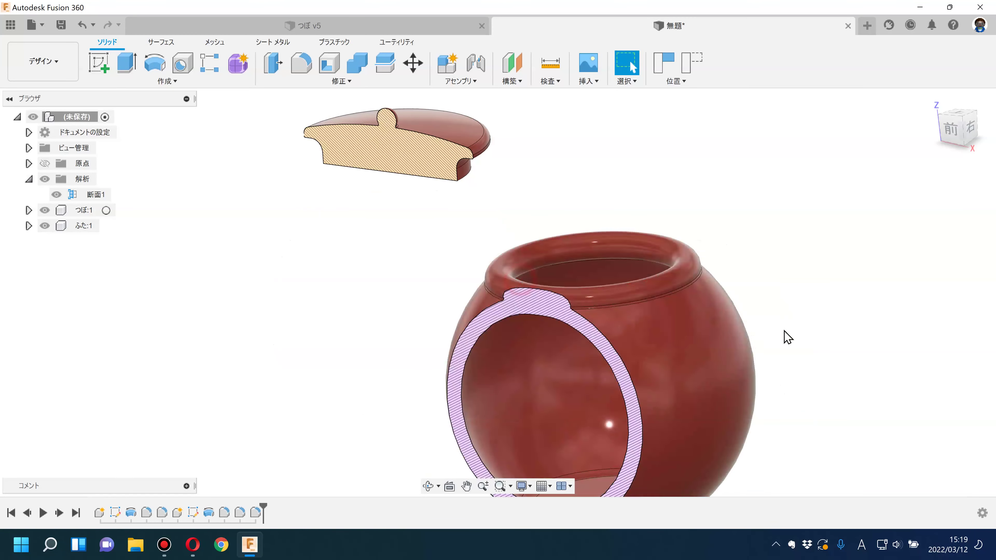
pyautogui.click(679, 82)
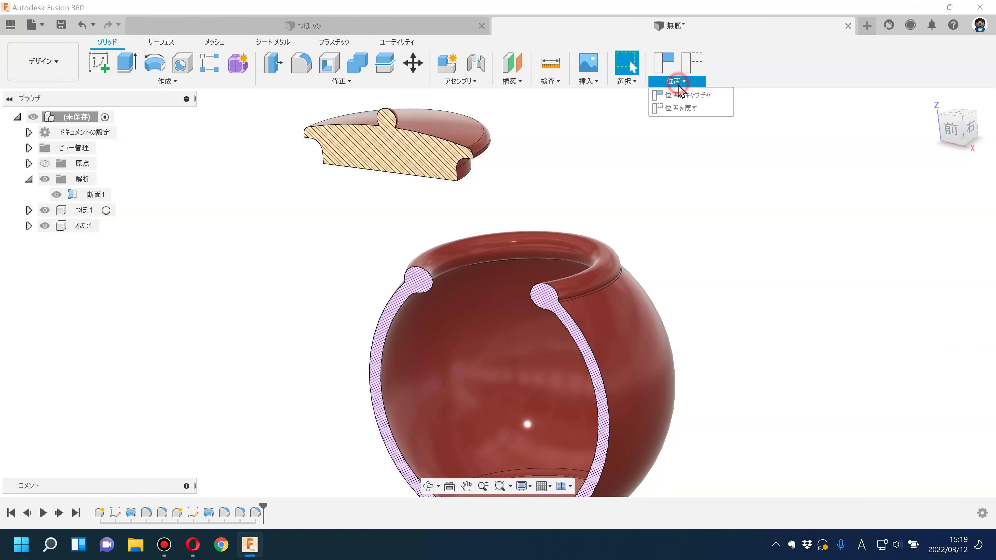
pyautogui.click(679, 109)
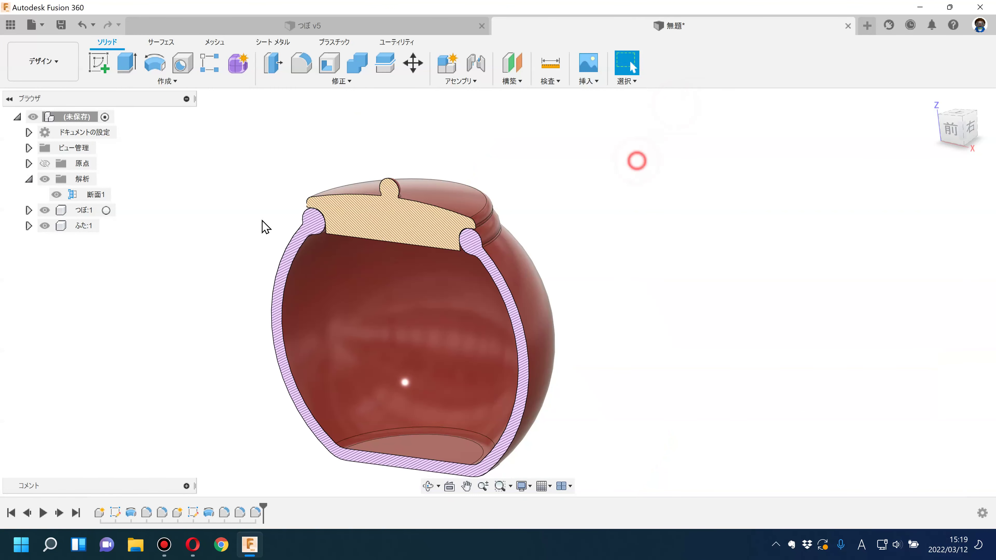
pyautogui.rightClick(86, 216)
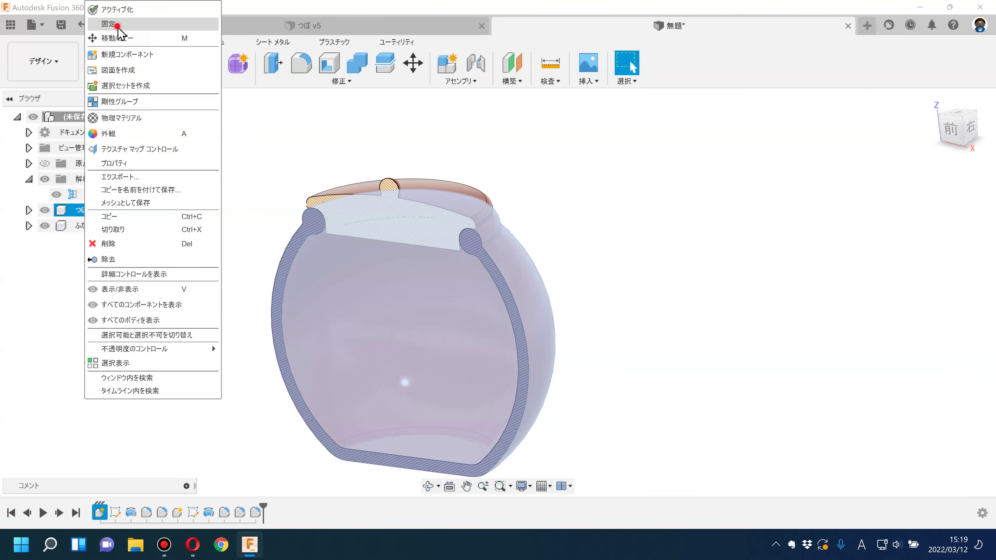
# Ground (固定) the pot component, test-drag the lid, and restore its position
pyautogui.click(108, 24)
pyautogui.click(184, 188)
pyautogui.moveTo(571, 181)
pyautogui.keyDown('shift'); pyautogui.mouseDown(button='middle')
pyautogui.moveTo(541, 222)
pyautogui.moveTo(507, 215)
pyautogui.mouseUp(button='middle'); pyautogui.keyUp('shift')
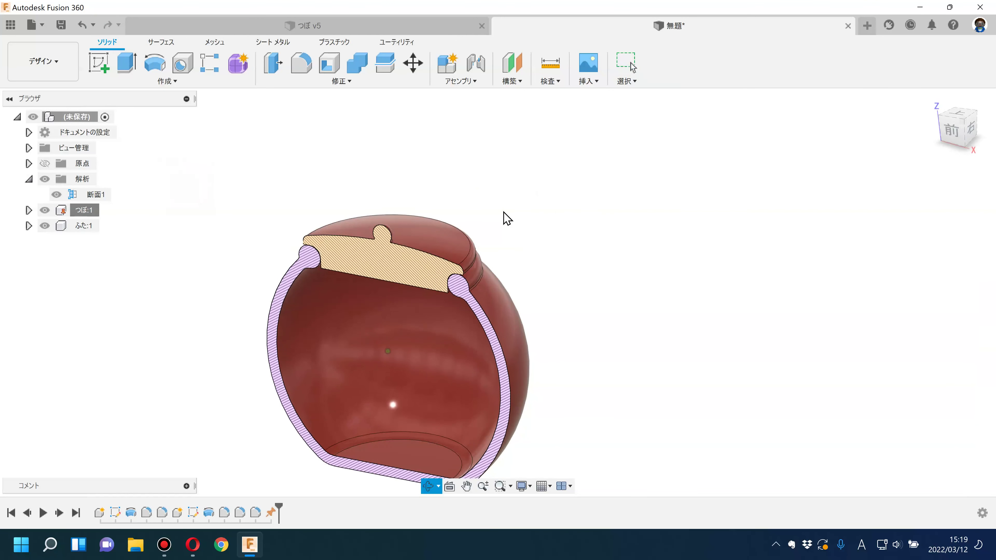
pyautogui.click(29, 179)
pyautogui.moveTo(377, 241); pyautogui.dragTo(694, 92)
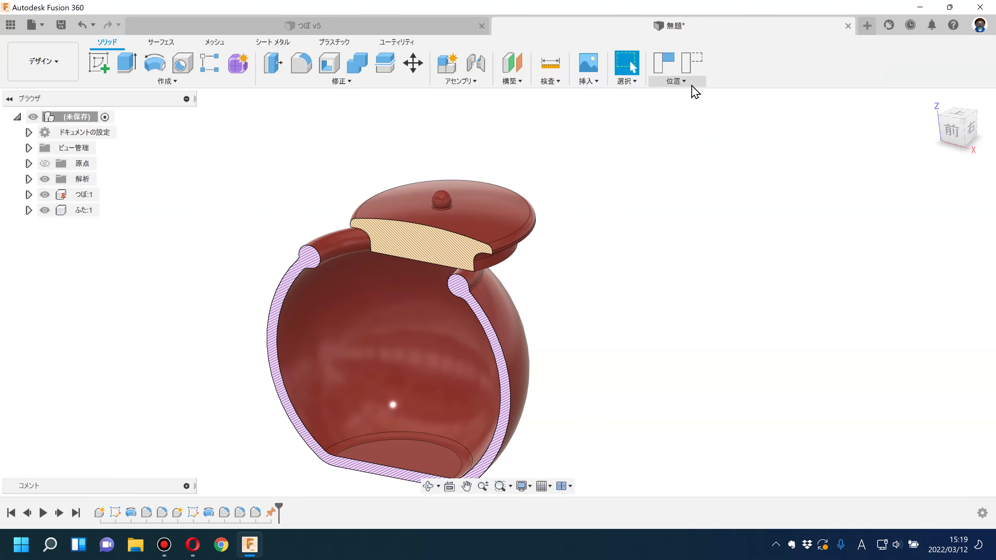
pyautogui.click(692, 87)
pyautogui.click(681, 106)
pyautogui.click(664, 161)
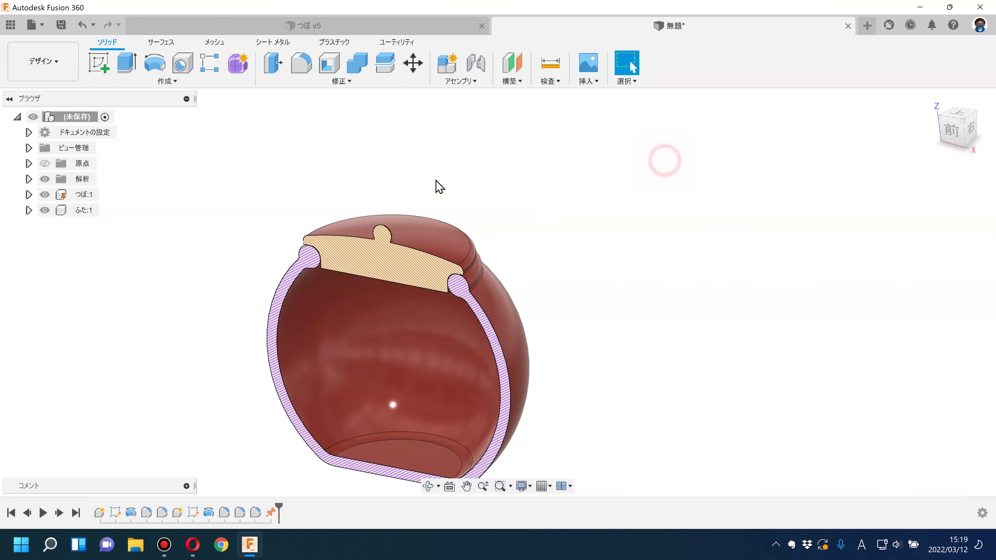
# Hide the 断面1 section cut to show the closed pot
pyautogui.click(29, 180)
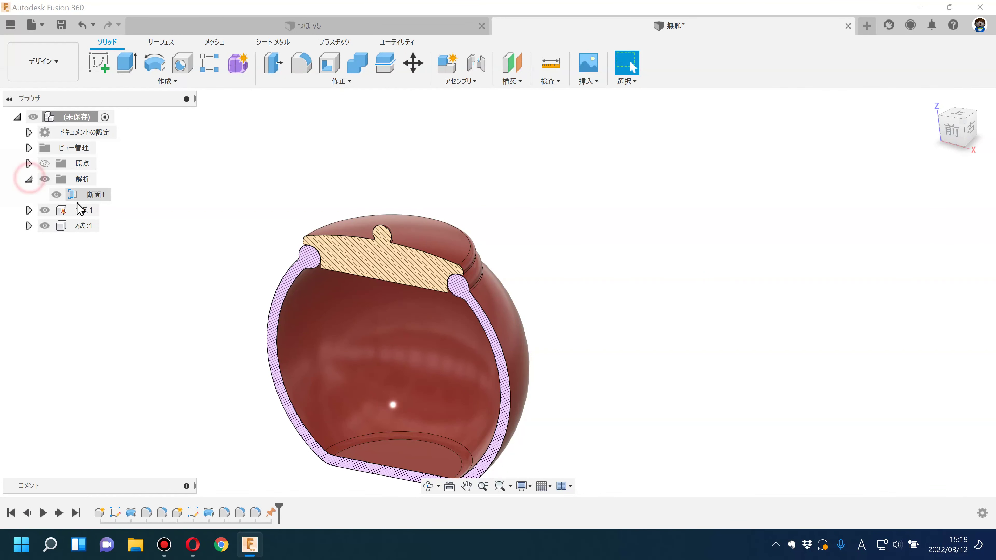
pyautogui.click(56, 195)
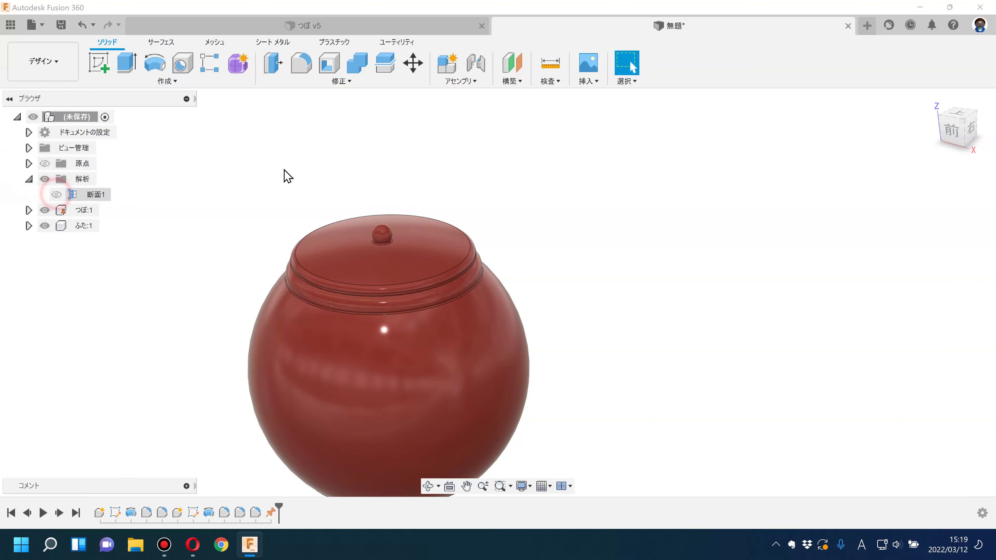
pyautogui.click(465, 83)
pyautogui.click(227, 182)
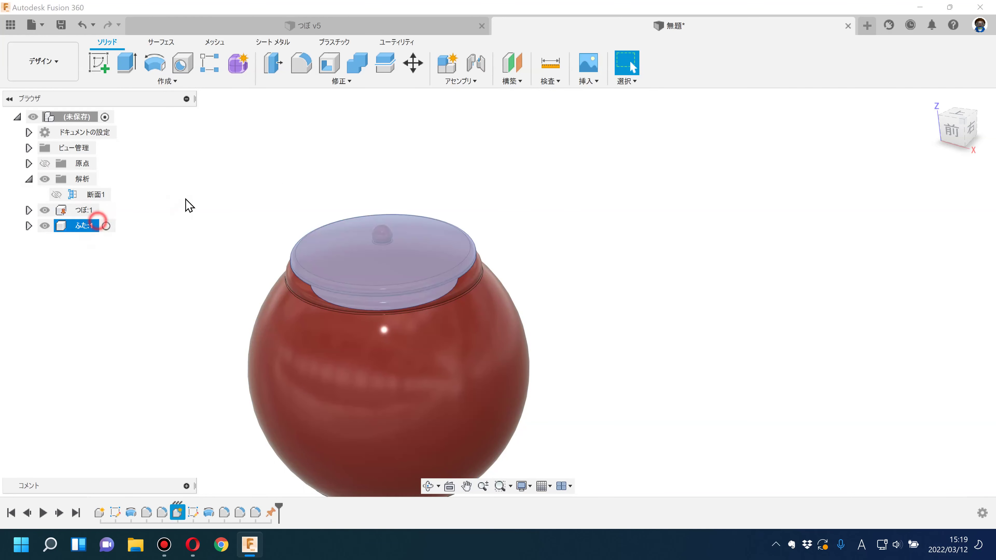
pyautogui.click(480, 84)
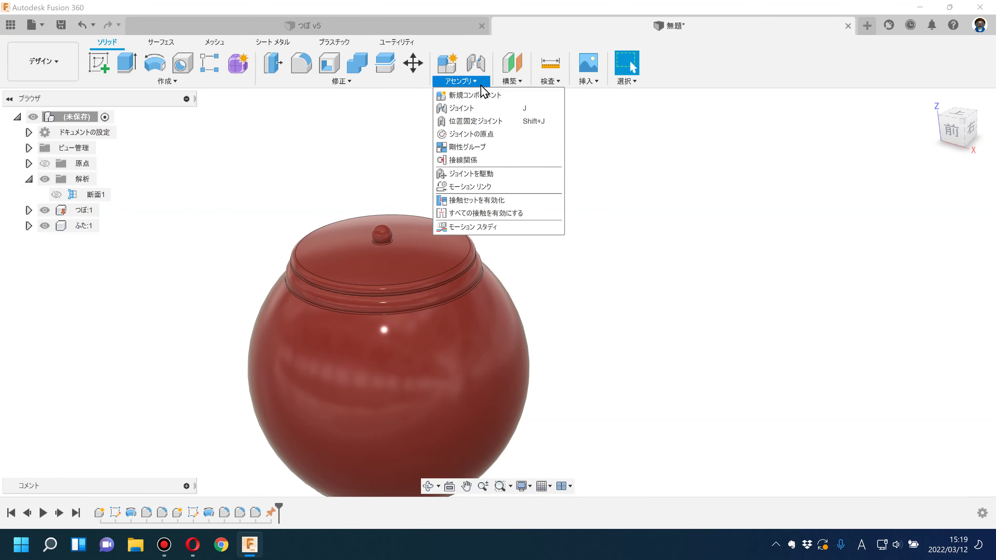
# Start a joint with the lid as first component and set its type to Cylindrical
pyautogui.click(486, 123)
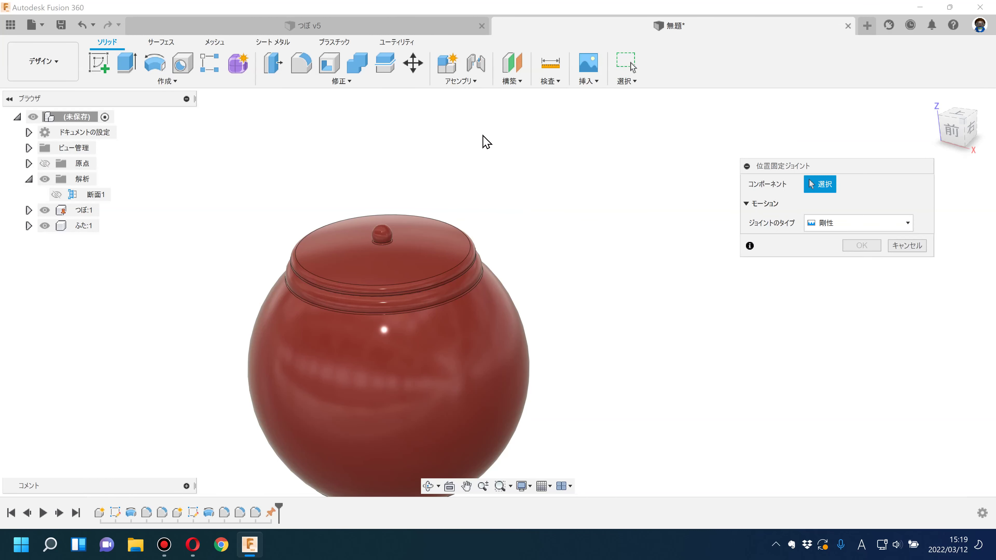
pyautogui.moveTo(509, 164); pyautogui.dragTo(508, 149, button='middle')
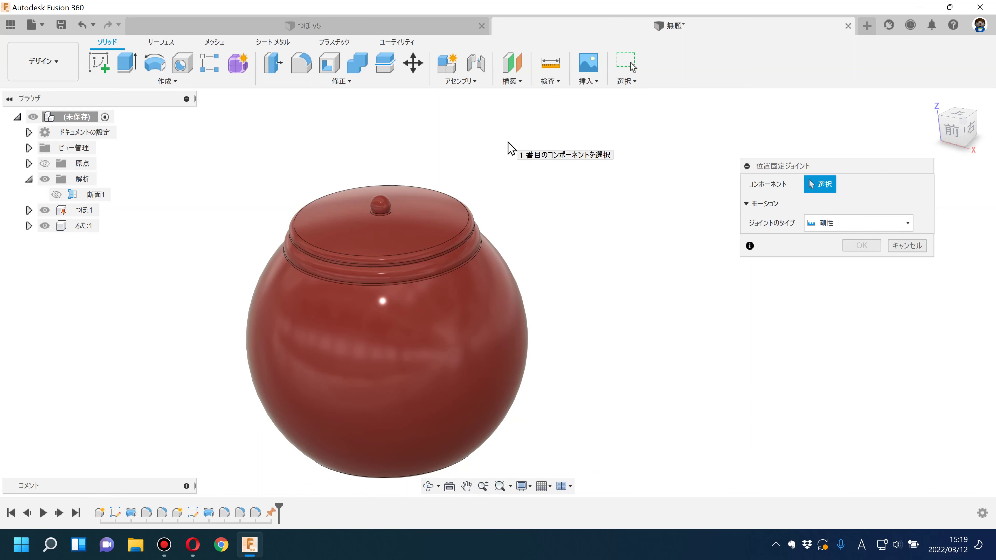
pyautogui.click(375, 211)
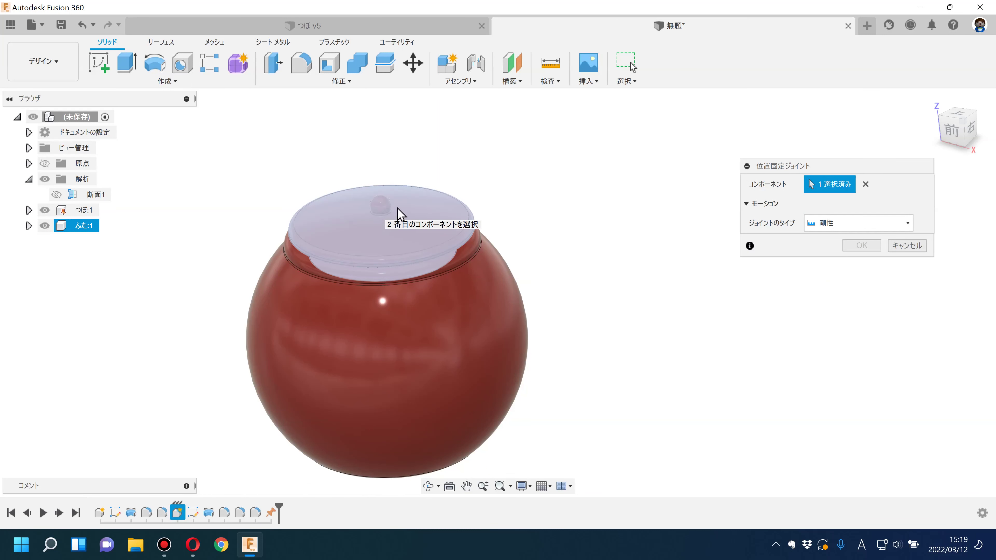
pyautogui.click(821, 223)
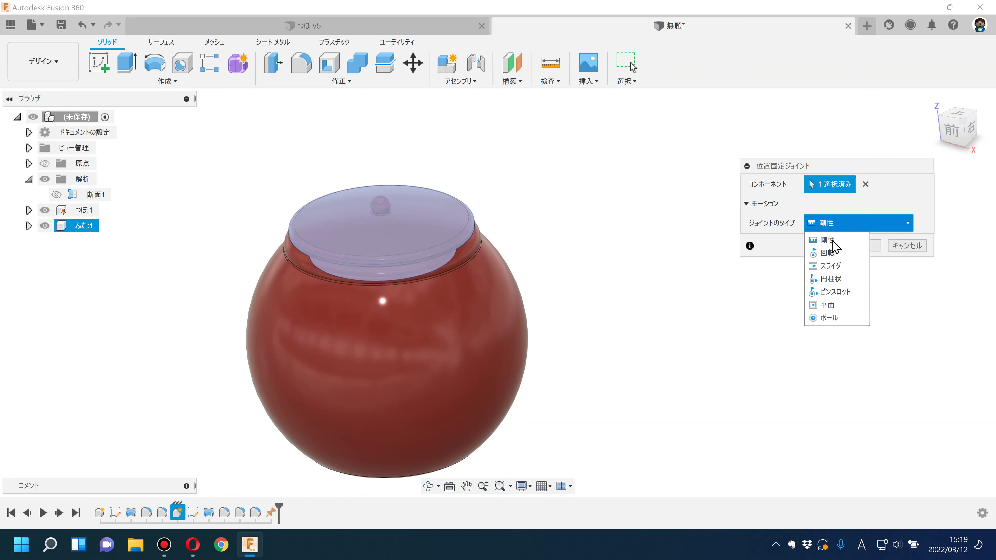
pyautogui.click(835, 280)
pyautogui.scroll(3, 522, 222)
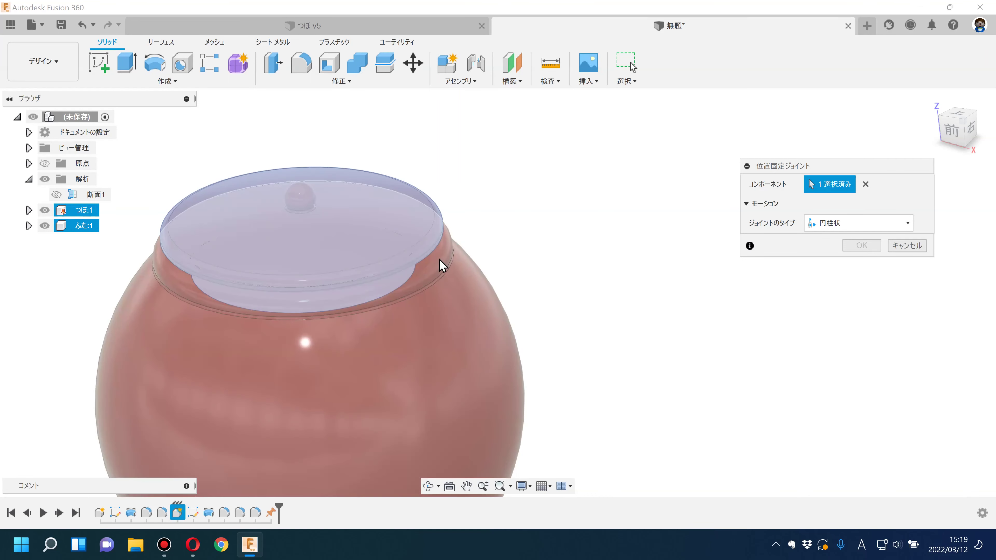
# Pick the pot, place the joint origin on its rim along Z, and create the joint
pyautogui.click(439, 259)
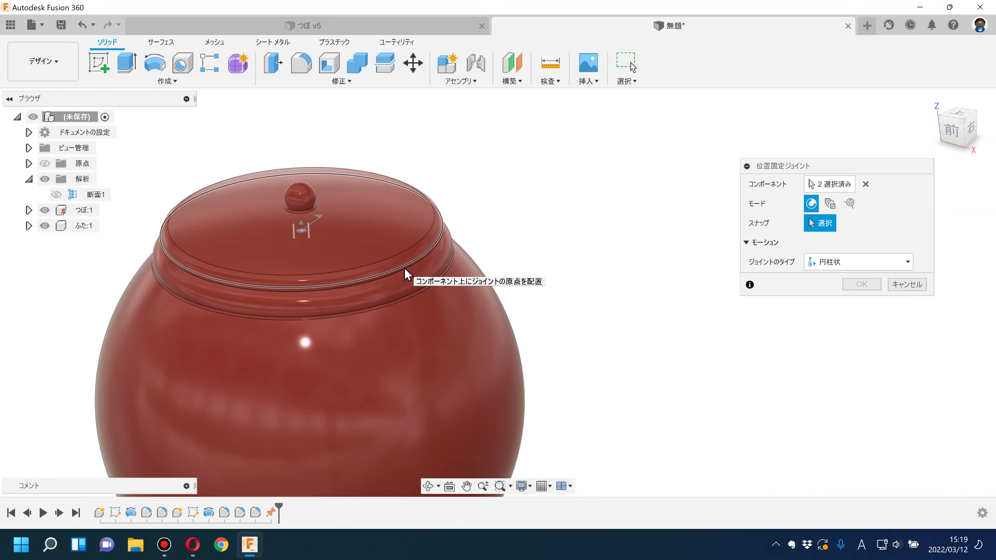
pyautogui.scroll(2, 403, 271)
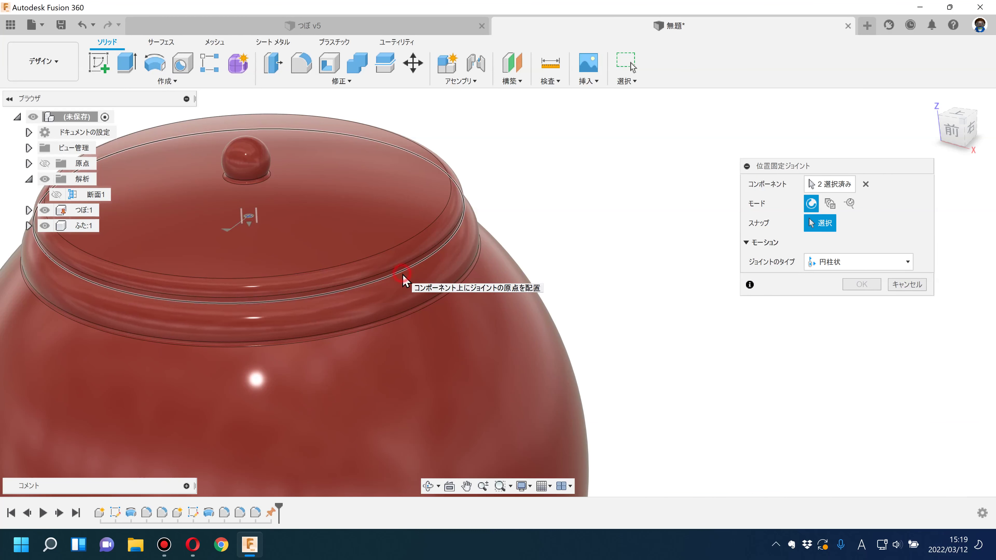
pyautogui.click(402, 274)
pyautogui.scroll(-3, 419, 257)
pyautogui.scroll(-3, 488, 238)
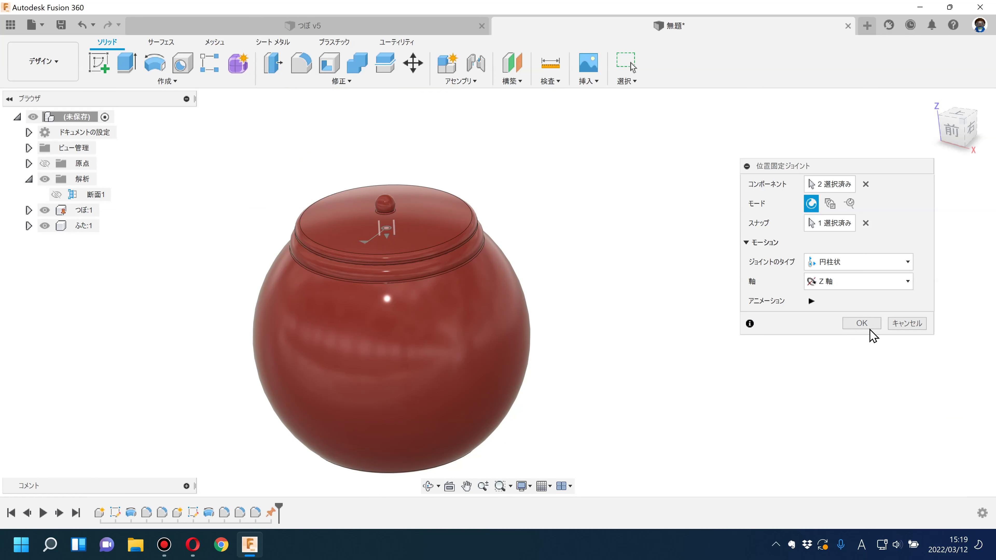
pyautogui.click(861, 324)
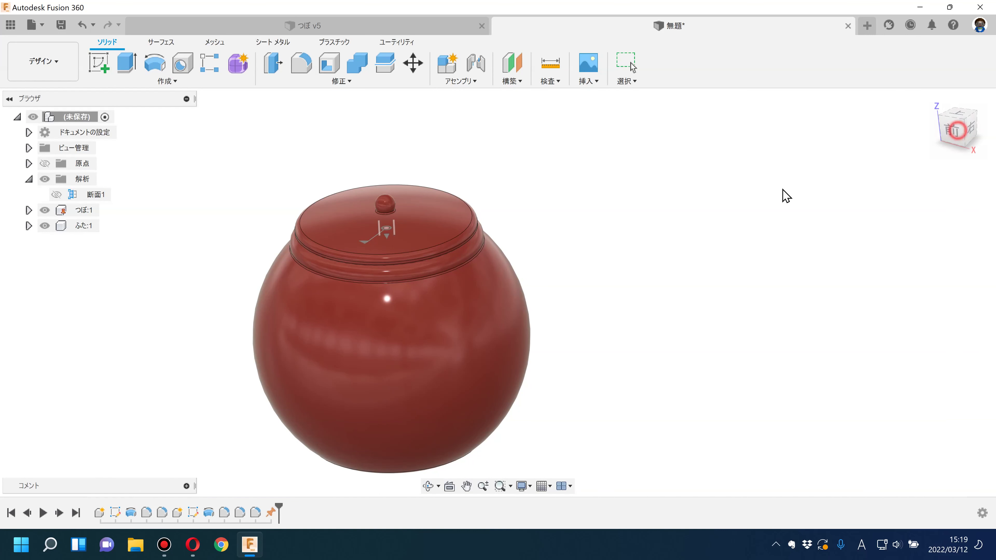
pyautogui.click(953, 143)
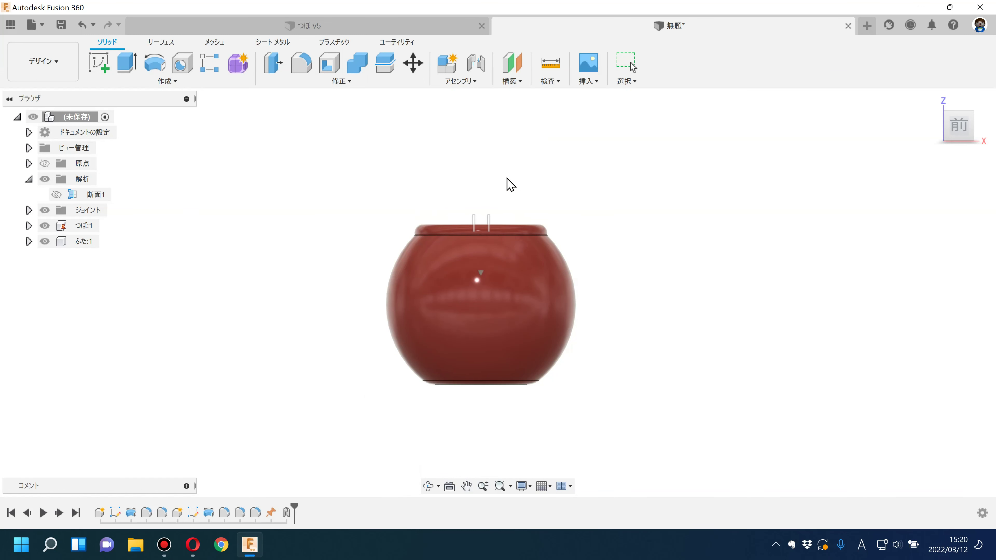
# Revert the lid to its saved position and show Section1's hatched cross-section
pyautogui.click(678, 87)
pyautogui.click(681, 106)
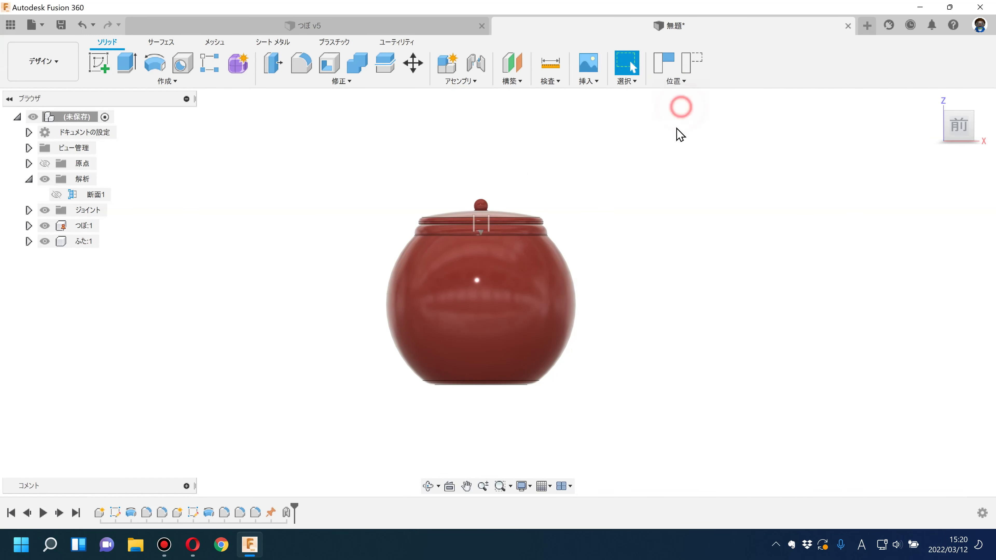
pyautogui.click(59, 195)
pyautogui.scroll(3, 485, 199)
# Slide the lid up and down along its cylindrical joint to check the fit
pyautogui.moveTo(471, 193); pyautogui.dragTo(478, 127)
pyautogui.scroll(2, 572, 220)
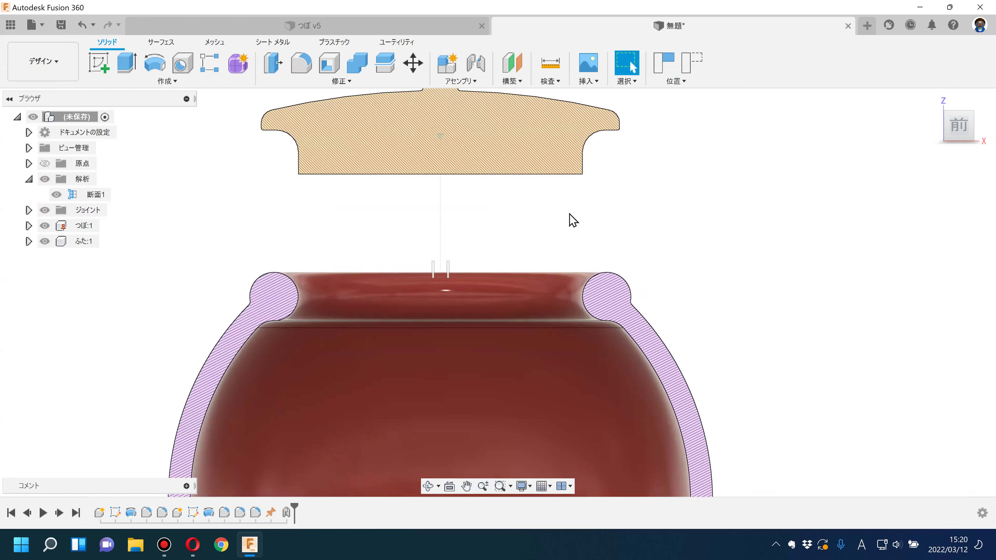
pyautogui.scroll(2, 527, 233)
pyautogui.scroll(2, 475, 176)
pyautogui.moveTo(476, 176); pyautogui.dragTo(474, 338)
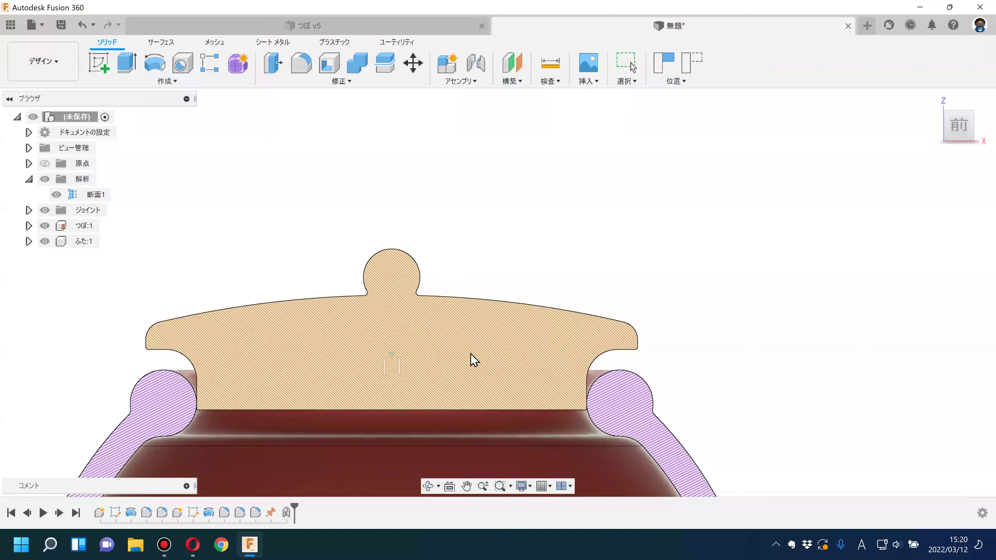
pyautogui.moveTo(474, 338)
pyautogui.mouseDown()
pyautogui.moveTo(474, 379)
pyautogui.moveTo(509, 270)
pyautogui.mouseUp()
pyautogui.keyDown('shift'); pyautogui.moveTo(669, 231); pyautogui.dragTo(629, 257, button='middle'); pyautogui.keyUp('shift')
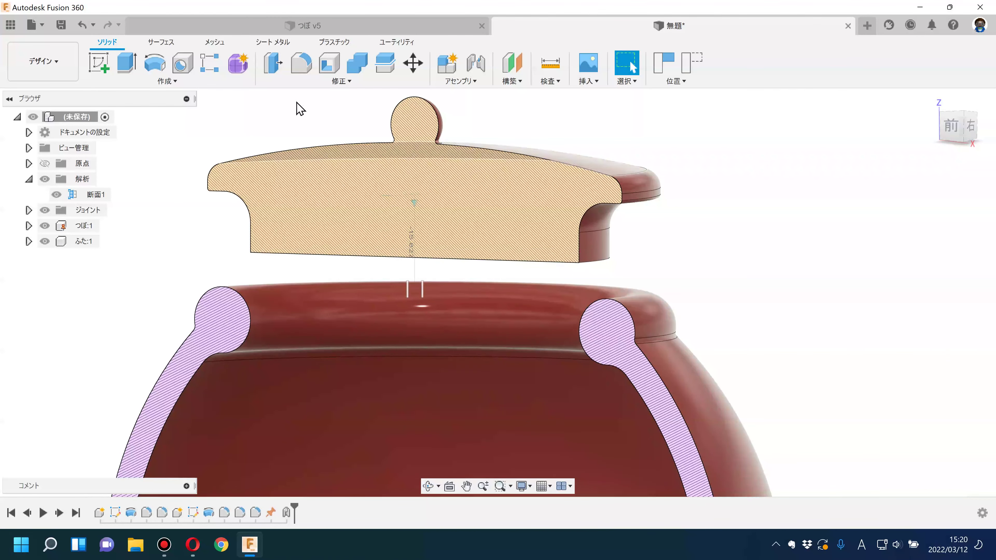
# Fillet the lid plug's lower outer edge at 2 mm, then lower the lid in Front view
pyautogui.click(298, 70)
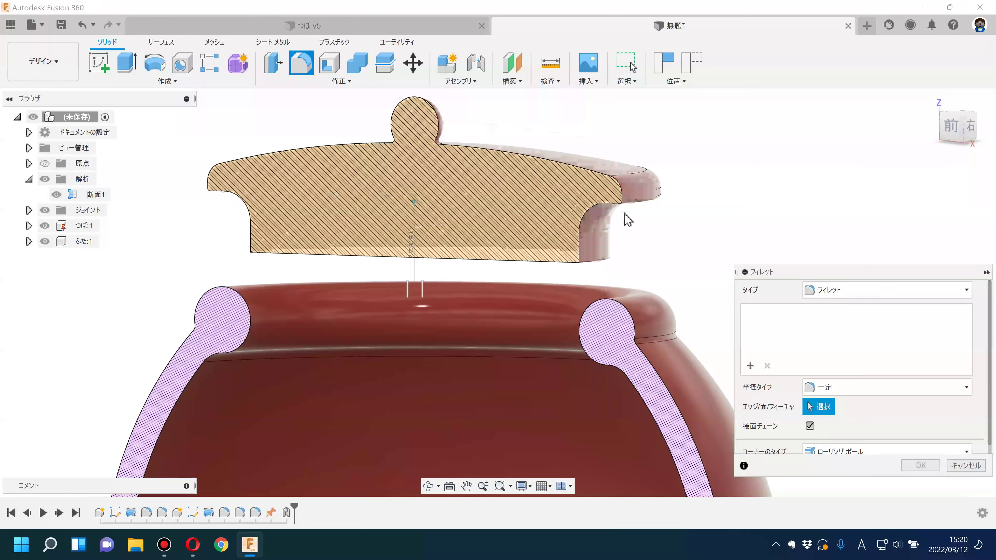
pyautogui.scroll(3, 625, 216)
pyautogui.click(604, 281)
pyautogui.write('2')
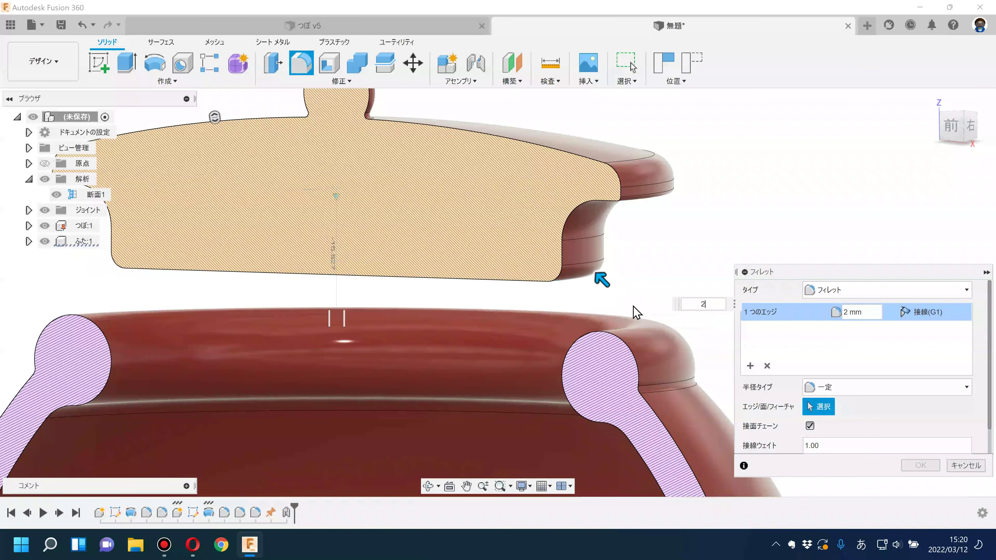
pyautogui.press('Return')
pyautogui.moveTo(956, 126)
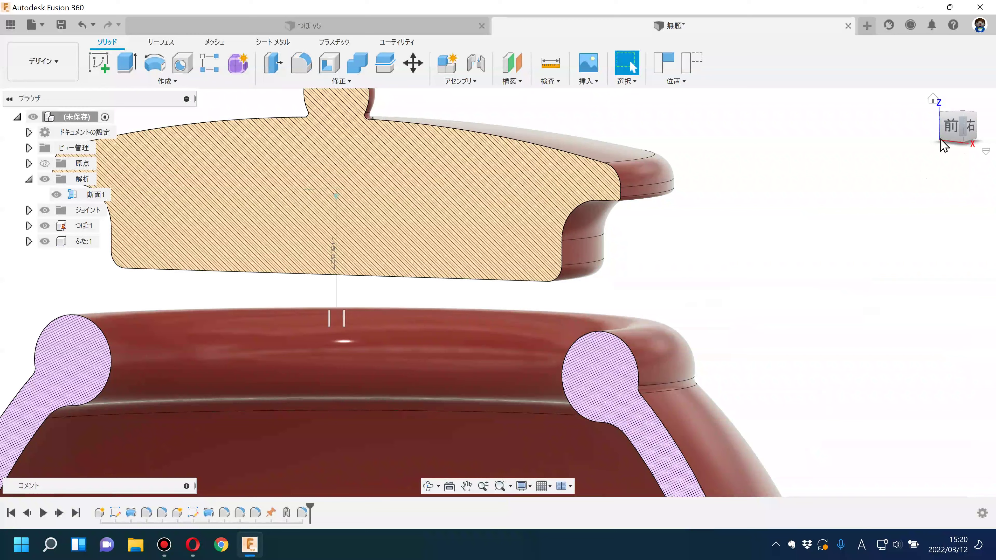
pyautogui.click(951, 131)
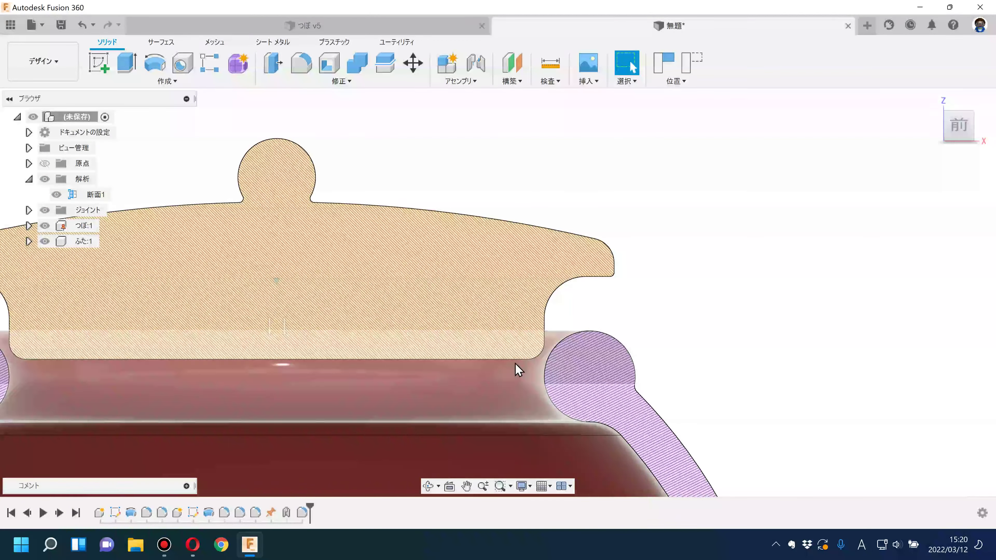
pyautogui.moveTo(429, 274); pyautogui.dragTo(439, 369)
# Enable contact sets for all components and lower the lid until it rests on the jar's opening
pyautogui.click(695, 248)
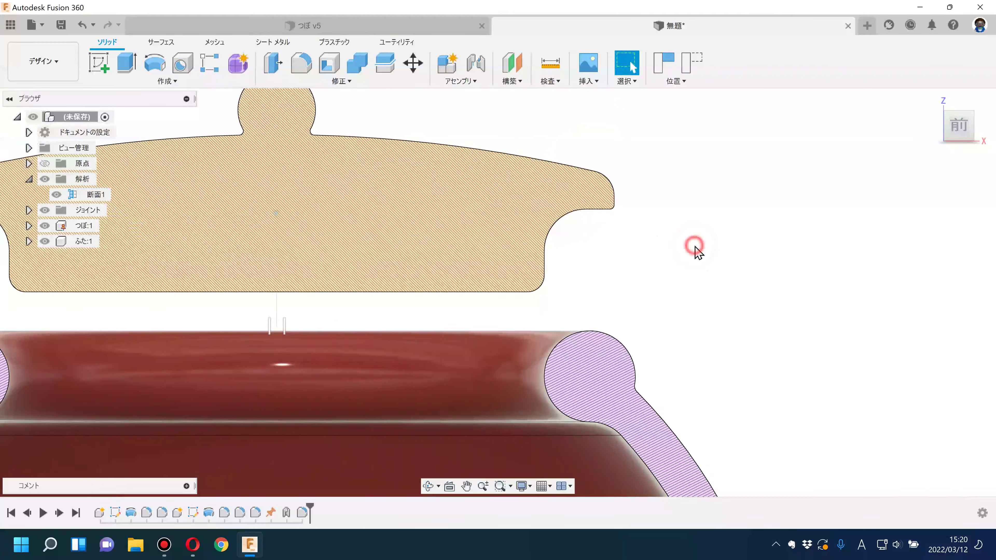
pyautogui.click(461, 82)
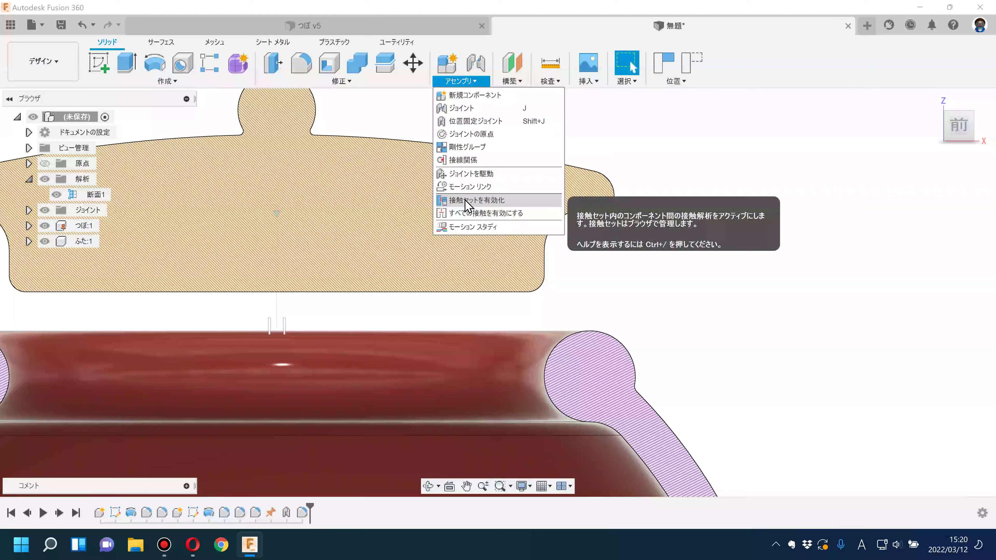
pyautogui.click(482, 213)
pyautogui.scroll(-5, 674, 285)
pyautogui.moveTo(485, 203)
pyautogui.mouseDown()
pyautogui.moveTo(474, 274)
pyautogui.moveTo(453, 310)
pyautogui.mouseUp()
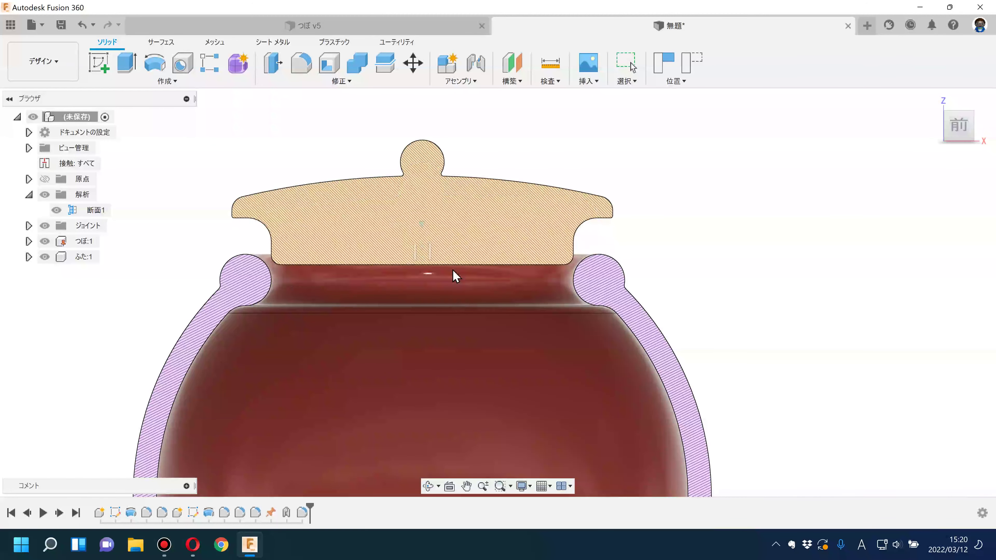
# Revert the lid's position and hide Section1 and the Cylindrical1 joint symbol
pyautogui.click(676, 81)
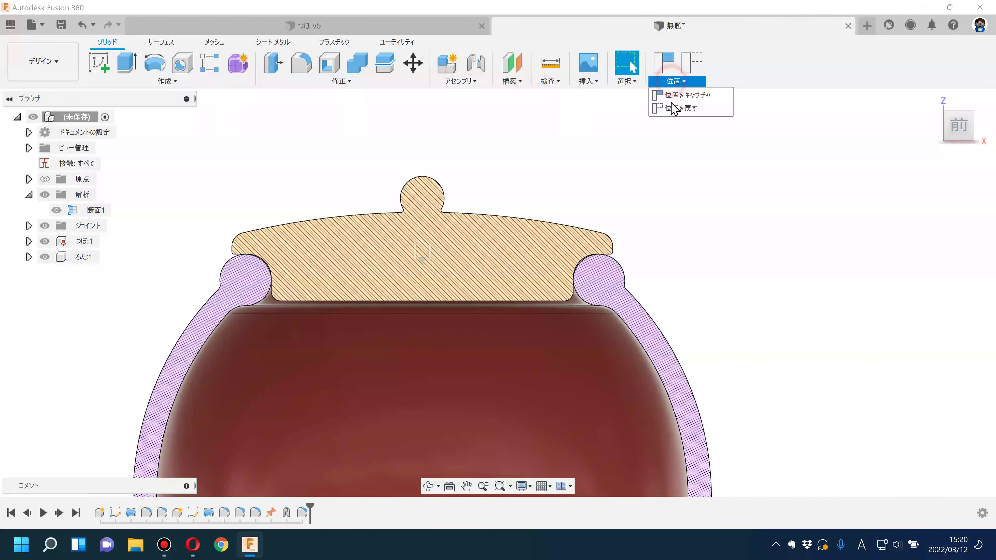
pyautogui.click(673, 108)
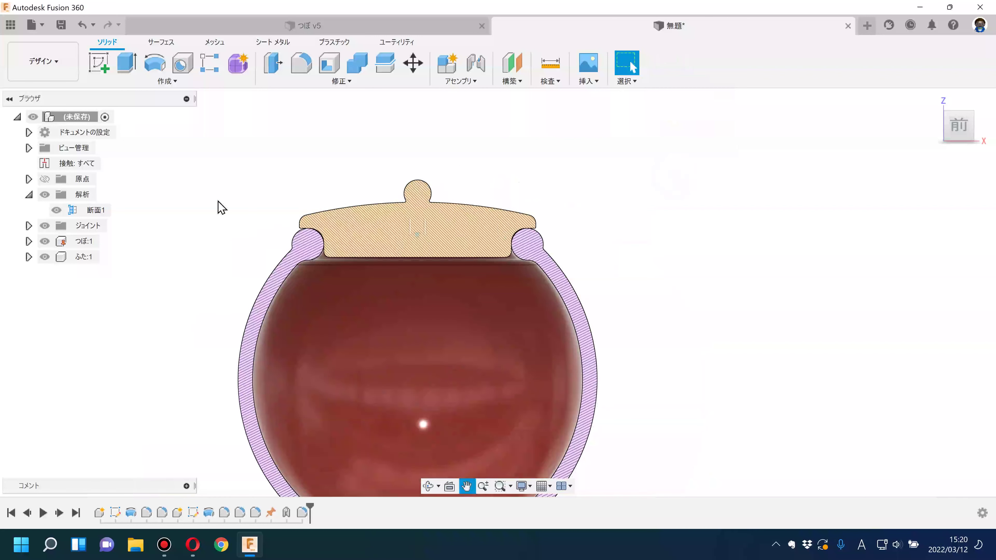
pyautogui.click(56, 210)
pyautogui.click(168, 200)
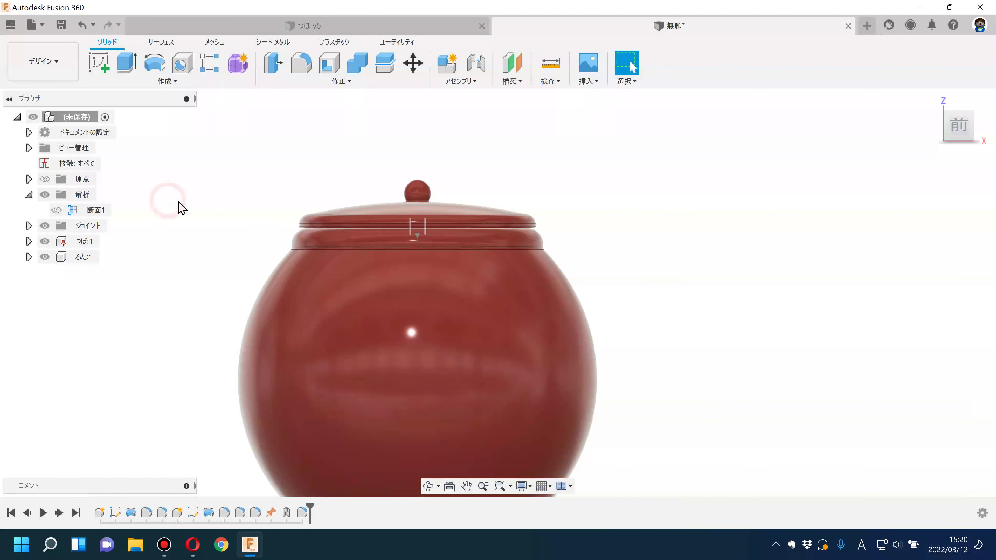
pyautogui.click(29, 227)
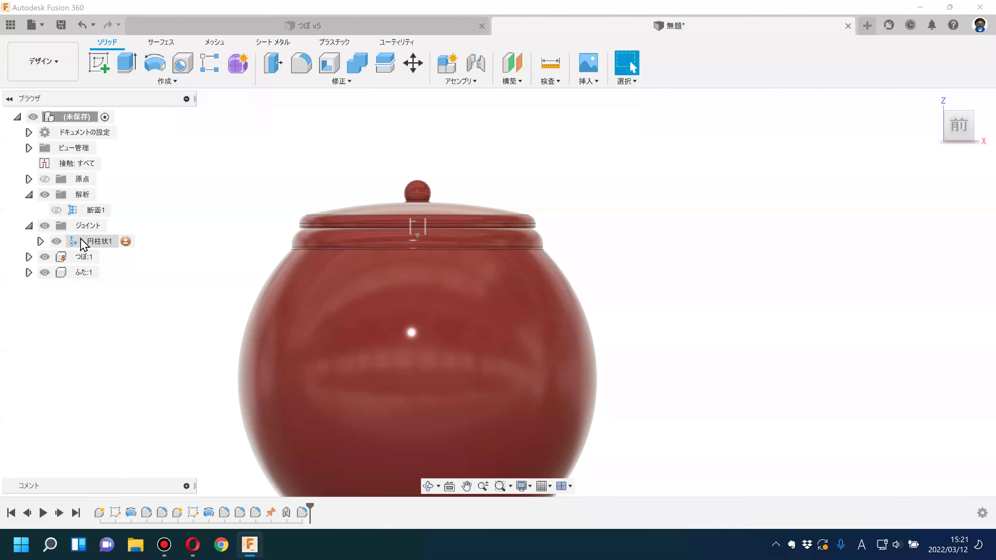
pyautogui.click(57, 241)
# Unground the jar component through its right-click options in the browser
pyautogui.scroll(-2, 231, 237)
pyautogui.keyDown('shift'); pyautogui.moveTo(229, 251); pyautogui.dragTo(231, 275, button='middle'); pyautogui.keyUp('shift')
pyautogui.click(87, 259)
pyautogui.click(177, 267)
pyautogui.click(76, 260)
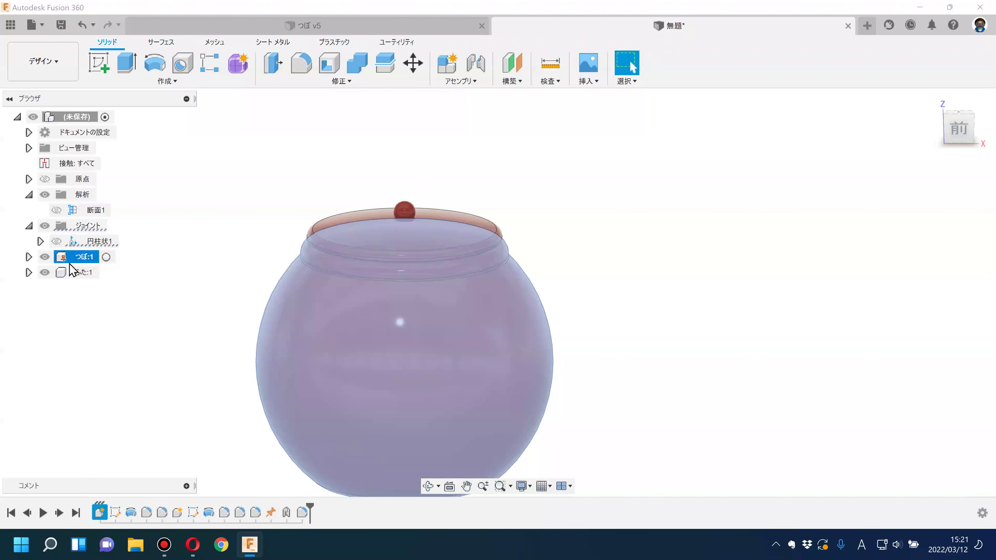
pyautogui.rightClick(85, 264)
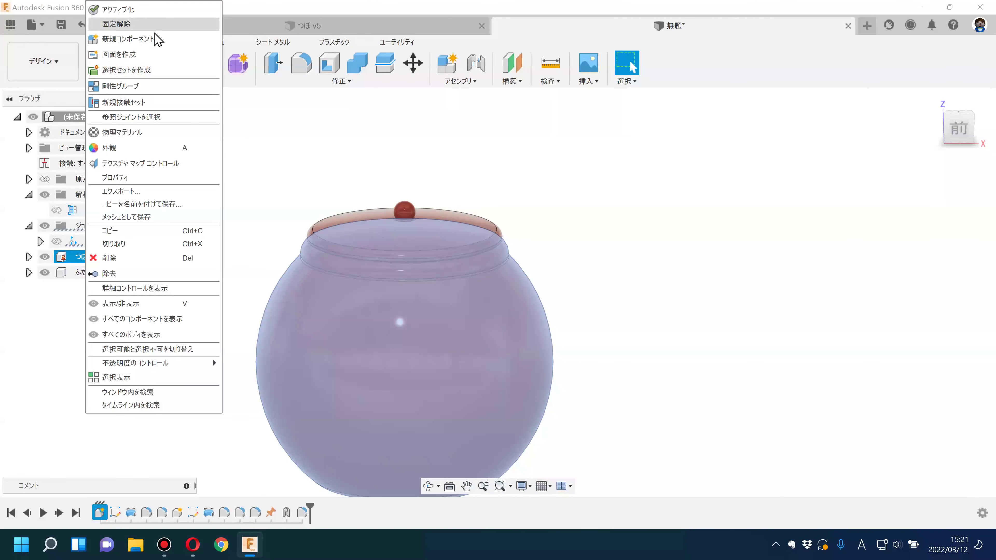
pyautogui.click(267, 170)
pyautogui.click(158, 285)
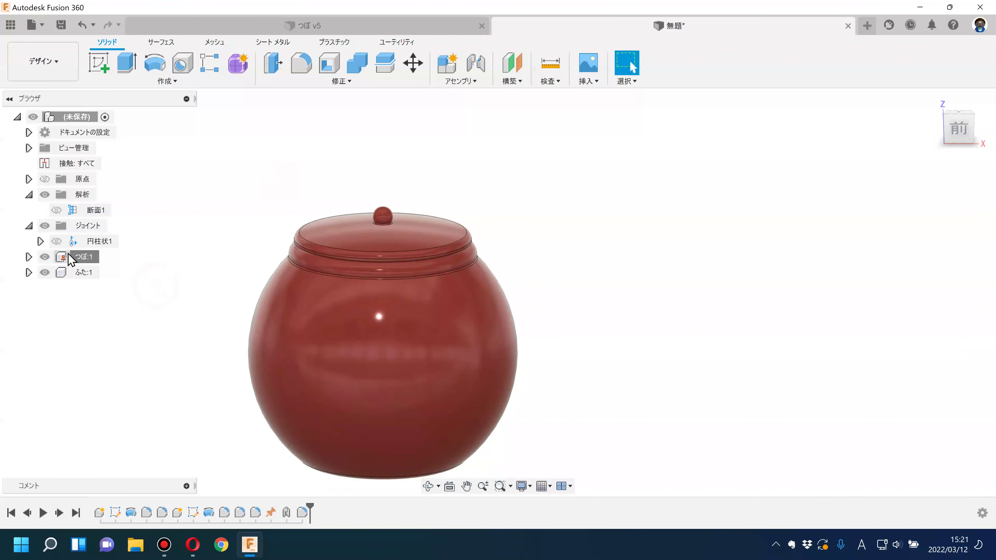
# Collapse the joints and analysis folders and lift the lid clear above the red pot
pyautogui.click(29, 226)
pyautogui.click(29, 194)
pyautogui.moveTo(328, 261); pyautogui.dragTo(369, 158)
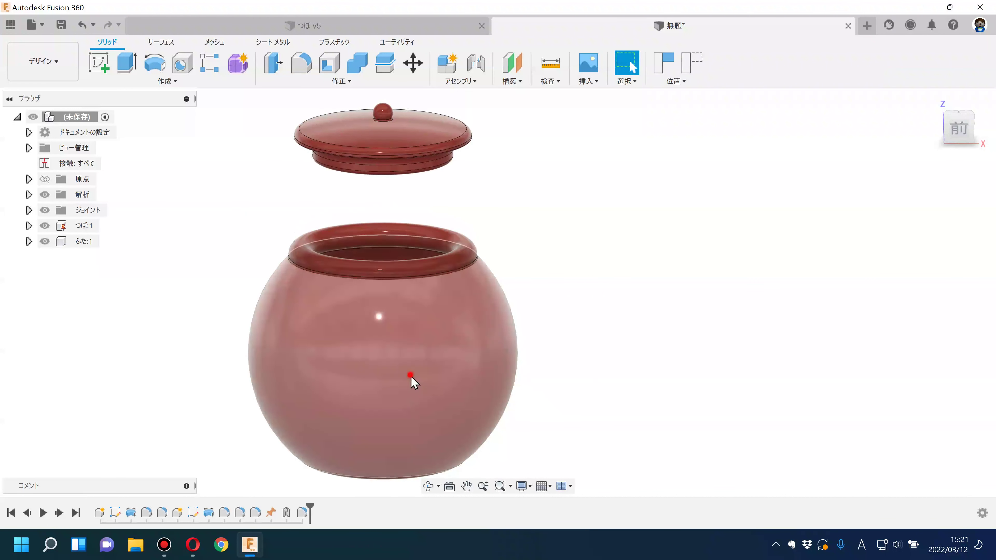
pyautogui.click(755, 212)
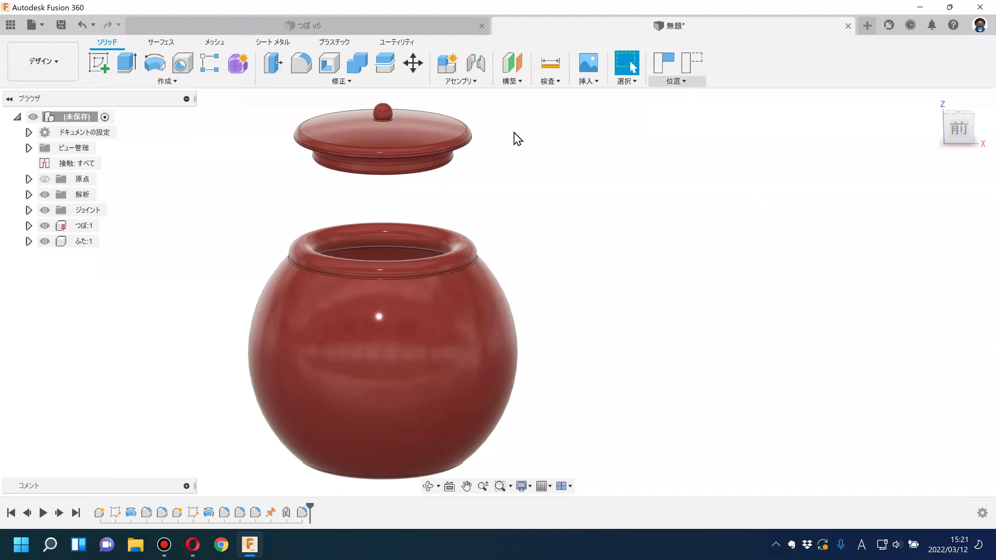
pyautogui.click(678, 81)
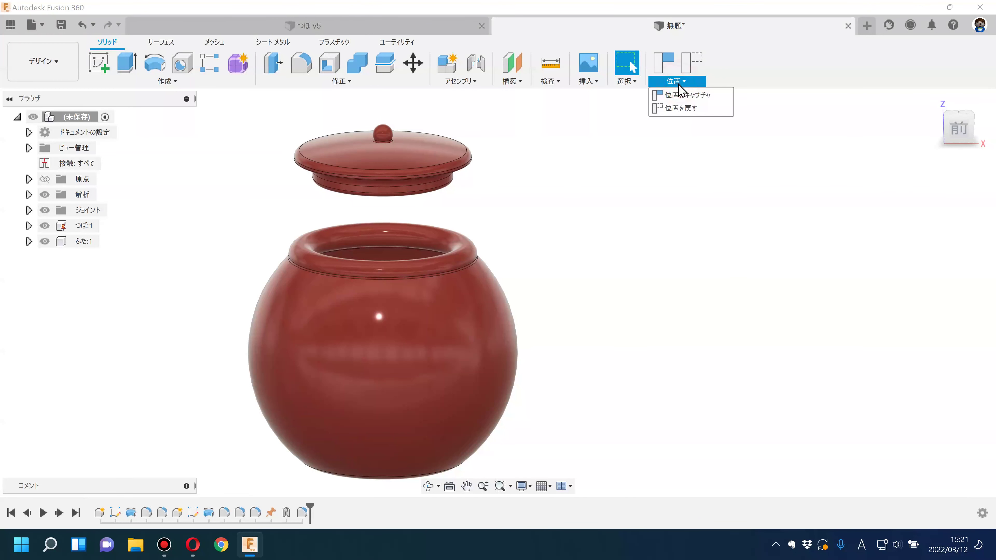
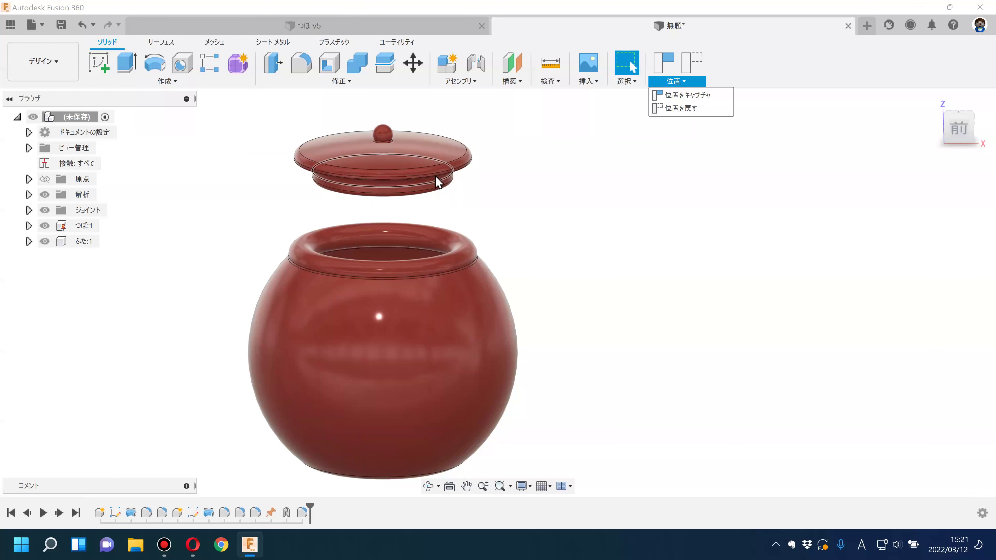
# Revert the lid to its seated position and re-check the pot's profile sketch
pyautogui.click(687, 108)
pyautogui.moveTo(467, 189); pyautogui.dragTo(549, 170, button='middle')
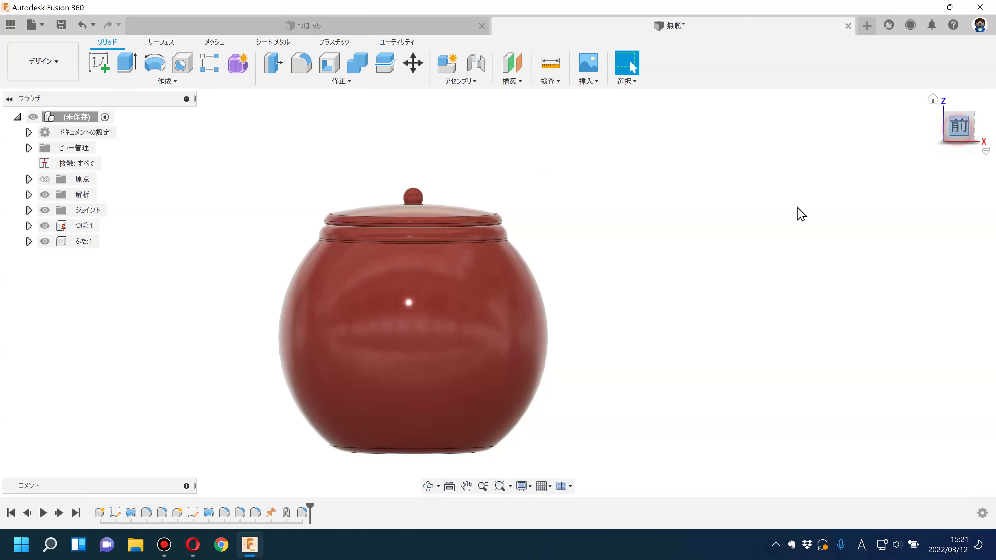
pyautogui.doubleClick(194, 513)
pyautogui.scroll(5, 417, 180)
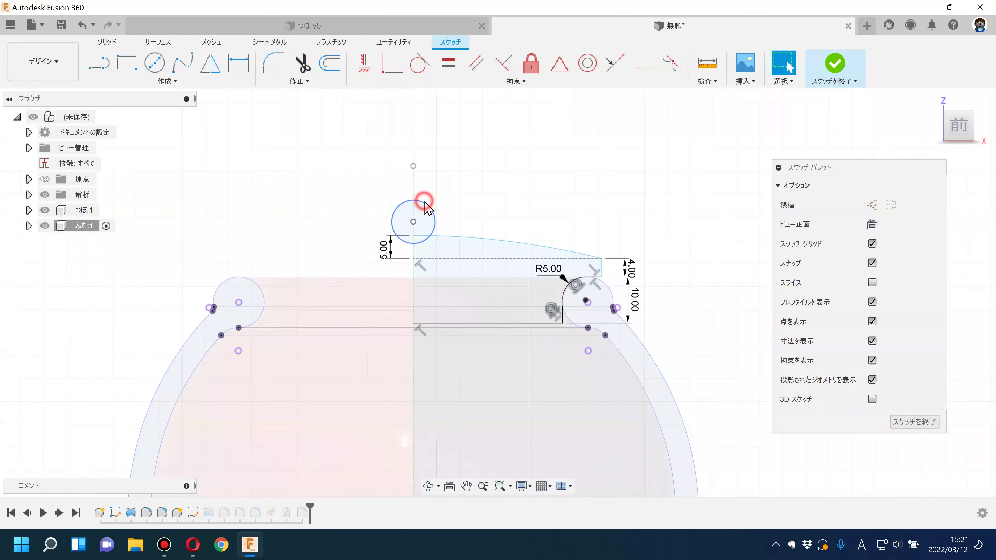
pyautogui.click(425, 203)
pyautogui.click(835, 63)
pyautogui.scroll(-5, 692, 195)
pyautogui.keyDown('shift'); pyautogui.moveTo(685, 178); pyautogui.dragTo(674, 211, button='middle'); pyautogui.keyUp('shift')
# Preview the lidded pot in the Rendering workspace, orbiting it slightly
pyautogui.click(43, 62)
pyautogui.click(41, 143)
pyautogui.moveTo(251, 249)
pyautogui.keyDown('shift'); pyautogui.mouseDown(button='middle')
pyautogui.moveTo(276, 245)
pyautogui.moveTo(325, 268)
pyautogui.moveTo(320, 258)
pyautogui.mouseUp(button='middle'); pyautogui.keyUp('shift')
pyautogui.click(43, 61)
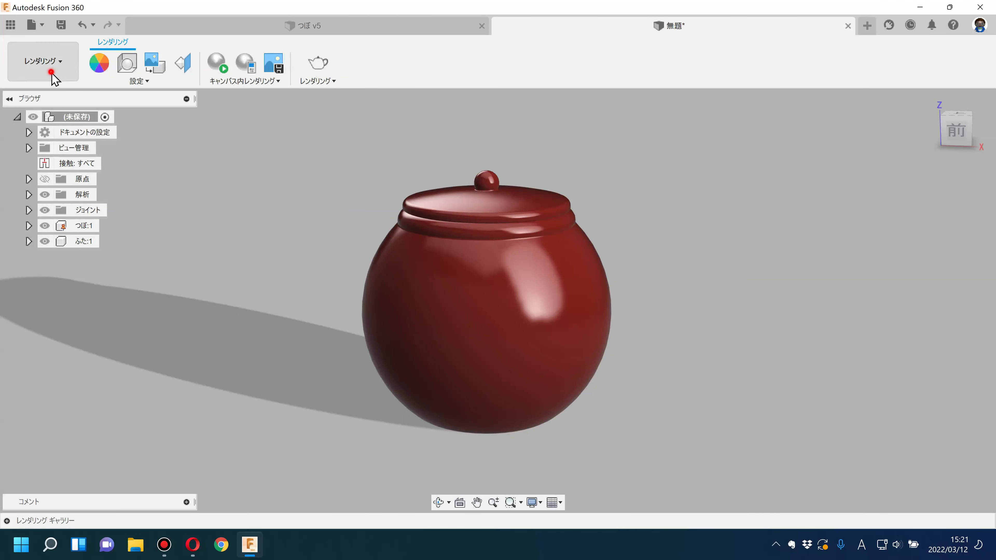
# Return to Design and re-check the knob centre in the pot's profile sketch
pyautogui.click(39, 94)
pyautogui.doubleClick(206, 512)
pyautogui.click(495, 192)
pyautogui.click(835, 62)
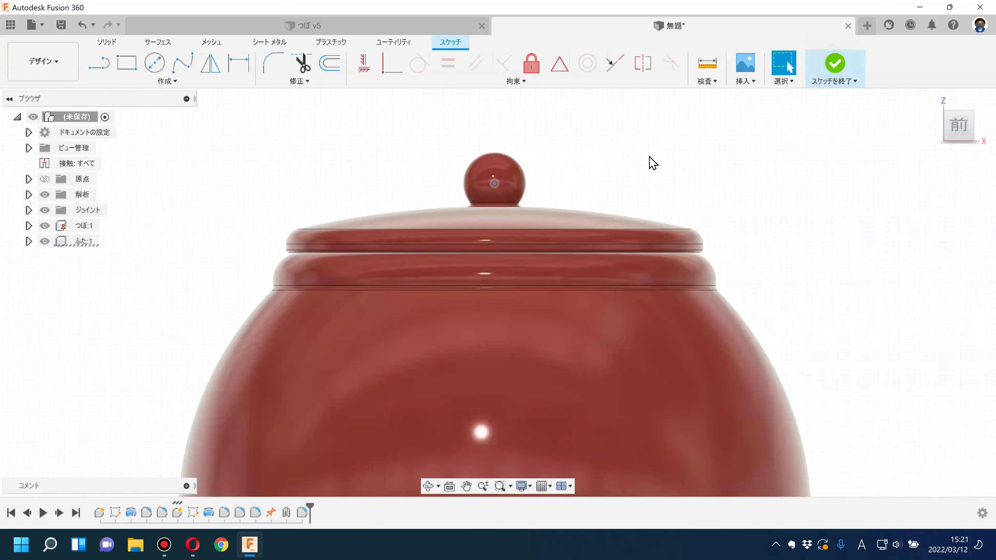
pyautogui.scroll(-3, 647, 157)
pyautogui.keyDown('shift'); pyautogui.moveTo(626, 176); pyautogui.dragTo(694, 193, button='middle'); pyautogui.keyUp('shift')
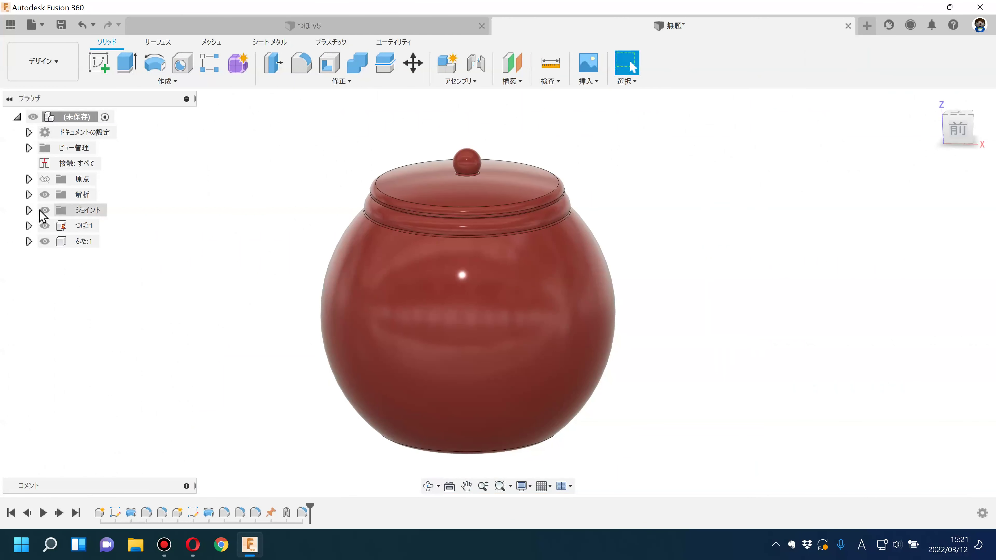
# Toggle section analysis 断面1 on and off to inspect the lid fit
pyautogui.click(28, 195)
pyautogui.click(57, 210)
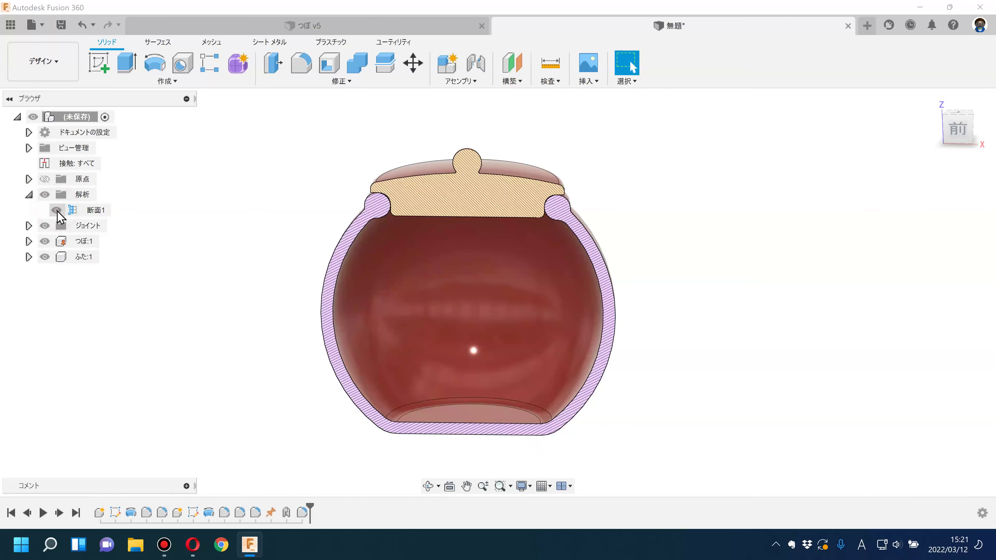
pyautogui.click(56, 210)
# Orbit the finished 梅 jar in つぼ v5 for reference, then return to 無題
pyautogui.click(324, 28)
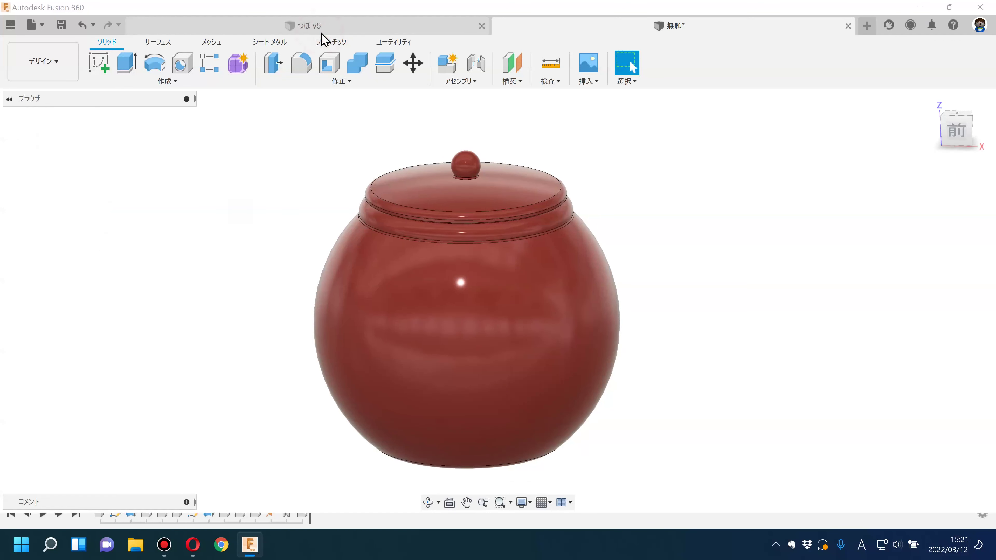
pyautogui.moveTo(532, 355)
pyautogui.keyDown('shift'); pyautogui.mouseDown(button='middle')
pyautogui.moveTo(376, 327)
pyautogui.moveTo(393, 357)
pyautogui.mouseUp(button='middle'); pyautogui.keyUp('shift')
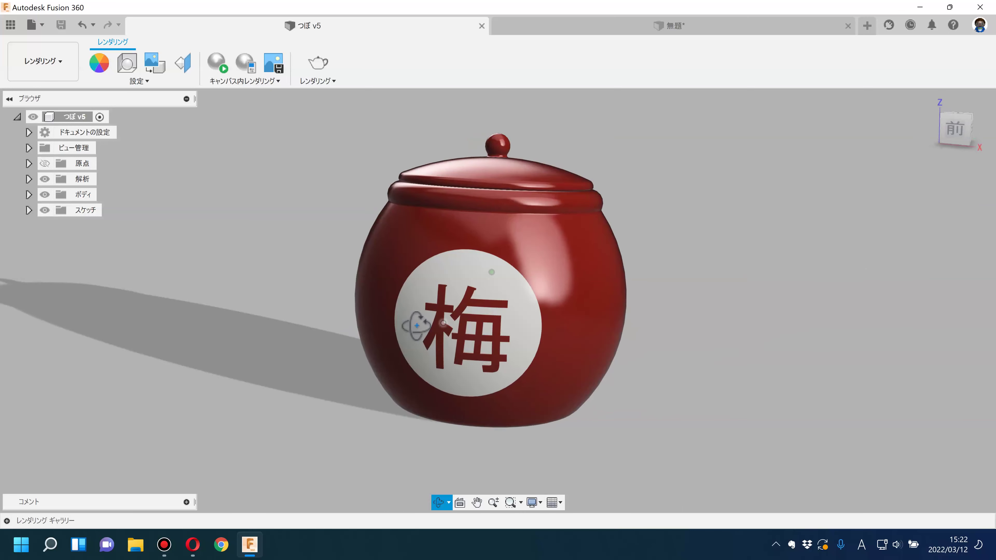
pyautogui.click(723, 29)
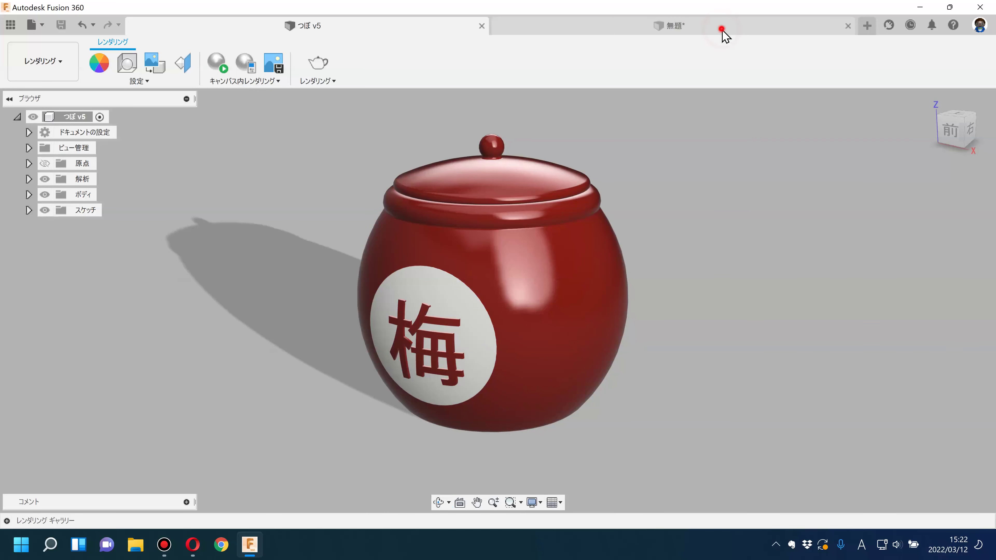
pyautogui.moveTo(181, 229); pyautogui.dragTo(197, 235)
pyautogui.press('Escape')
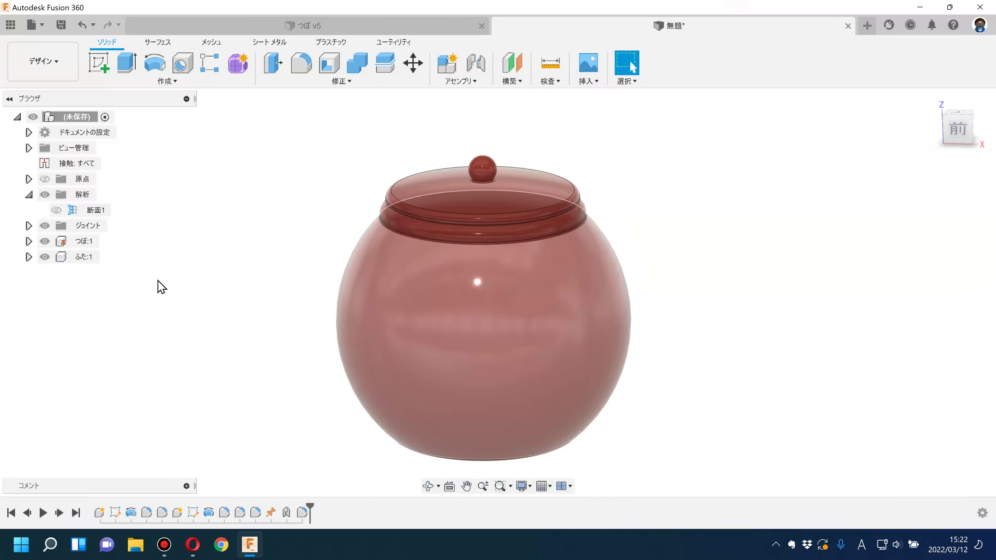
# Activate component つぼ:1 and start a new sketch on the XZ front plane
pyautogui.click(28, 194)
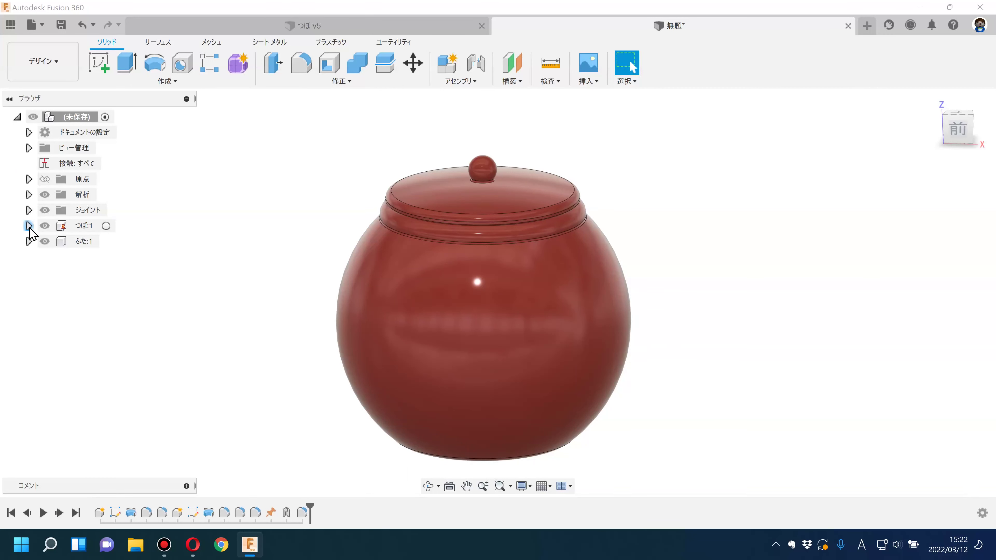
pyautogui.click(106, 226)
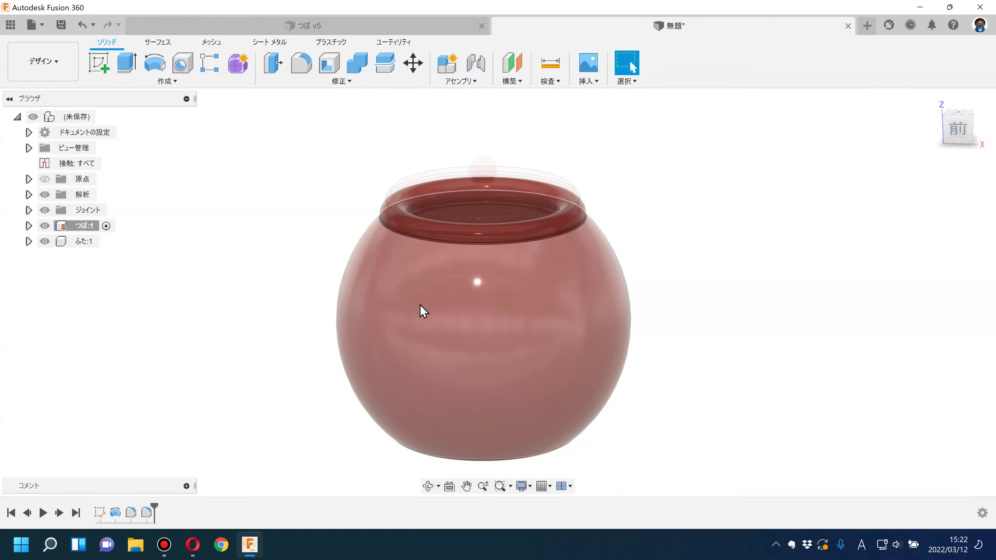
pyautogui.click(99, 63)
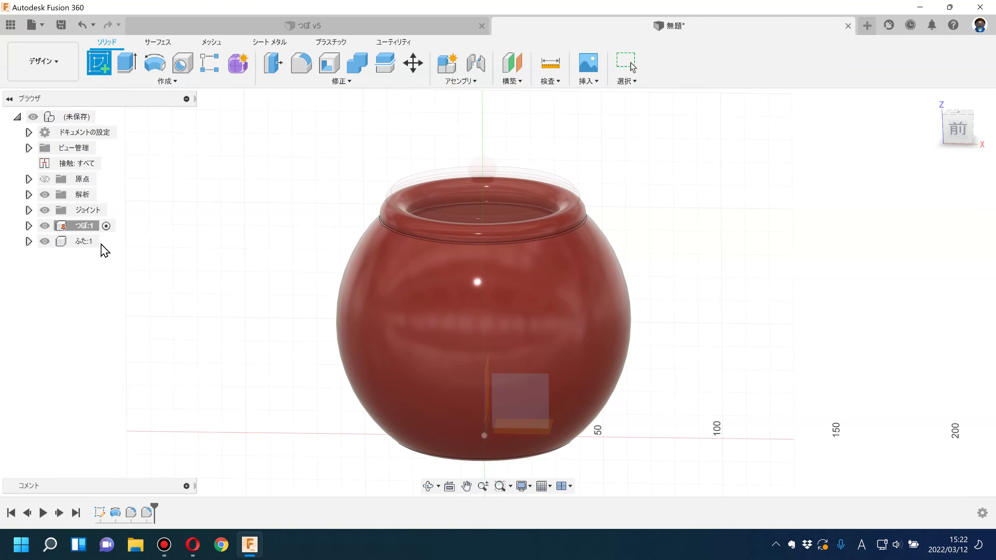
pyautogui.click(519, 407)
pyautogui.moveTo(331, 355); pyautogui.dragTo(334, 441, button='middle')
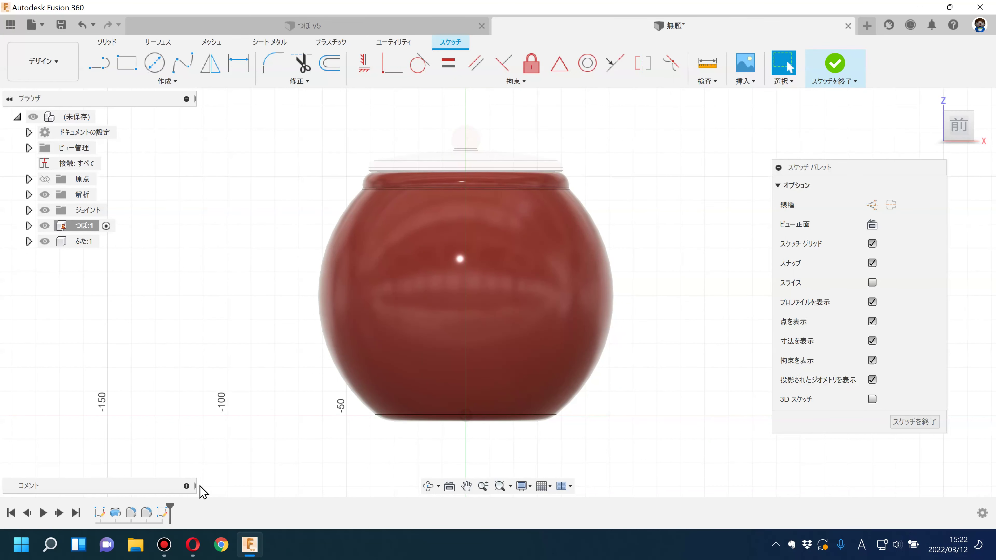
pyautogui.click(28, 226)
pyautogui.click(40, 273)
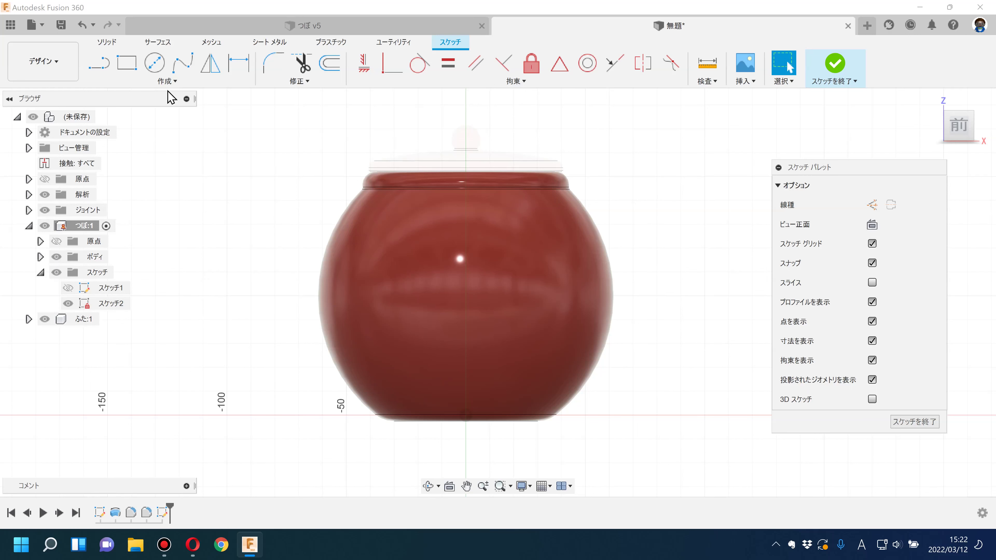
pyautogui.click(99, 64)
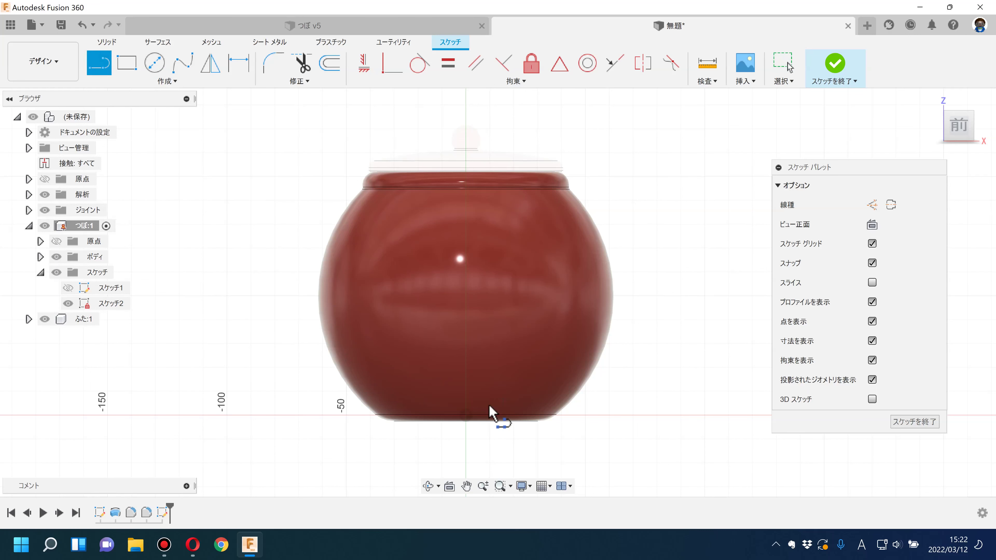
# Draw a vertical construction line from the origin and a circle centred on it
pyautogui.click(466, 415)
pyautogui.click(466, 109)
pyautogui.click(433, 109)
pyautogui.click(155, 62)
pyautogui.click(465, 313)
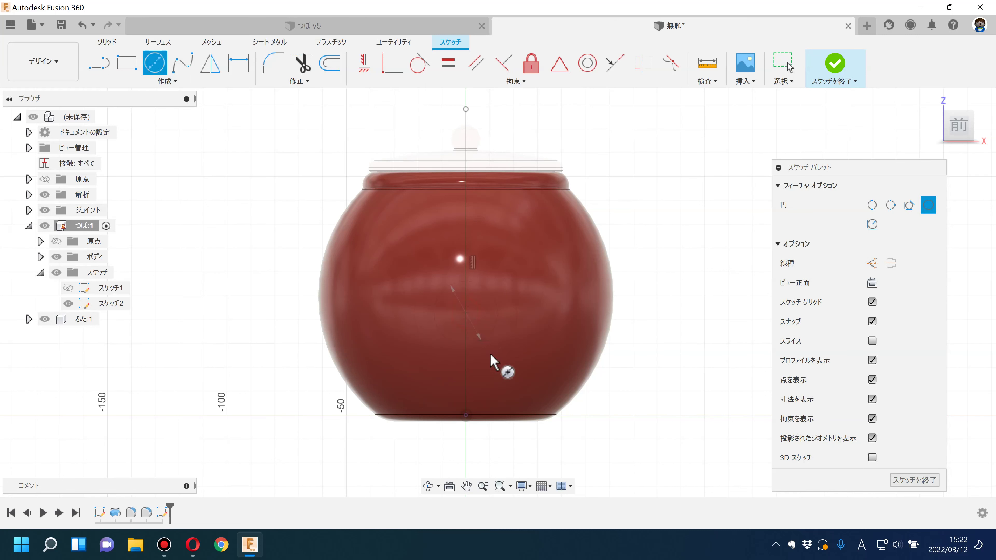
pyautogui.click(512, 389)
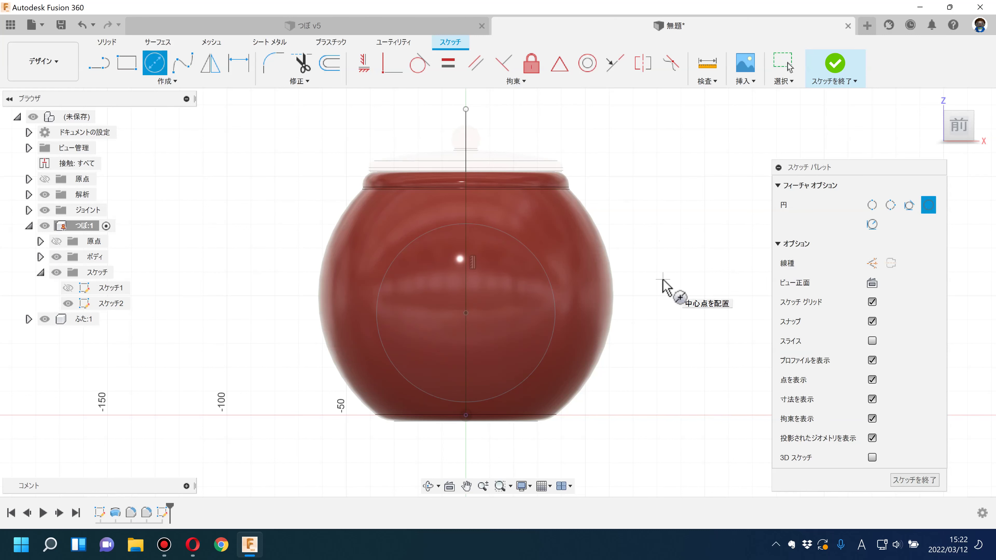
pyautogui.click(783, 63)
pyautogui.click(466, 133)
pyautogui.click(872, 205)
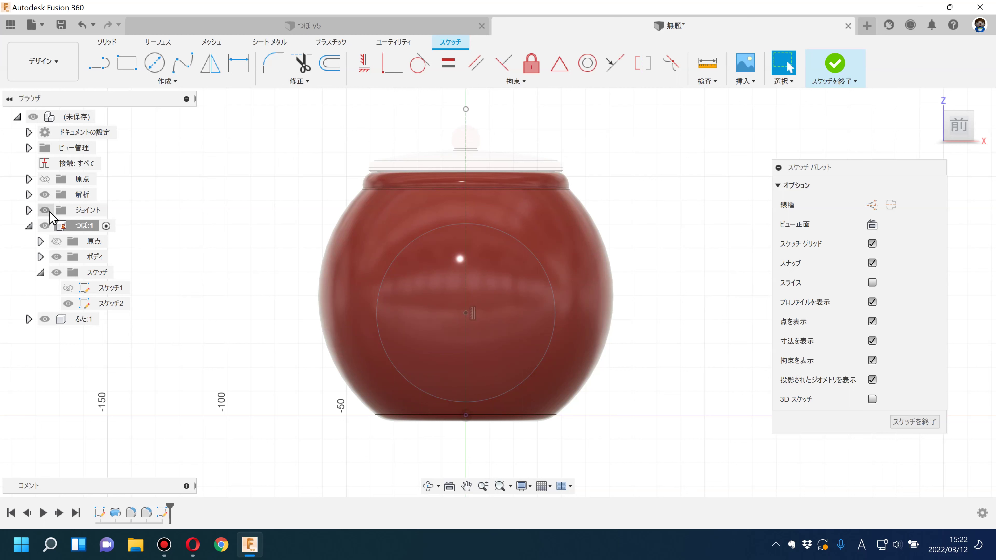
# Dimension the circle to 65 mm diameter and finish the sketch
pyautogui.click(872, 283)
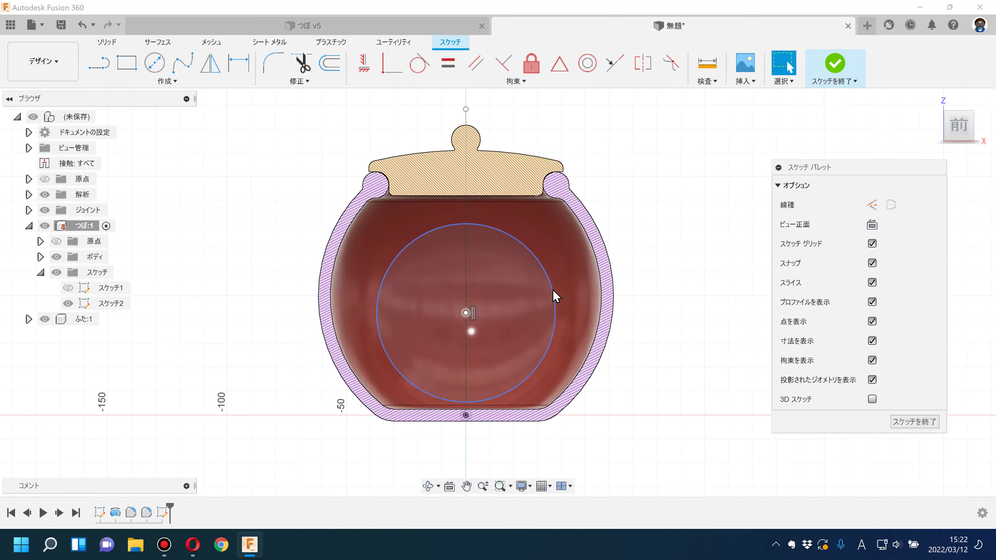
pyautogui.click(546, 293)
pyautogui.click(466, 313)
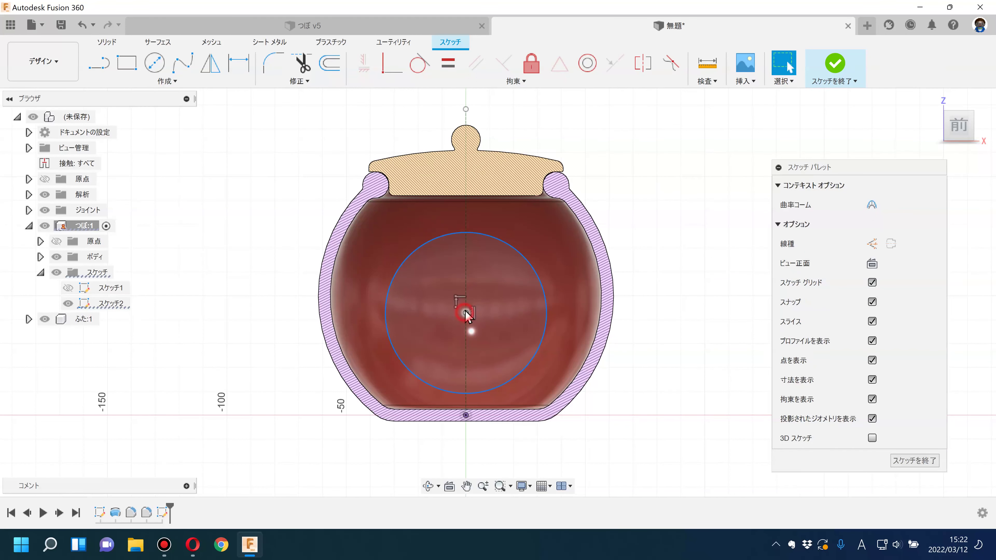
pyautogui.click(710, 257)
pyautogui.click(239, 63)
pyautogui.click(519, 248)
pyautogui.click(665, 215)
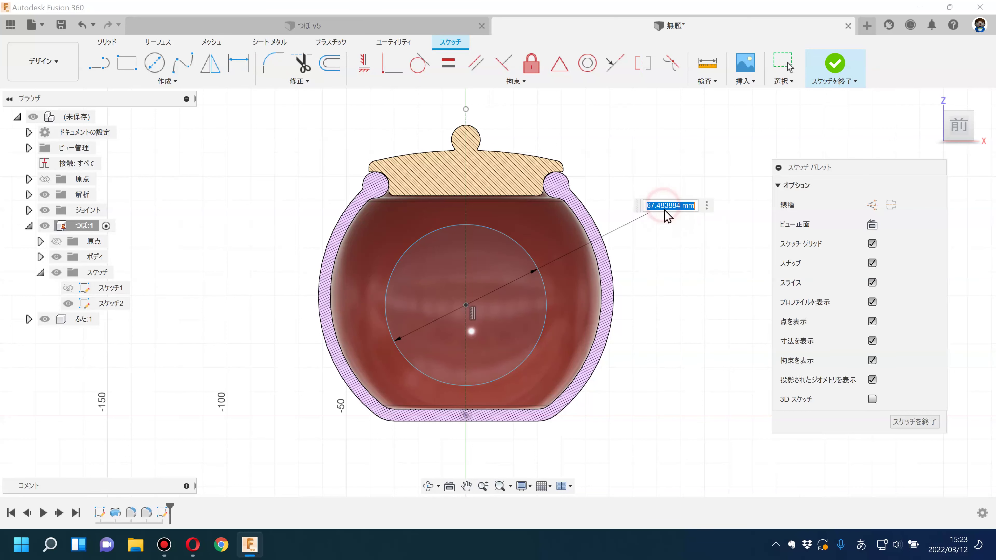
pyautogui.press('Return')
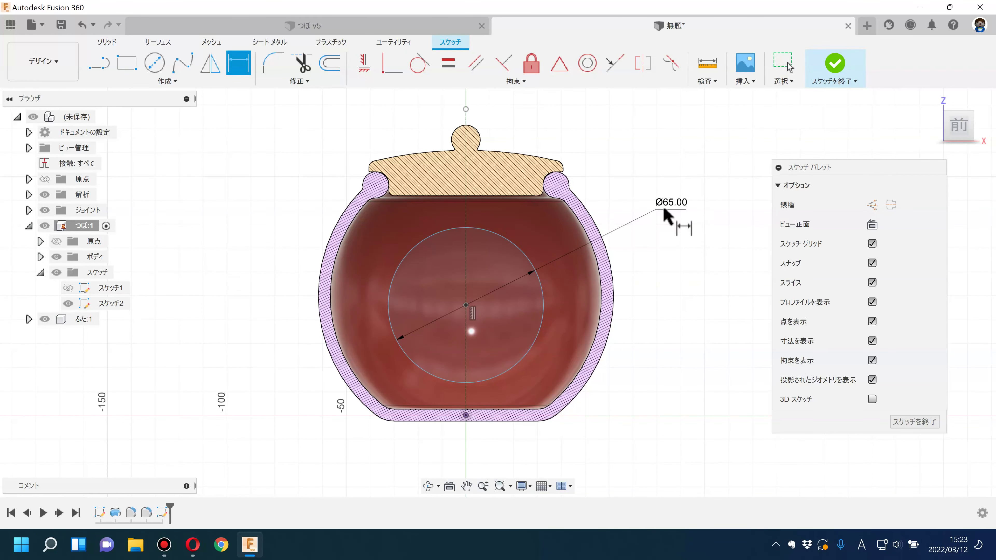
pyautogui.click(834, 63)
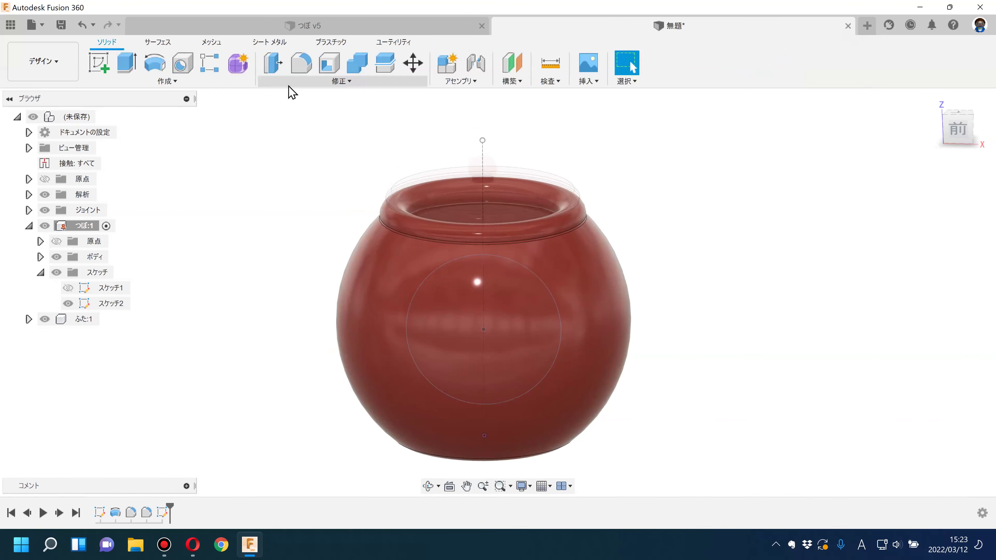
# Extrude the circle -0.5 mm from the pot body surface as a new body
pyautogui.click(127, 64)
pyautogui.keyDown('shift'); pyautogui.moveTo(315, 288); pyautogui.dragTo(278, 299, button='middle'); pyautogui.keyUp('shift')
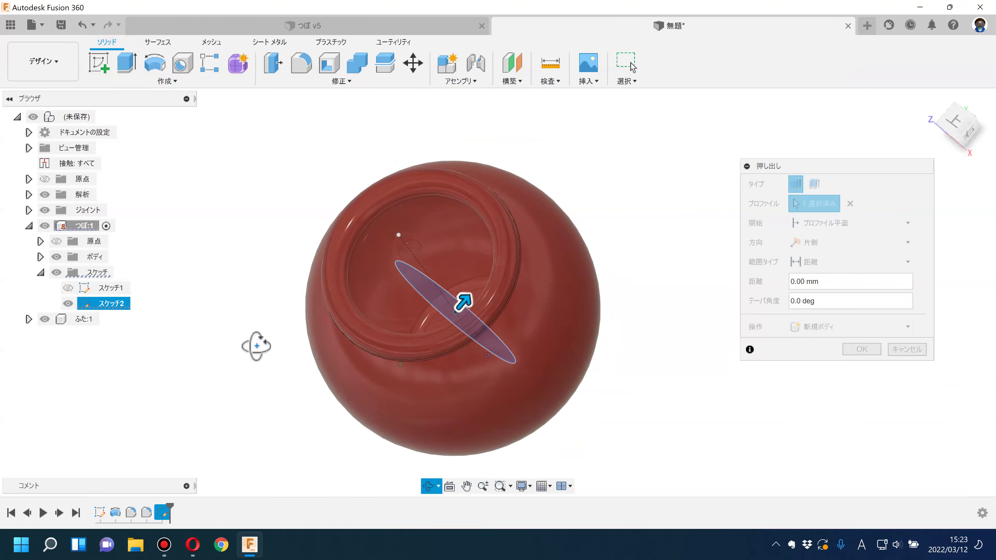
pyautogui.click(818, 222)
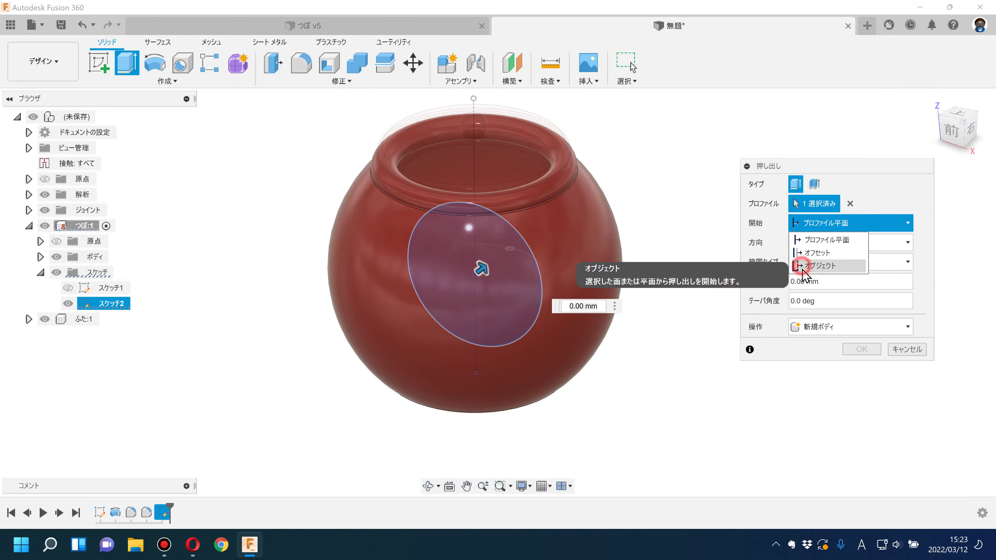
pyautogui.click(817, 265)
pyautogui.click(383, 357)
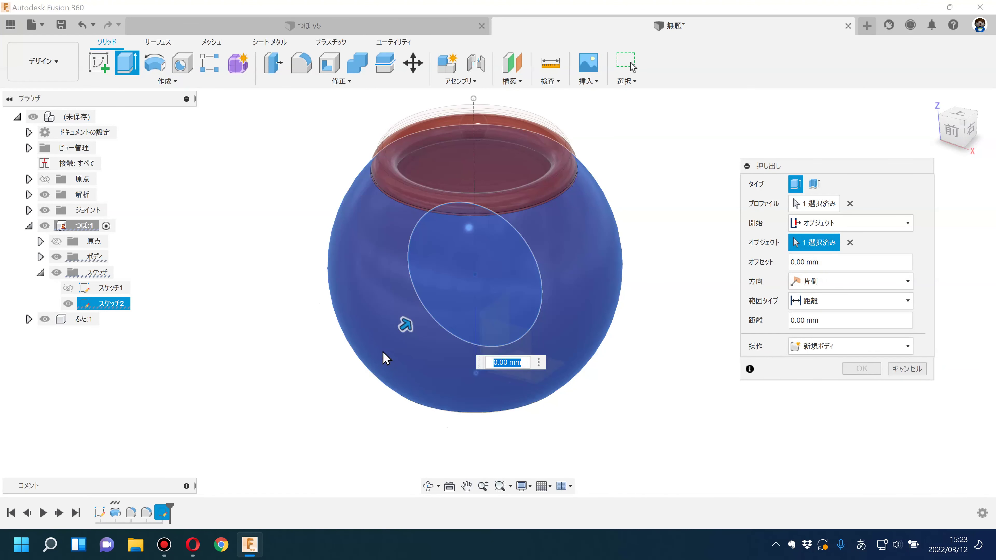
pyautogui.scroll(3, 407, 319)
pyautogui.moveTo(407, 318); pyautogui.dragTo(341, 378)
pyautogui.keyDown('shift'); pyautogui.moveTo(340, 378); pyautogui.dragTo(265, 340, button='middle'); pyautogui.keyUp('shift')
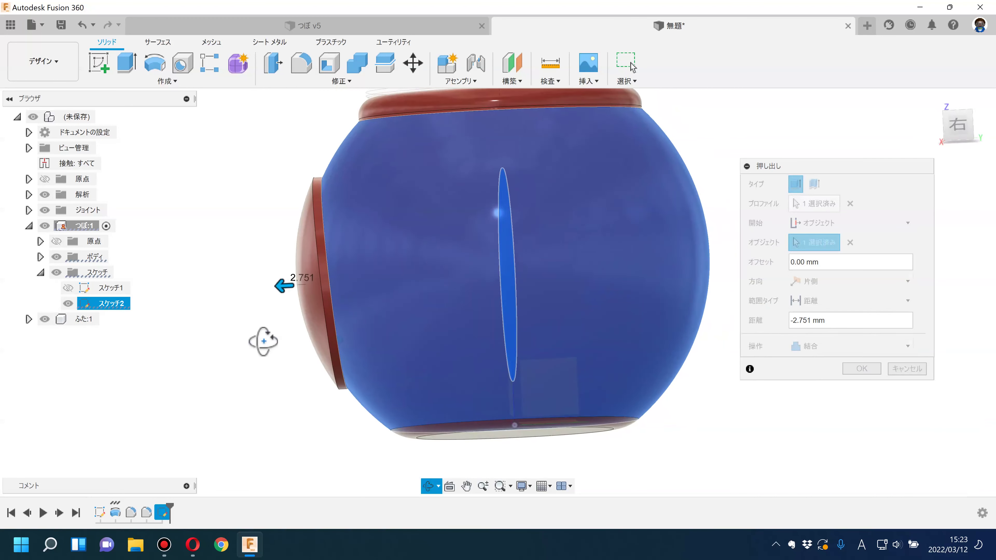
pyautogui.click(815, 345)
pyautogui.click(818, 402)
pyautogui.click(856, 321)
pyautogui.write('-0.5')
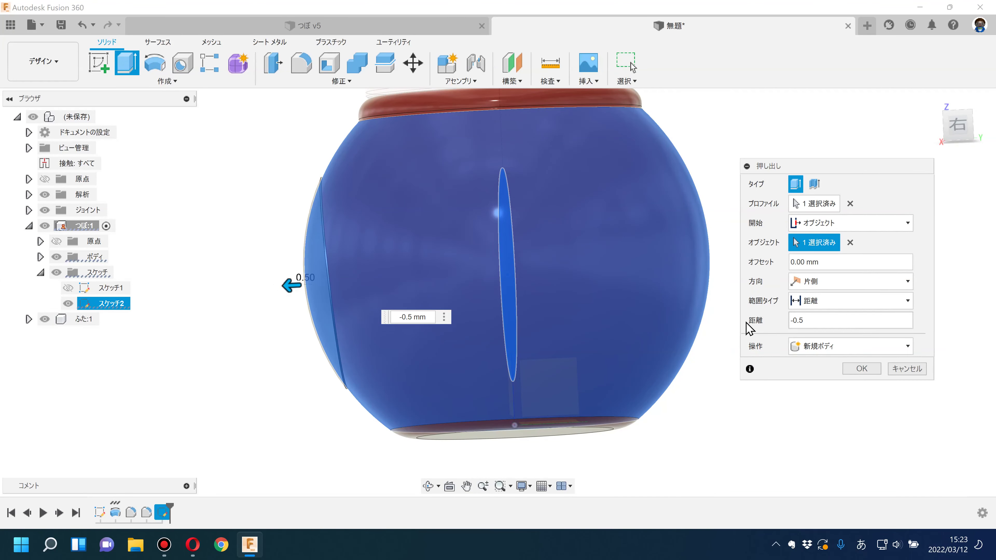
pyautogui.press('Return')
pyautogui.moveTo(704, 330)
pyautogui.keyDown('shift'); pyautogui.mouseDown(button='middle')
pyautogui.moveTo(759, 285)
pyautogui.moveTo(743, 301)
pyautogui.mouseUp(button='middle'); pyautogui.keyUp('shift')
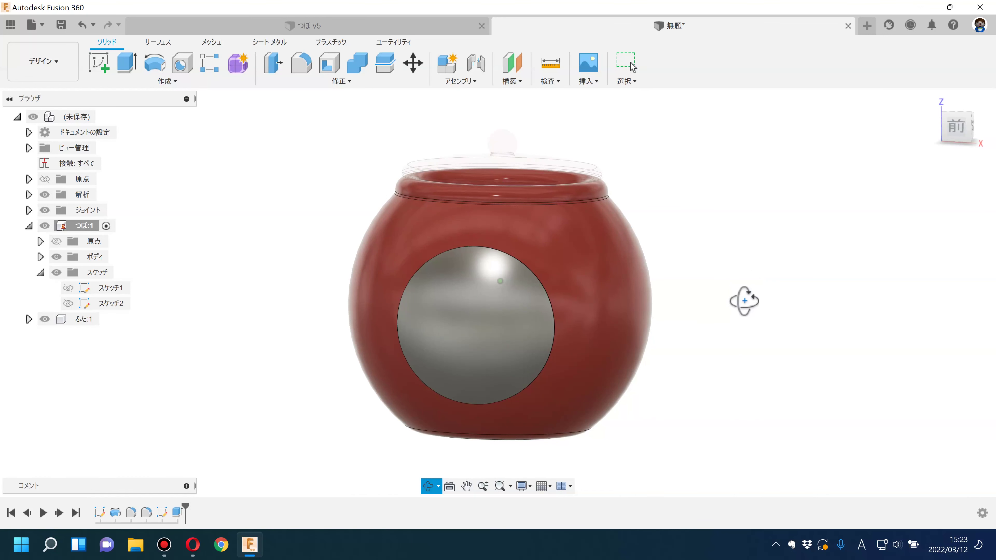
# Apply Paint - Enamel Glossy (White) to the front disc and confirm its settings
pyautogui.click(633, 68)
pyautogui.click(336, 82)
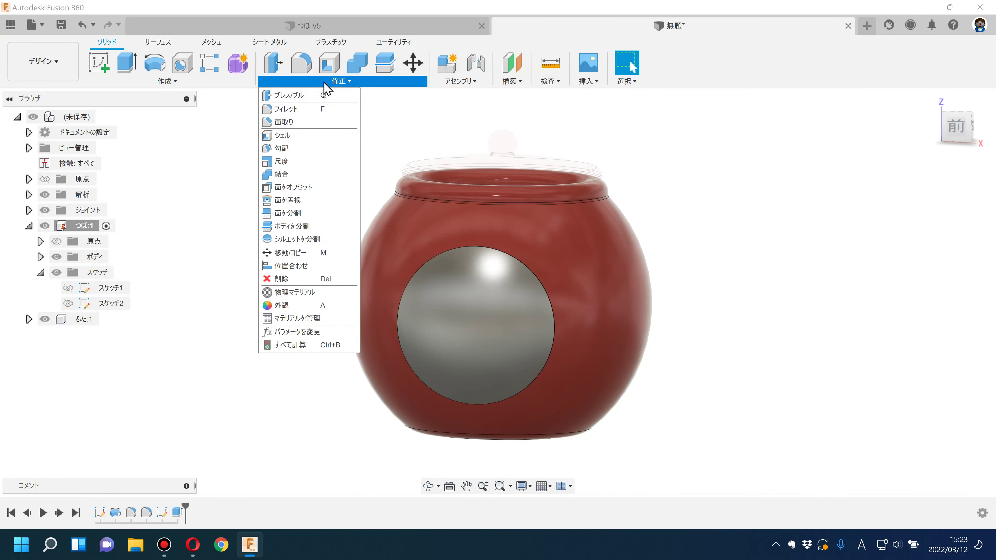
pyautogui.click(285, 305)
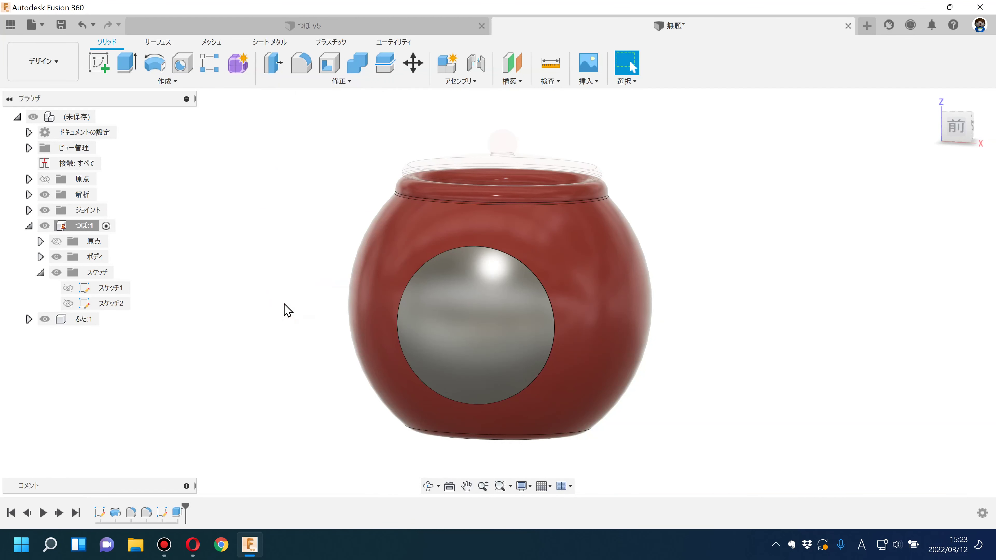
pyautogui.scroll(5, 726, 413)
pyautogui.scroll(5, 727, 413)
pyautogui.moveTo(726, 413); pyautogui.dragTo(516, 356)
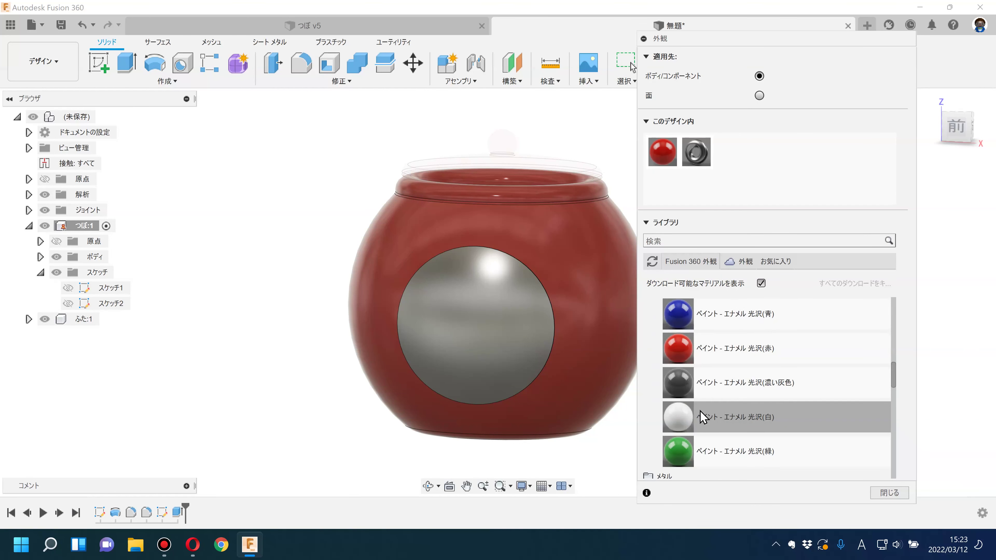
pyautogui.doubleClick(730, 151)
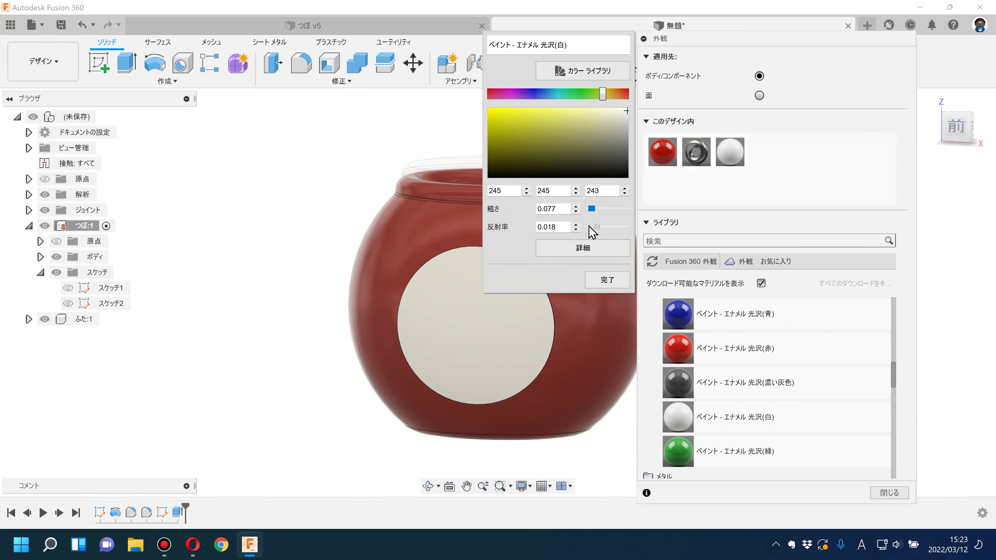
pyautogui.click(612, 288)
pyautogui.click(889, 493)
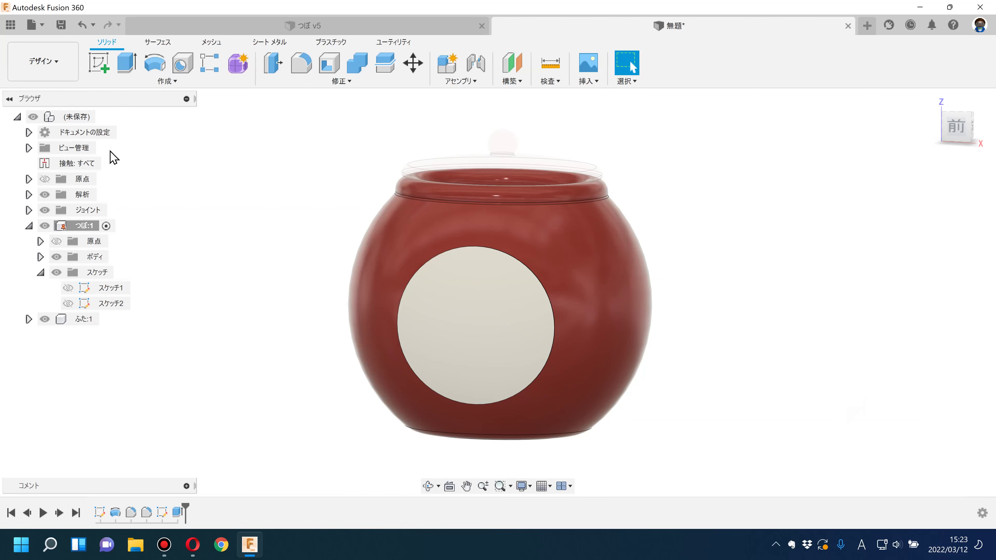
# Preview the white-labelled pot in Rendering, then return to the Design workspace
pyautogui.click(54, 80)
pyautogui.click(58, 140)
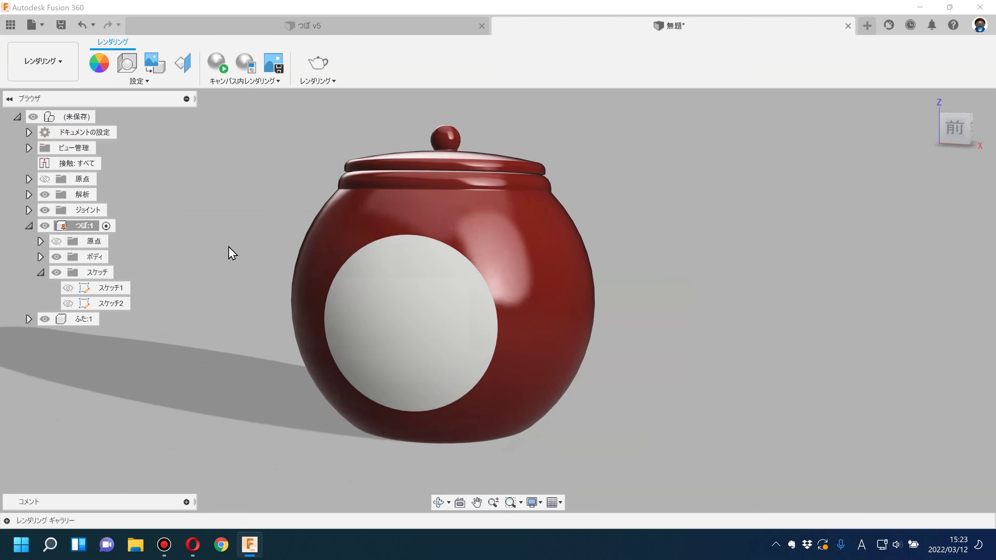
pyautogui.keyDown('shift'); pyautogui.moveTo(321, 272); pyautogui.dragTo(310, 275, button='middle'); pyautogui.keyUp('shift')
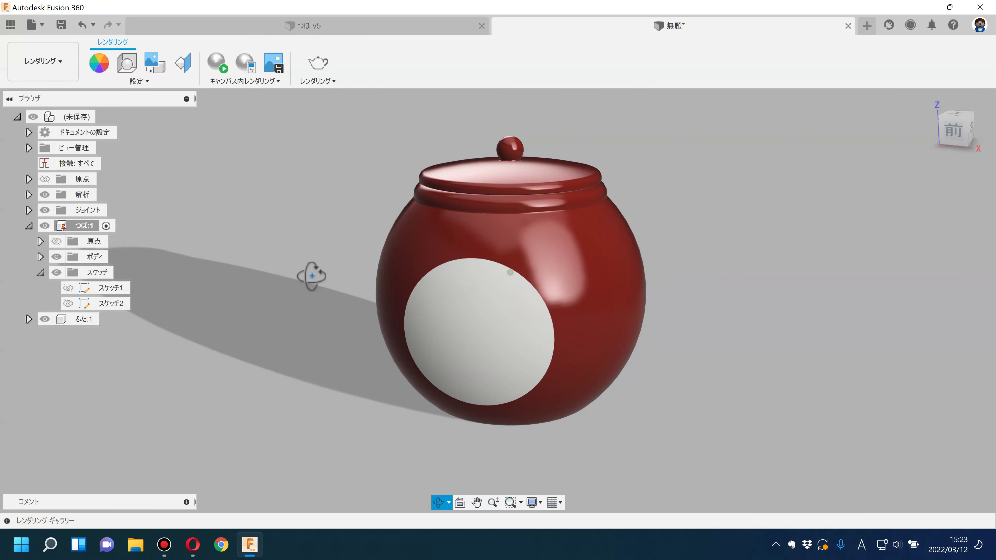
pyautogui.click(55, 76)
pyautogui.click(50, 94)
pyautogui.click(99, 63)
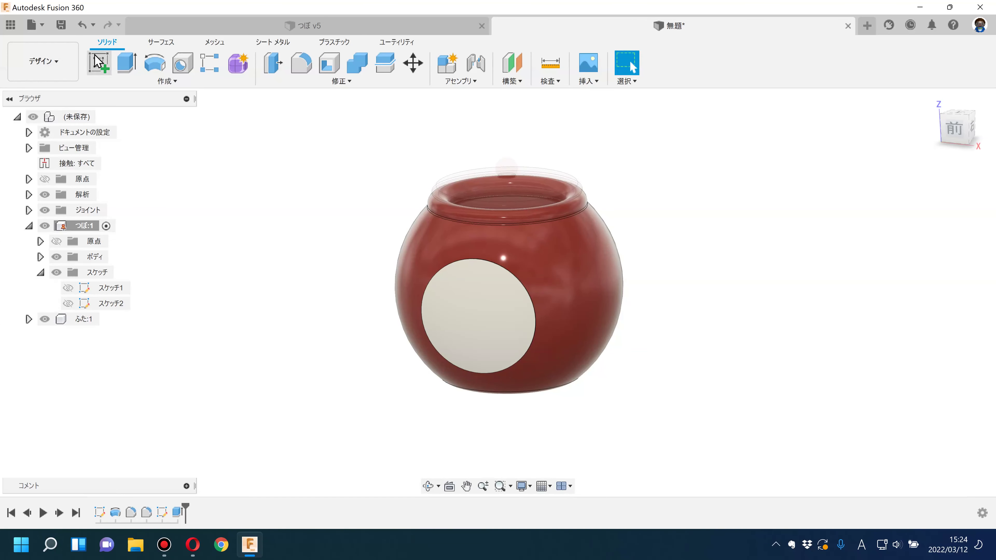
# In a new front-plane sketch, place a text box on the disc containing 梅
pyautogui.click(541, 329)
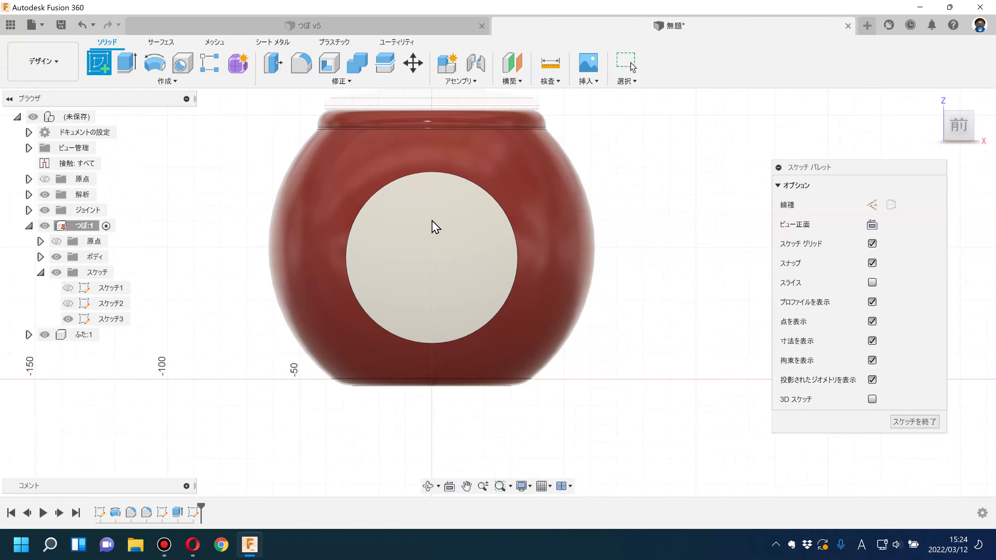
pyautogui.click(139, 82)
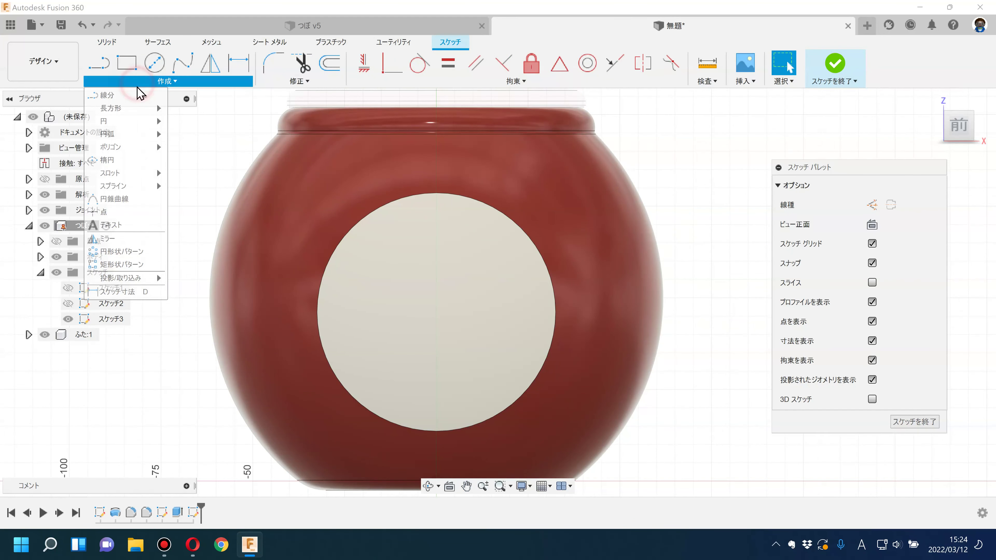
pyautogui.click(114, 226)
pyautogui.click(363, 243)
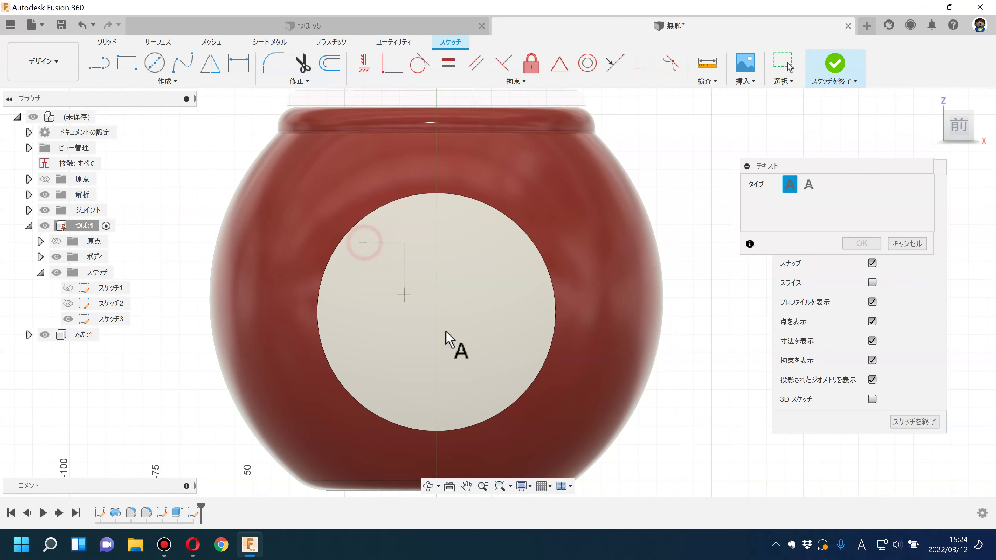
pyautogui.click(508, 390)
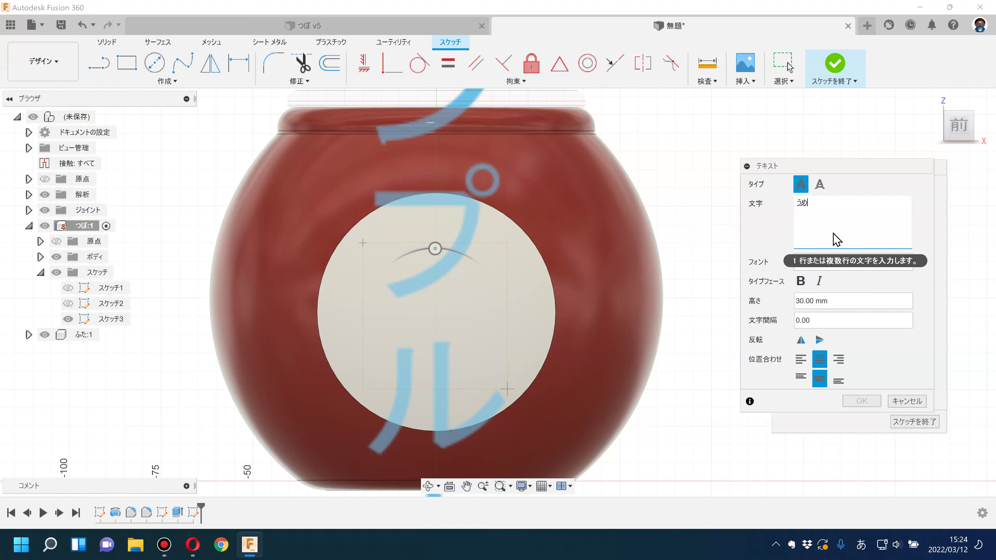
pyautogui.write('梅')
pyautogui.press('Return')
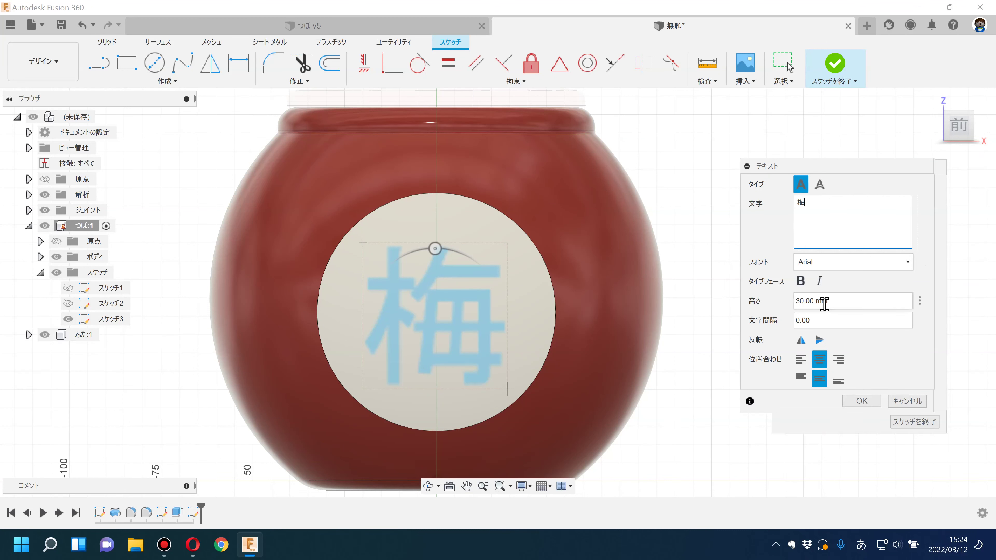
pyautogui.click(836, 301)
# Set the 30 mm 梅 text to bold HG丸ゴシックM-PRO and confirm it
pyautogui.click(832, 262)
pyautogui.scroll(-3, 831, 337)
pyautogui.scroll(1, 829, 340)
pyautogui.scroll(-5, 828, 341)
pyautogui.scroll(-3, 827, 344)
pyautogui.scroll(-5, 827, 345)
pyautogui.scroll(-5, 827, 344)
pyautogui.scroll(-3, 827, 344)
pyautogui.click(827, 377)
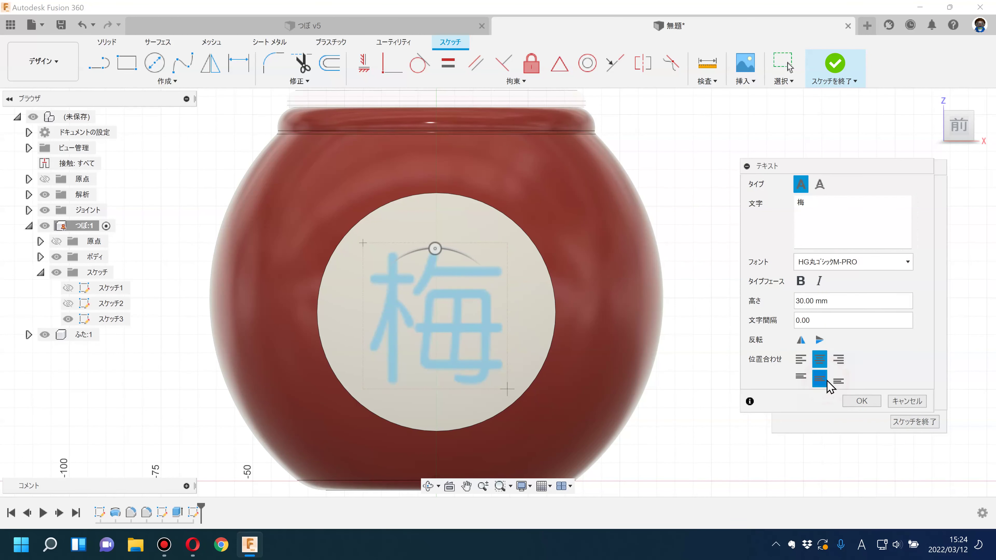
pyautogui.click(801, 281)
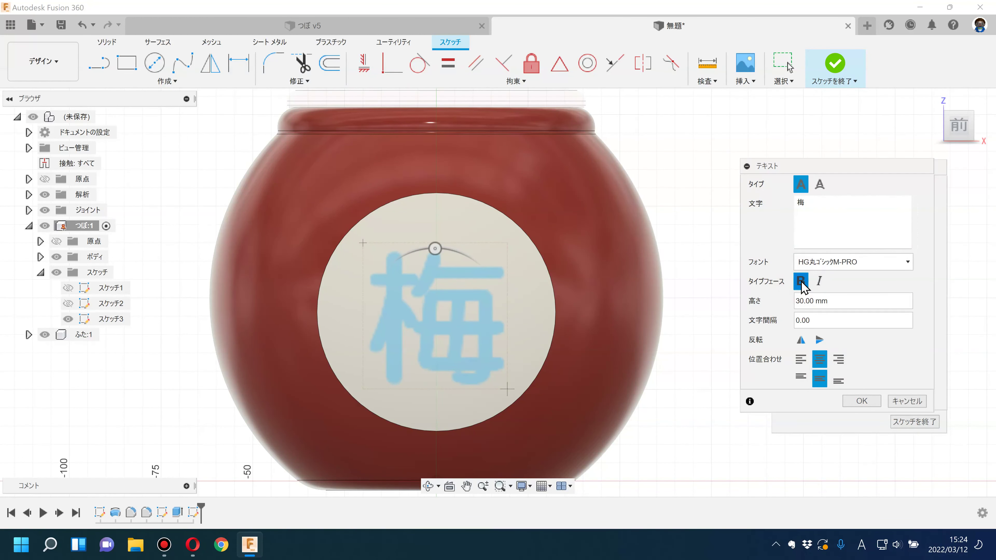
pyautogui.click(861, 401)
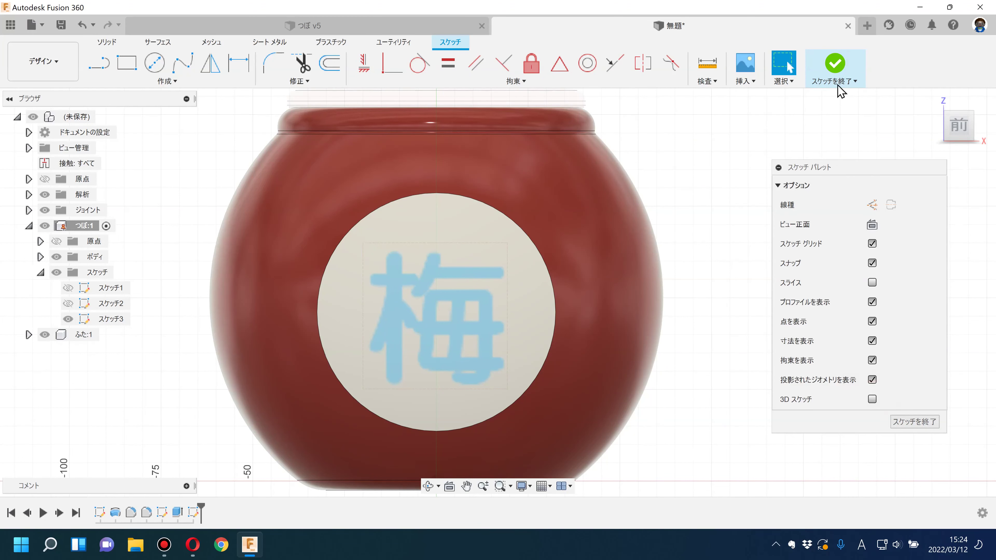
pyautogui.click(491, 349)
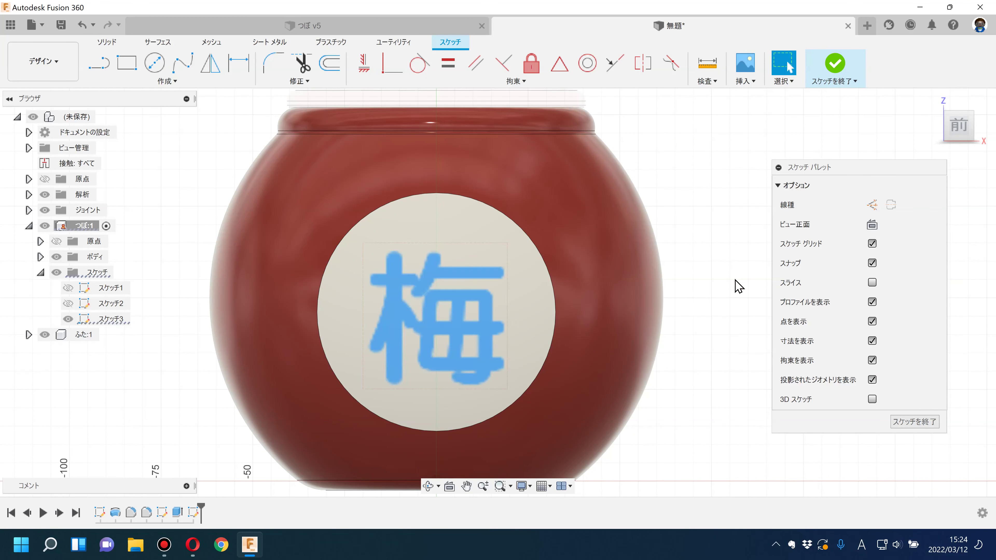
# Raise the 梅 text on the disc, enabling sketch text in the selection filters
pyautogui.click(872, 282)
pyautogui.moveTo(481, 333); pyautogui.dragTo(479, 322)
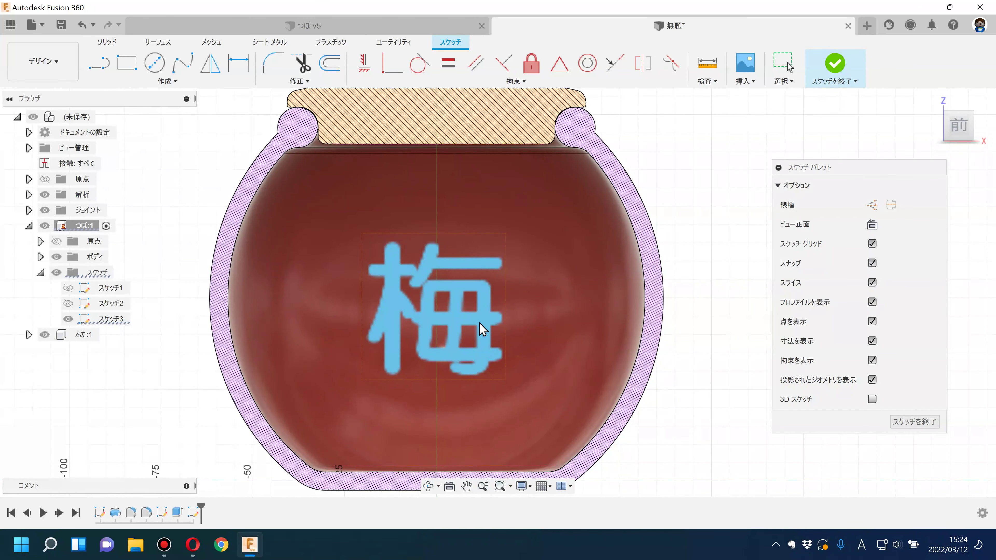
pyautogui.click(872, 283)
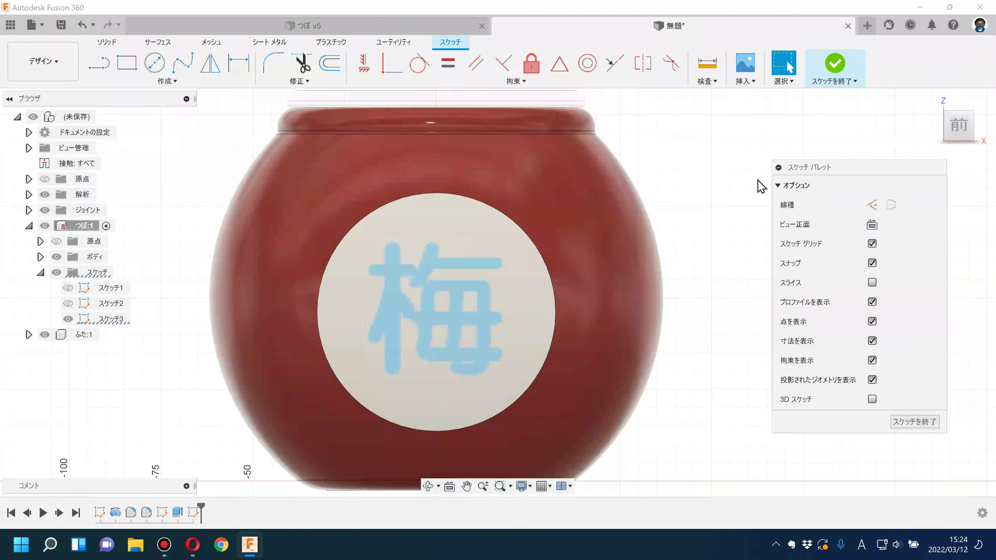
pyautogui.click(785, 81)
pyautogui.moveTo(810, 187)
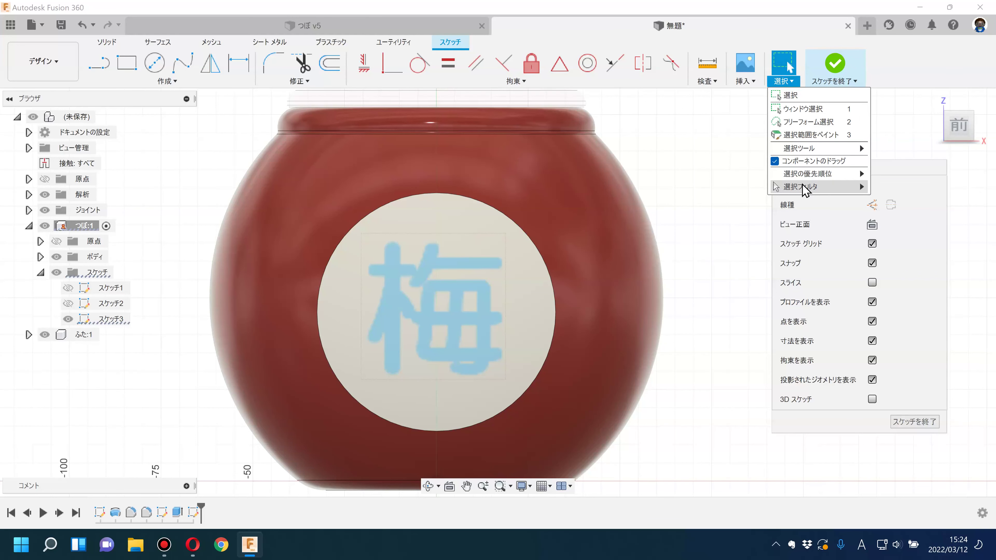
pyautogui.click(874, 197)
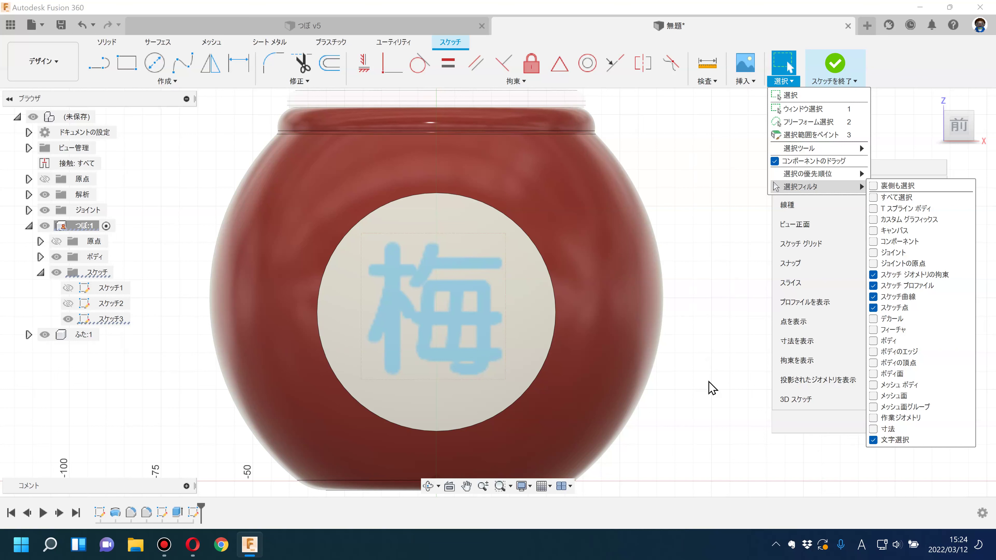
pyautogui.click(705, 361)
pyautogui.moveTo(477, 353)
pyautogui.mouseDown()
pyautogui.moveTo(485, 339)
pyautogui.moveTo(479, 363)
pyautogui.mouseUp()
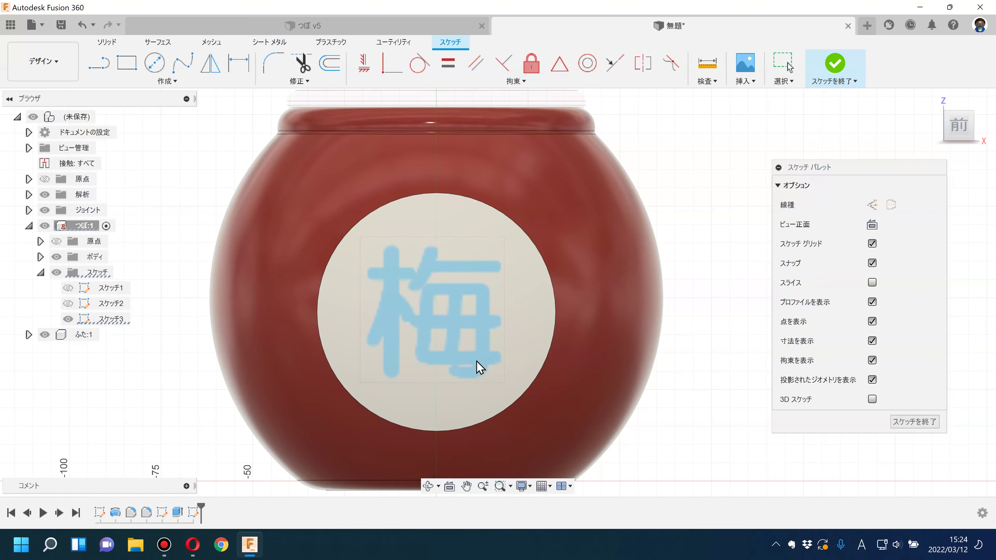
pyautogui.doubleClick(479, 362)
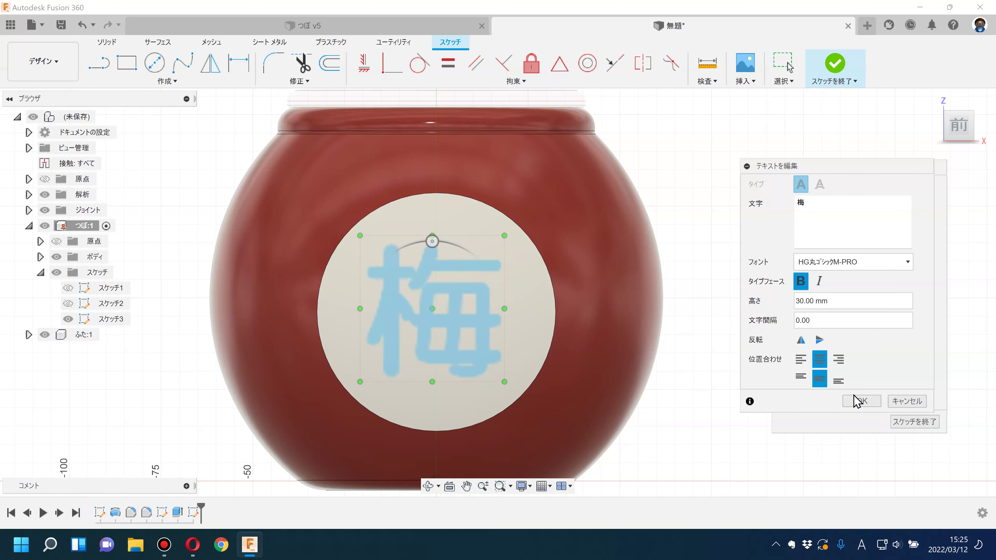
# Re-edit the 梅 text height, keeping it at 30 mm, and finish the label sketch
pyautogui.click(855, 399)
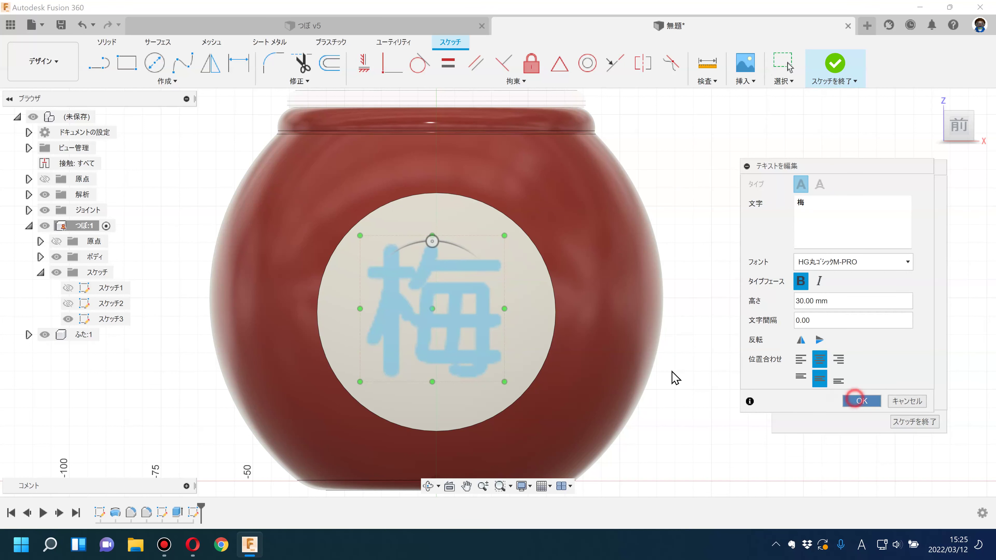
pyautogui.doubleClick(490, 358)
pyautogui.click(841, 305)
pyautogui.hotkey('shift', 'Home')
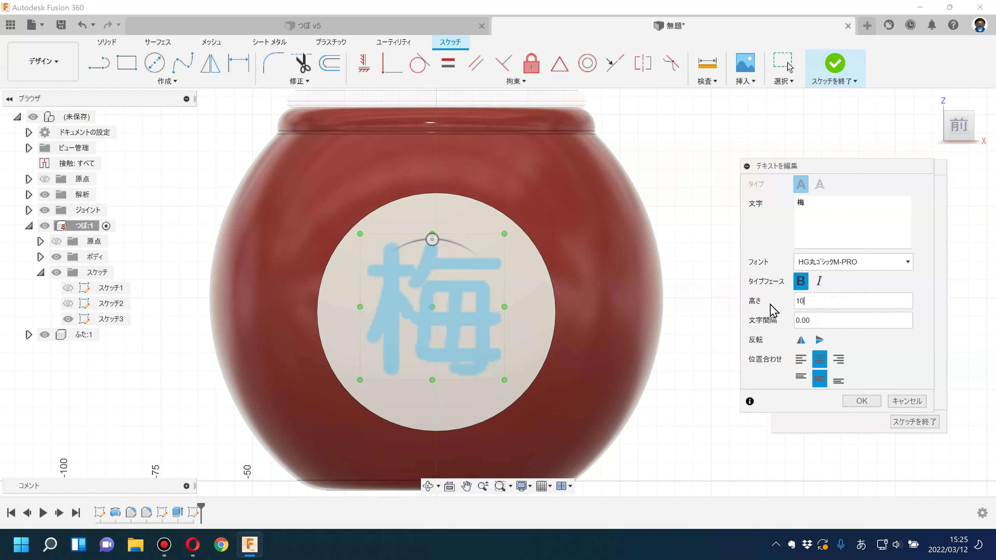
pyautogui.press('Return')
pyautogui.press('Return')
pyautogui.press('Return')
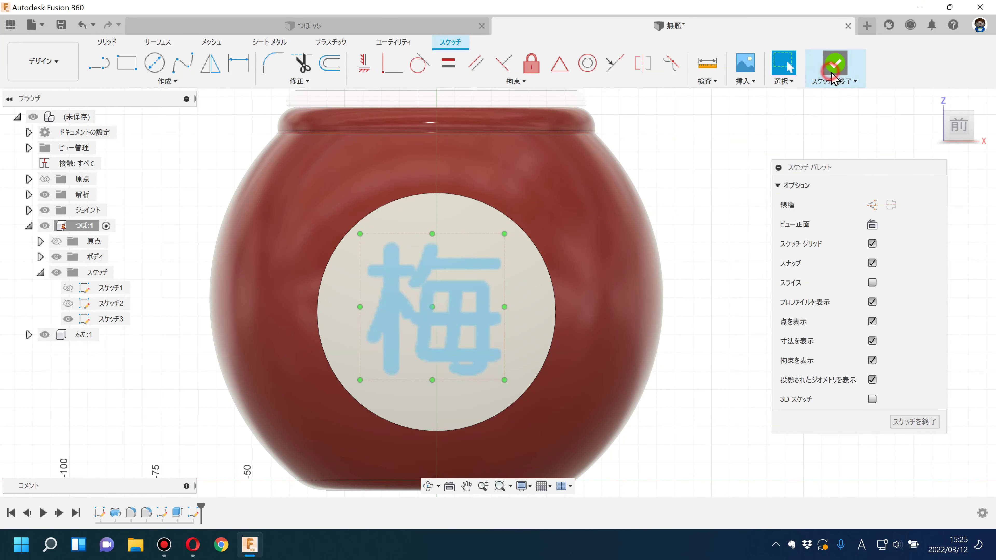
pyautogui.click(833, 72)
# Start an extrusion and select the 梅 text as its profile
pyautogui.keyDown('shift'); pyautogui.moveTo(614, 296); pyautogui.dragTo(604, 348, button='middle'); pyautogui.keyUp('shift')
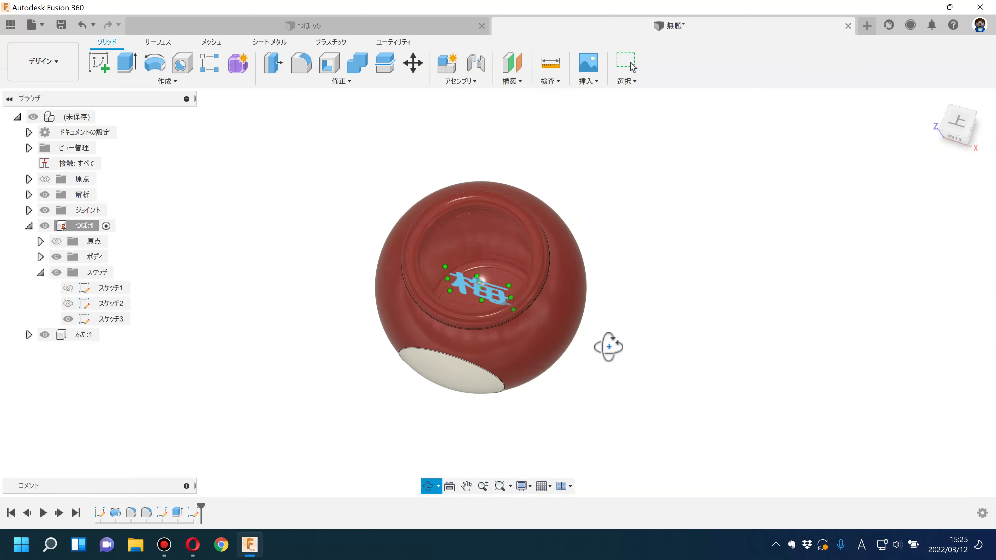
pyautogui.click(126, 63)
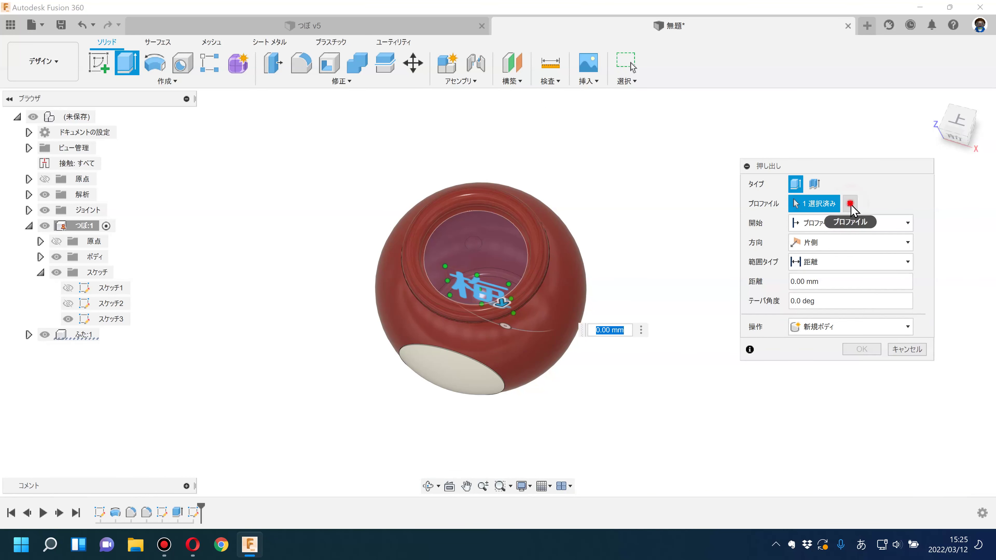
pyautogui.click(851, 203)
pyautogui.scroll(2, 490, 302)
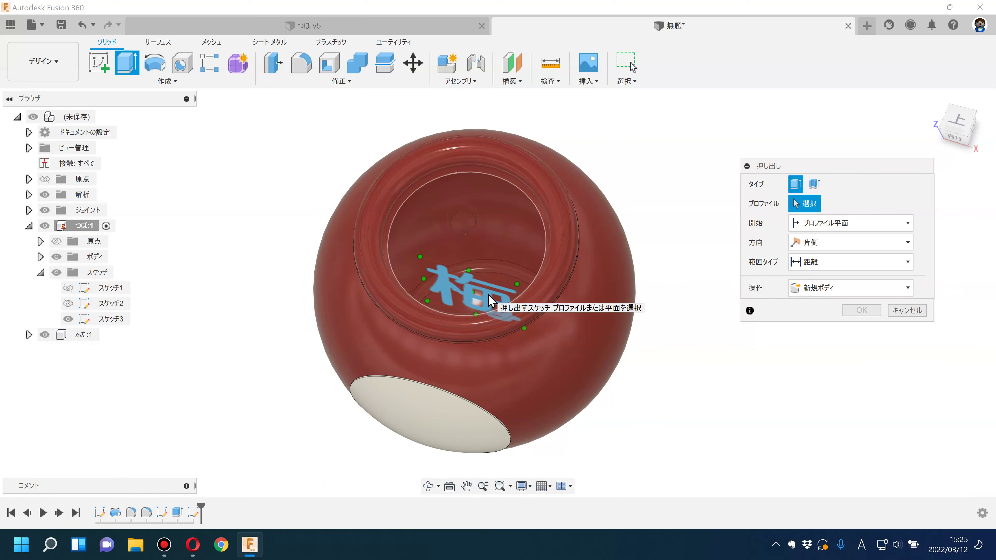
pyautogui.keyDown('shift'); pyautogui.moveTo(490, 302); pyautogui.dragTo(483, 295, button='middle'); pyautogui.keyUp('shift')
pyautogui.click(486, 291)
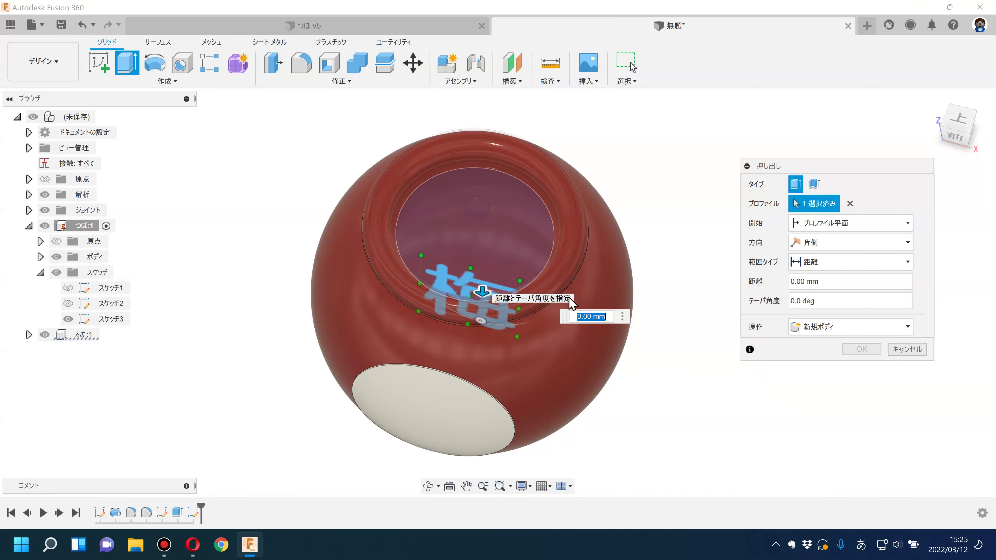
pyautogui.keyDown('shift'); pyautogui.moveTo(596, 269); pyautogui.dragTo(599, 199, button='middle'); pyautogui.keyUp('shift')
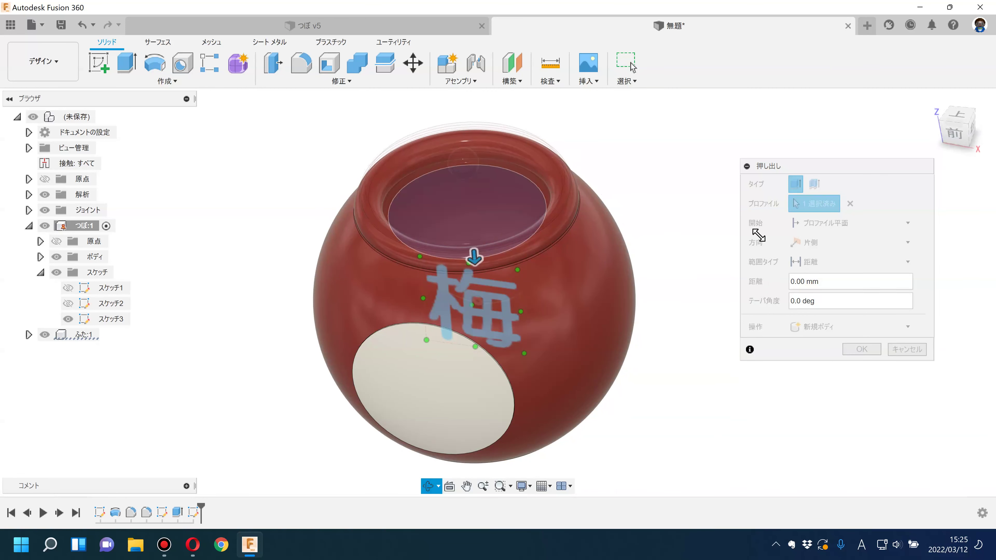
pyautogui.click(850, 204)
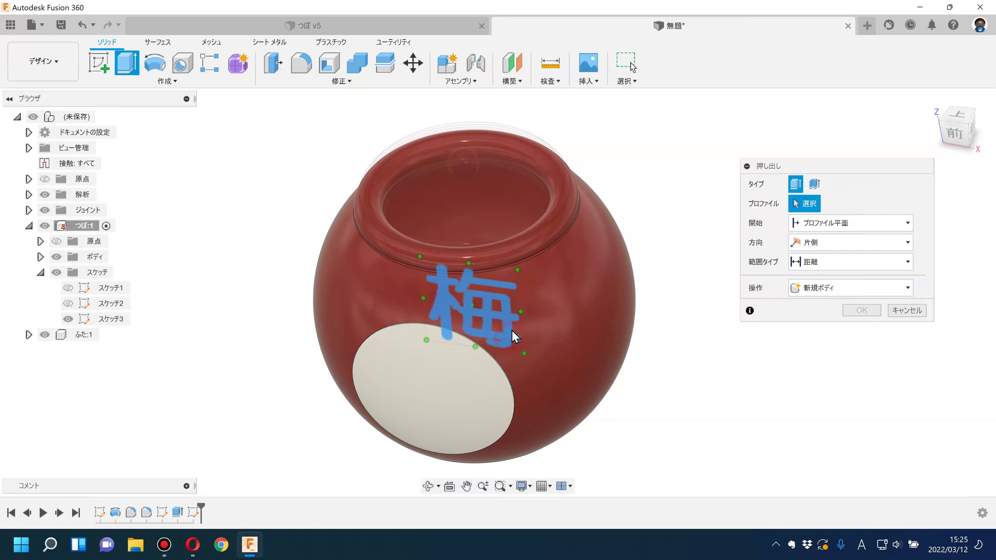
pyautogui.click(512, 343)
# Extrude 梅 0.5 mm outward from the pot surface as a new body
pyautogui.click(811, 224)
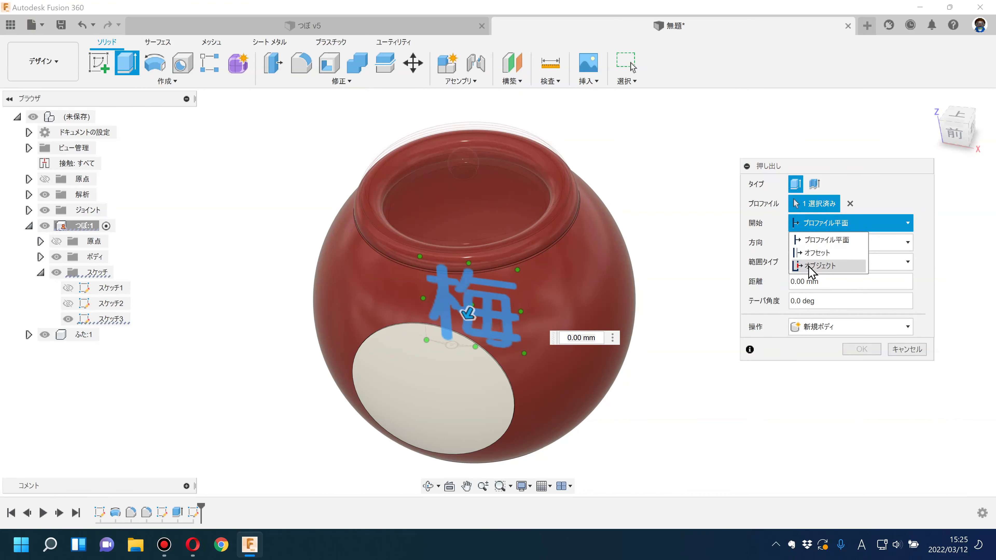
pyautogui.click(815, 267)
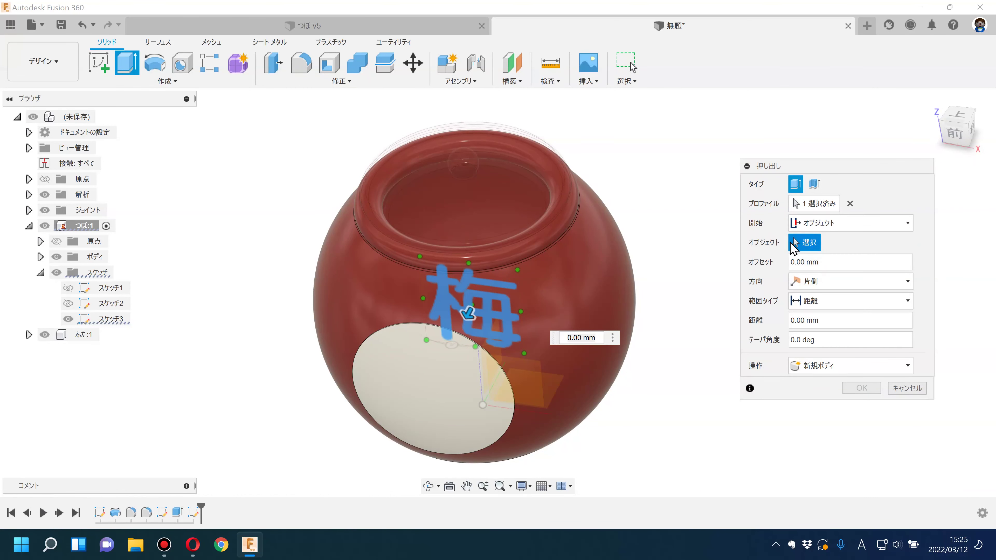
pyautogui.click(469, 423)
pyautogui.keyDown('shift'); pyautogui.moveTo(406, 430); pyautogui.dragTo(333, 340, button='middle'); pyautogui.keyUp('shift')
pyautogui.moveTo(328, 343); pyautogui.dragTo(312, 347)
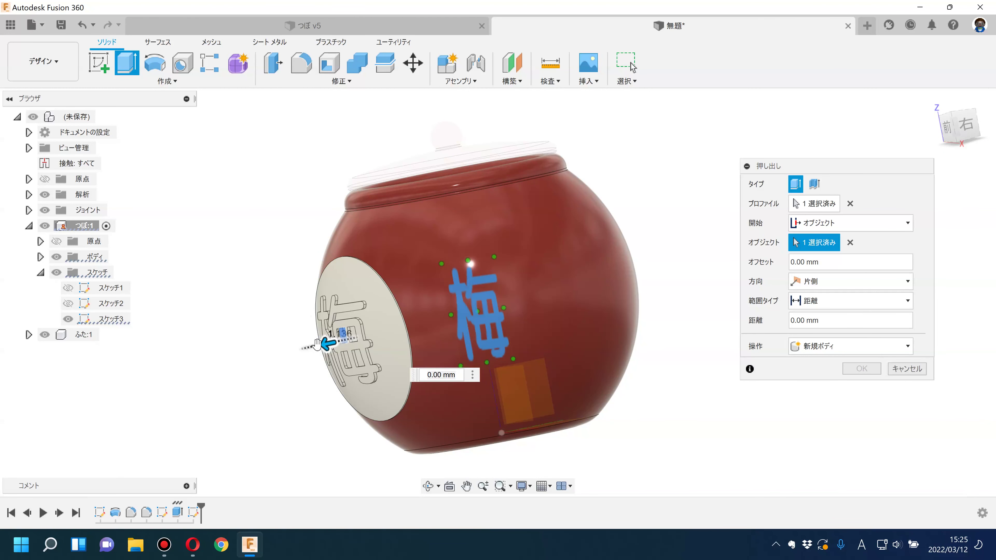
pyautogui.keyDown('shift'); pyautogui.moveTo(624, 383); pyautogui.dragTo(629, 383, button='middle'); pyautogui.keyUp('shift')
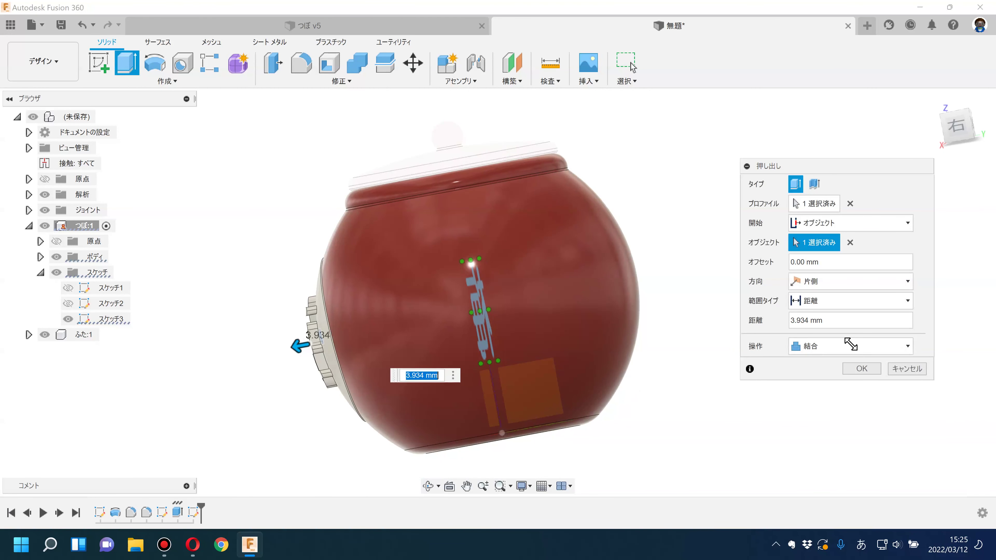
pyautogui.click(851, 346)
pyautogui.click(820, 402)
pyautogui.write('0.5')
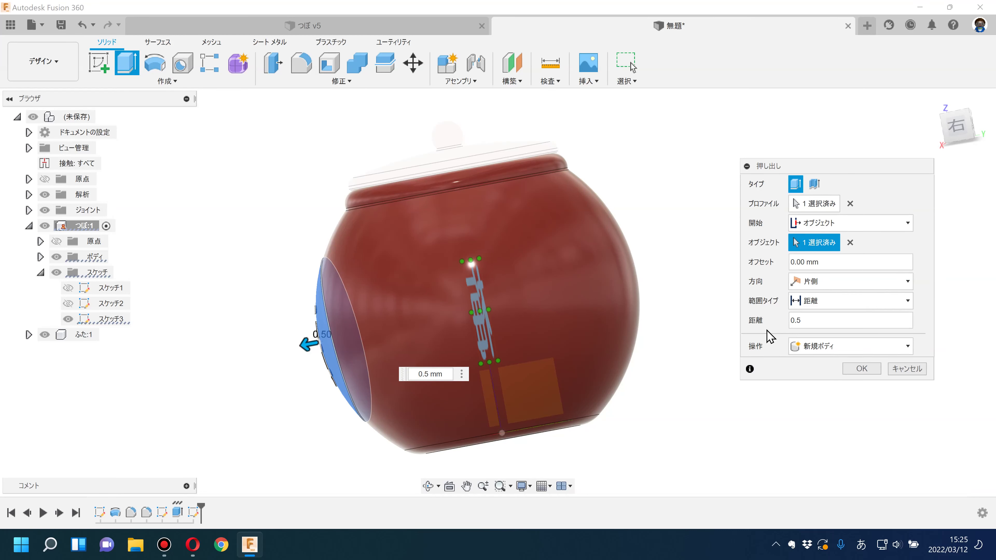
pyautogui.press('Return')
pyautogui.keyDown('shift'); pyautogui.moveTo(619, 311); pyautogui.dragTo(796, 314, button='middle'); pyautogui.keyUp('shift')
pyautogui.moveTo(304, 215); pyautogui.dragTo(267, 222)
pyautogui.press('Escape')
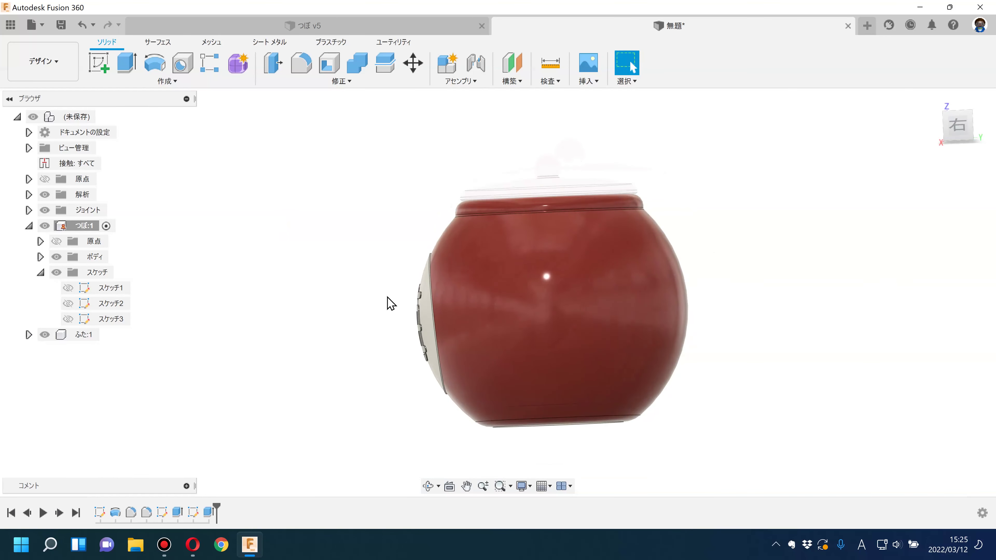
# Activate the root assembly so the lid shows, and switch from Design to the Render workspace
pyautogui.keyDown('shift'); pyautogui.moveTo(396, 290); pyautogui.dragTo(506, 303, button='middle'); pyautogui.keyUp('shift')
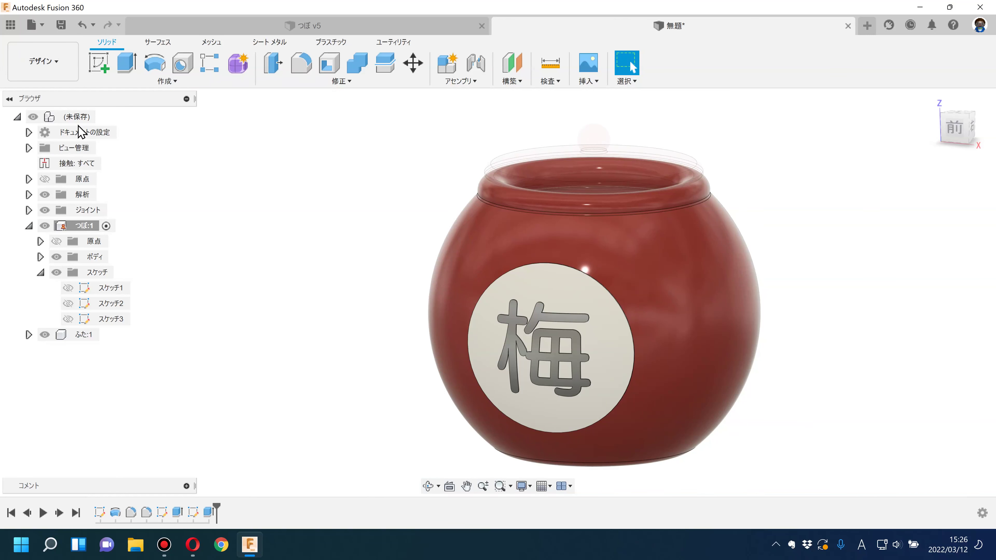
pyautogui.click(102, 117)
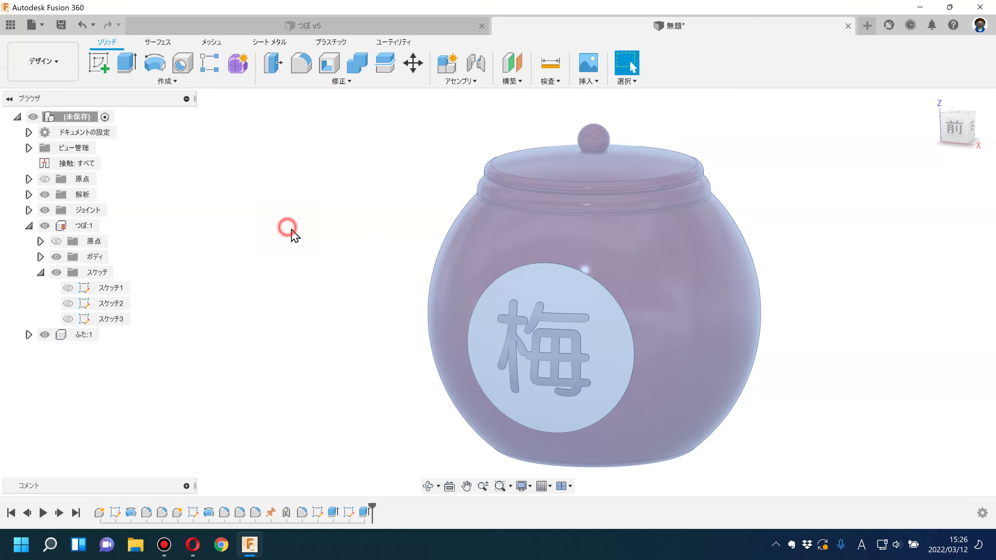
pyautogui.moveTo(298, 240); pyautogui.dragTo(275, 243, button='middle')
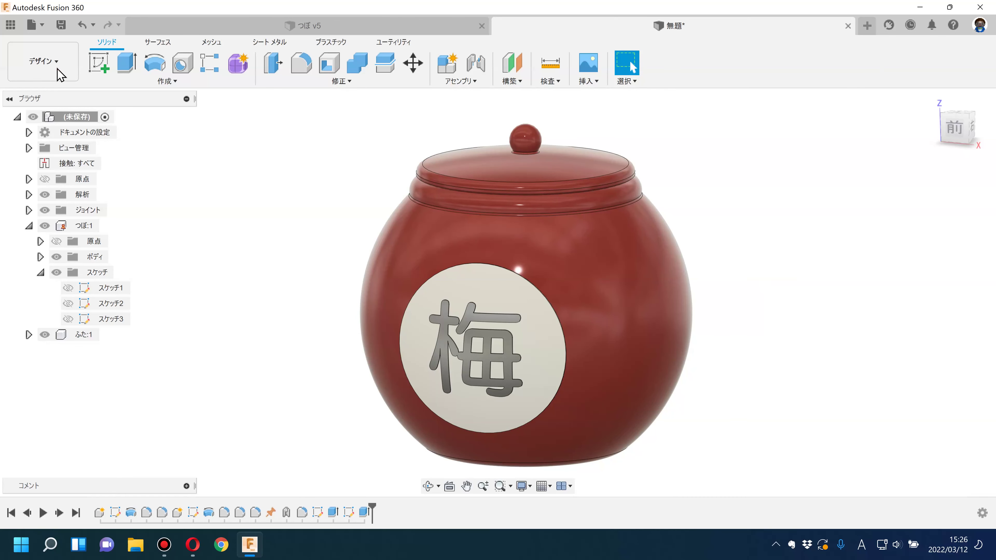
pyautogui.click(44, 61)
pyautogui.click(53, 139)
pyautogui.keyDown('shift'); pyautogui.moveTo(282, 203); pyautogui.dragTo(351, 219, button='middle'); pyautogui.keyUp('shift')
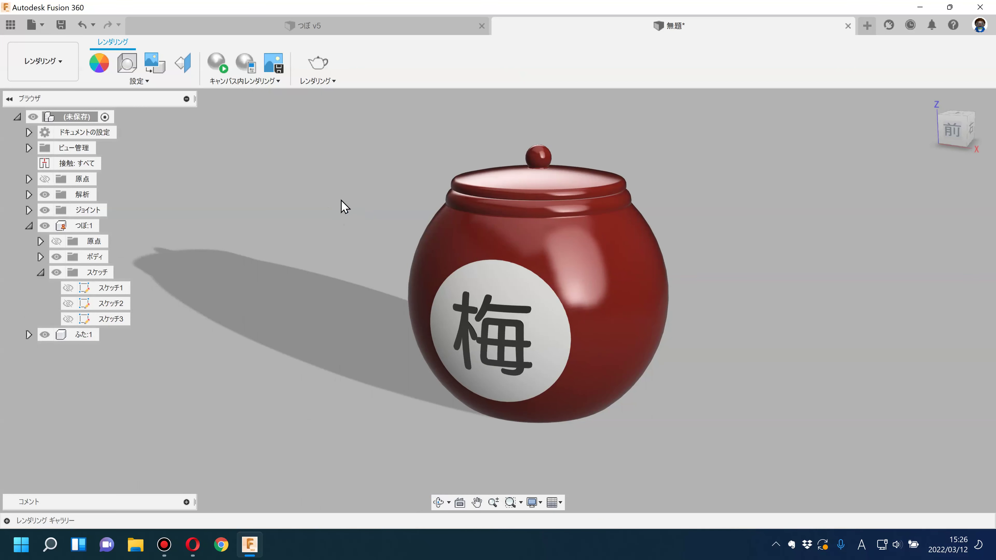
# Compare the pot against the つぼ v5 design, then return to the untitled pot
pyautogui.click(333, 26)
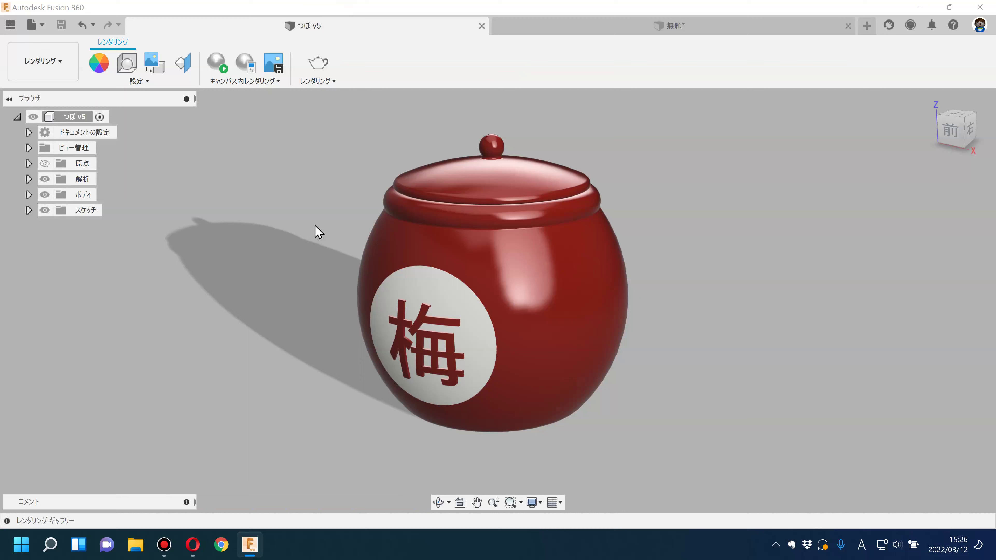
pyautogui.keyDown('shift'); pyautogui.moveTo(318, 231); pyautogui.dragTo(377, 232, button='middle'); pyautogui.keyUp('shift')
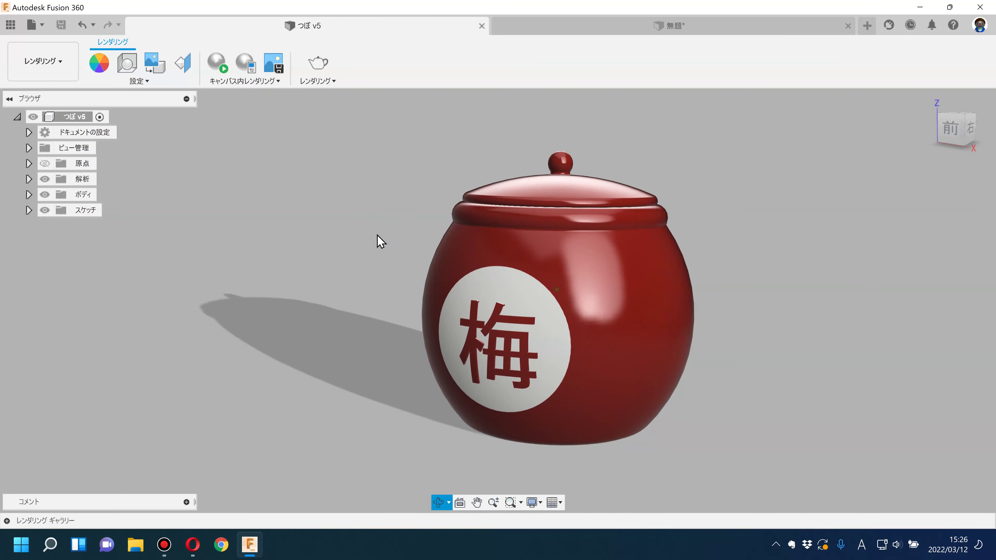
pyautogui.click(596, 32)
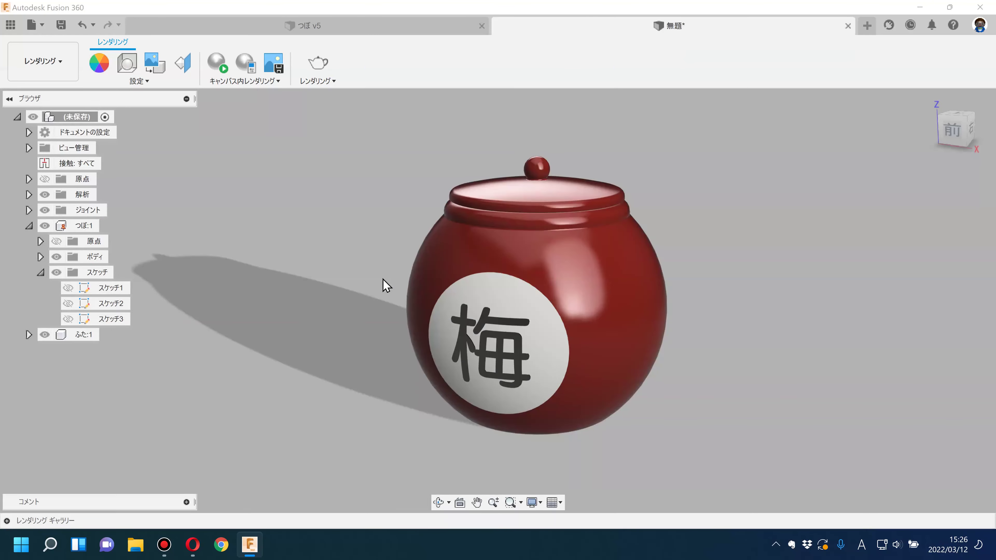
pyautogui.keyDown('shift'); pyautogui.moveTo(377, 308); pyautogui.dragTo(378, 285, button='middle'); pyautogui.keyUp('shift')
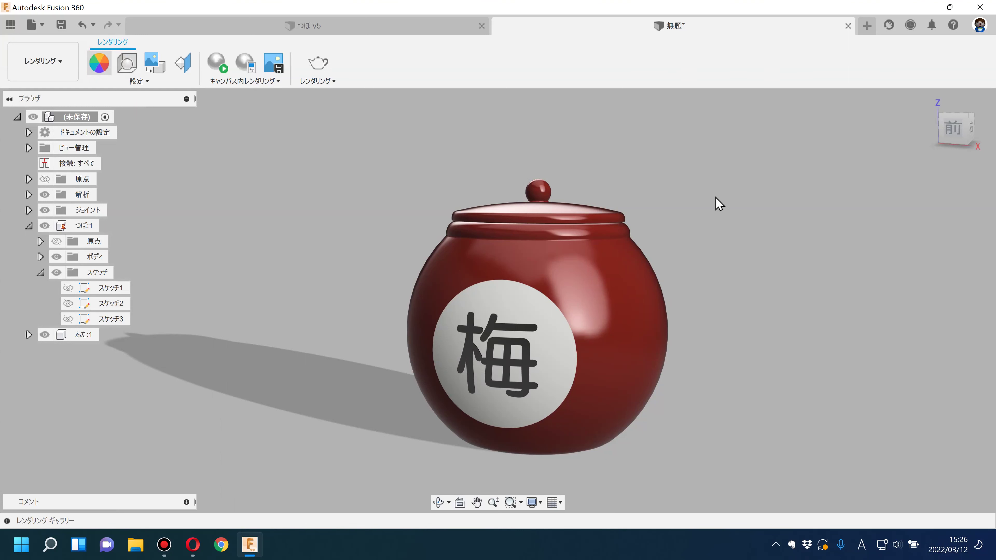
# Paint the 梅 character with Paint - Enamel Glossy (Red) from the Appearance library
pyautogui.press('a')
pyautogui.moveTo(664, 154); pyautogui.dragTo(532, 369)
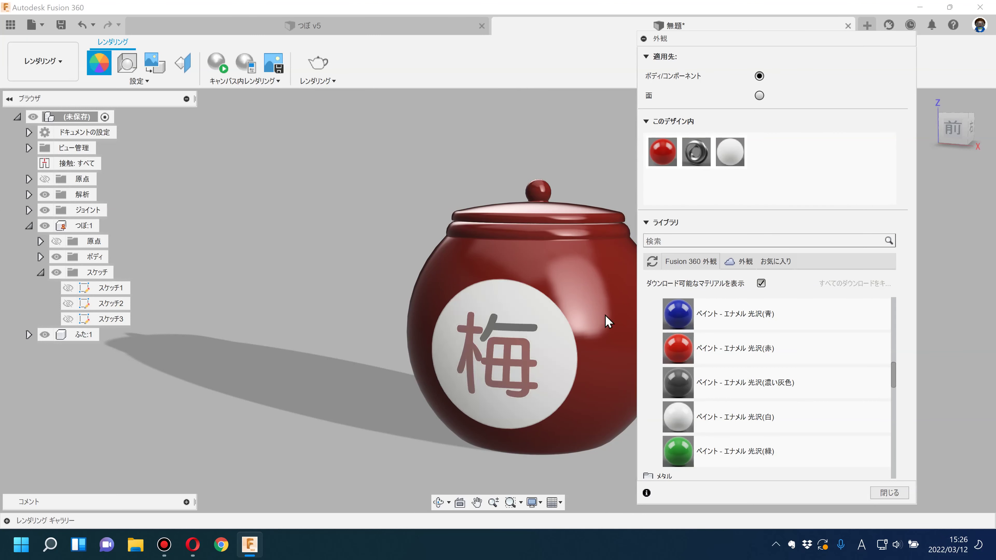
pyautogui.moveTo(663, 152)
pyautogui.mouseDown()
pyautogui.moveTo(534, 339)
pyautogui.moveTo(540, 349)
pyautogui.moveTo(517, 330)
pyautogui.mouseUp()
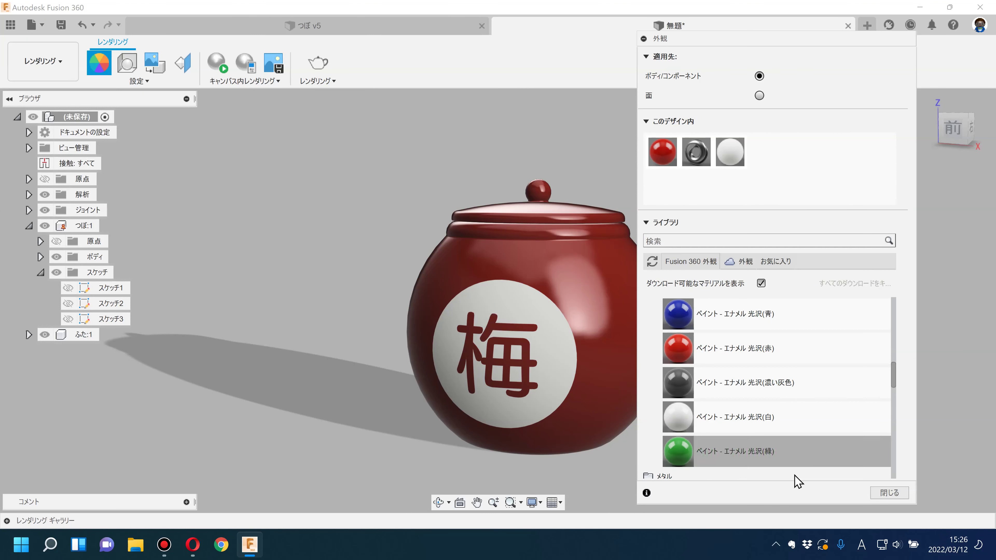
pyautogui.click(888, 491)
pyautogui.moveTo(775, 378)
pyautogui.keyDown('shift'); pyautogui.mouseDown(button='middle')
pyautogui.moveTo(780, 385)
pyautogui.moveTo(754, 383)
pyautogui.mouseUp(button='middle'); pyautogui.keyUp('shift')
# Return to the Design workspace with the 断面1 section shown from the Analysis folder
pyautogui.click(28, 227)
pyautogui.click(28, 194)
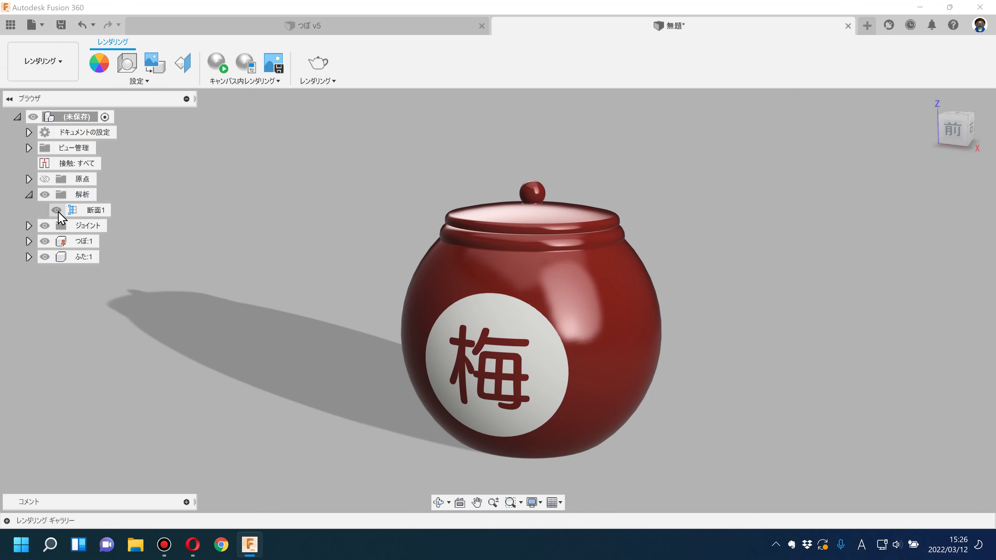
pyautogui.click(55, 74)
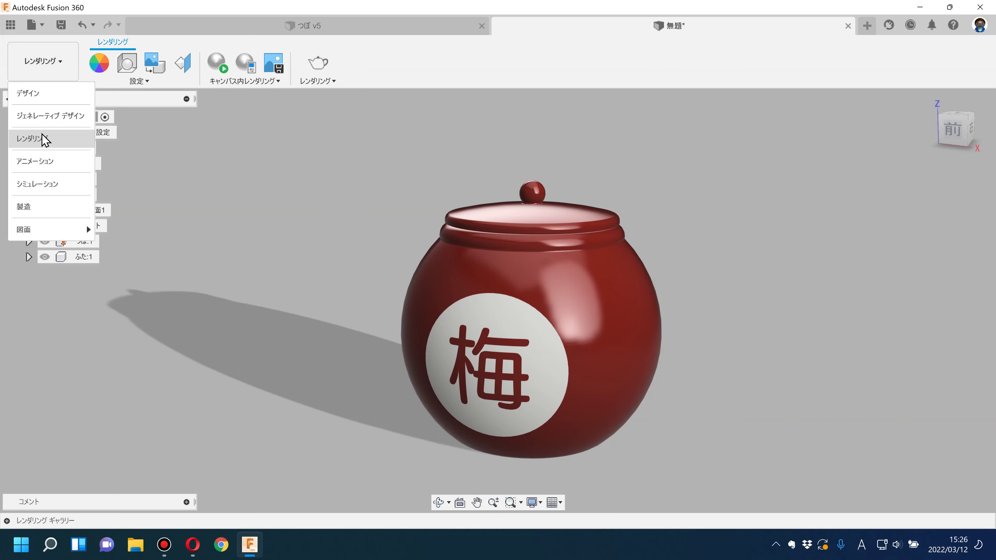
pyautogui.click(39, 95)
pyautogui.click(56, 209)
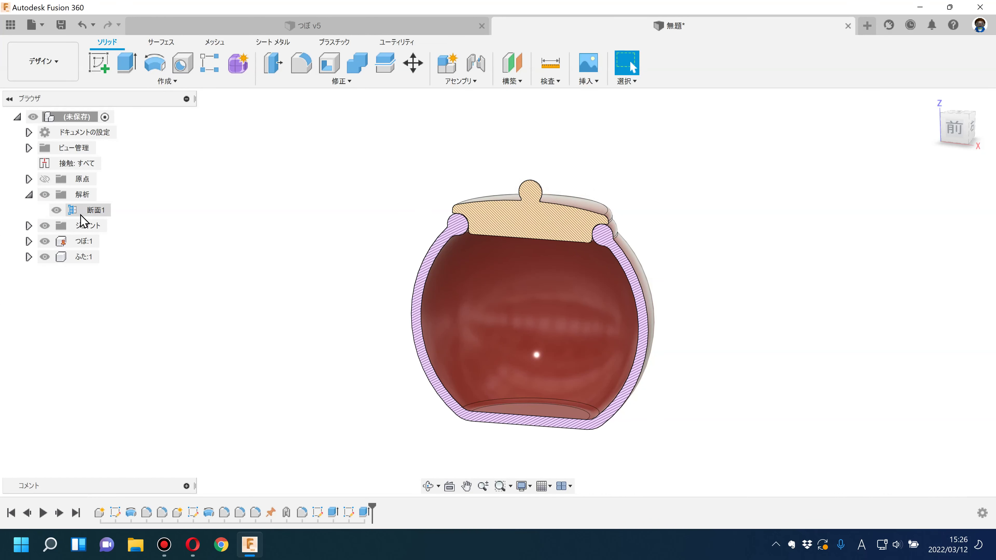
# Set the selection filter to Select All and lift the lid in the 断面1 cut-away
pyautogui.click(57, 210)
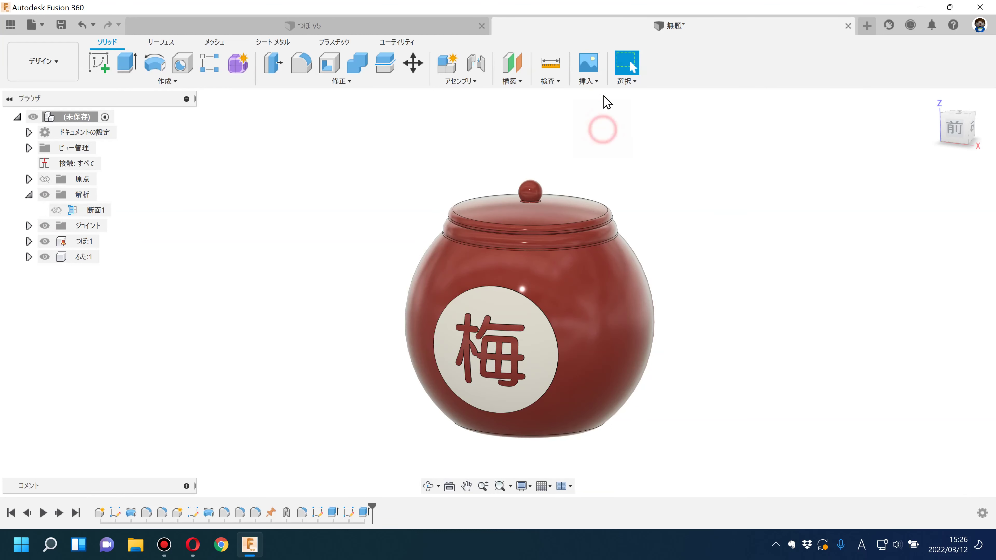
pyautogui.click(629, 82)
pyautogui.moveTo(660, 187)
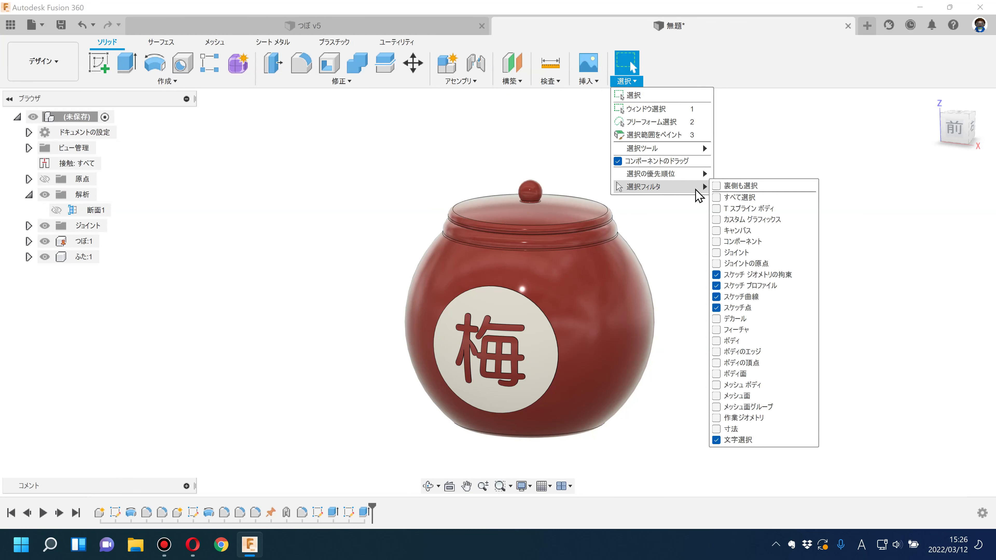
pyautogui.click(722, 197)
pyautogui.click(675, 227)
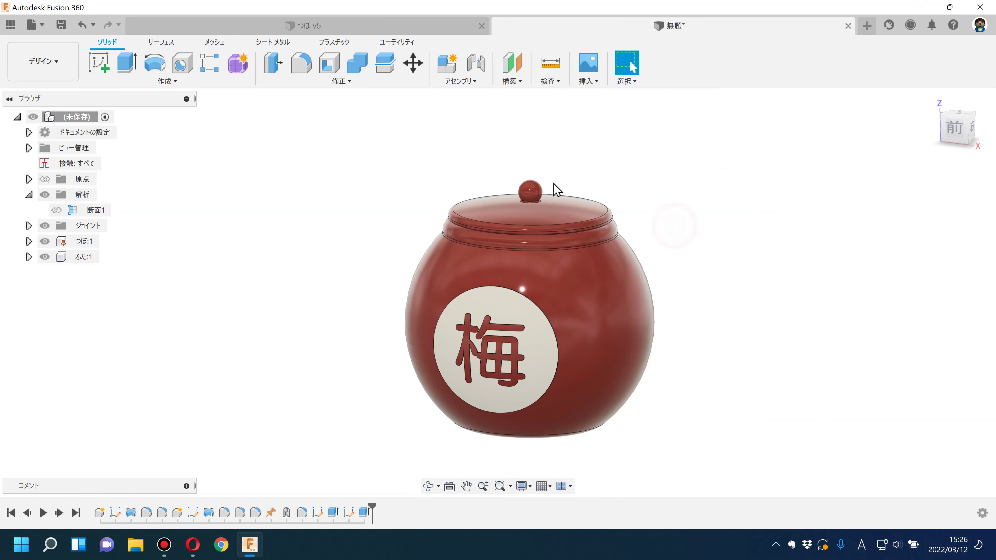
pyautogui.click(59, 210)
pyautogui.moveTo(545, 207); pyautogui.dragTo(568, 122)
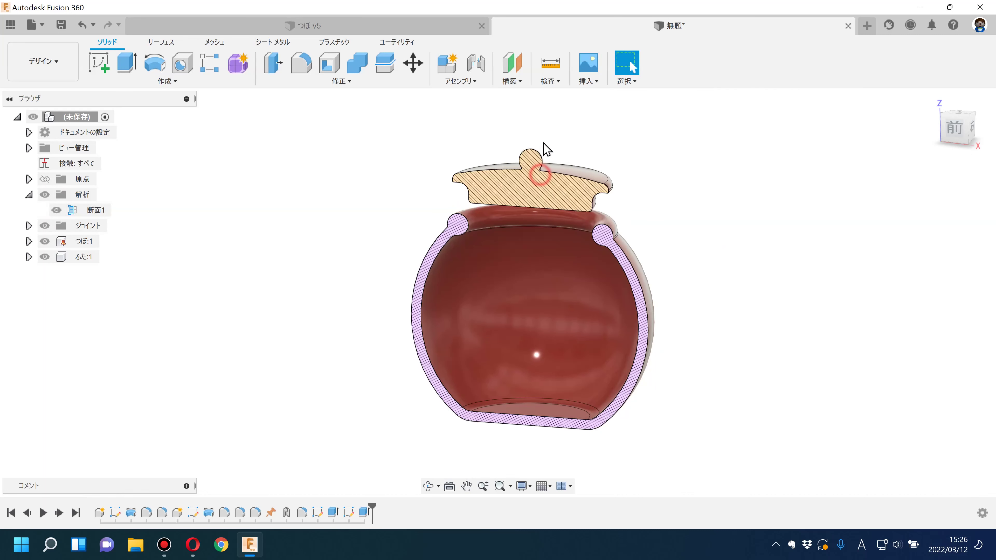
pyautogui.moveTo(567, 247); pyautogui.dragTo(574, 189)
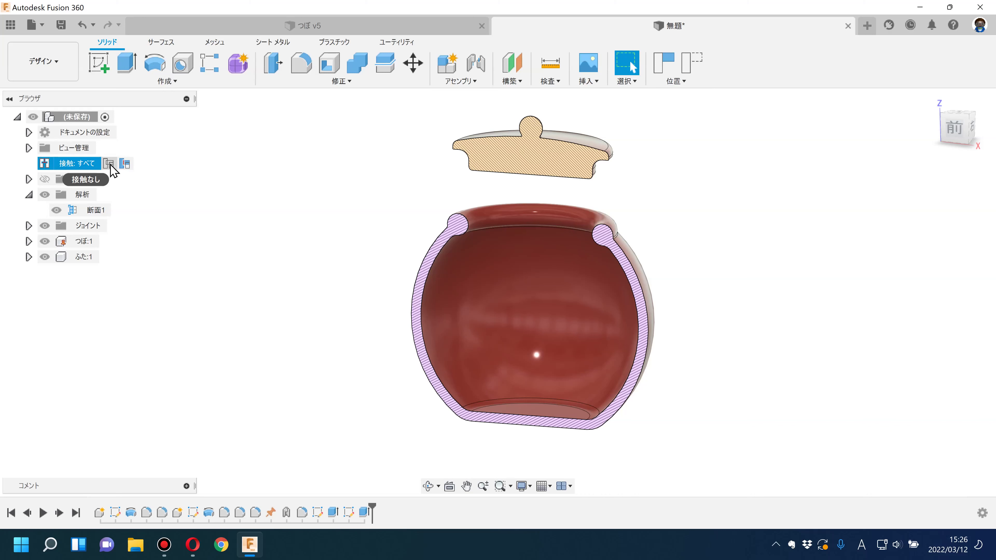
# Disable contact to move the lid freely, then re-enable contact for all and reseat it
pyautogui.click(458, 83)
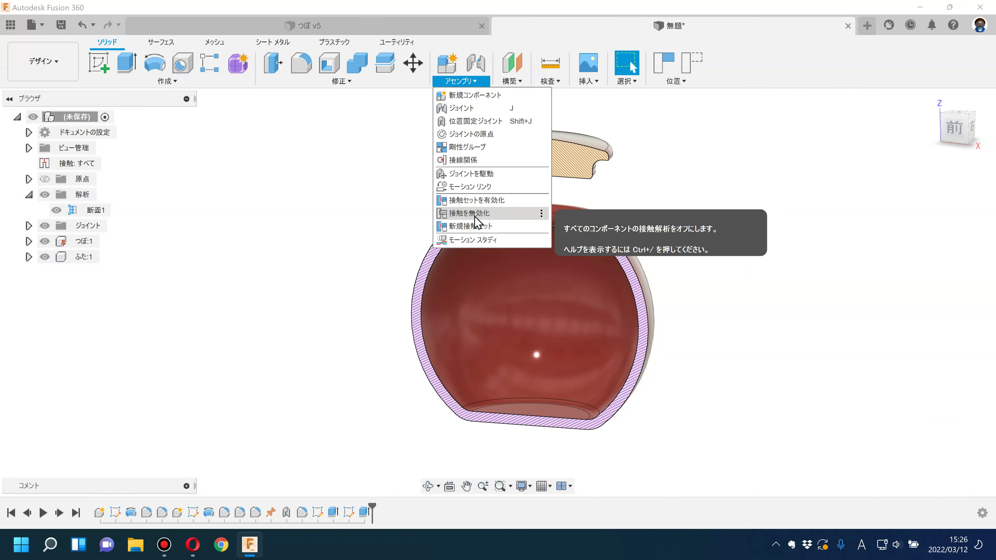
pyautogui.click(486, 215)
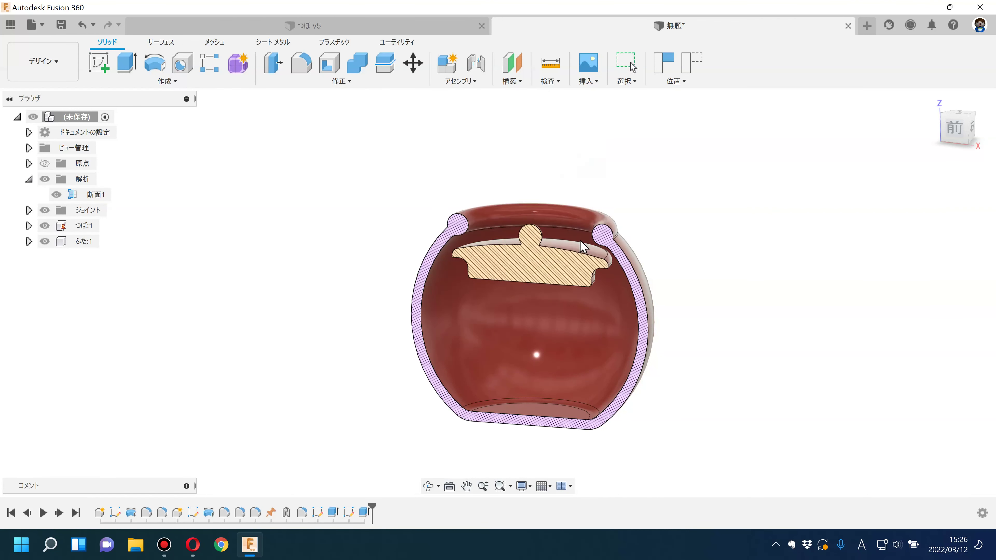
pyautogui.moveTo(584, 235); pyautogui.dragTo(515, 110)
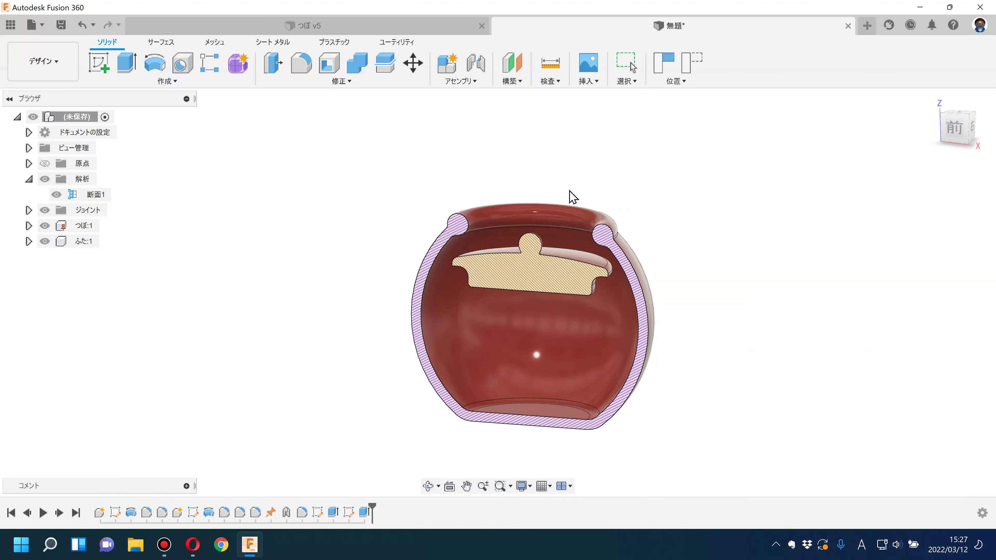
pyautogui.click(475, 81)
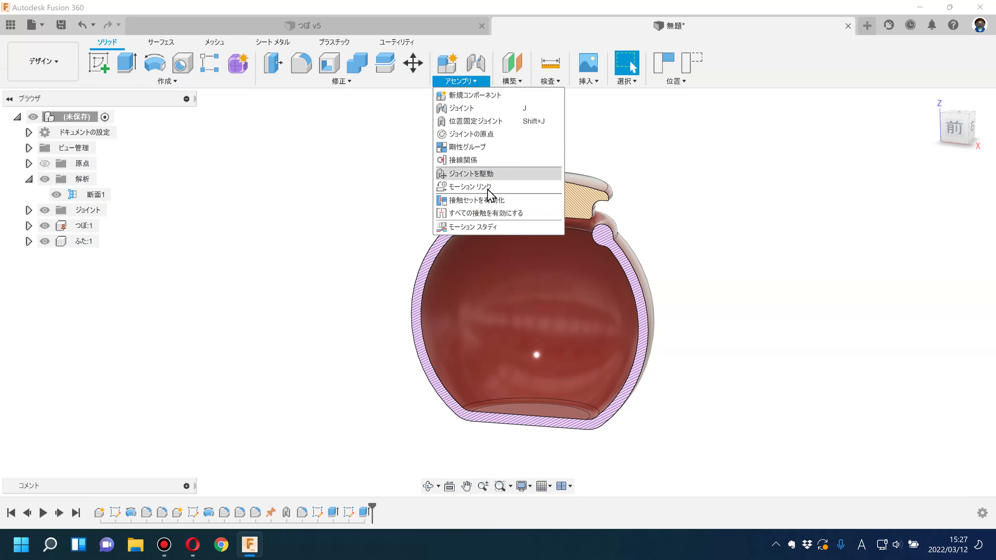
pyautogui.click(484, 210)
pyautogui.moveTo(545, 188)
pyautogui.mouseDown()
pyautogui.moveTo(550, 178)
pyautogui.moveTo(550, 212)
pyautogui.mouseUp()
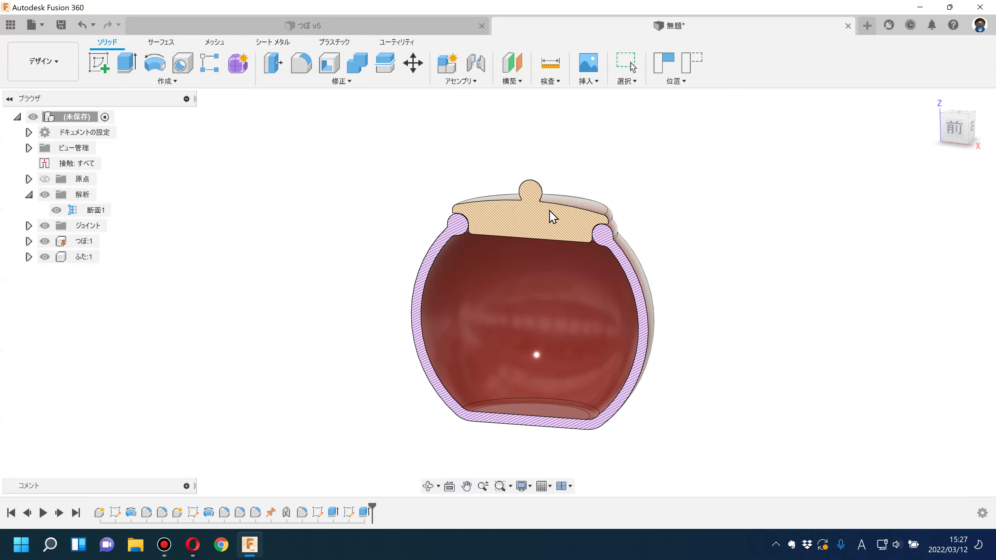
pyautogui.click(682, 90)
pyautogui.click(680, 106)
pyautogui.moveTo(698, 222)
pyautogui.keyDown('shift'); pyautogui.mouseDown(button='middle')
pyautogui.moveTo(579, 233)
pyautogui.moveTo(693, 203)
pyautogui.moveTo(700, 219)
pyautogui.moveTo(585, 222)
pyautogui.mouseUp(button='middle'); pyautogui.keyUp('shift')
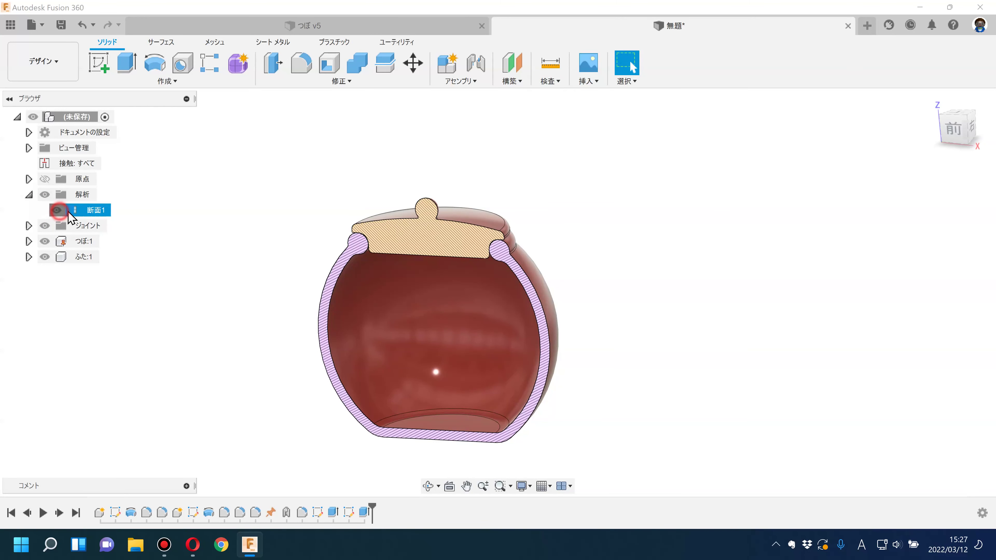
# Hide 断面1 and compute an Interference check across the whole assembly
pyautogui.click(59, 210)
pyautogui.click(553, 89)
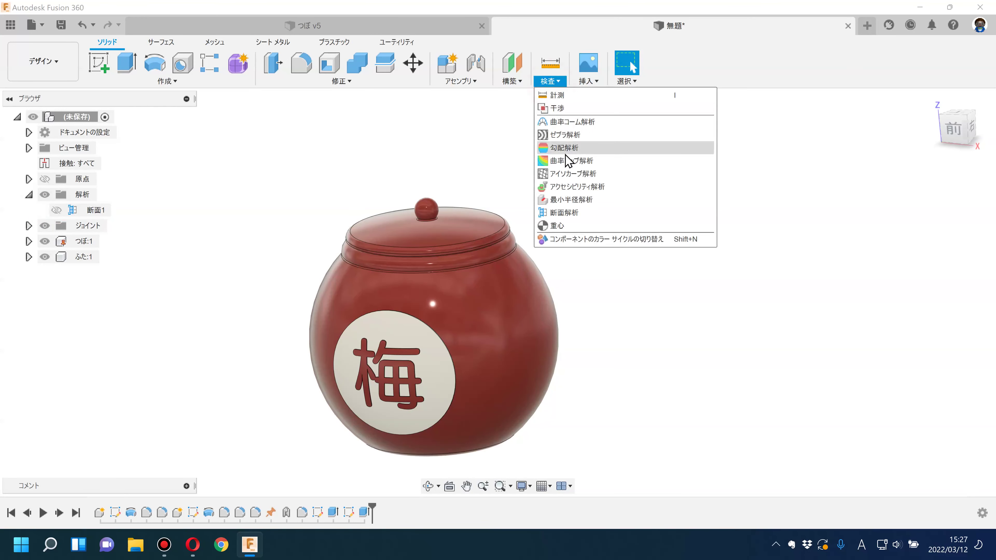
pyautogui.click(562, 106)
pyautogui.click(77, 117)
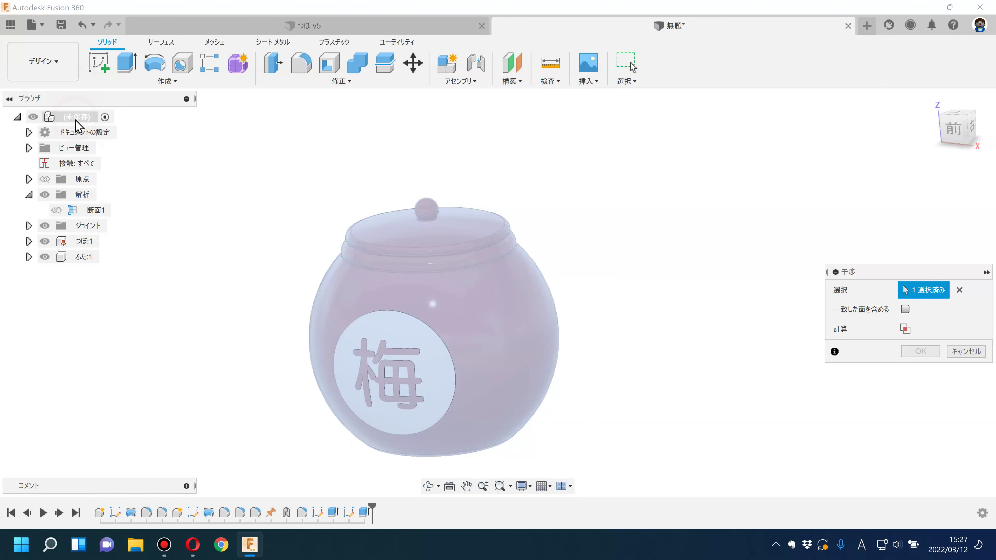
pyautogui.moveTo(849, 272); pyautogui.dragTo(620, 221)
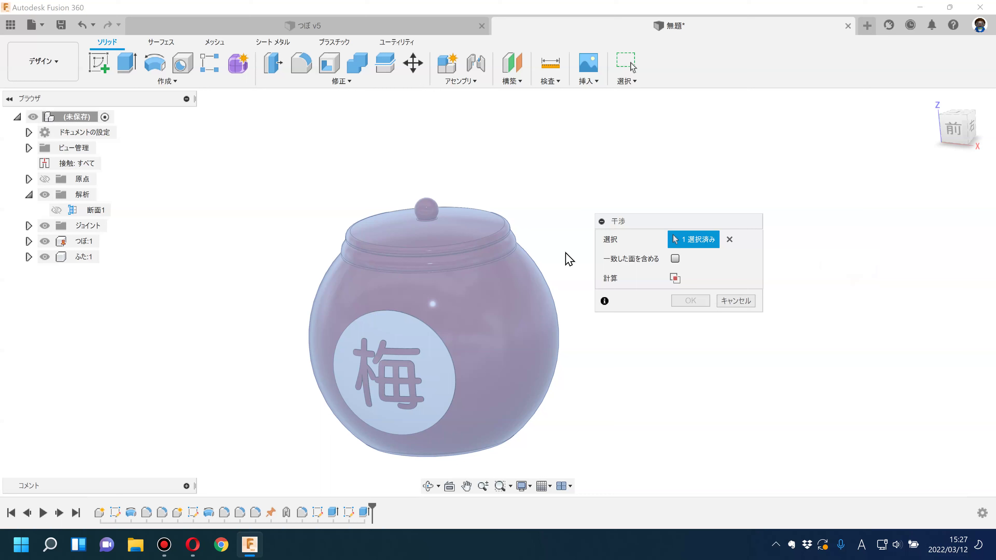
pyautogui.click(674, 279)
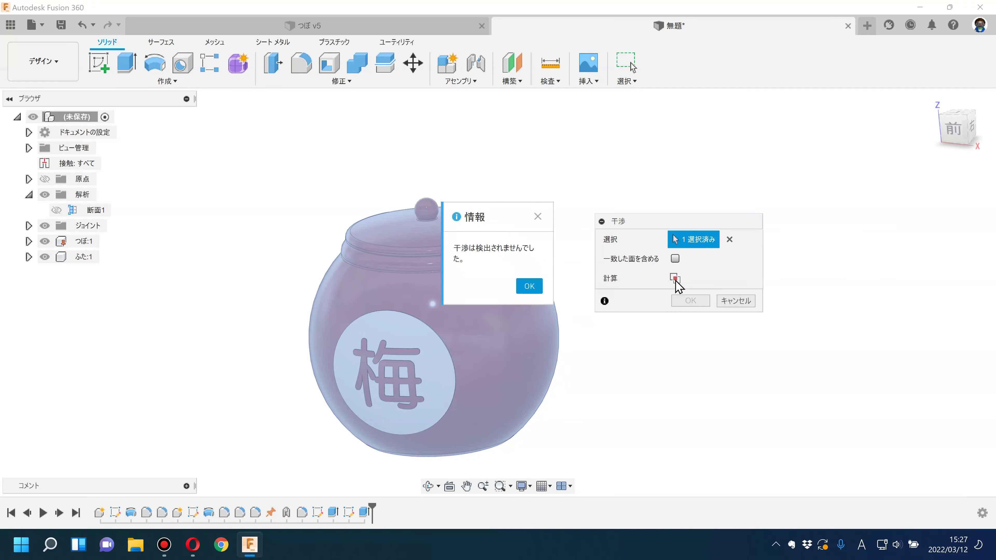
pyautogui.click(529, 286)
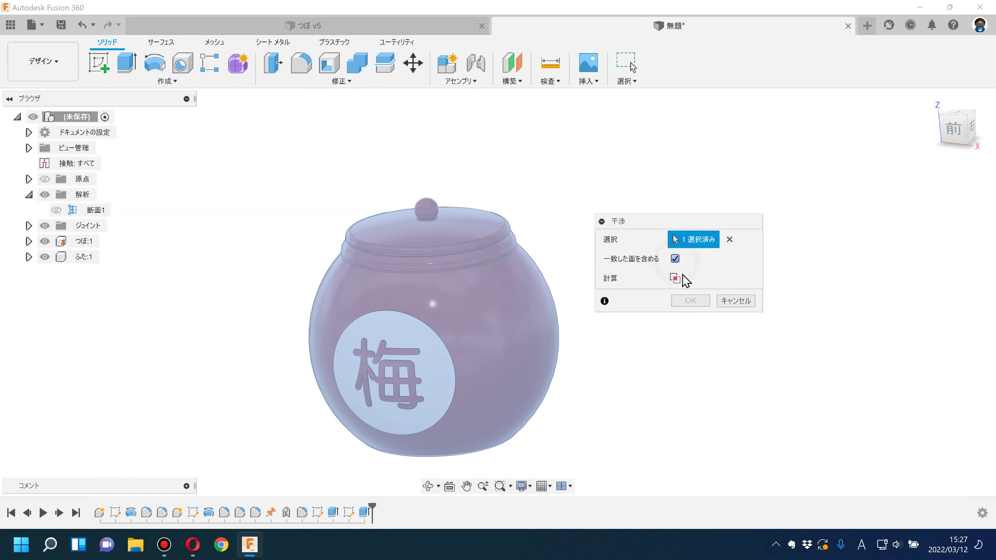
pyautogui.click(674, 278)
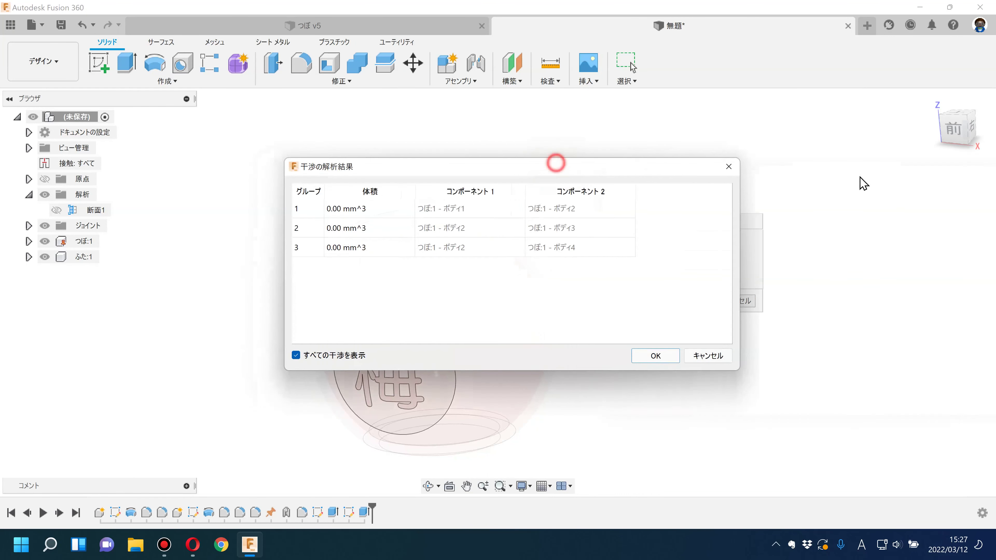
# Review the three 0.00 mm^3 overlaps near the rim and close the results
pyautogui.moveTo(556, 164); pyautogui.dragTo(897, 178)
pyautogui.scroll(3, 501, 260)
pyautogui.keyDown('shift'); pyautogui.moveTo(501, 260); pyautogui.dragTo(450, 259, button='middle'); pyautogui.keyUp('shift')
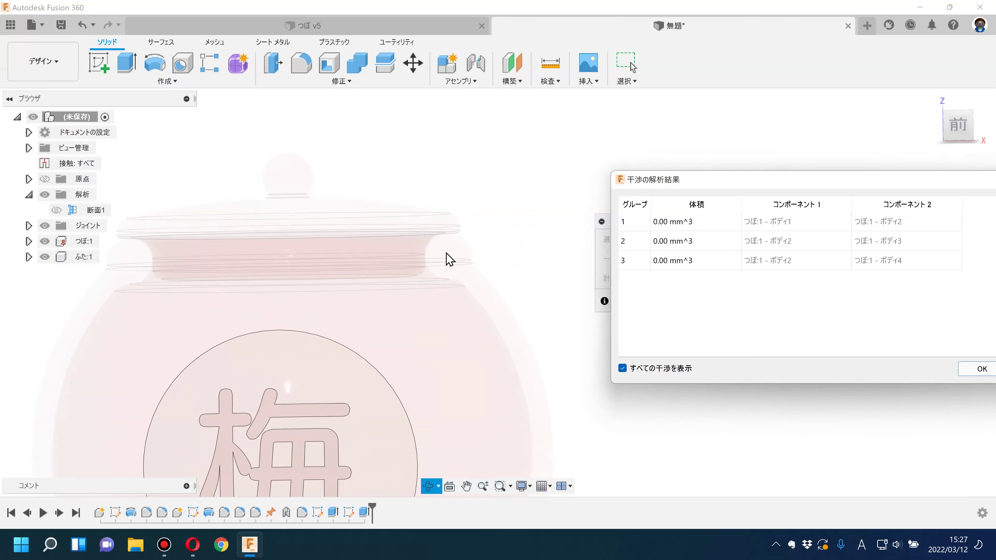
pyautogui.moveTo(695, 178); pyautogui.dragTo(522, 178)
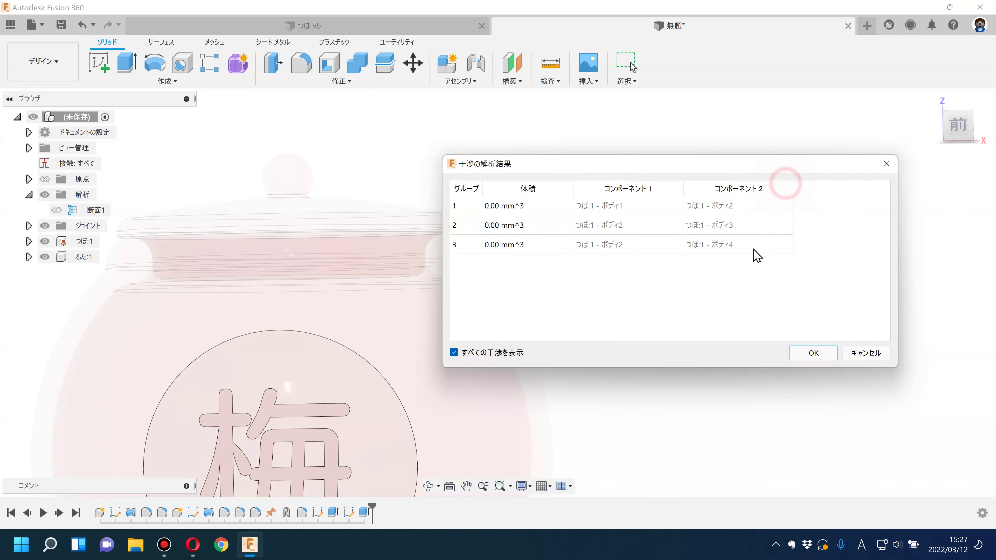
pyautogui.click(869, 353)
pyautogui.scroll(-3, 623, 244)
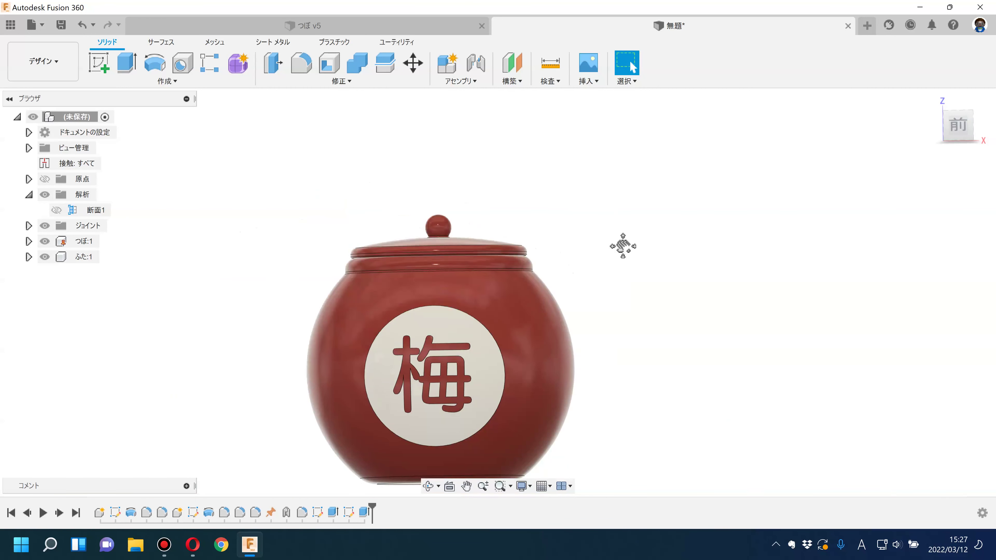
# Show the 断面1 cut-away and open the pot's profile sketch from the timeline
pyautogui.click(61, 212)
pyautogui.click(55, 212)
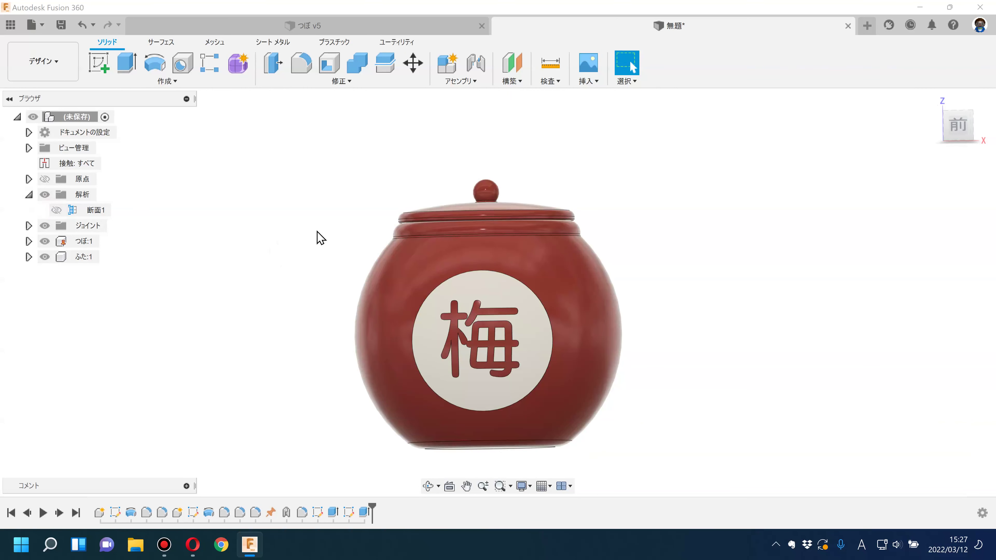
pyautogui.keyDown('shift'); pyautogui.moveTo(318, 238); pyautogui.dragTo(285, 252, button='middle'); pyautogui.keyUp('shift')
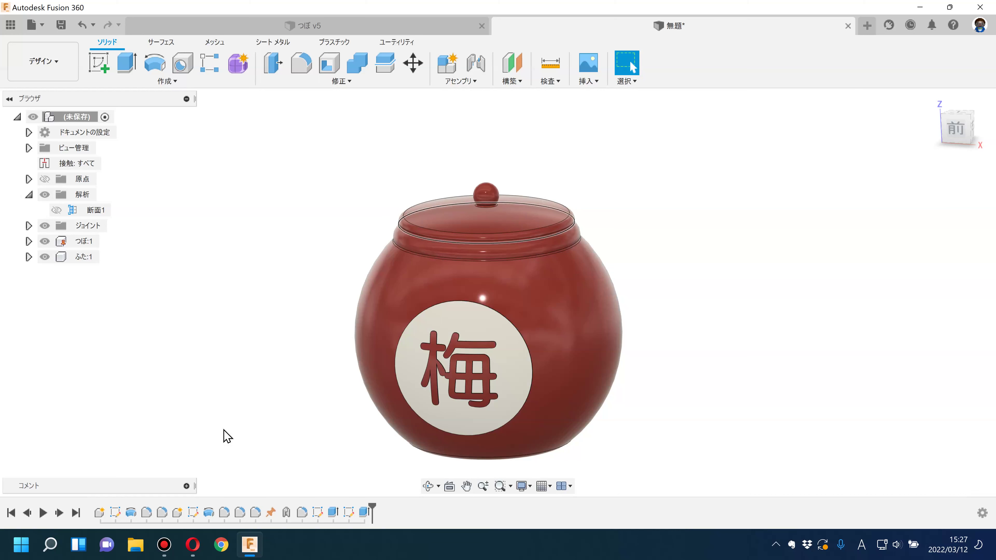
pyautogui.click(252, 466)
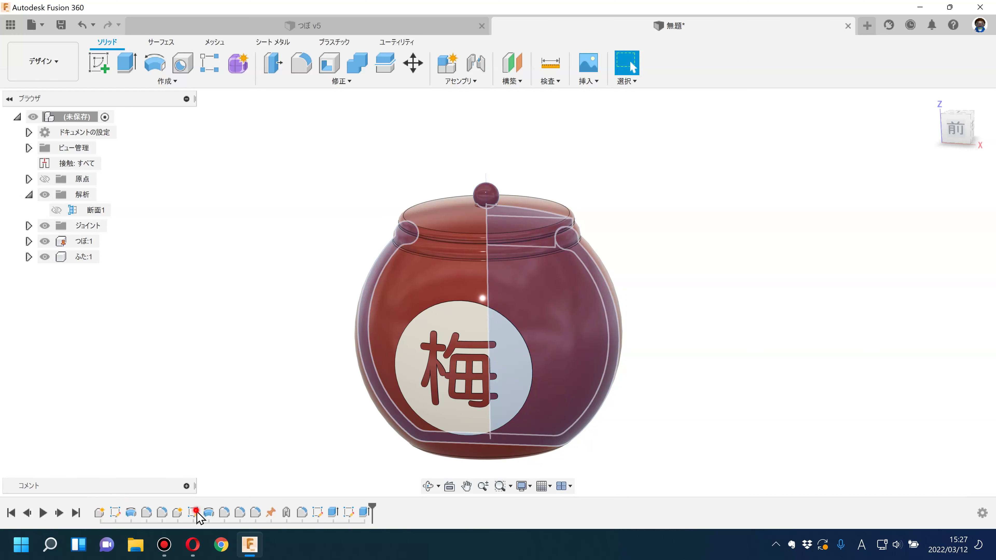
pyautogui.click(289, 476)
pyautogui.click(250, 433)
pyautogui.doubleClick(116, 512)
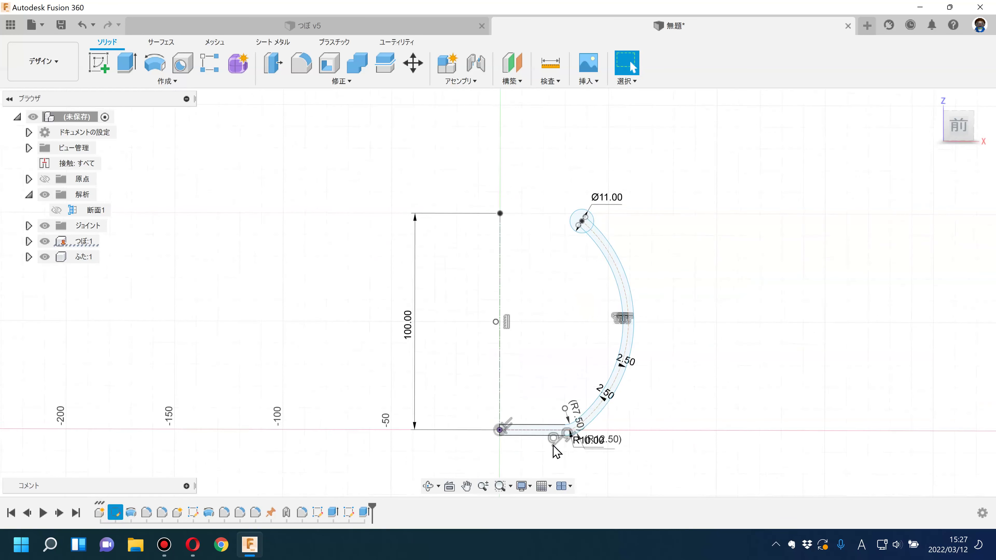
# Drag the Ø11 rim bead circle and the curve's lower end outward in the profile
pyautogui.scroll(2, 600, 169)
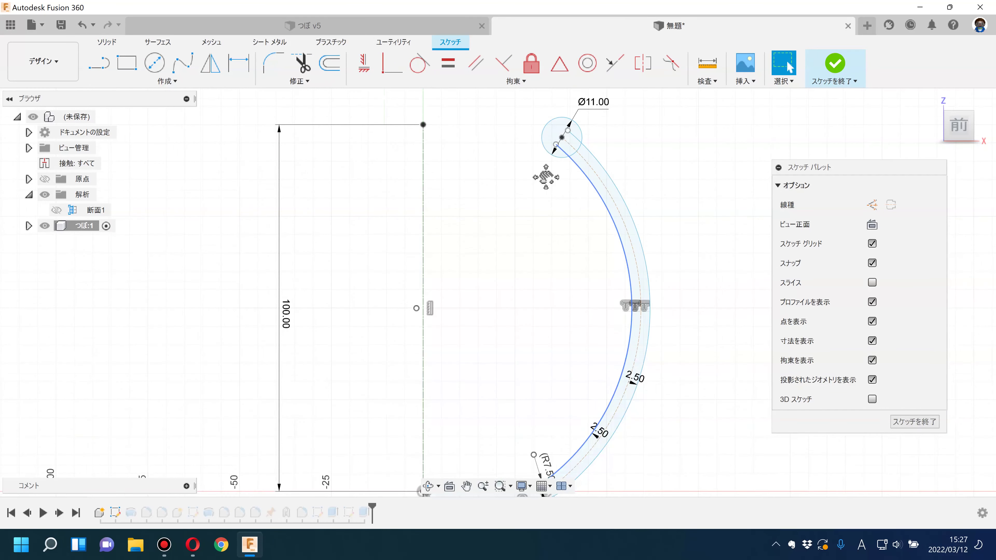
pyautogui.moveTo(612, 145); pyautogui.dragTo(576, 211, button='middle')
pyautogui.moveTo(523, 203); pyautogui.dragTo(524, 284)
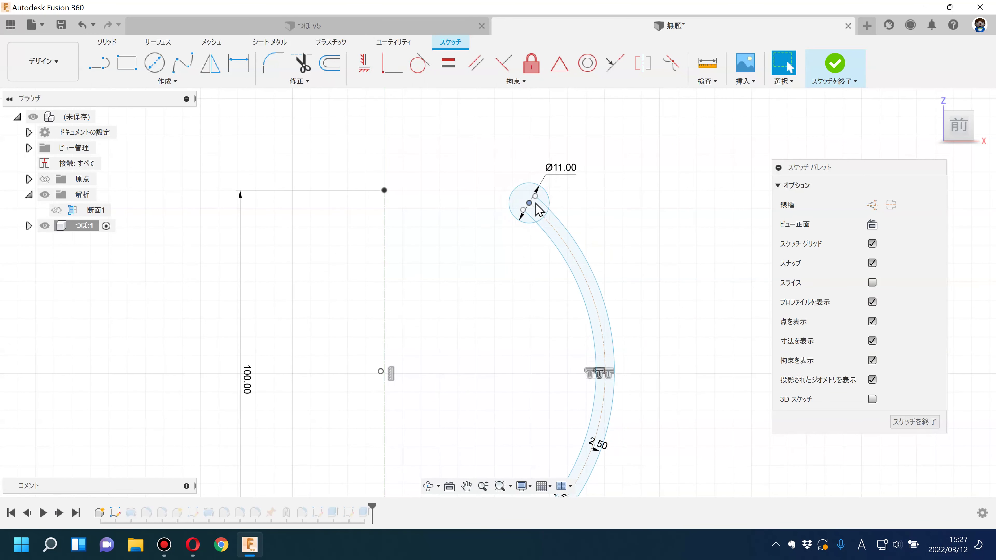
pyautogui.moveTo(524, 284); pyautogui.dragTo(515, 179, button='middle')
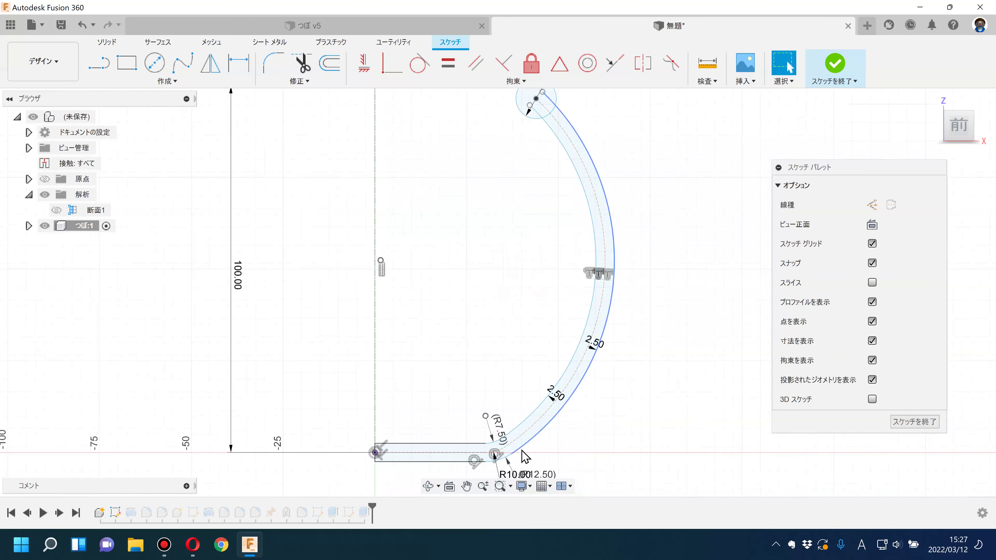
pyautogui.moveTo(508, 455); pyautogui.dragTo(586, 476)
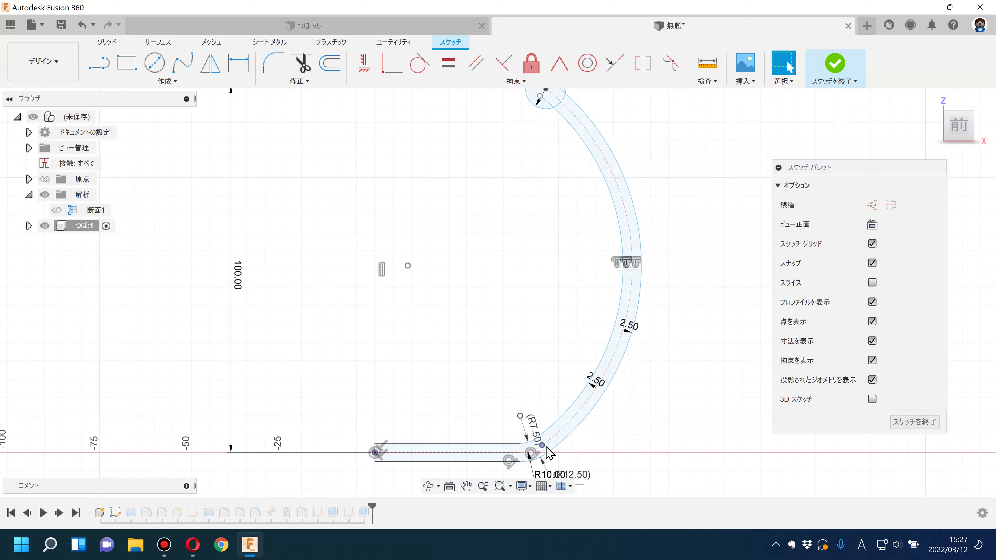
pyautogui.scroll(-2, 511, 334)
pyautogui.moveTo(511, 334)
pyautogui.mouseDown(button='middle')
pyautogui.moveTo(522, 328)
pyautogui.moveTo(512, 395)
pyautogui.mouseUp(button='middle')
pyautogui.moveTo(535, 194); pyautogui.dragTo(539, 207)
pyautogui.click(497, 297)
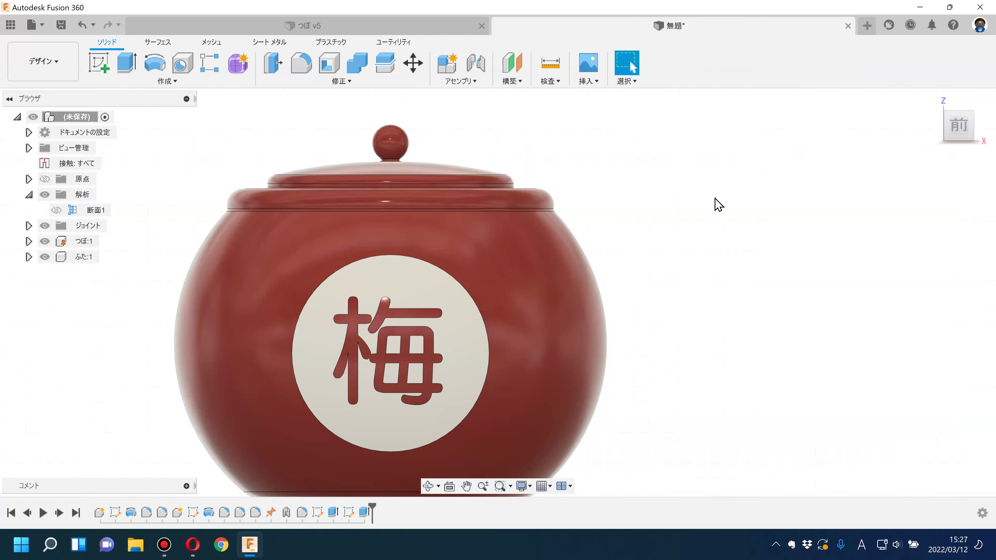
pyautogui.keyDown('shift'); pyautogui.moveTo(692, 226); pyautogui.dragTo(661, 262, button='middle'); pyautogui.keyUp('shift')
pyautogui.click(43, 243)
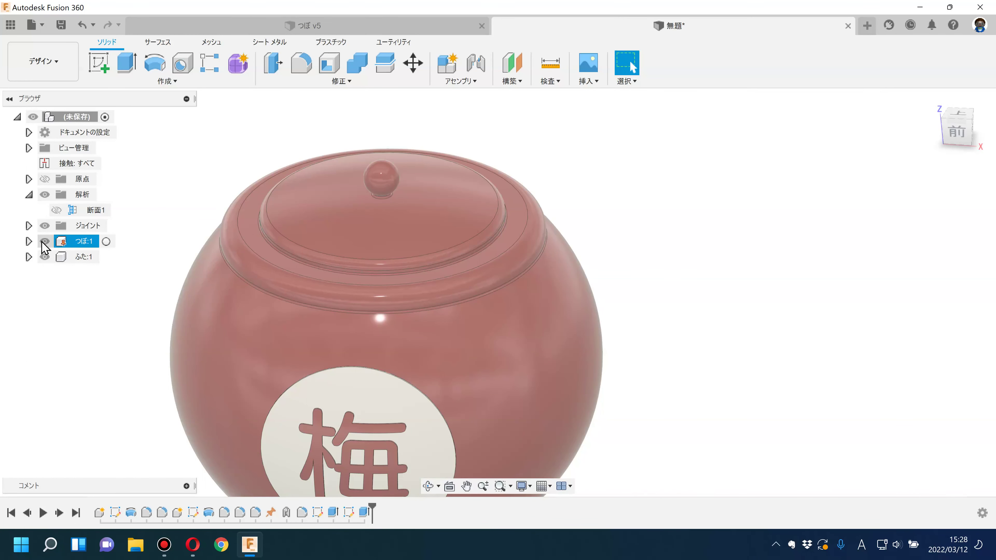
# Hide つぼ:1 and drag the lid sketch's outer edge line outward
pyautogui.click(42, 242)
pyautogui.keyDown('shift'); pyautogui.moveTo(164, 251); pyautogui.dragTo(169, 213, button='middle'); pyautogui.keyUp('shift')
pyautogui.scroll(2, 563, 220)
pyautogui.scroll(3, 557, 219)
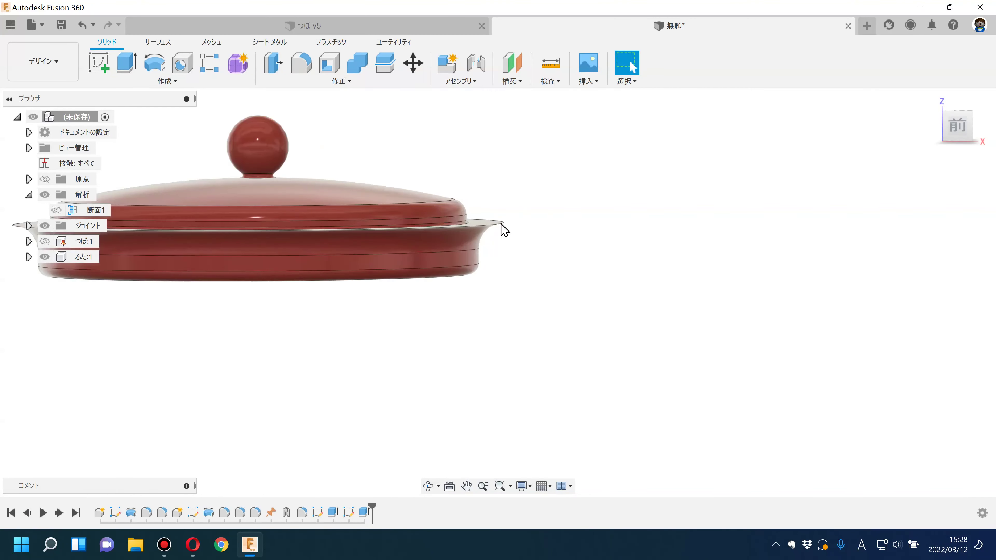
pyautogui.doubleClick(193, 512)
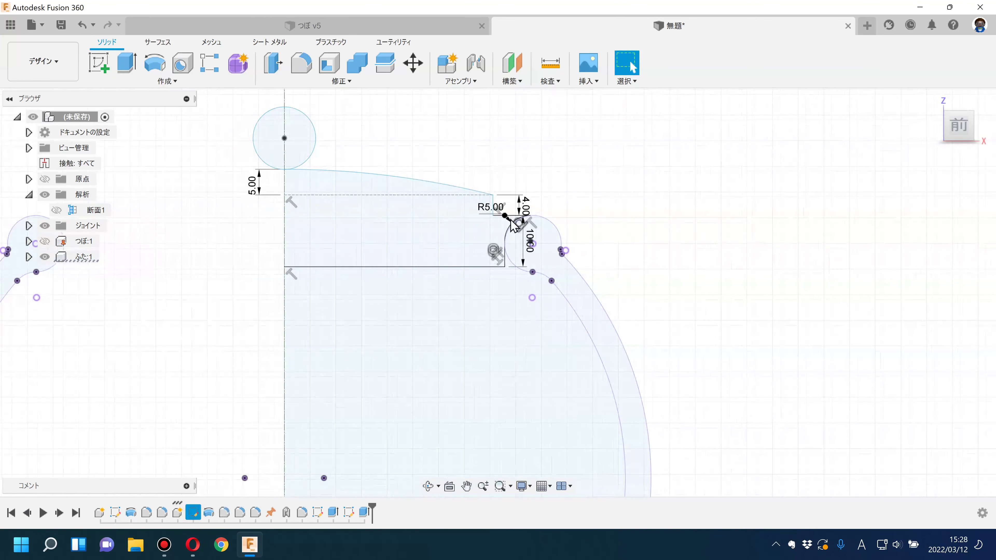
pyautogui.scroll(2, 510, 210)
pyautogui.scroll(1, 505, 216)
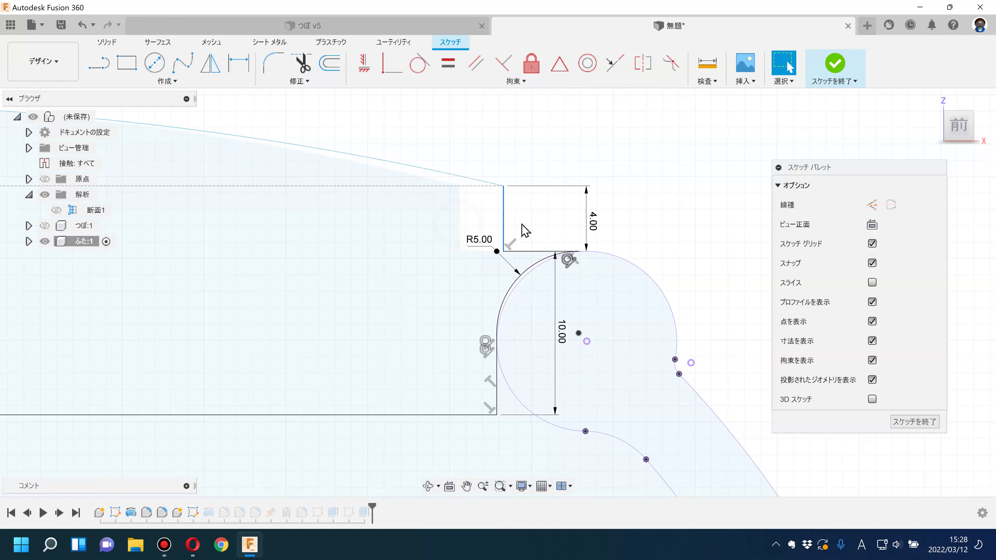
pyautogui.moveTo(563, 230); pyautogui.dragTo(624, 229)
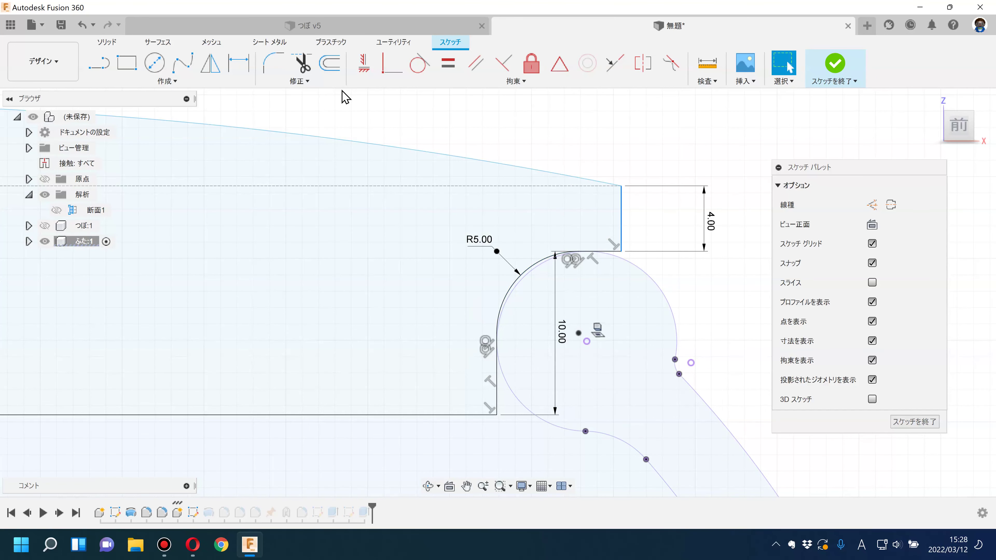
# Dimension the lid's outer edge 2 mm from the rim bead centre and show つぼ:1 again
pyautogui.click(238, 63)
pyautogui.press('Escape')
pyautogui.click(229, 74)
pyautogui.click(586, 341)
pyautogui.click(622, 222)
pyautogui.click(604, 140)
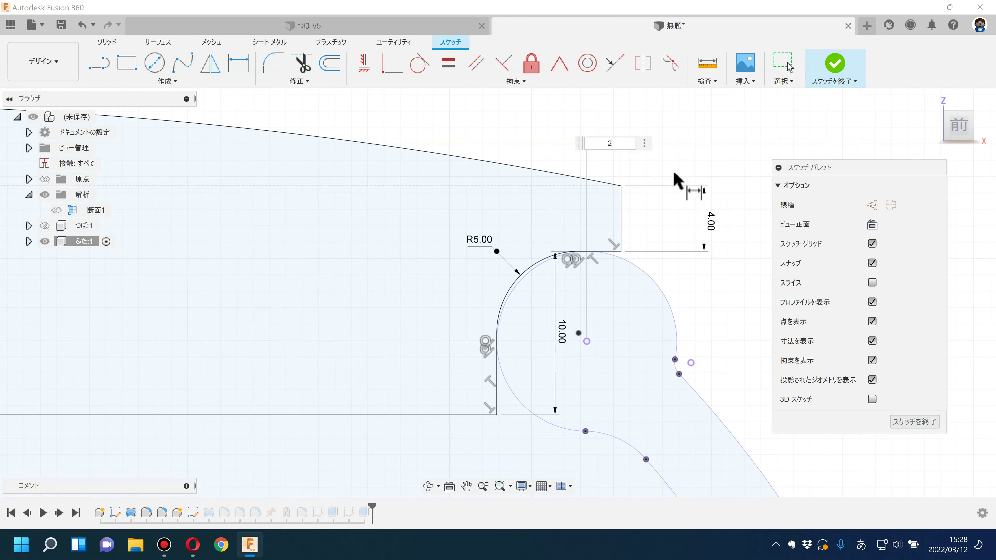
pyautogui.press('Return')
pyautogui.click(835, 65)
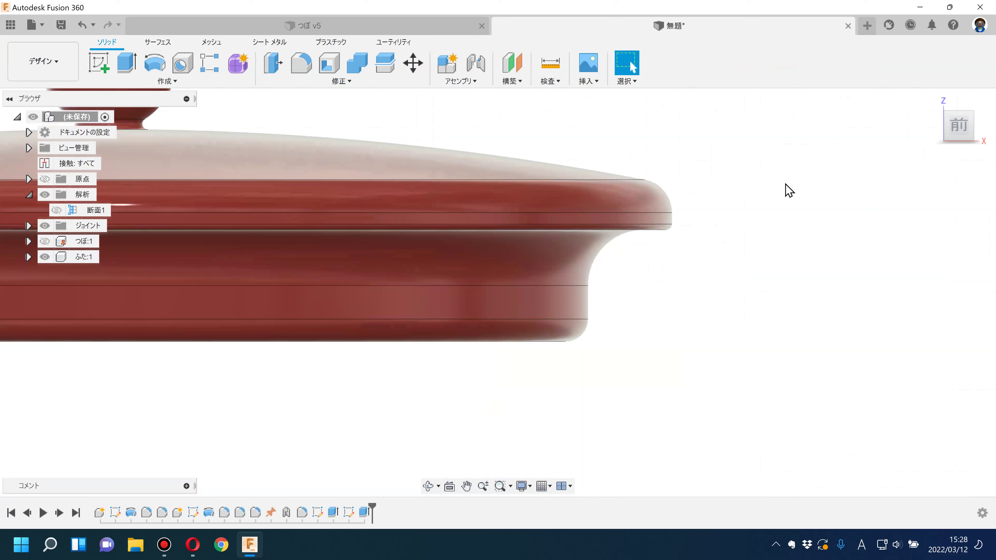
pyautogui.click(45, 241)
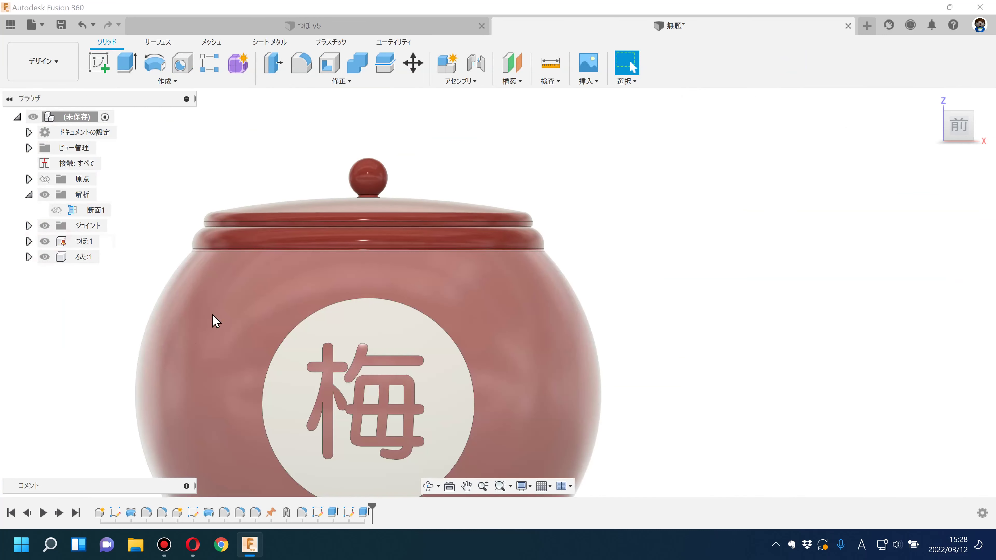
# Drag the Ø11 rim bead circle and wall arc in the pot's profile sketch, then finish it
pyautogui.doubleClick(115, 512)
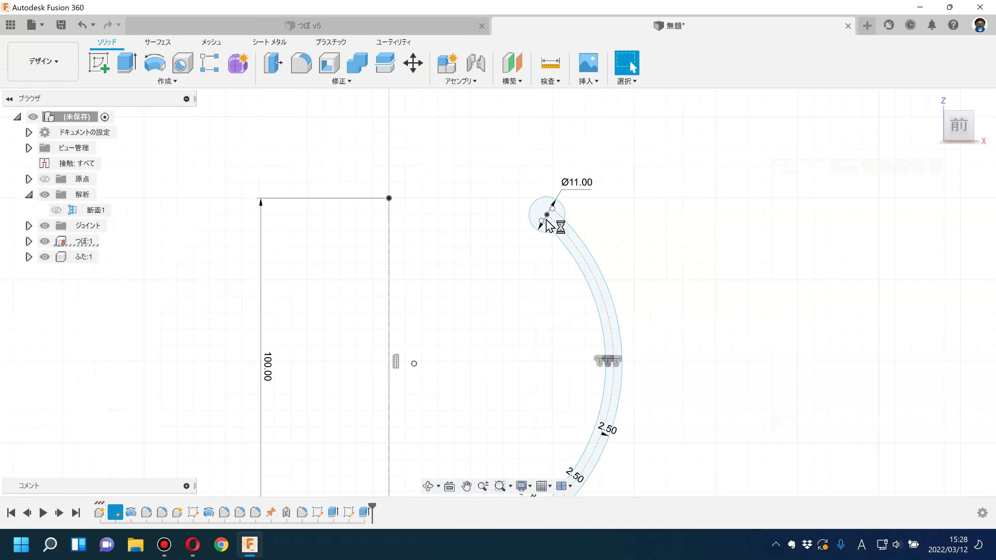
pyautogui.moveTo(548, 221); pyautogui.dragTo(640, 225)
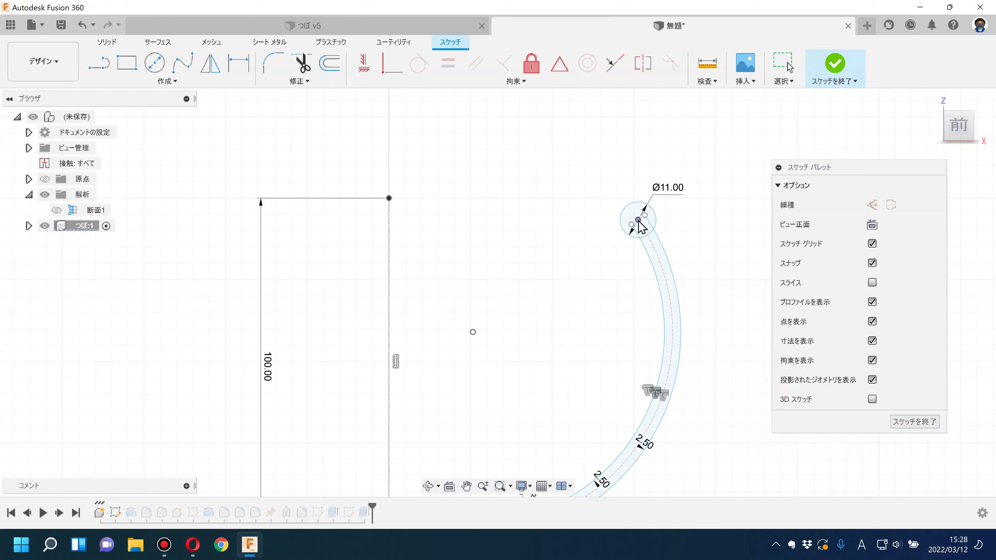
pyautogui.click(842, 65)
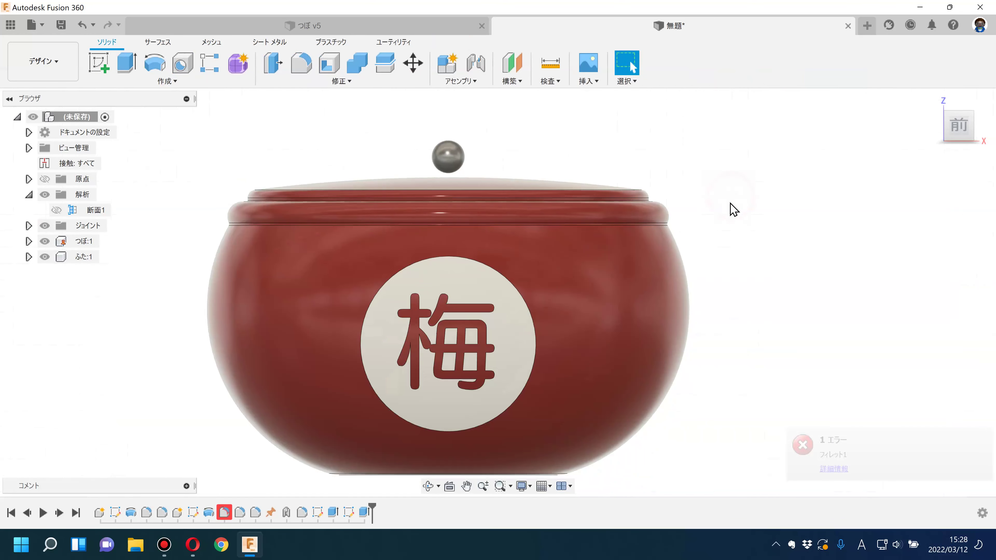
# Switch to the front view and move the knob circle down in the lid sketch
pyautogui.keyDown('shift'); pyautogui.moveTo(771, 204); pyautogui.dragTo(759, 222, button='middle'); pyautogui.keyUp('shift')
pyautogui.scroll(3, 490, 193)
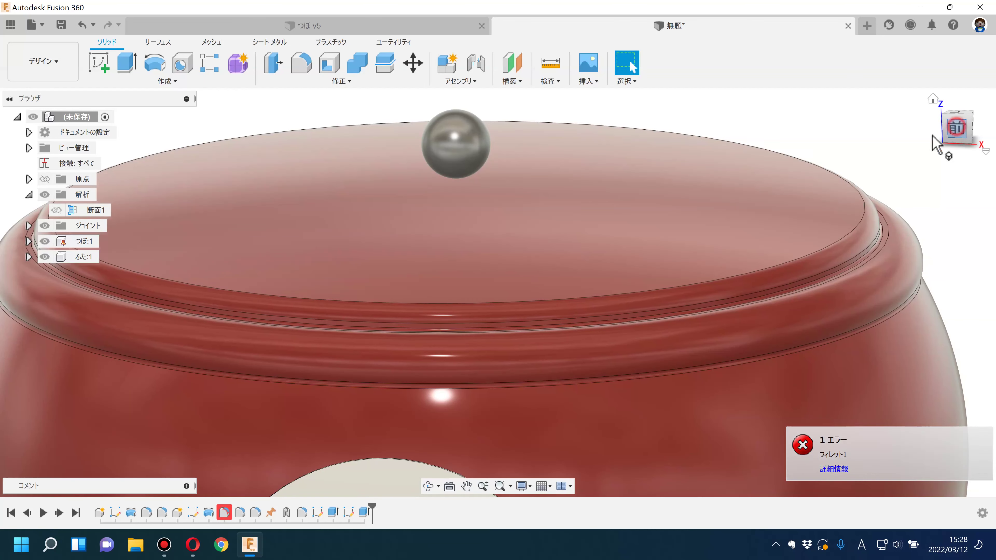
pyautogui.click(966, 134)
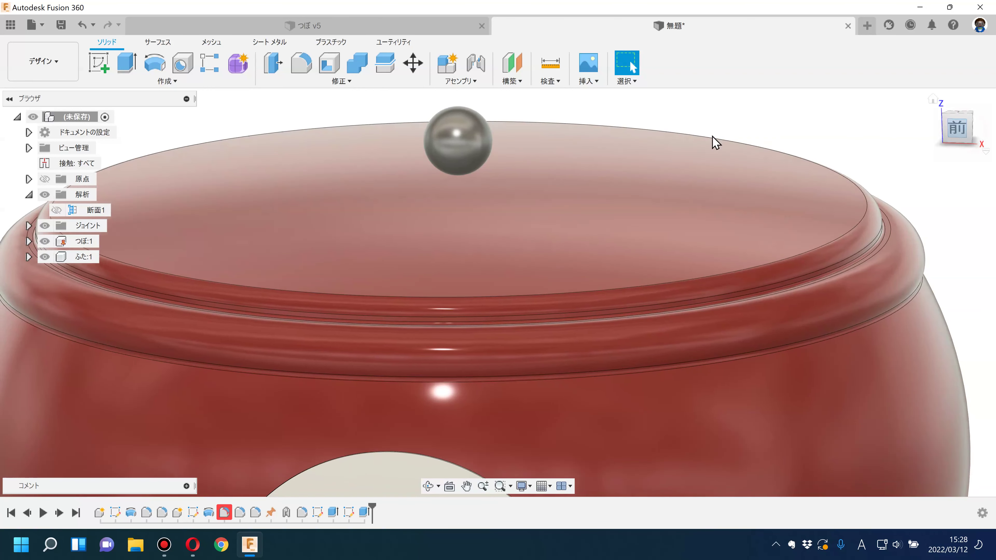
pyautogui.doubleClick(193, 512)
pyautogui.moveTo(471, 183); pyautogui.dragTo(472, 197)
# Dimension the knob circle's edge 1 mm from the lid's top line and finish the sketch
pyautogui.click(238, 63)
pyautogui.scroll(3, 455, 208)
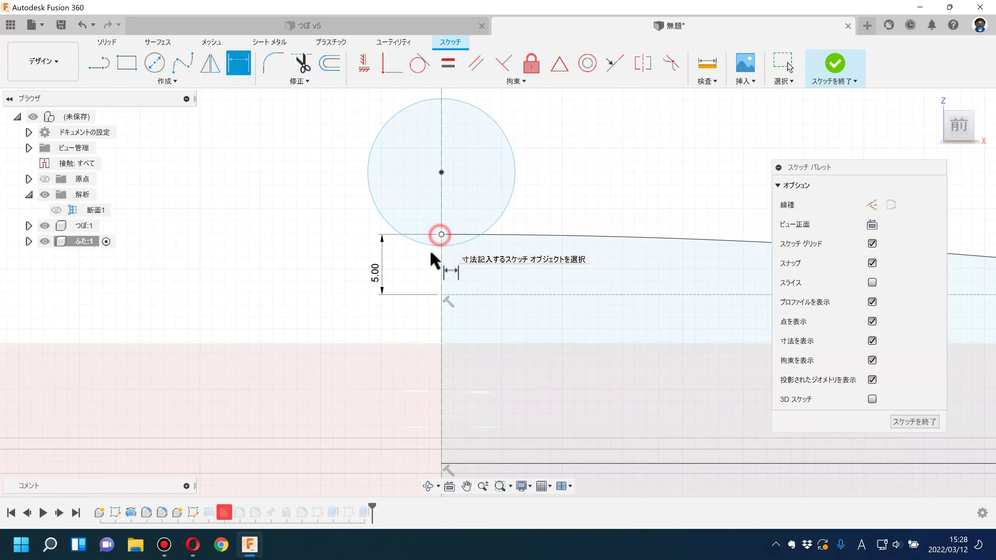
pyautogui.rightClick(405, 262)
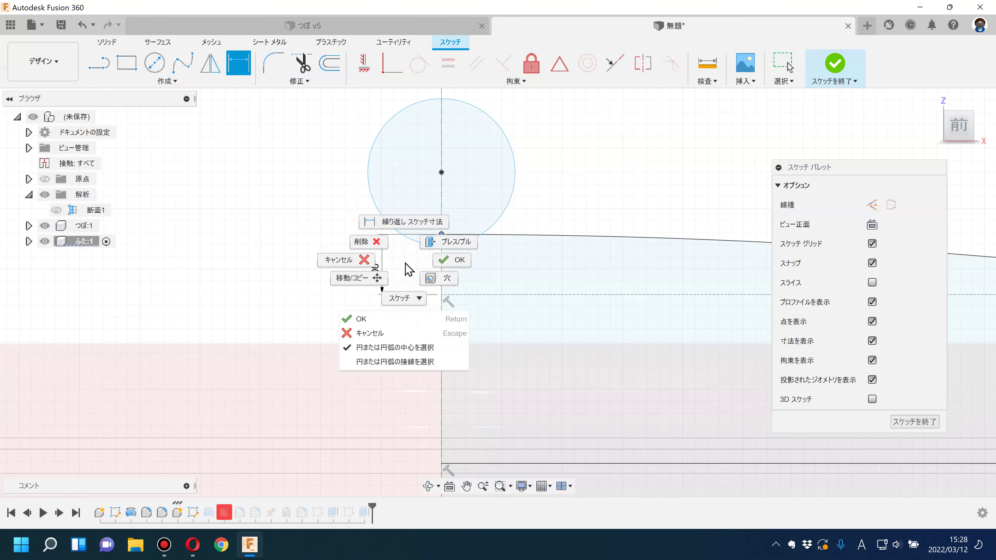
pyautogui.click(388, 364)
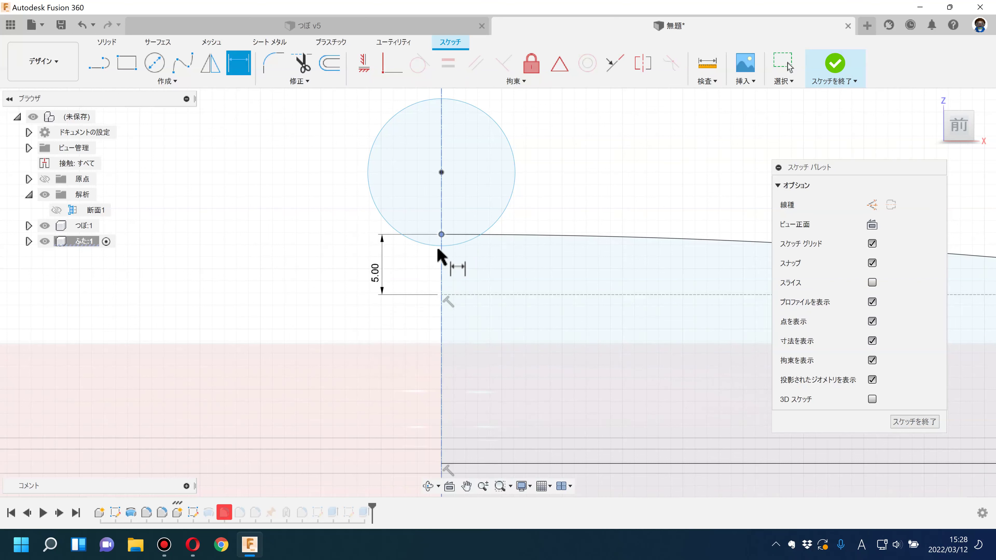
pyautogui.click(435, 247)
pyautogui.click(303, 244)
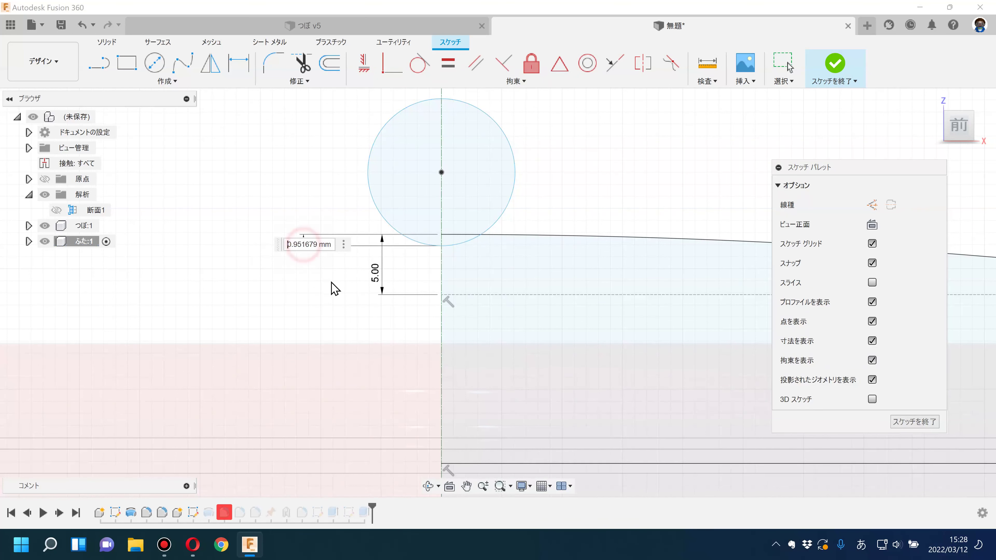
pyautogui.write('1')
pyautogui.press('Return')
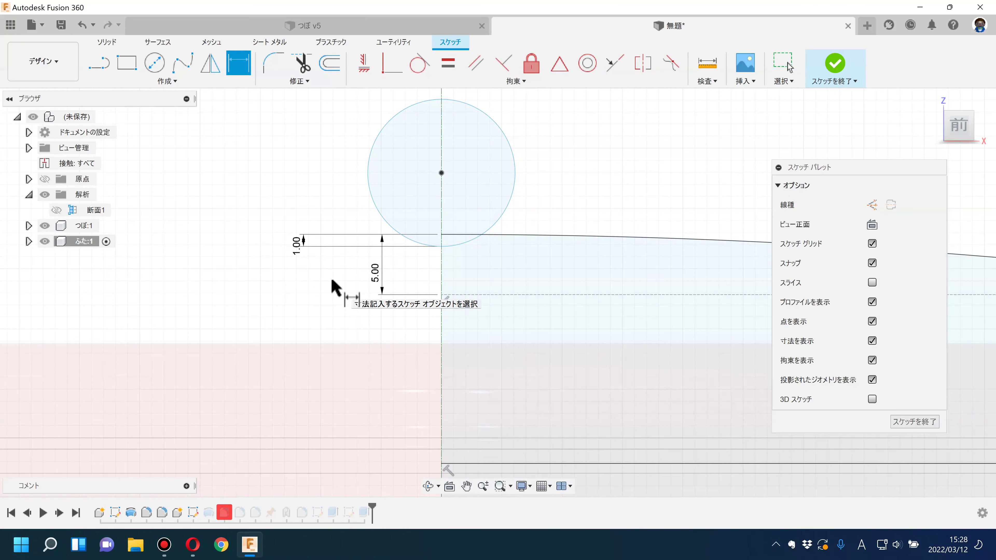
pyautogui.click(833, 63)
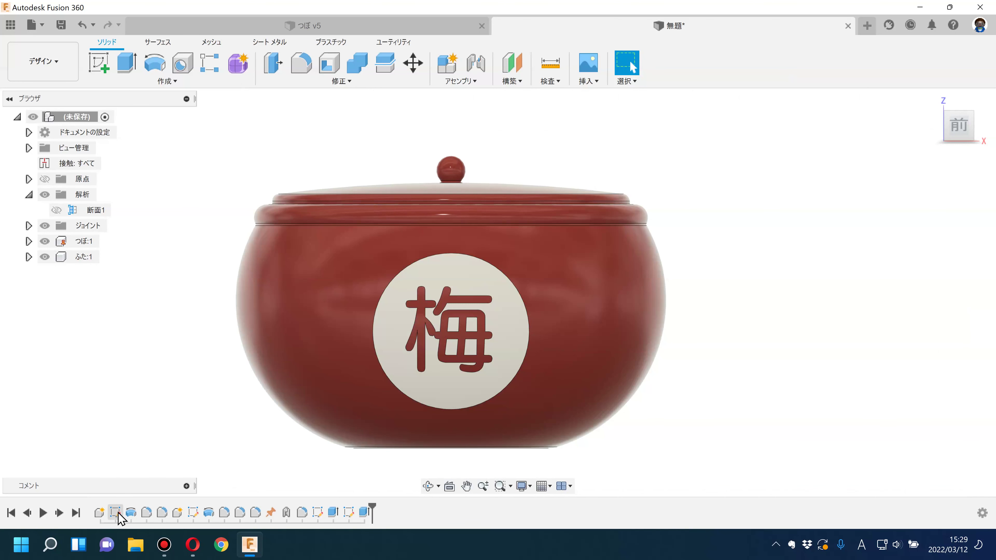
# Move the top end of the rim arc in the pot's profile sketch
pyautogui.doubleClick(115, 513)
pyautogui.moveTo(635, 216); pyautogui.dragTo(566, 210)
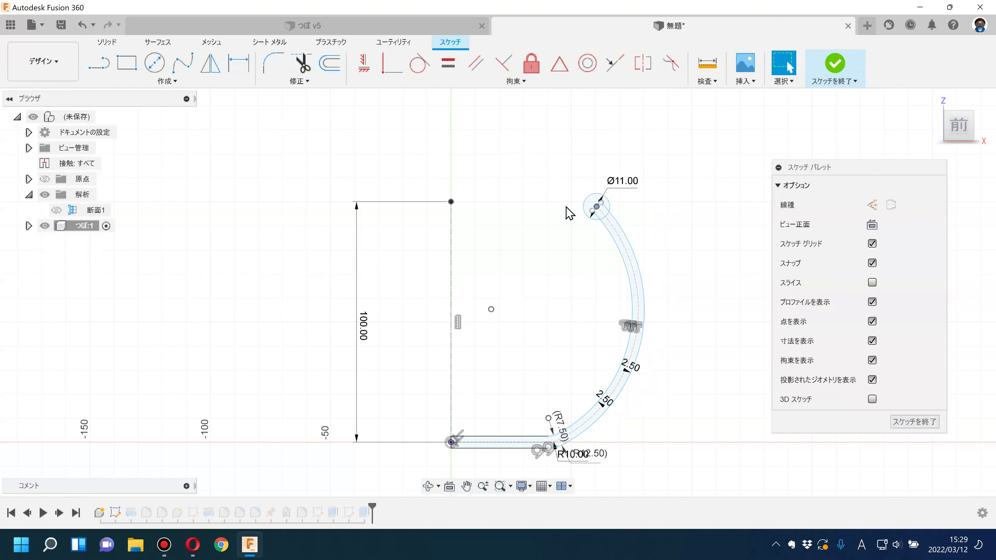
pyautogui.click(662, 209)
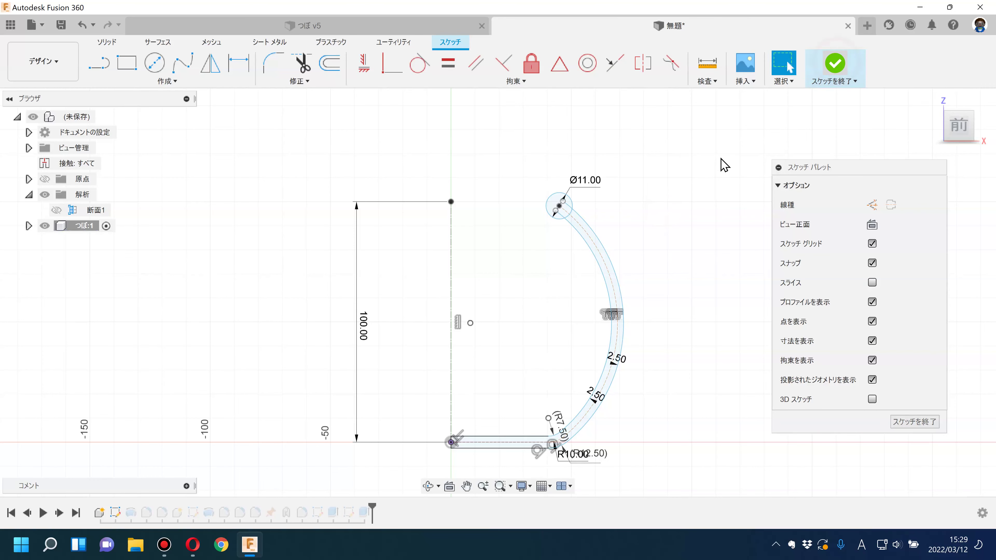
pyautogui.click(709, 170)
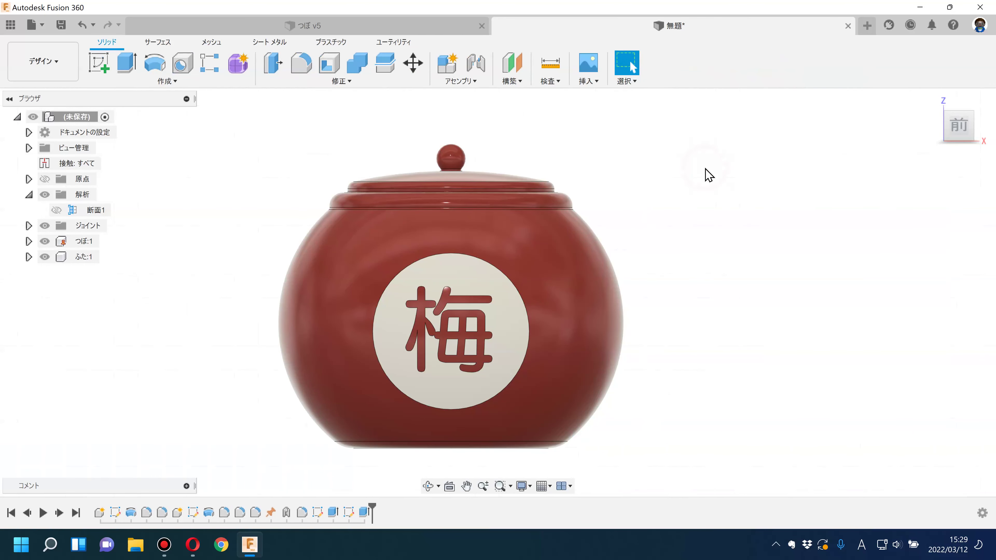
# Set the lid's vertical edge 2.00 mm from the rim arc centre and finish the sketch
pyautogui.doubleClick(194, 513)
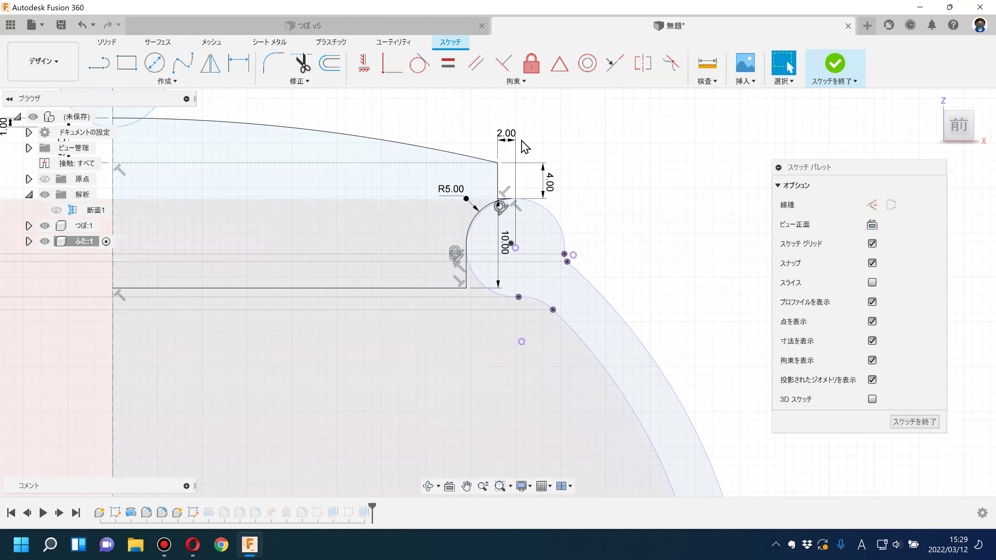
pyautogui.moveTo(498, 181); pyautogui.dragTo(537, 182)
pyautogui.press('d')
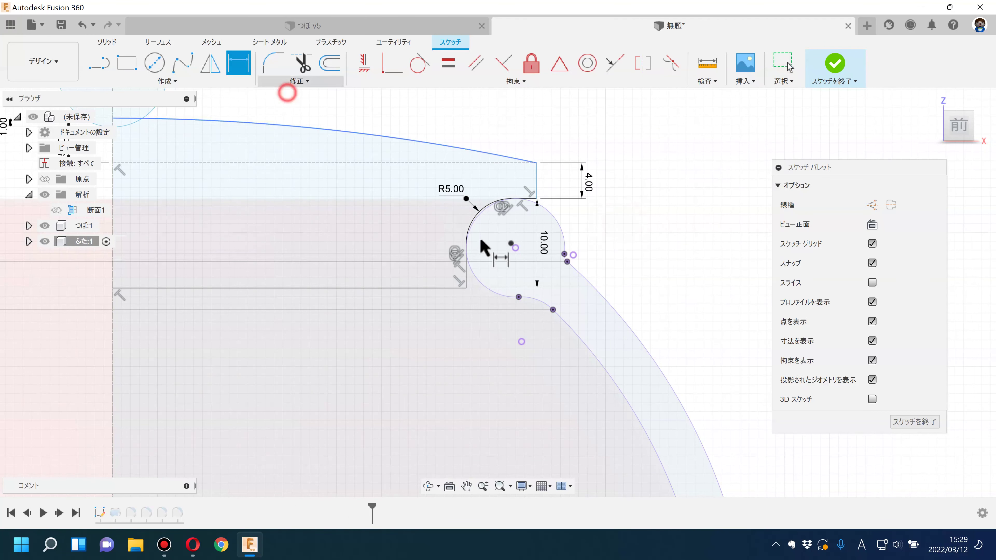
pyautogui.click(516, 248)
pyautogui.click(536, 183)
pyautogui.click(526, 122)
pyautogui.press('Return')
pyautogui.scroll(-5, 542, 285)
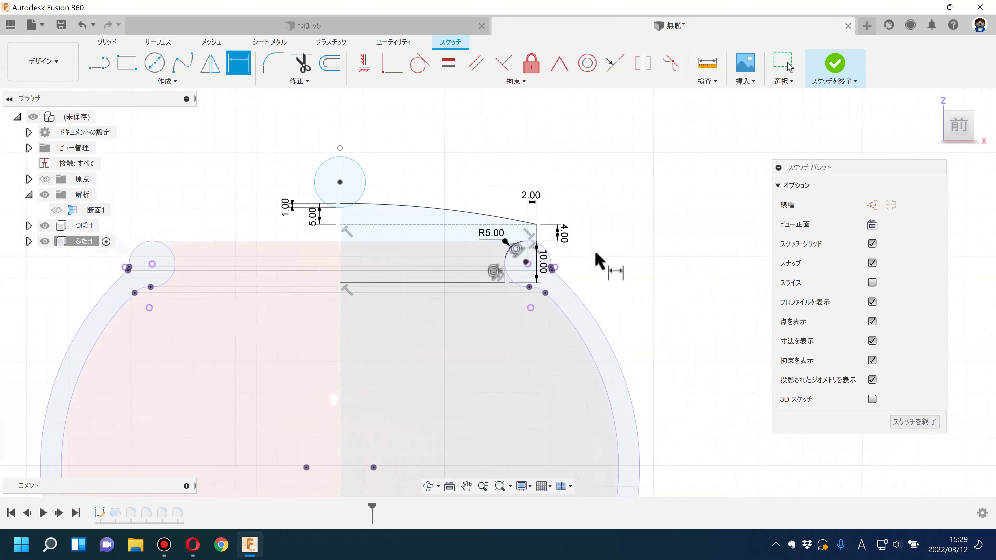
pyautogui.click(836, 70)
# Show the 断面1 cut-away and raise the rim arc's top end in the pot sketch
pyautogui.click(57, 210)
pyautogui.scroll(-3, 645, 267)
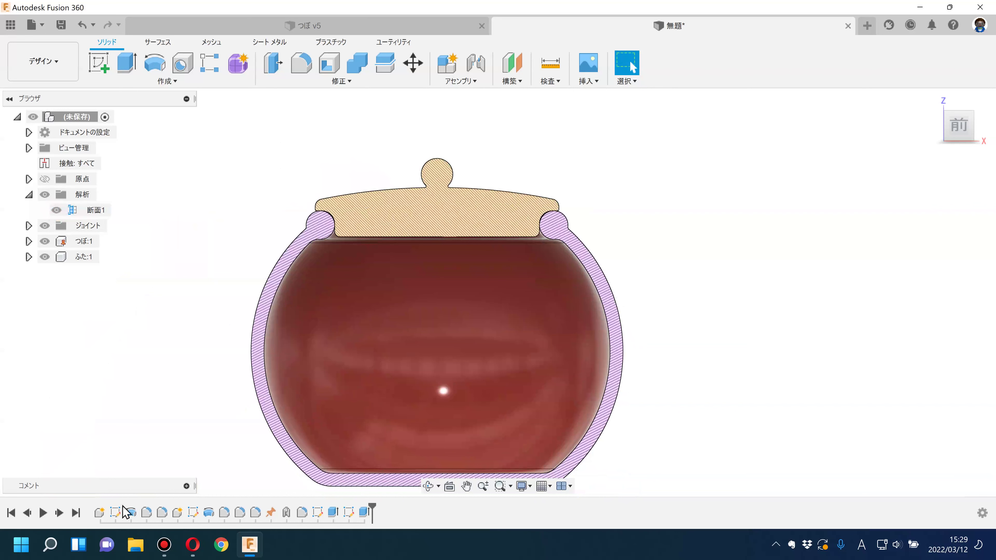
pyautogui.doubleClick(116, 513)
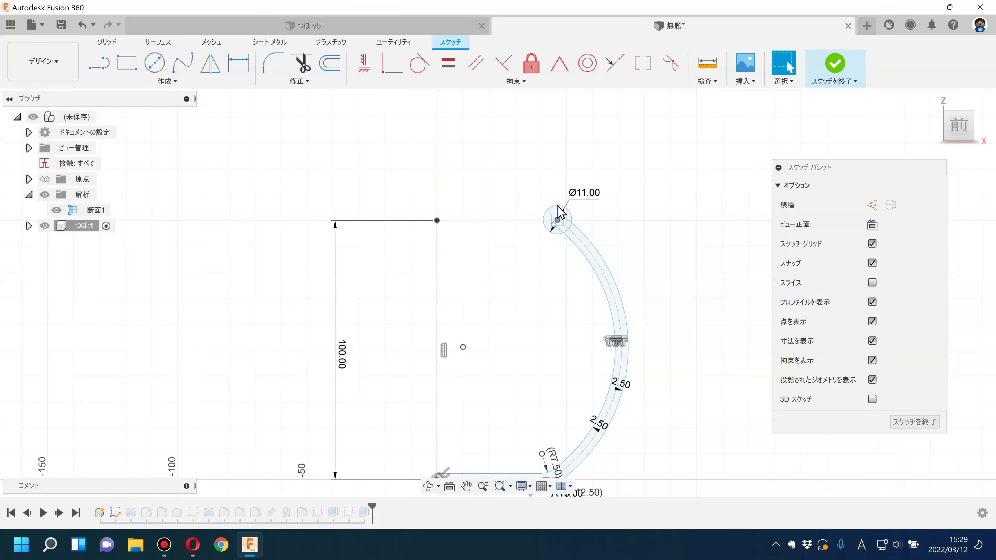
pyautogui.moveTo(560, 207); pyautogui.dragTo(708, 191)
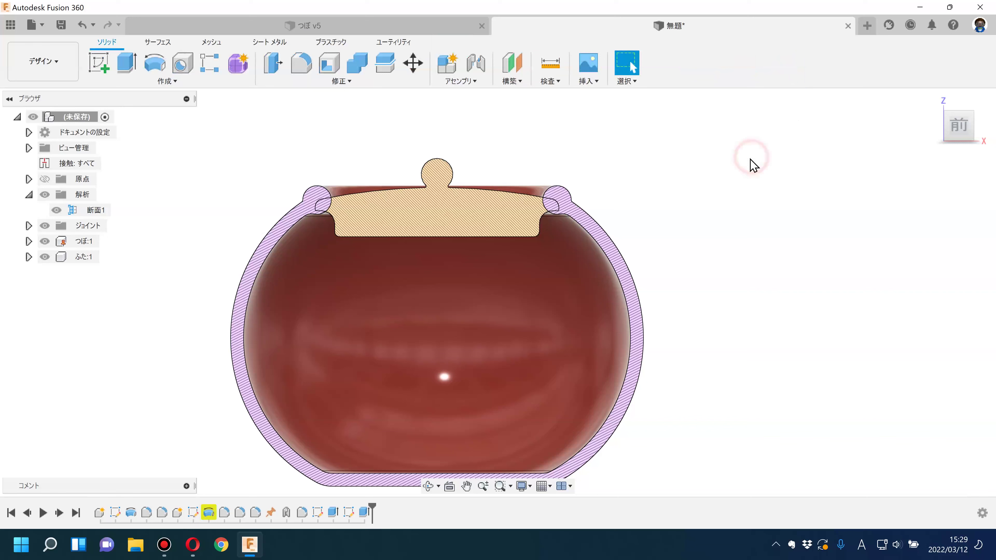
pyautogui.doubleClick(194, 515)
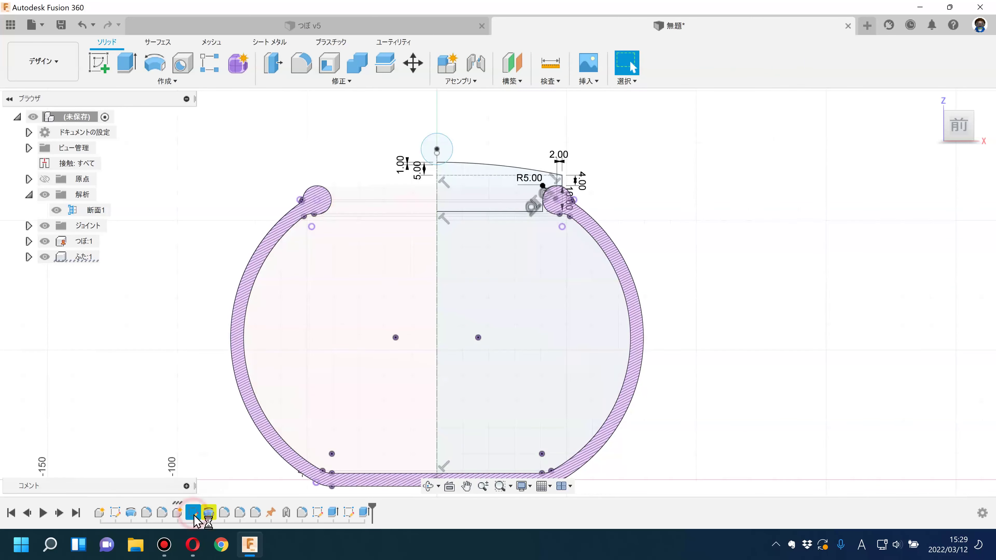
pyautogui.click(835, 62)
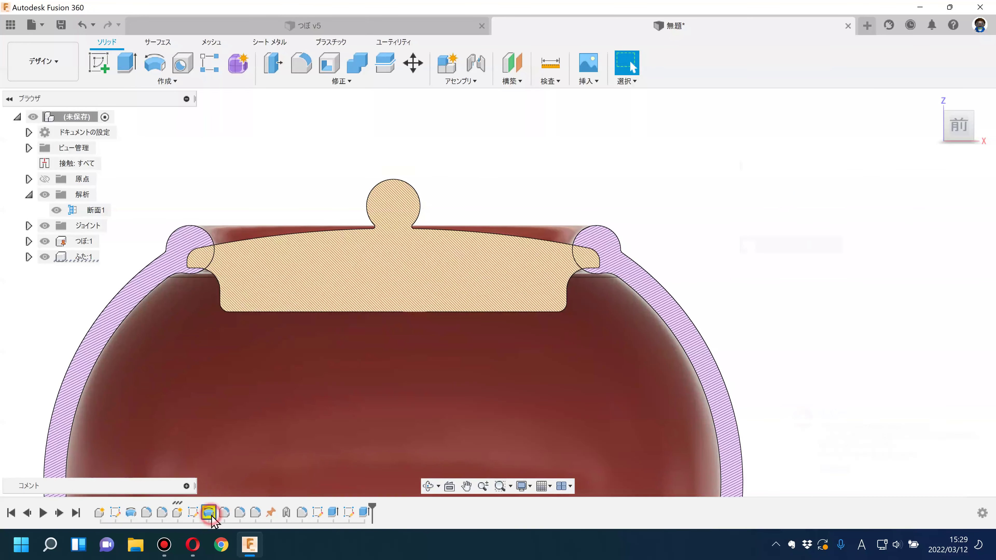
# Rebuild the lid Revolve using only the updated lid profile
pyautogui.doubleClick(208, 513)
pyautogui.keyDown('shift'); pyautogui.moveTo(667, 182); pyautogui.dragTo(609, 234, button='middle'); pyautogui.keyUp('shift')
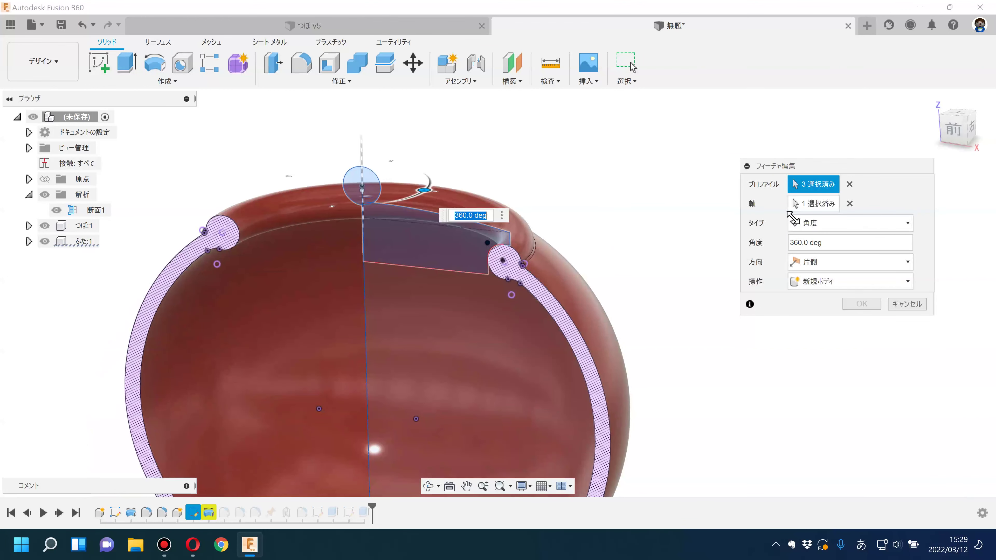
pyautogui.click(817, 204)
pyautogui.click(811, 185)
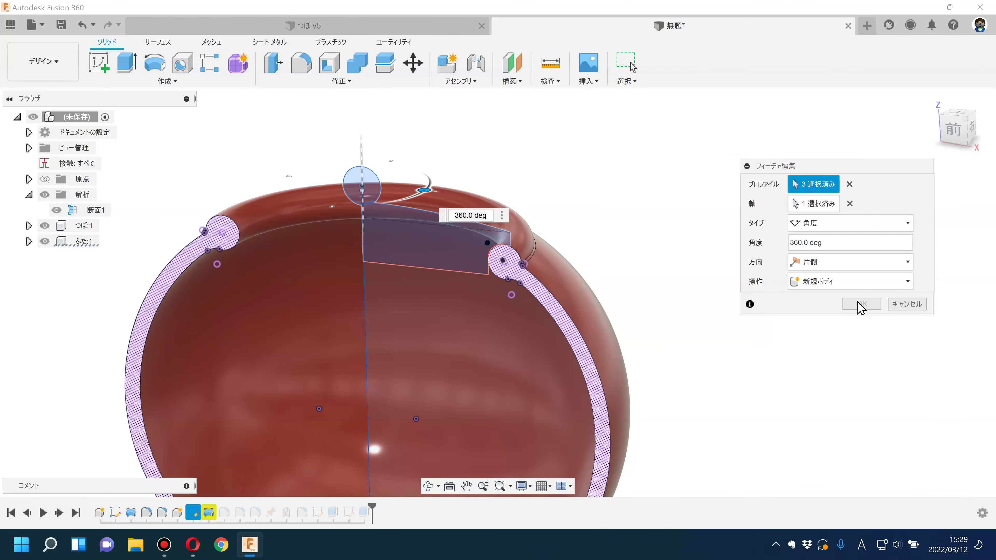
pyautogui.click(848, 185)
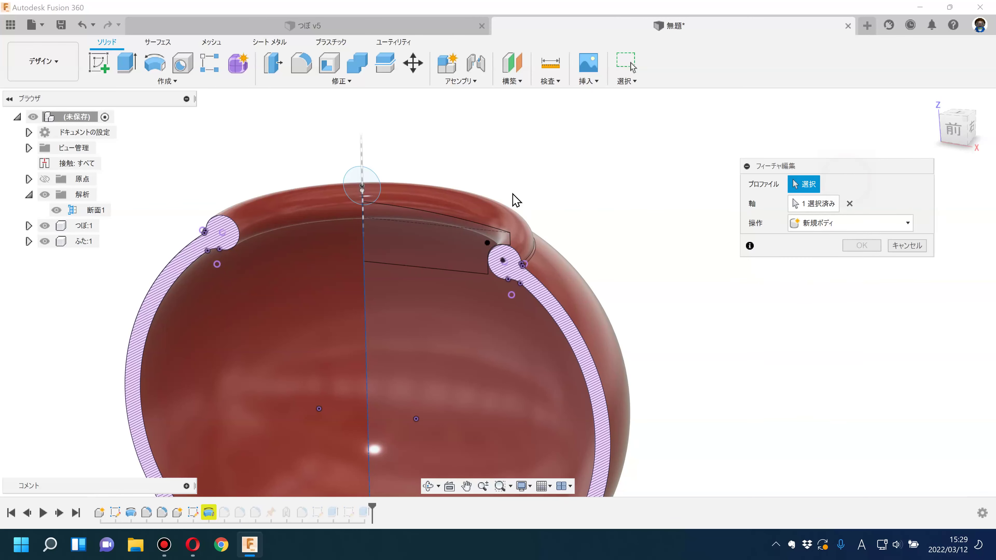
pyautogui.click(414, 221)
pyautogui.scroll(3, 376, 194)
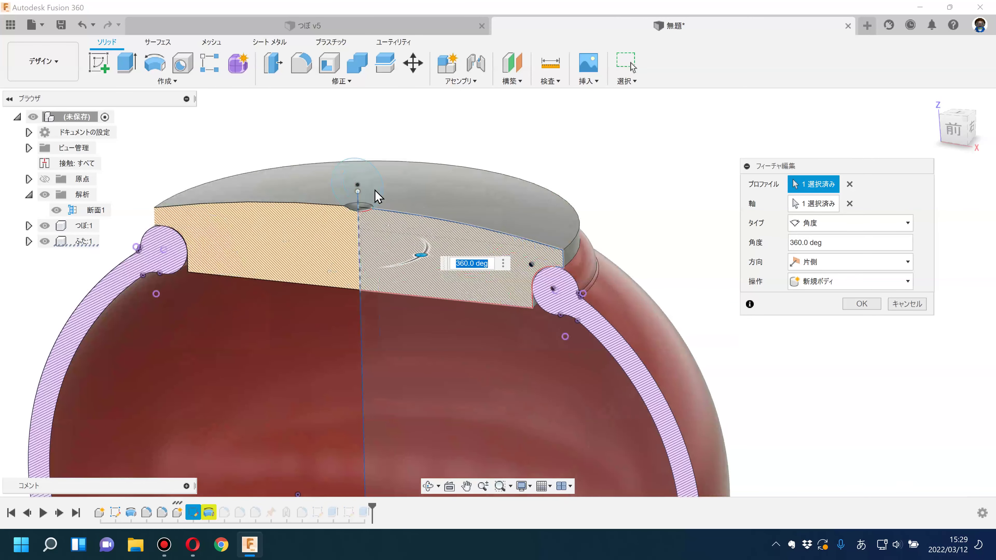
pyautogui.scroll(2, 361, 220)
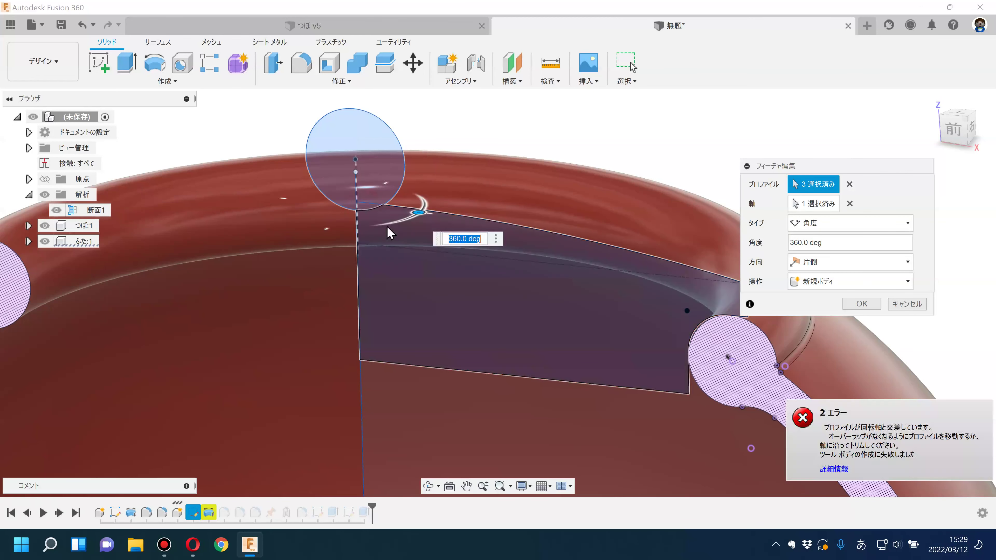
pyautogui.press('Return')
pyautogui.scroll(-3, 549, 227)
pyautogui.scroll(-2, 307, 407)
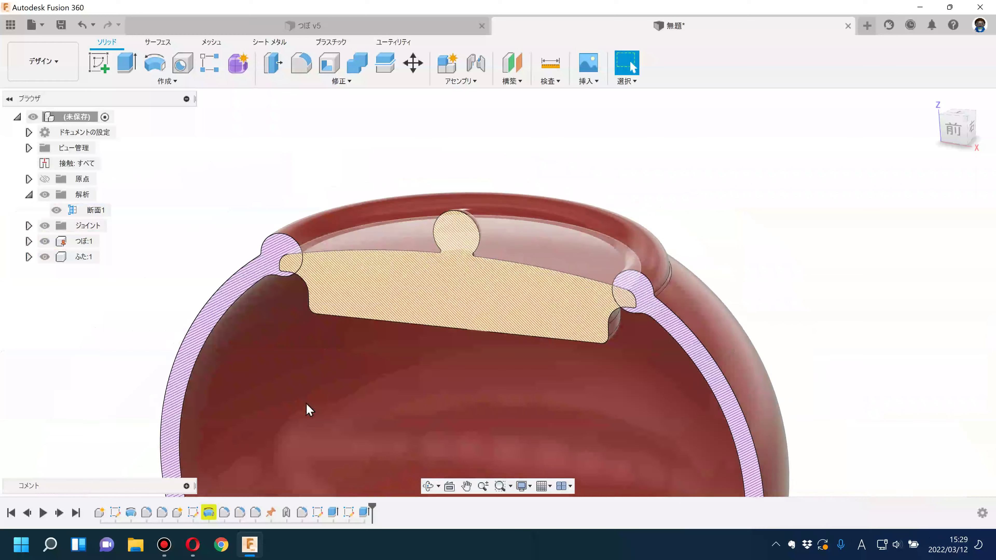
# Raise the revolve axis endpoint in the lid sketch
pyautogui.doubleClick(198, 517)
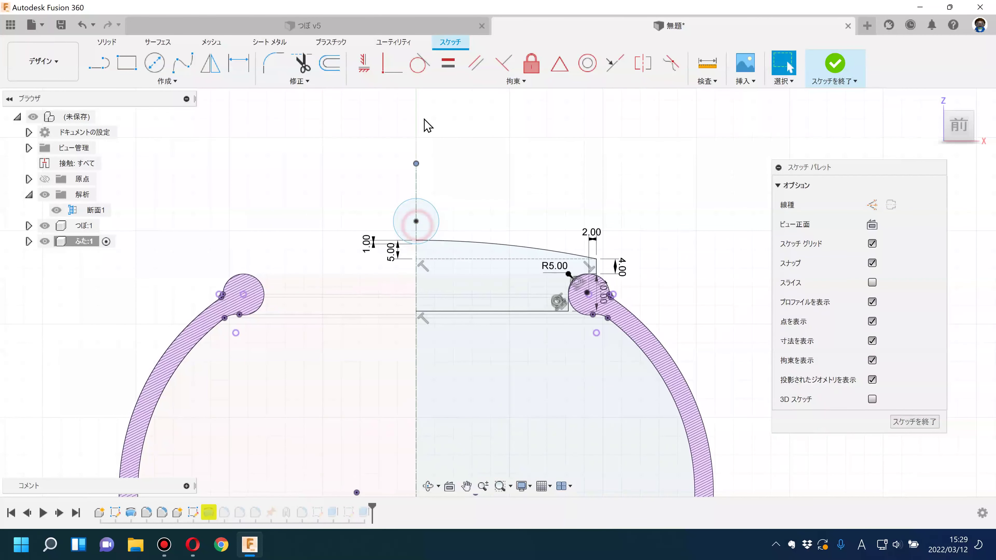
pyautogui.moveTo(427, 126); pyautogui.dragTo(430, 92)
pyautogui.scroll(-2, 466, 200)
pyautogui.scroll(-2, 458, 177)
pyautogui.moveTo(434, 114); pyautogui.dragTo(434, 110)
pyautogui.click(497, 154)
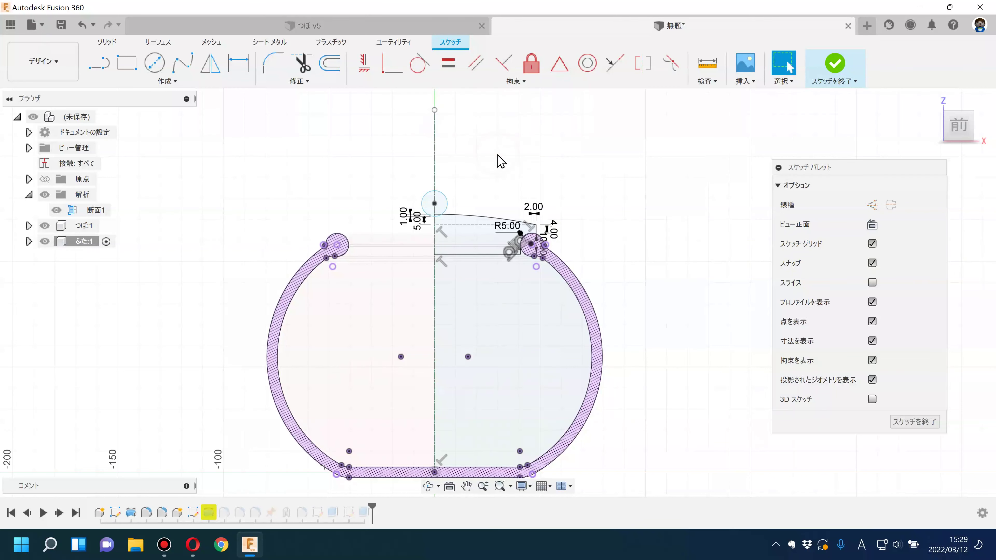
pyautogui.click(834, 63)
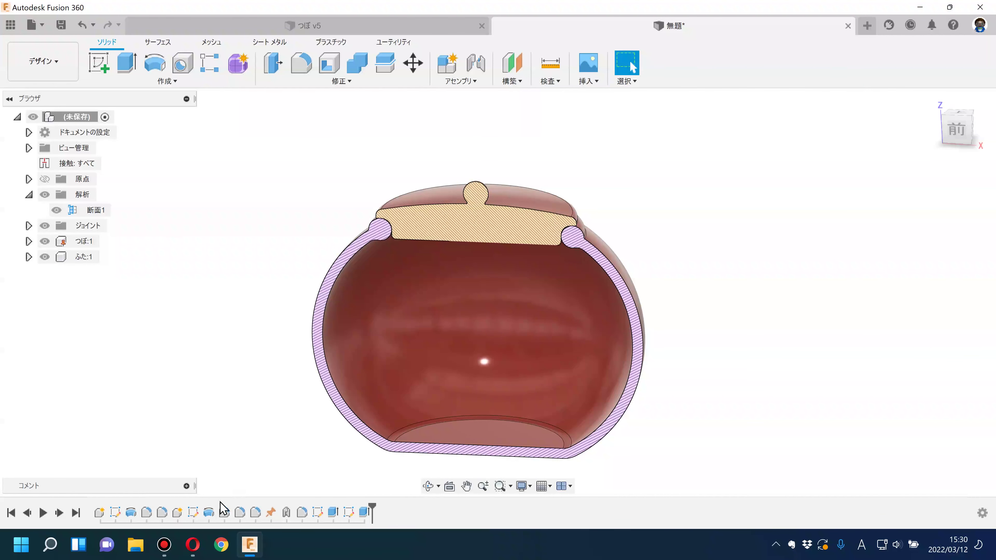
# Lower the top end of the rim arc in the pot sketch and inspect the lid fit
pyautogui.doubleClick(115, 512)
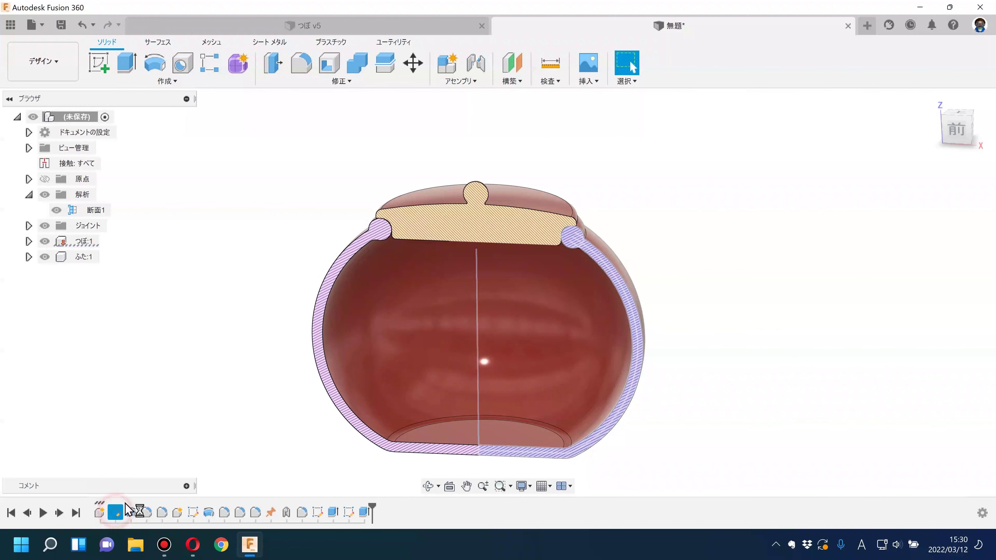
pyautogui.moveTo(588, 207); pyautogui.dragTo(587, 239)
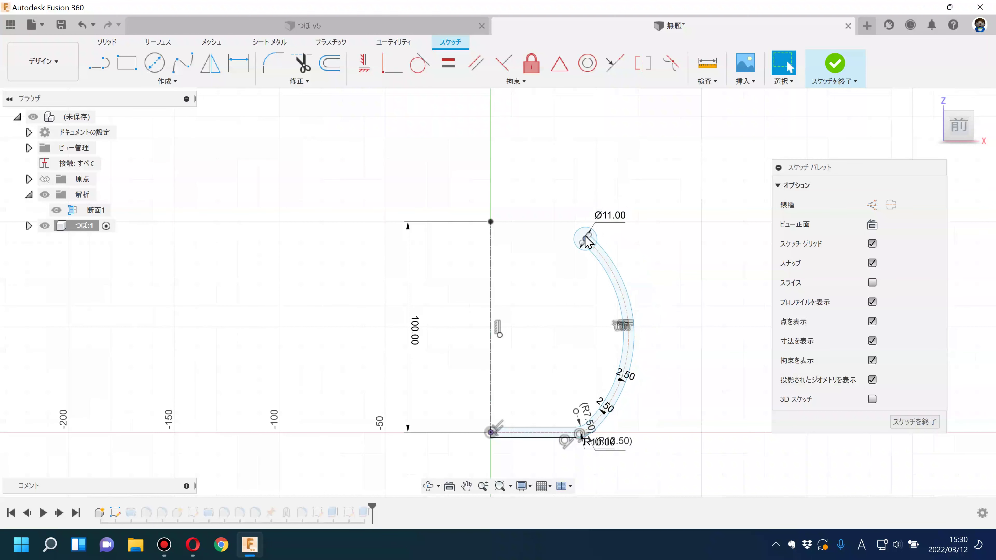
pyautogui.click(687, 258)
pyautogui.click(841, 70)
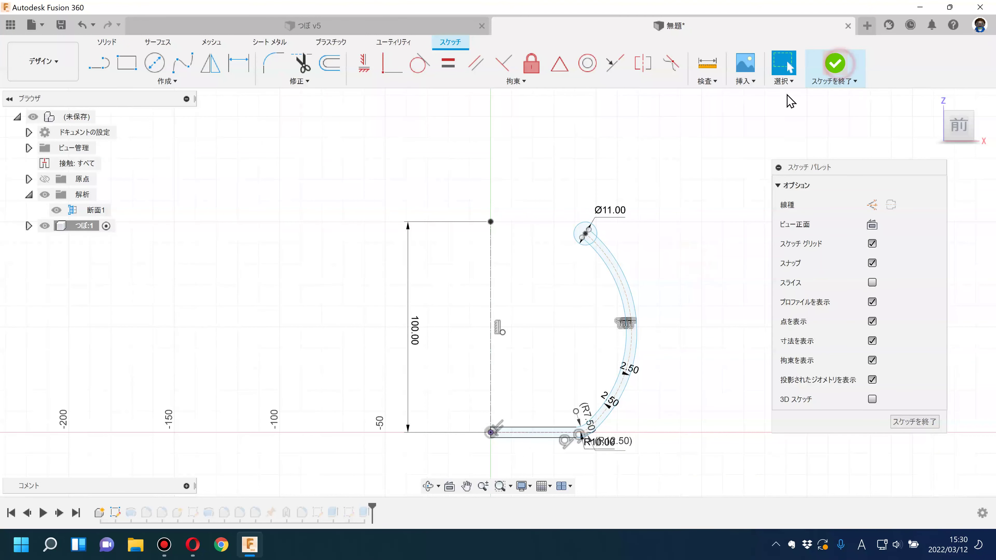
pyautogui.keyDown('shift'); pyautogui.moveTo(634, 224); pyautogui.dragTo(646, 230, button='middle'); pyautogui.keyUp('shift')
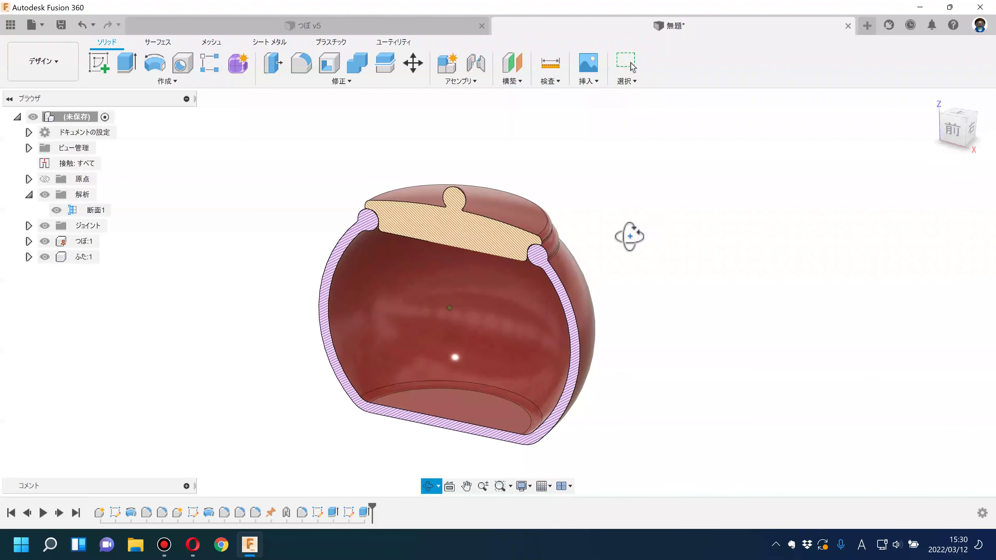
pyautogui.press('Escape')
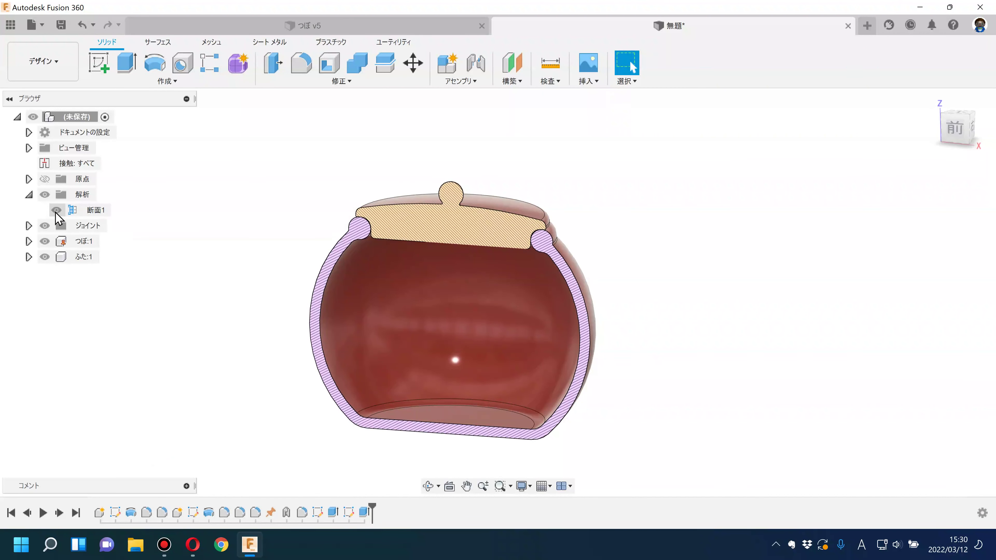
# Hide section 断面1 and show the whole 梅 pot with its shadow in the Render workspace
pyautogui.click(56, 210)
pyautogui.keyDown('shift'); pyautogui.moveTo(287, 273); pyautogui.dragTo(316, 264, button='middle'); pyautogui.keyUp('shift')
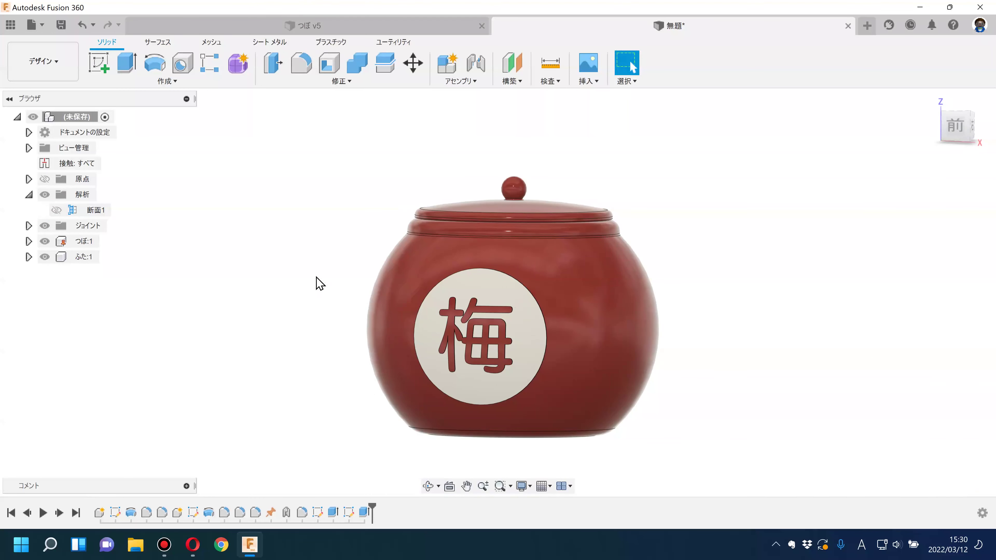
pyautogui.click(65, 63)
pyautogui.click(44, 138)
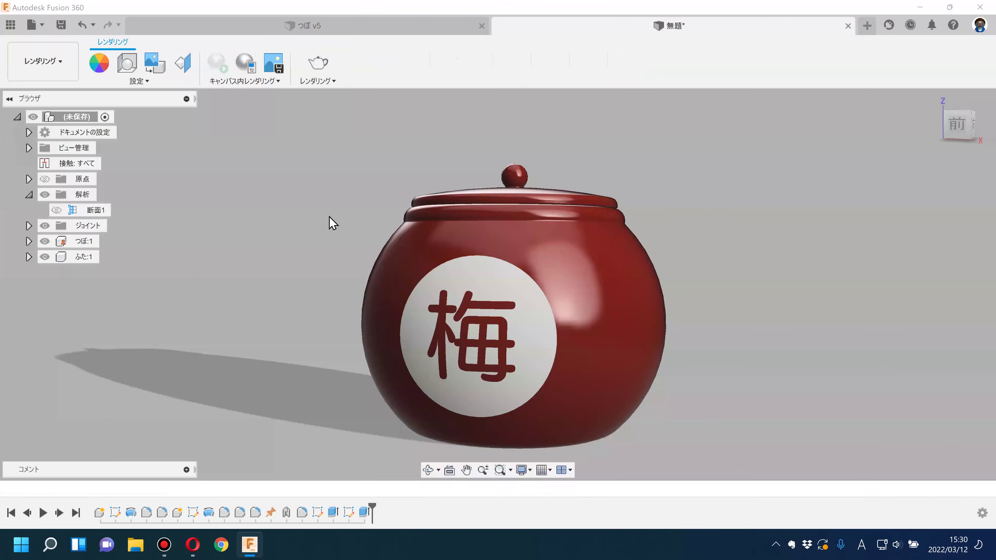
pyautogui.moveTo(401, 229)
pyautogui.keyDown('shift'); pyautogui.mouseDown(button='middle')
pyautogui.moveTo(371, 212)
pyautogui.moveTo(354, 225)
pyautogui.moveTo(347, 216)
pyautogui.mouseUp(button='middle'); pyautogui.keyUp('shift')
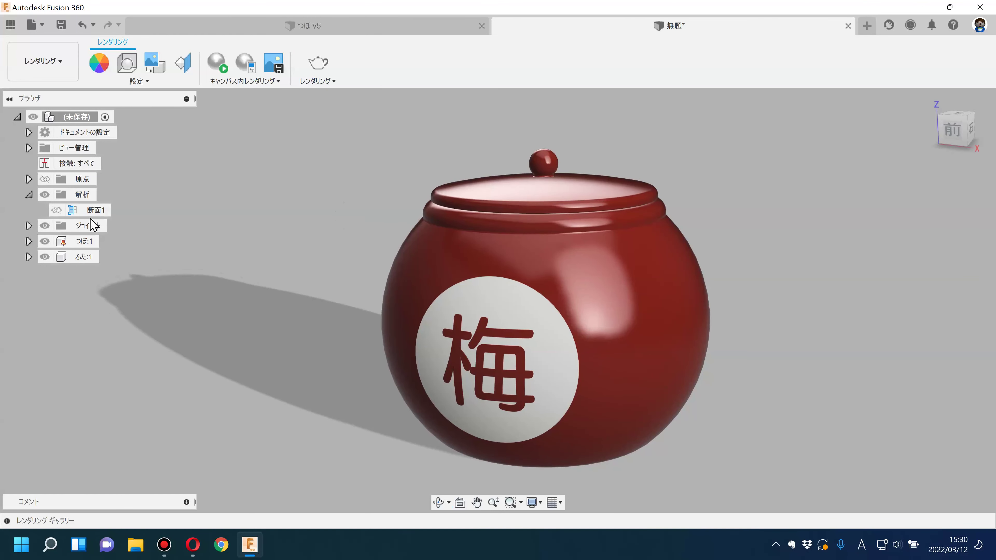
pyautogui.click(28, 195)
pyautogui.keyDown('shift'); pyautogui.moveTo(240, 243); pyautogui.dragTo(240, 235, button='middle'); pyautogui.keyUp('shift')
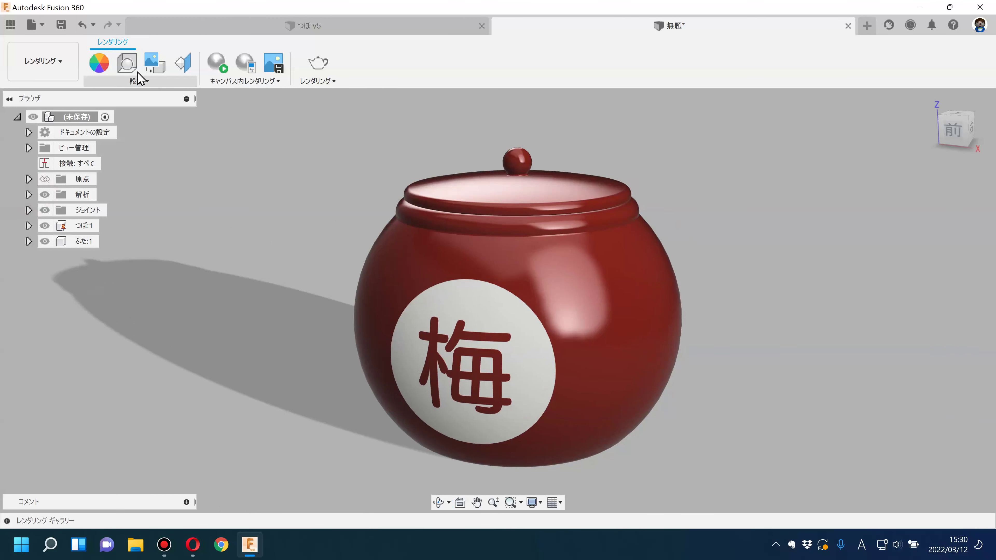